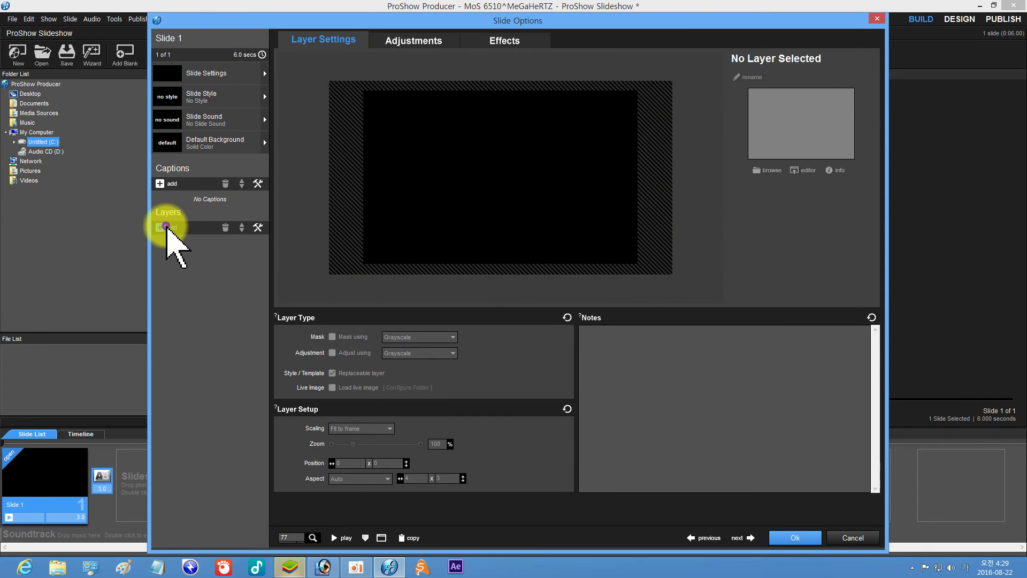
Add the video 01 from the 파티클영상 folder as a layer on slide 1
{"action": "left_click", "coordinate": [172, 227]}
{"action": "left_click", "coordinate": [185, 240]}
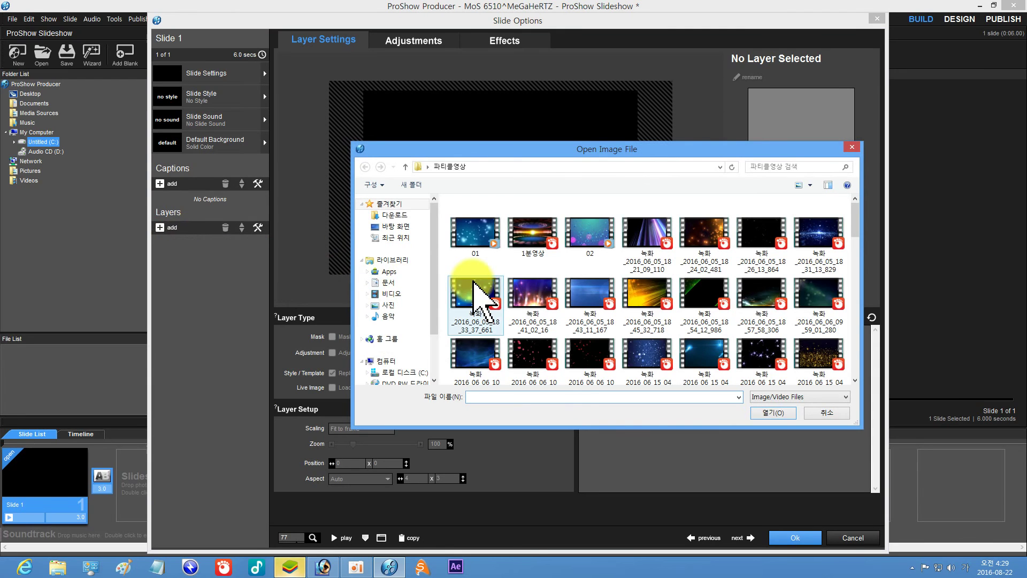
{"action": "left_click_drag", "start_coordinate": [522, 149], "coordinate": [502, 126]}
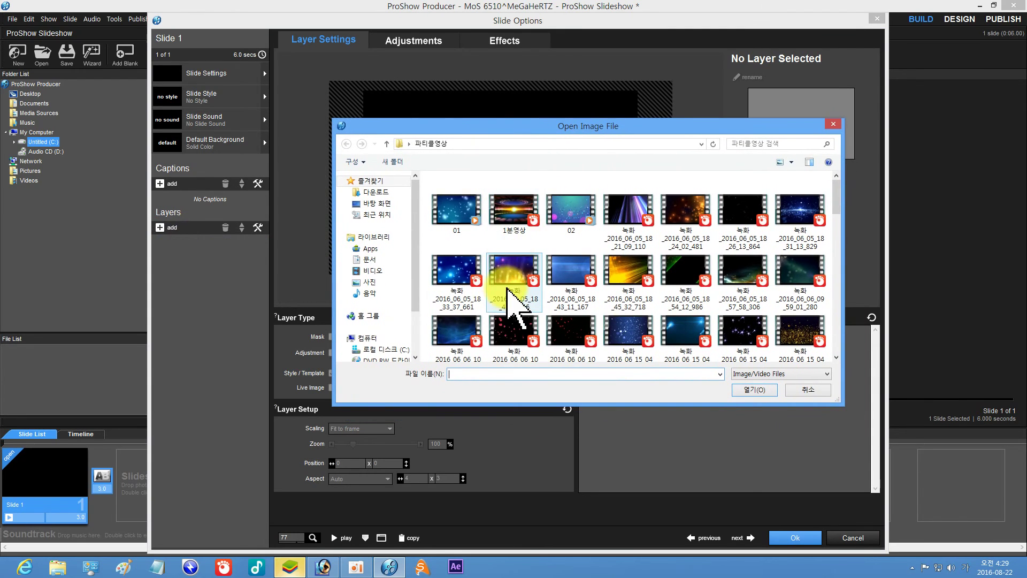
{"action": "left_click_drag", "start_coordinate": [839, 199], "coordinate": [825, 320]}
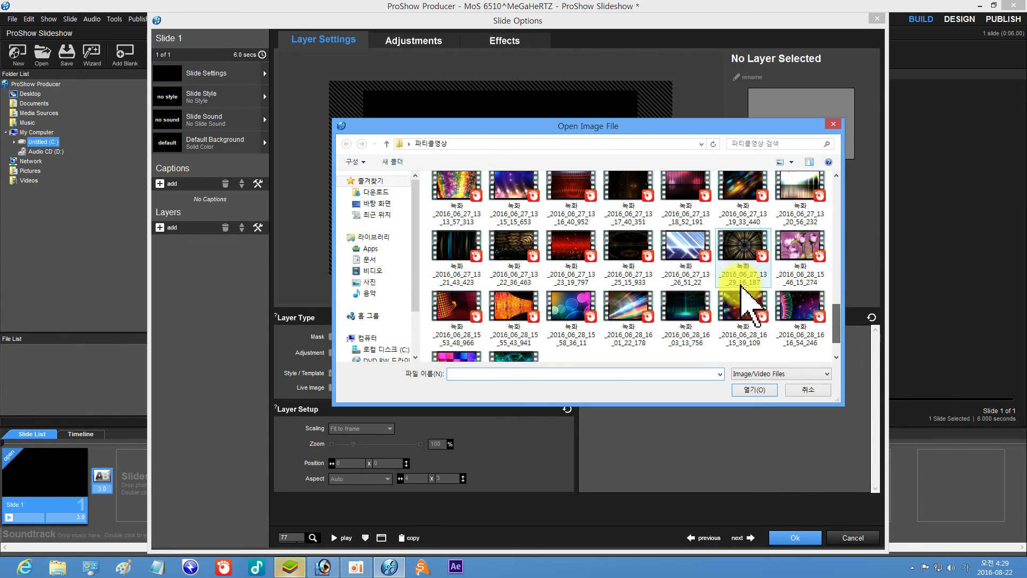
{"action": "left_click", "coordinate": [683, 256]}
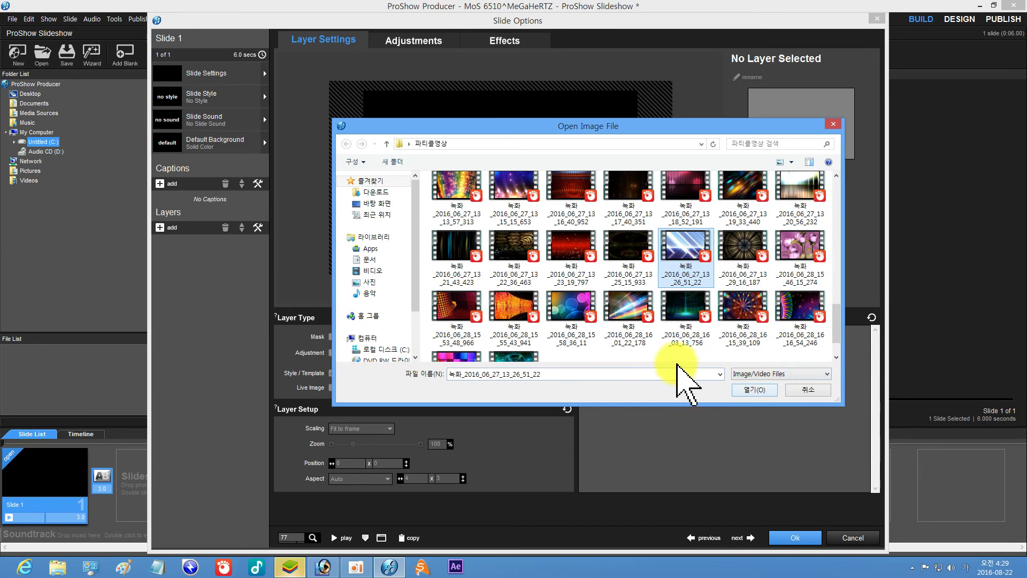
{"action": "scroll", "coordinate": [632, 351], "scroll_direction": "down", "scroll_amount": 1}
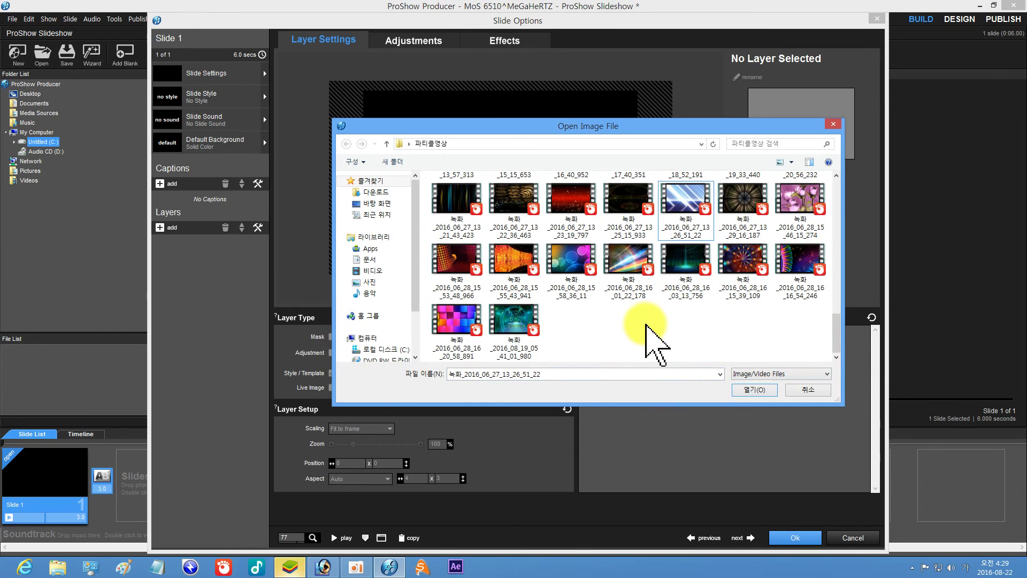
{"action": "scroll", "coordinate": [653, 332], "scroll_direction": "up", "scroll_amount": 10}
{"action": "scroll", "coordinate": [650, 329], "scroll_direction": "up", "scroll_amount": 3}
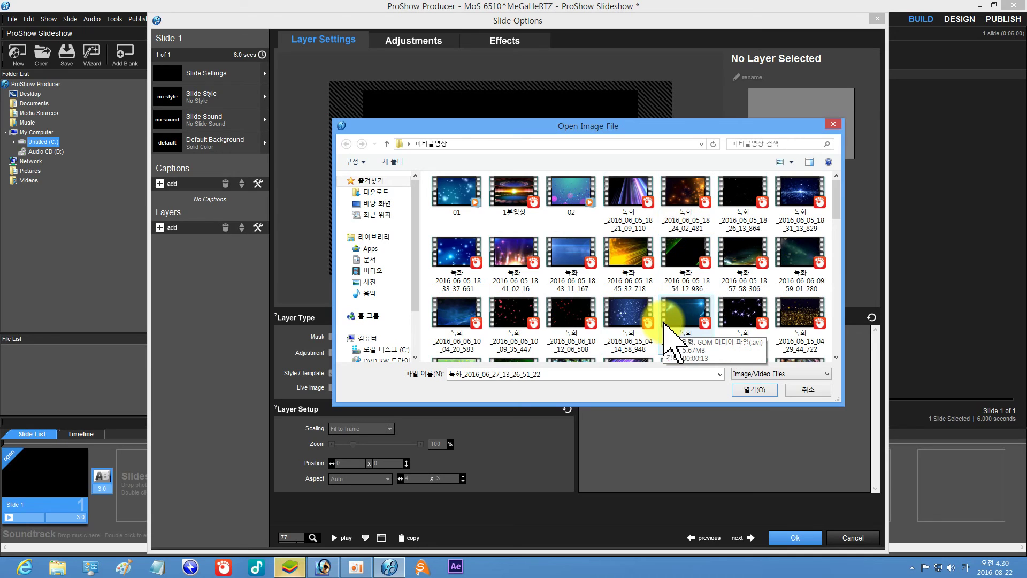
{"action": "left_click", "coordinate": [459, 191]}
{"action": "left_click", "coordinate": [749, 389]}
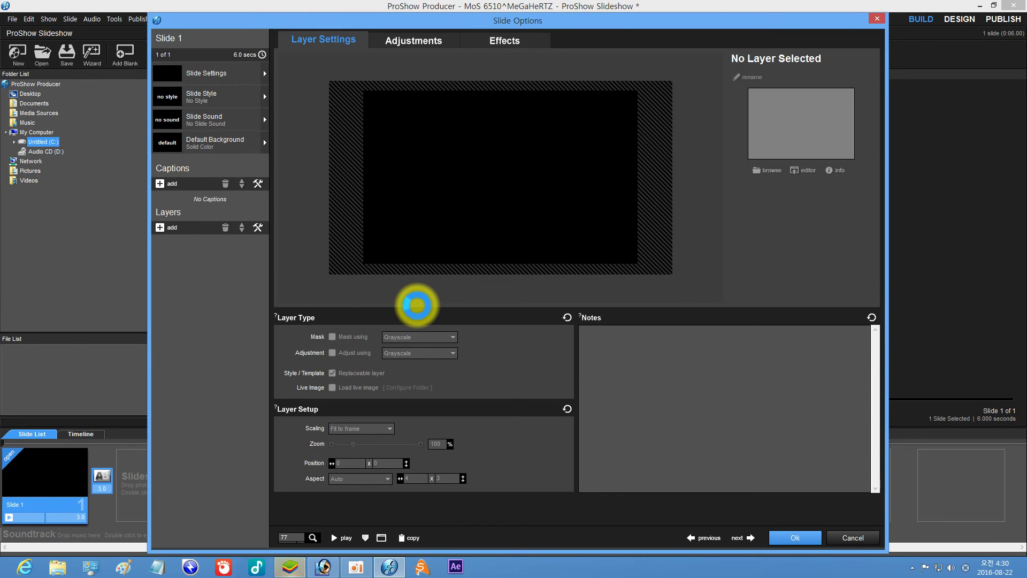
Add the flower picture 캡처_2016_08_19_03_07_09_752 from the 꽃 folder in the pictures library as a second layer
{"action": "left_click_drag", "start_coordinate": [260, 21], "coordinate": [319, 10]}
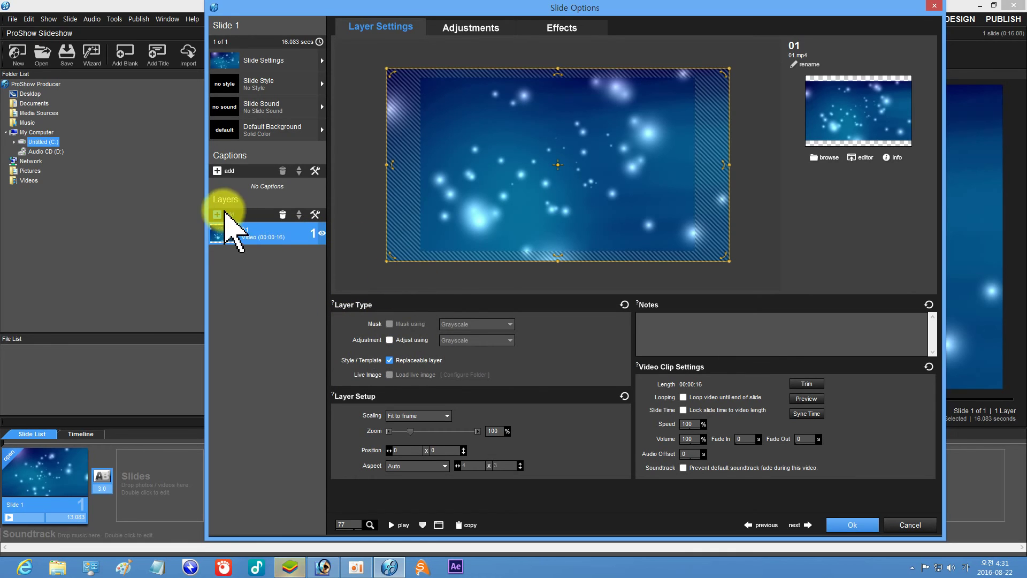
{"action": "left_click", "coordinate": [220, 215]}
{"action": "left_click", "coordinate": [251, 225]}
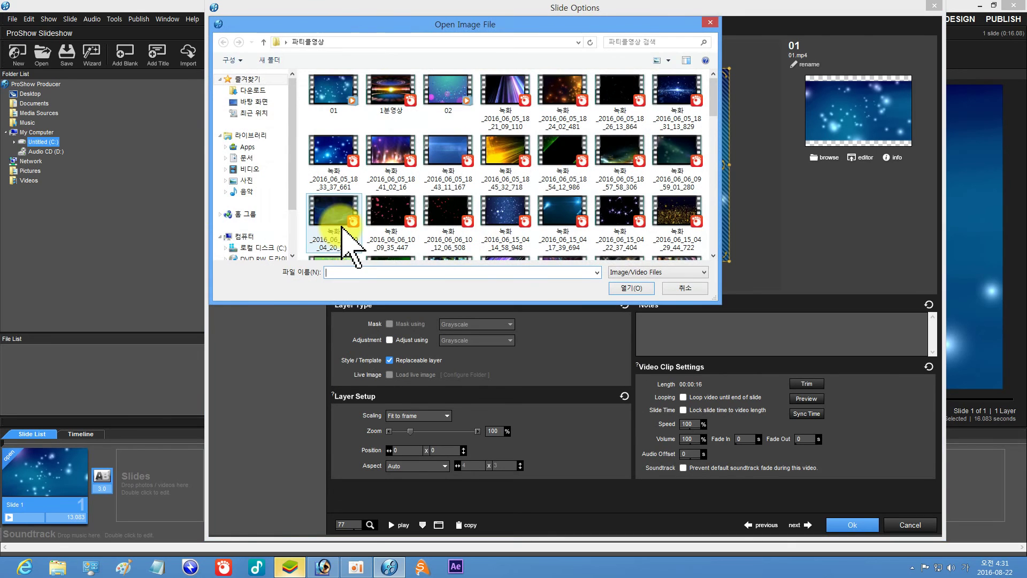
{"action": "left_click", "coordinate": [247, 181]}
{"action": "double_click", "coordinate": [389, 102]}
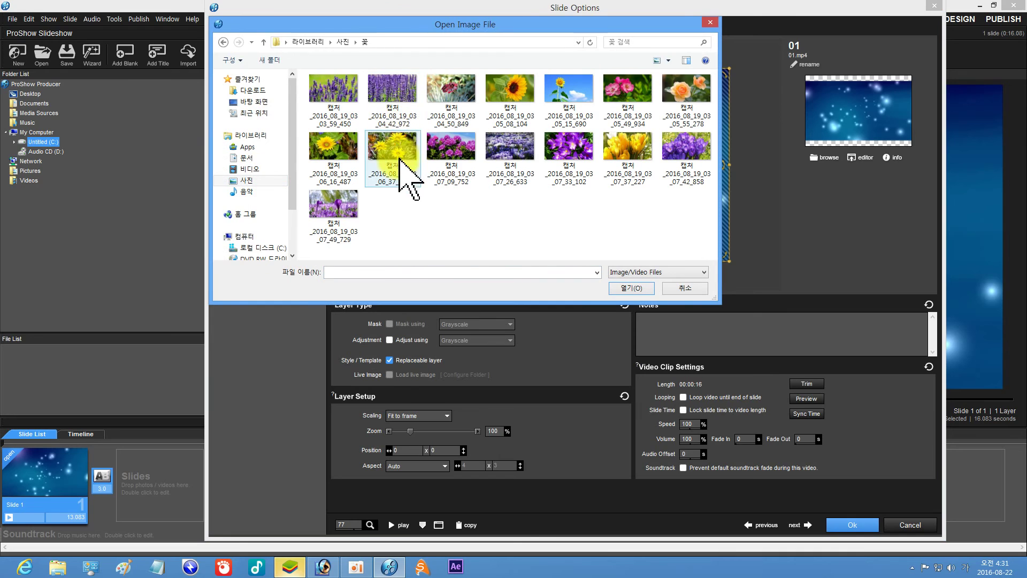
{"action": "left_click", "coordinate": [446, 156]}
{"action": "left_click", "coordinate": [629, 288]}
{"action": "left_click", "coordinate": [465, 276]}
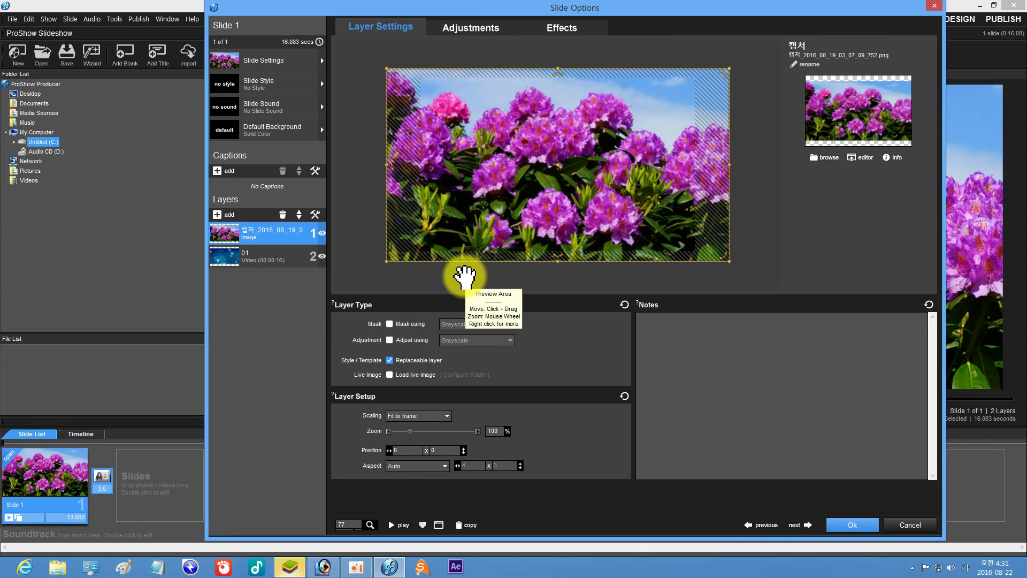
Move the flower image layer below the 01 video and list the slide styles of all categories
{"action": "left_click", "coordinate": [298, 217]}
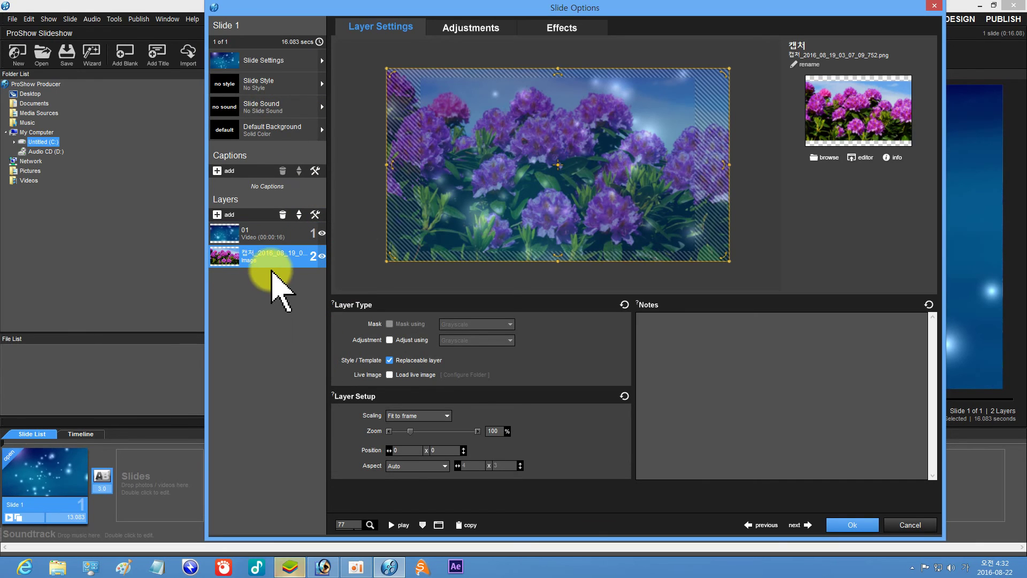
{"action": "left_click", "coordinate": [278, 60]}
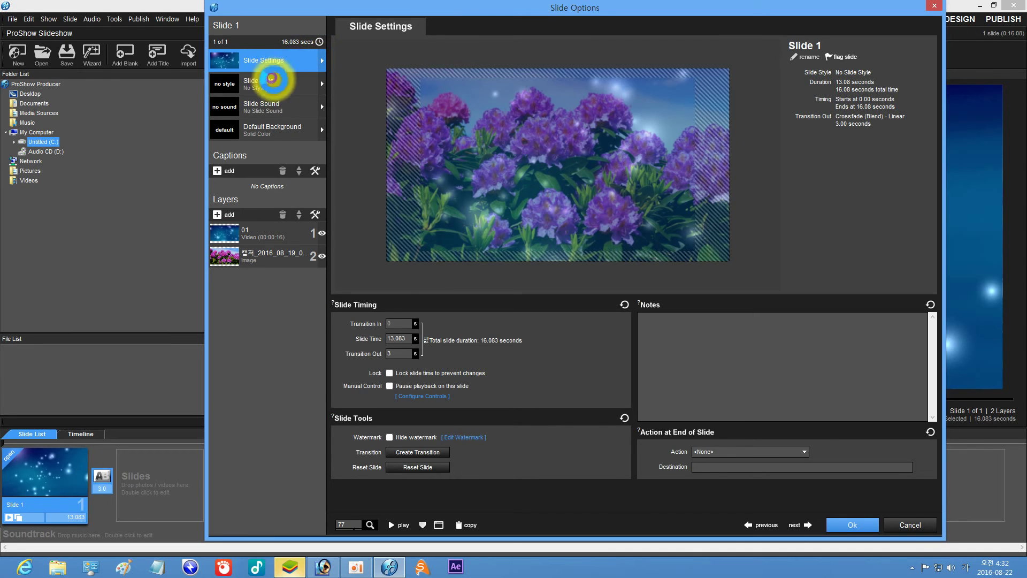
{"action": "left_click", "coordinate": [270, 81]}
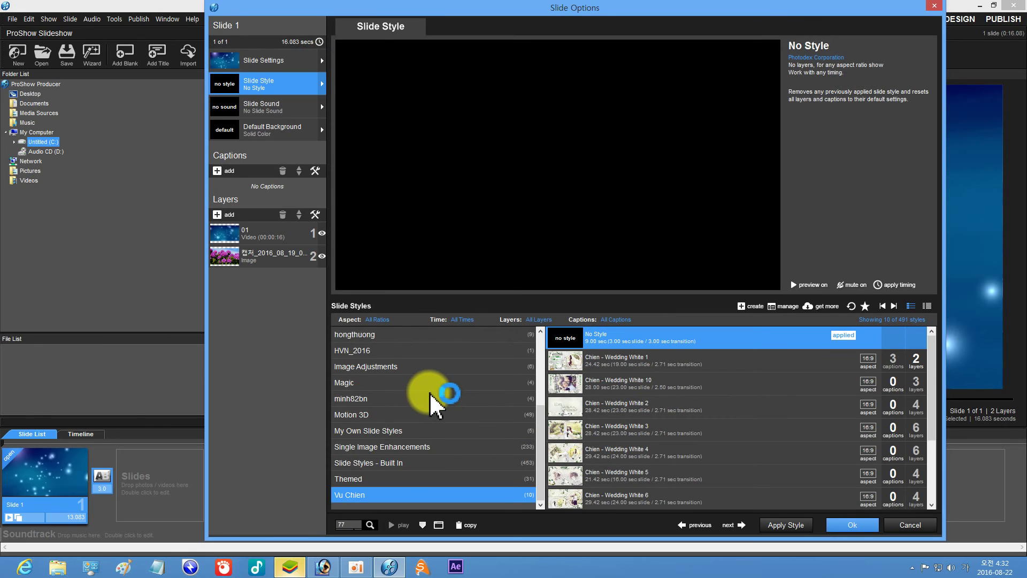
{"action": "left_click_drag", "start_coordinate": [538, 418], "coordinate": [543, 353]}
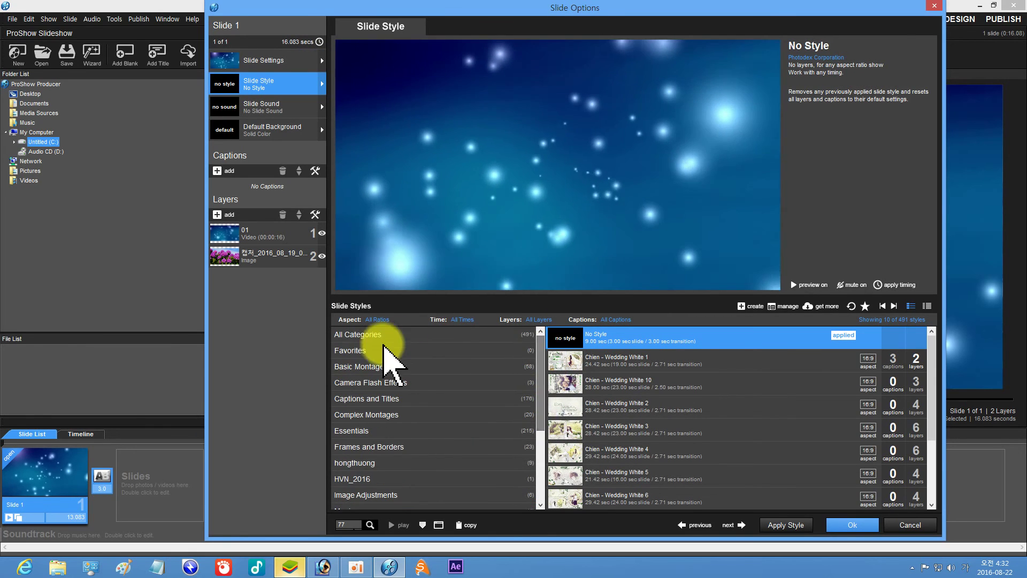
{"action": "left_click", "coordinate": [358, 334]}
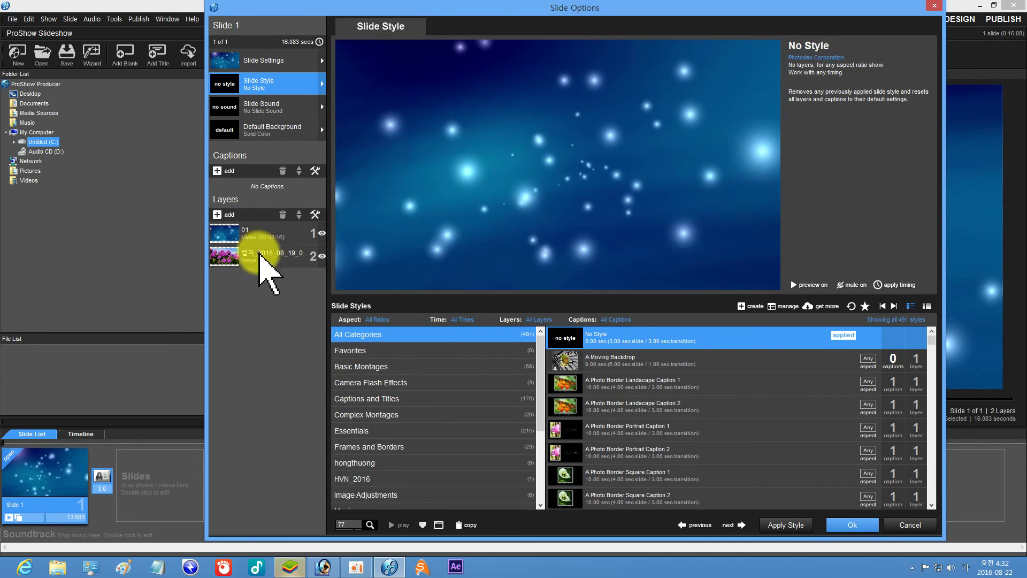
Move the flower image layer above the 01 video and apply the Depth Pan Dark 2 style to the slide
{"action": "left_click", "coordinate": [277, 256]}
{"action": "left_click", "coordinate": [298, 213]}
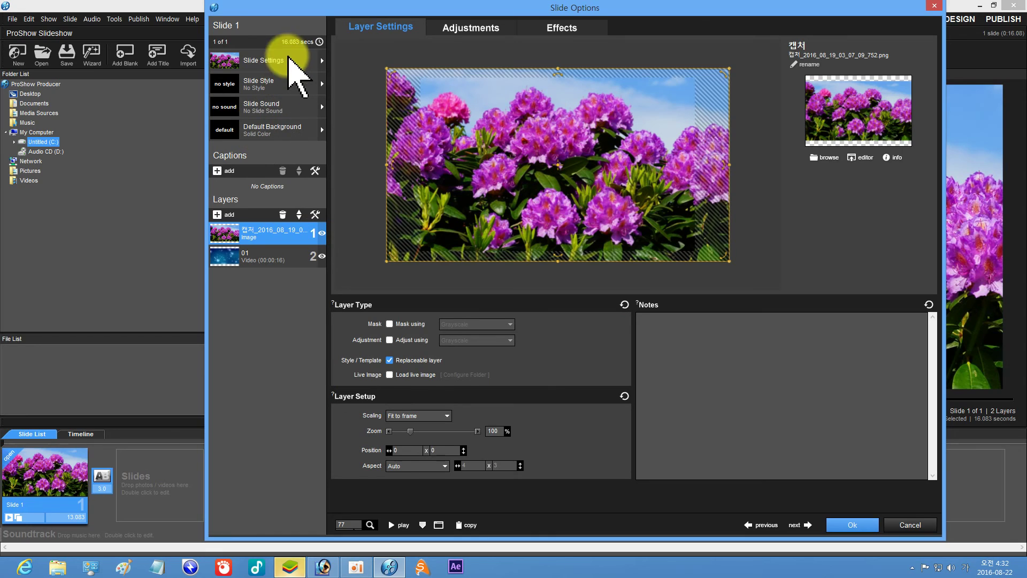
{"action": "left_click", "coordinate": [266, 85]}
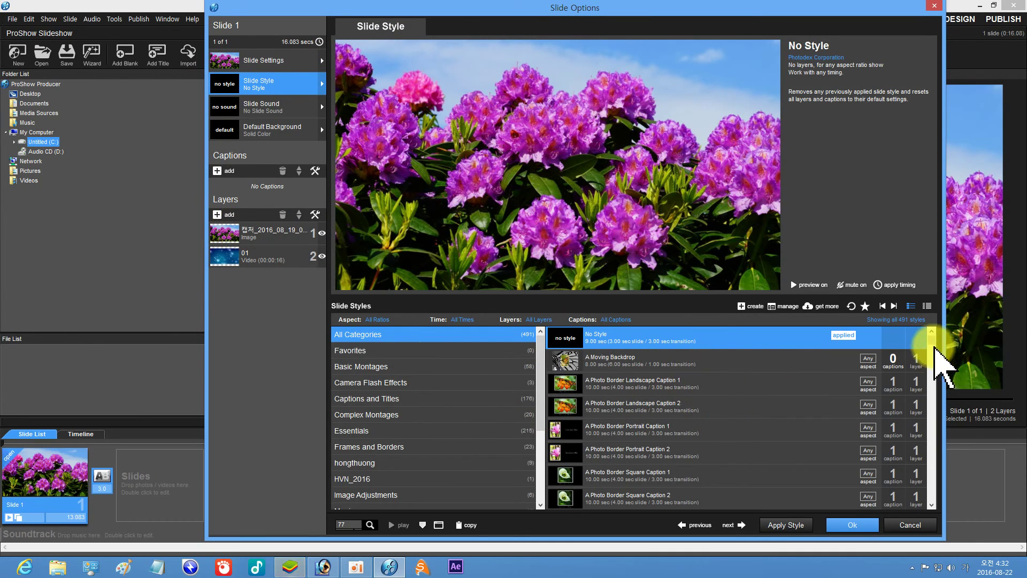
{"action": "left_click_drag", "start_coordinate": [933, 340], "coordinate": [931, 385]}
{"action": "left_click", "coordinate": [564, 359]}
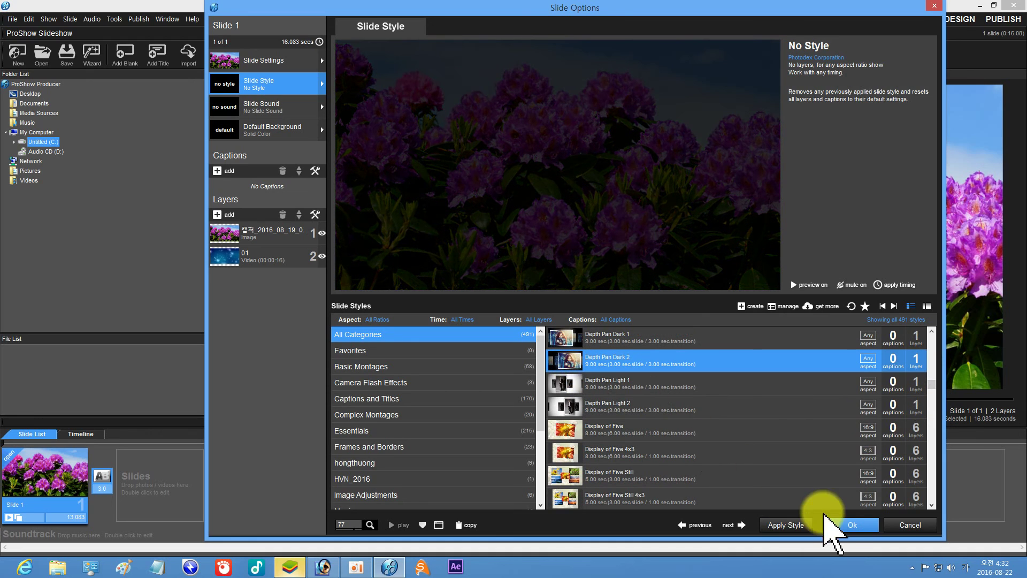
{"action": "left_click", "coordinate": [794, 524]}
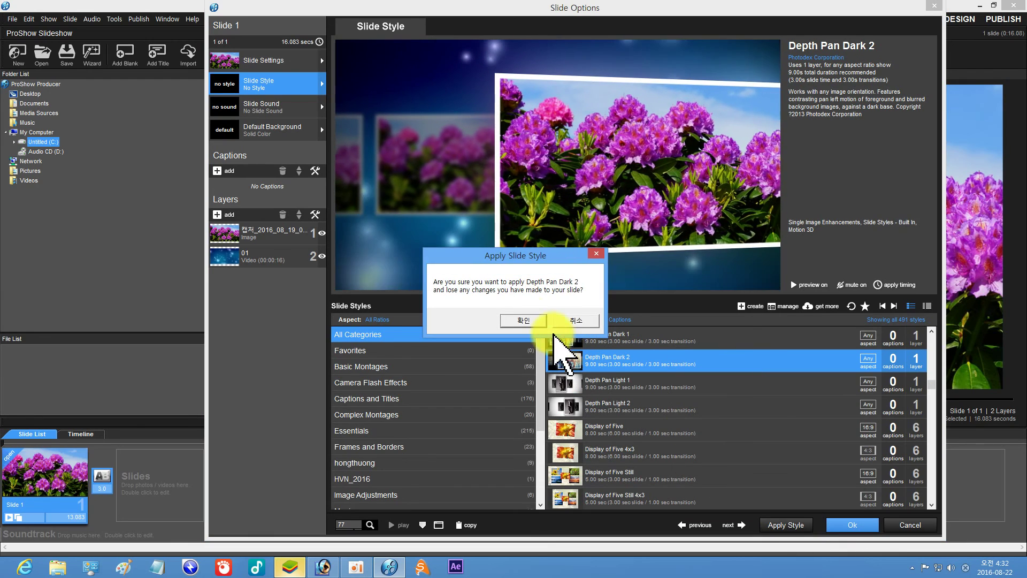
{"action": "left_click", "coordinate": [540, 320]}
{"action": "left_click", "coordinate": [846, 524]}
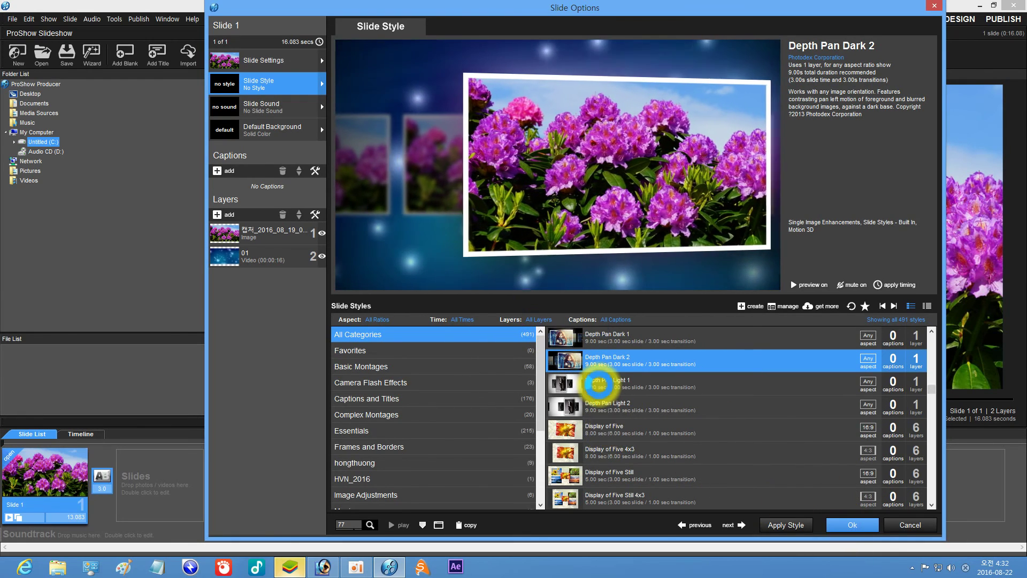
{"action": "double_click", "coordinate": [594, 368]}
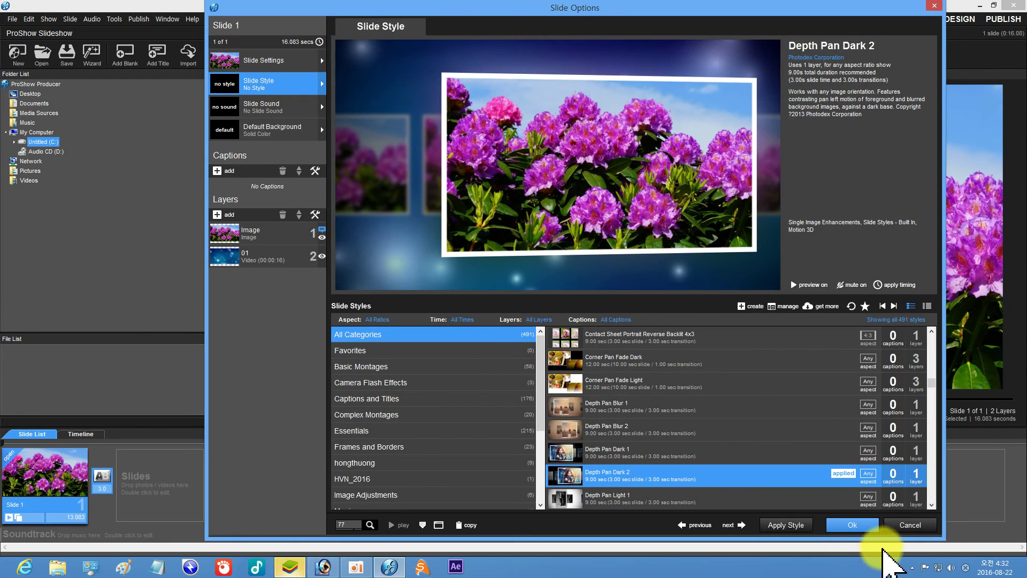
{"action": "left_click", "coordinate": [854, 526]}
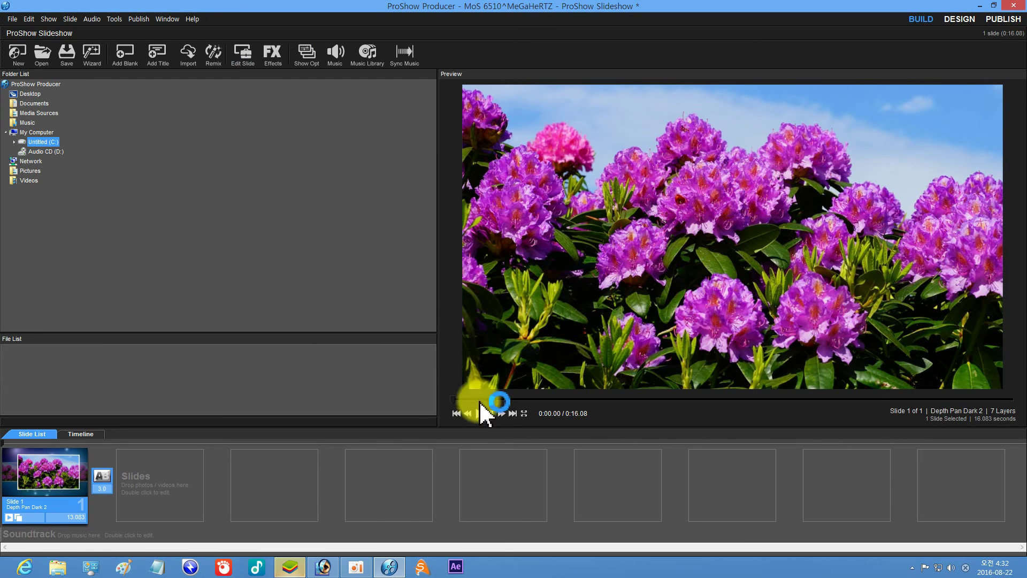
Play the slideshow preview to check the slide's motion, and stop playback
{"action": "left_click", "coordinate": [479, 413]}
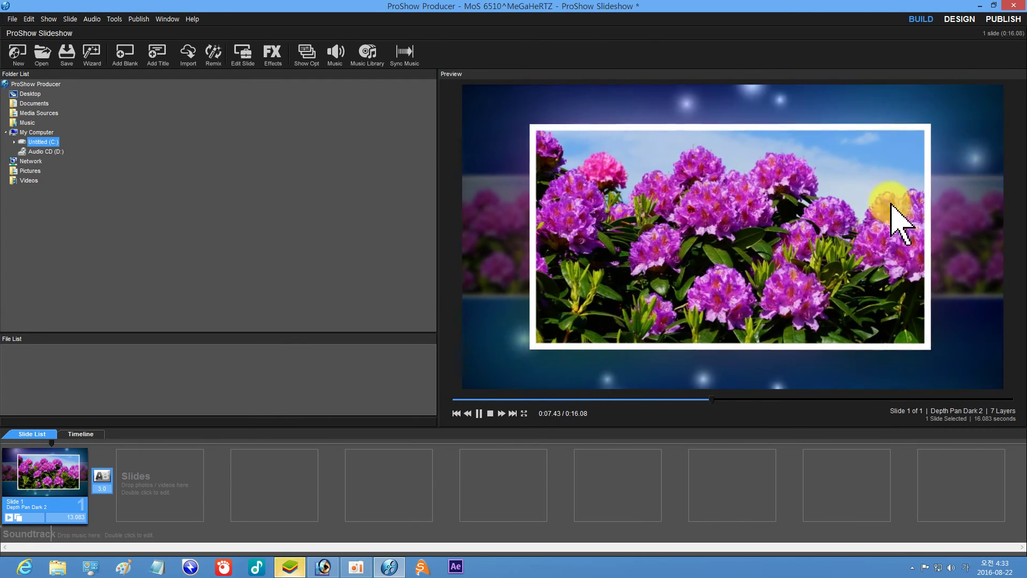
{"action": "left_click", "coordinate": [471, 443]}
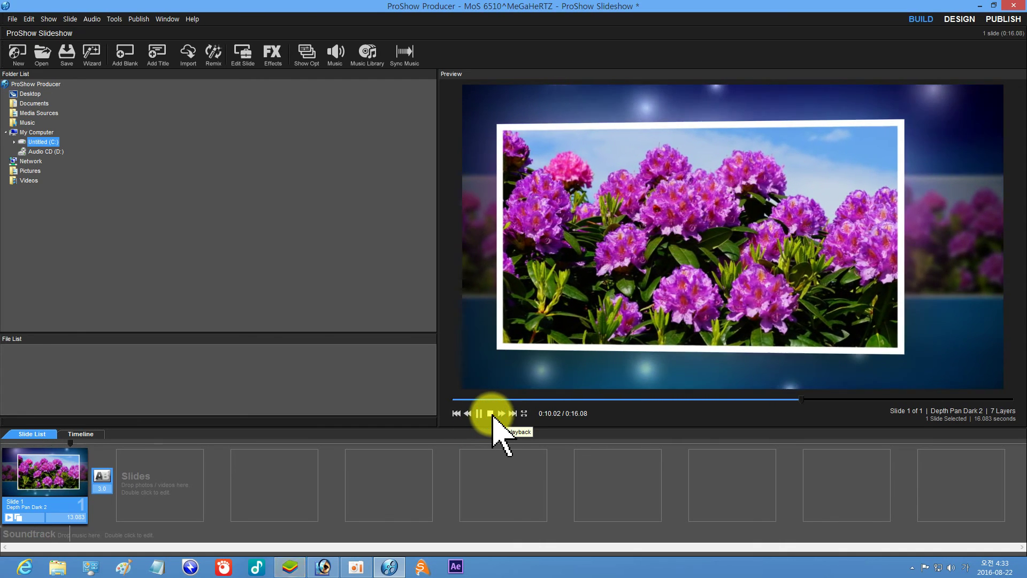
{"action": "left_click", "coordinate": [491, 415]}
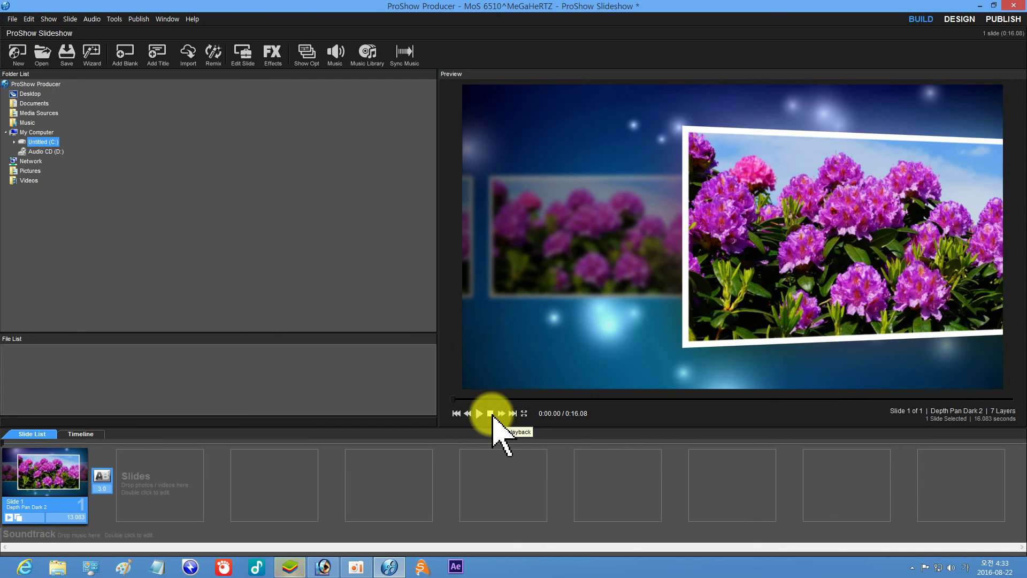
Reopen the options of slide 1 and move the 01 video layer to the top of the layer stack
{"action": "double_click", "coordinate": [40, 477]}
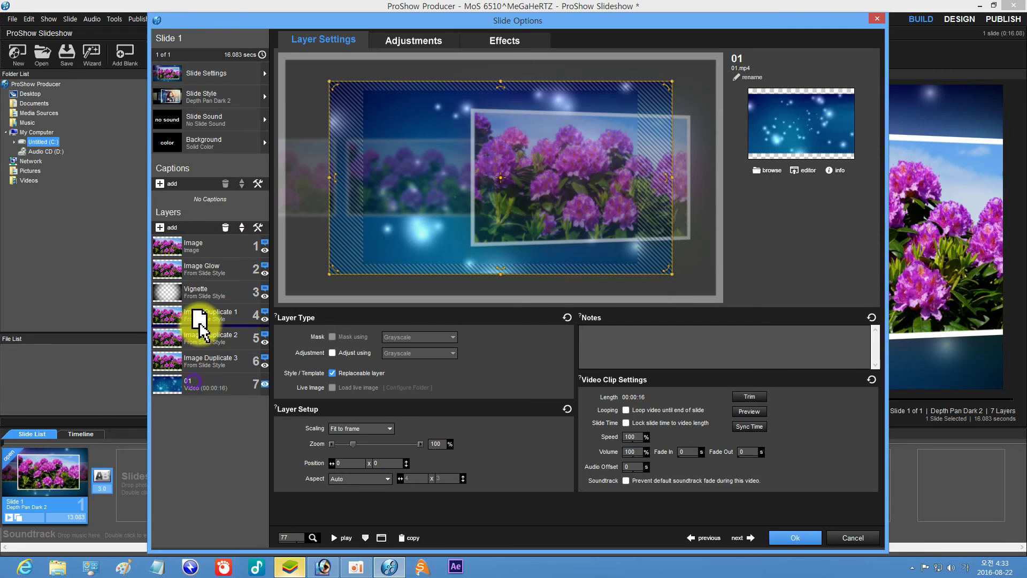
{"action": "left_click_drag", "start_coordinate": [198, 389], "coordinate": [204, 235]}
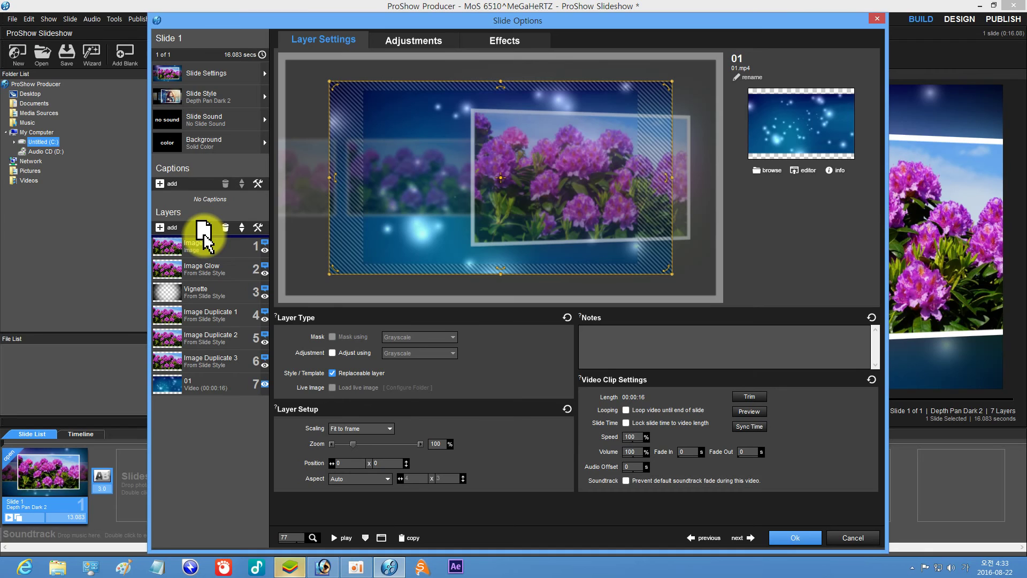
{"action": "left_click_drag", "start_coordinate": [206, 237], "coordinate": [205, 239]}
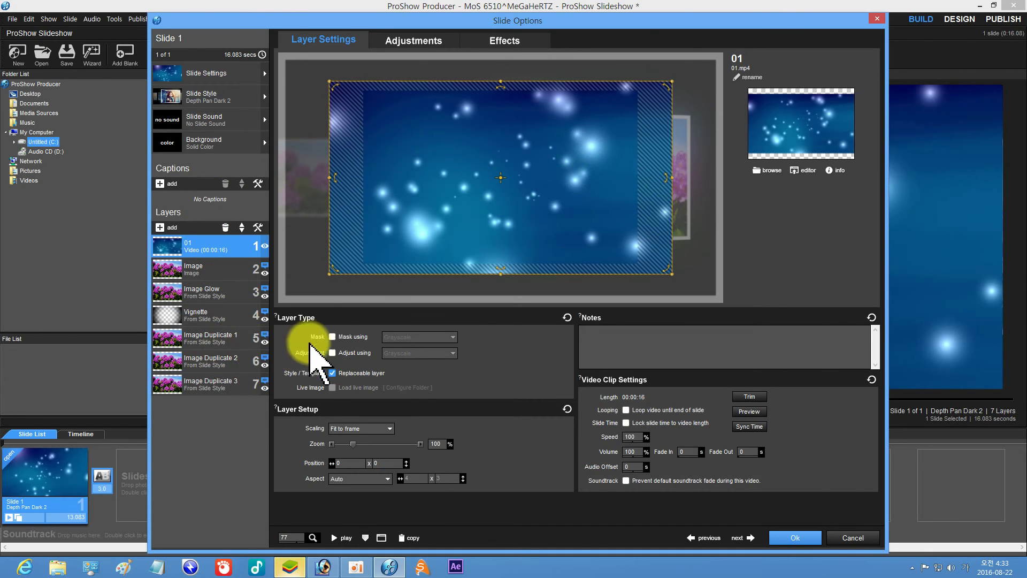
Try the 01 video layer as a grayscale mask, preview the slide, and turn the mask and preview off
{"action": "left_click", "coordinate": [332, 337]}
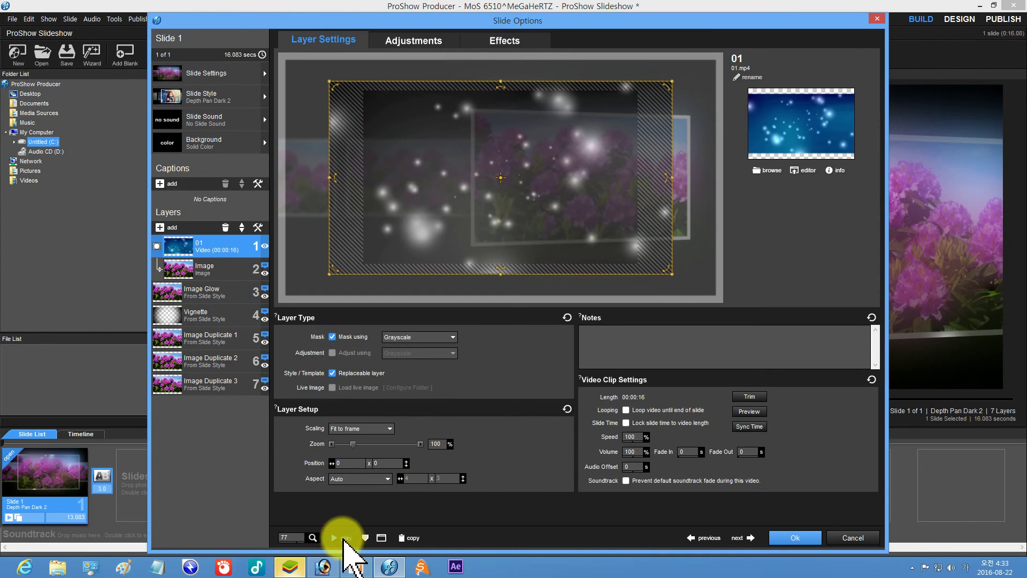
{"action": "left_click", "coordinate": [338, 537]}
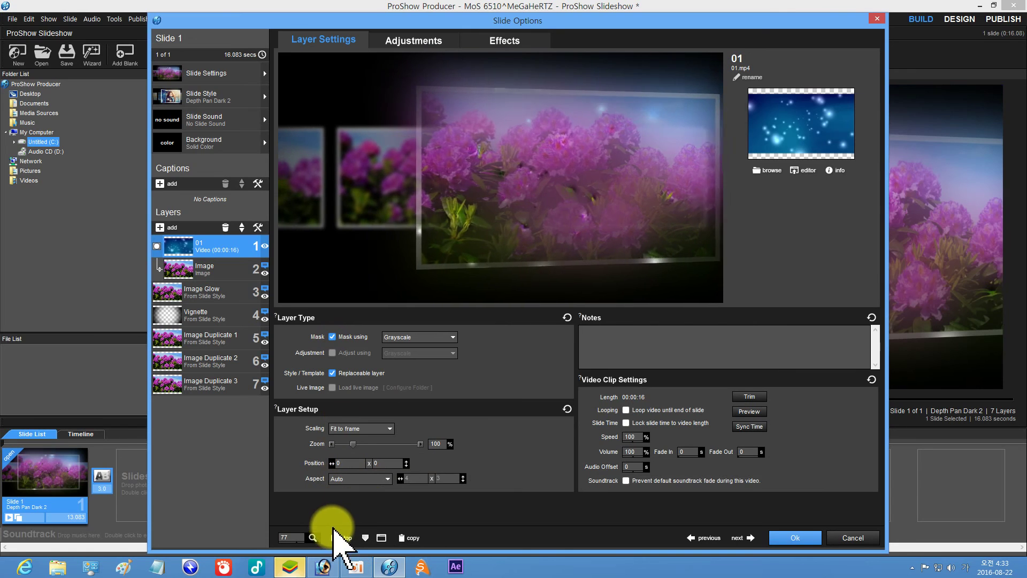
{"action": "left_click", "coordinate": [332, 337]}
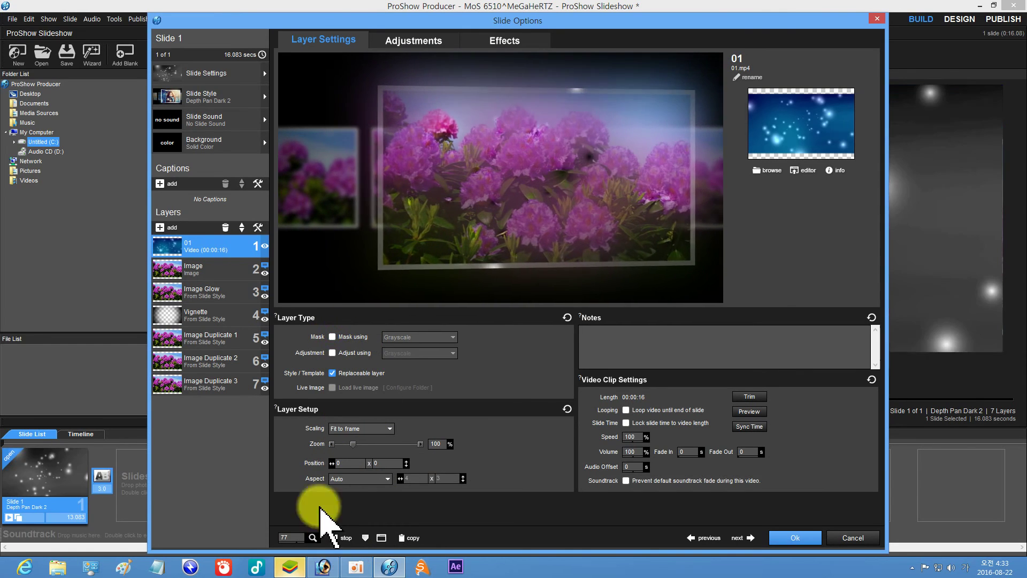
{"action": "left_click", "coordinate": [334, 538]}
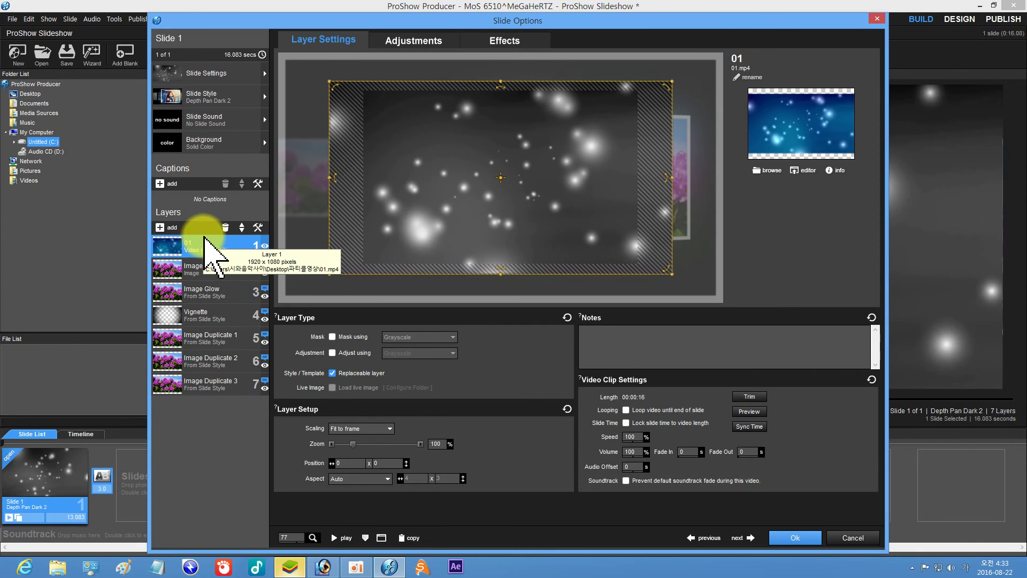
Add a 1280 x 720 solid color layer in magenta #EA0EA1 at 100% opacity to the slide
{"action": "left_click", "coordinate": [162, 227]}
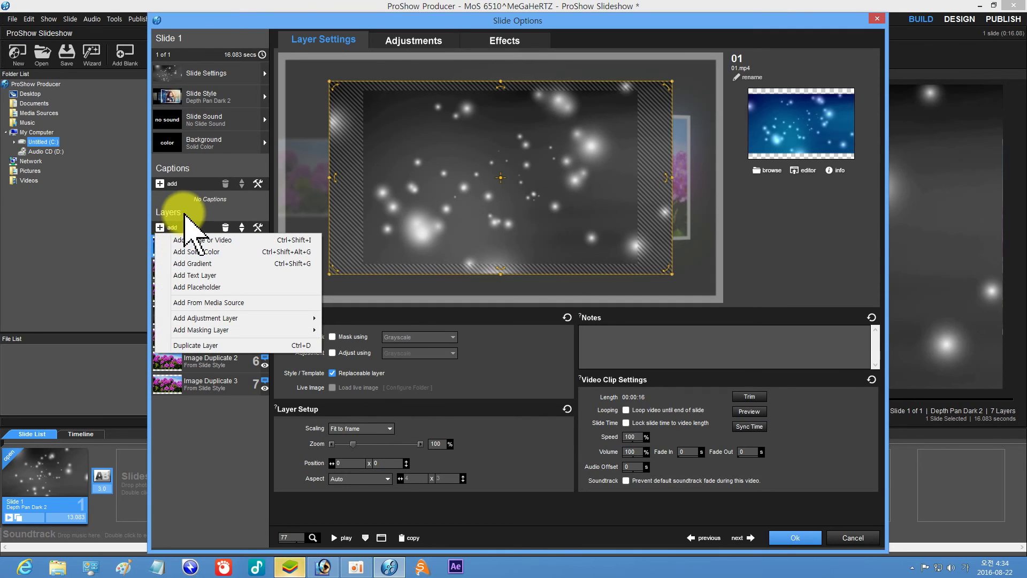
{"action": "left_click", "coordinate": [208, 253]}
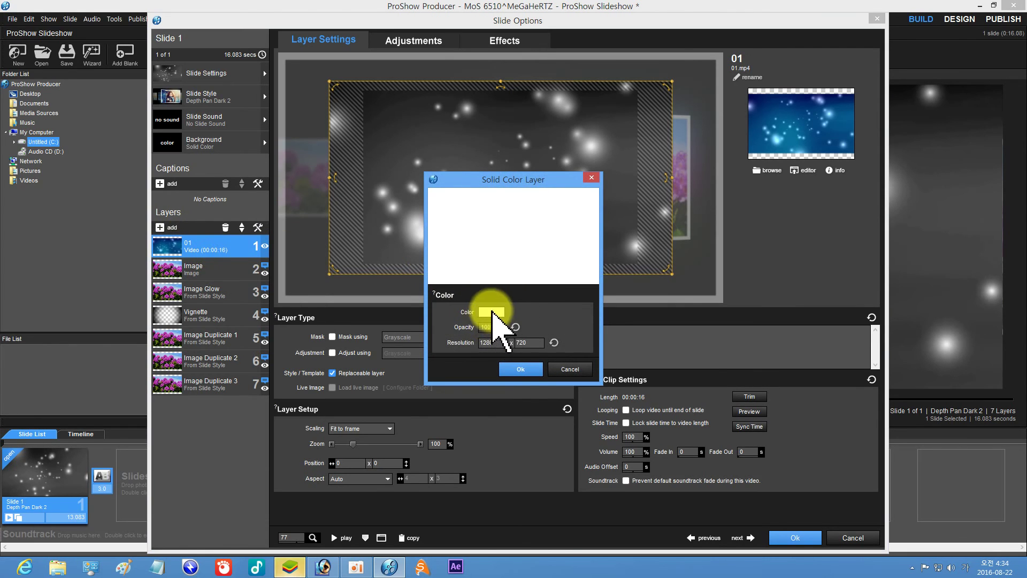
{"action": "left_click", "coordinate": [484, 312]}
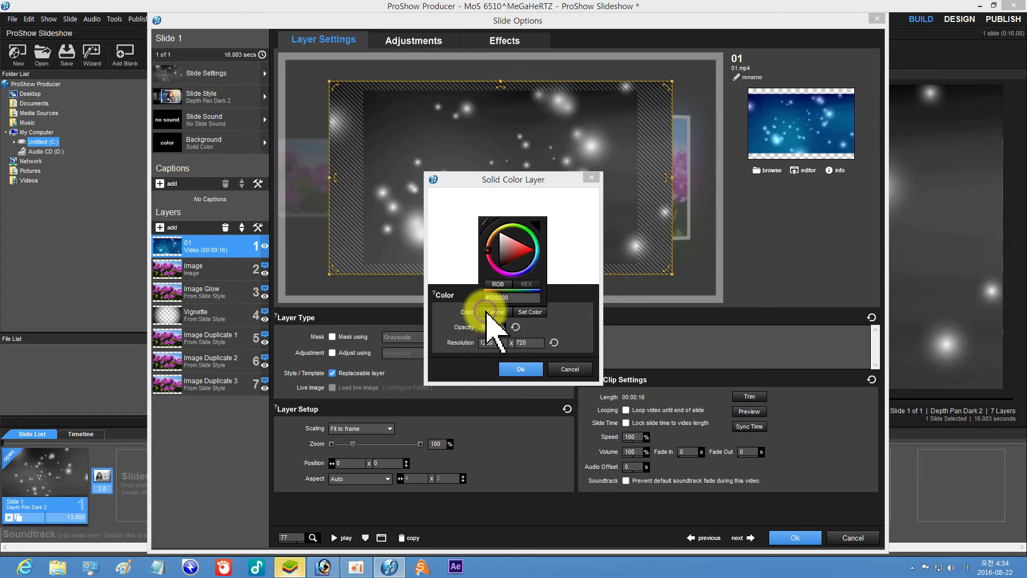
{"action": "left_click", "coordinate": [532, 312]}
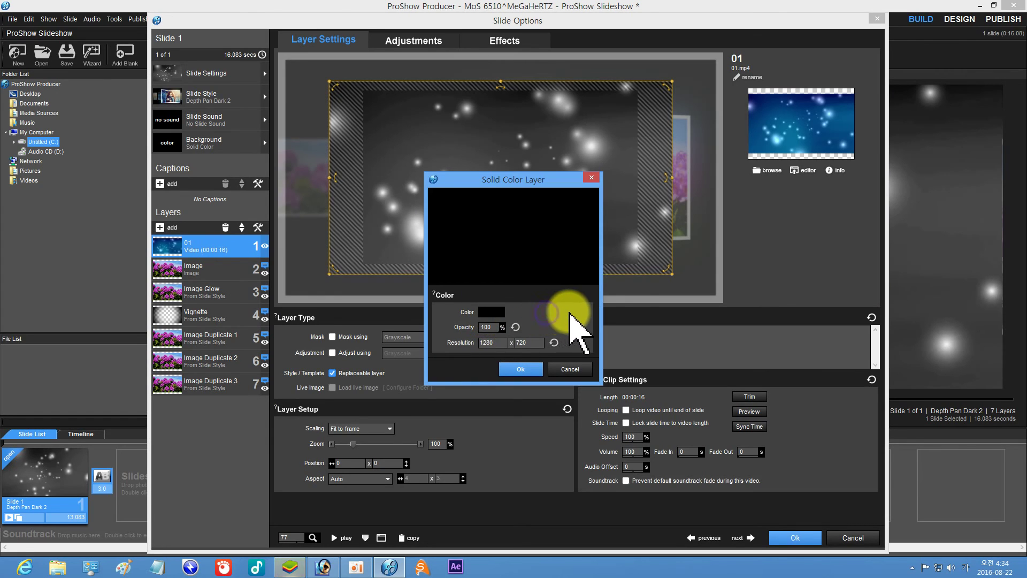
{"action": "left_click", "coordinate": [481, 310]}
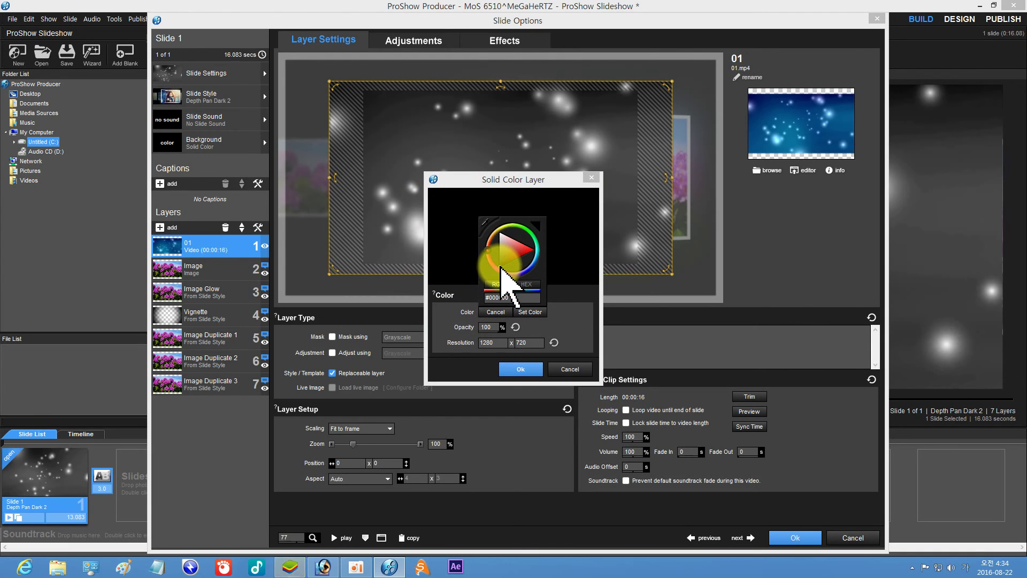
{"action": "mouse_move", "coordinate": [503, 267]}
{"action": "left_mouse_down"}
{"action": "mouse_move", "coordinate": [521, 250]}
{"action": "mouse_move", "coordinate": [499, 238]}
{"action": "mouse_move", "coordinate": [503, 260]}
{"action": "left_mouse_up"}
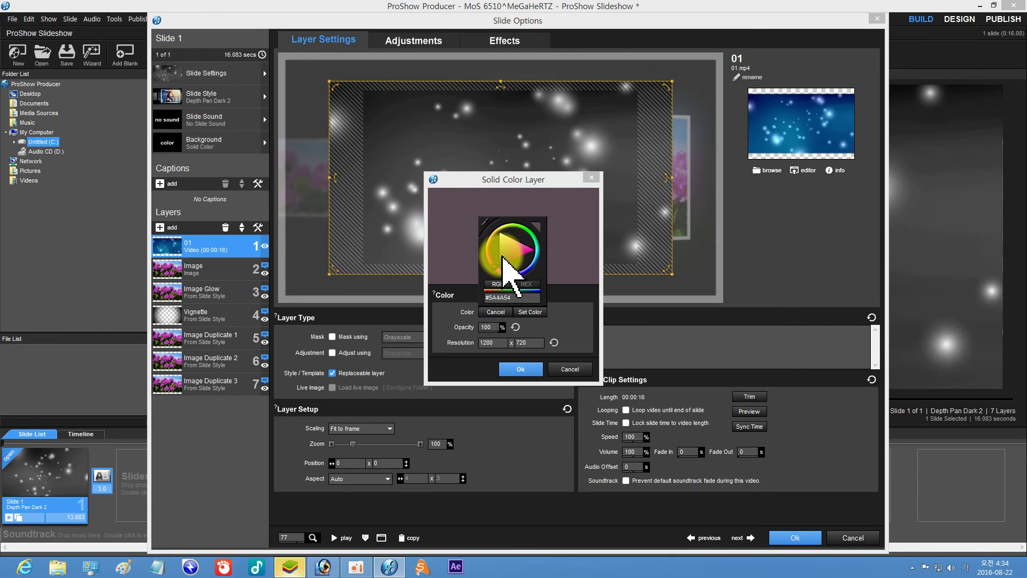
{"action": "mouse_move", "coordinate": [513, 255]}
{"action": "left_mouse_down"}
{"action": "mouse_move", "coordinate": [525, 253]}
{"action": "mouse_move", "coordinate": [503, 243]}
{"action": "left_mouse_up"}
{"action": "left_click", "coordinate": [530, 256]}
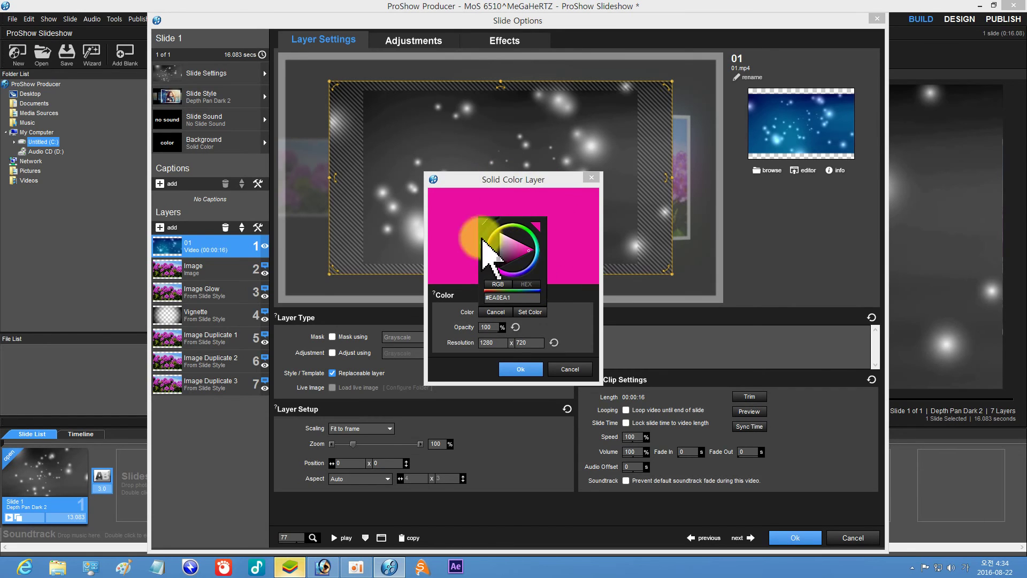
{"action": "left_click", "coordinate": [521, 369]}
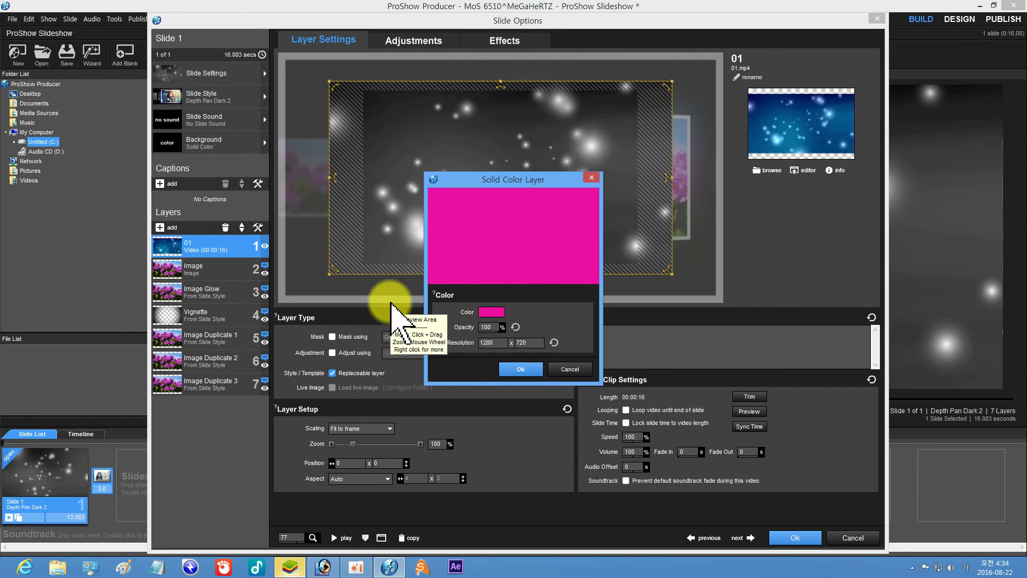
{"action": "left_click", "coordinate": [521, 369]}
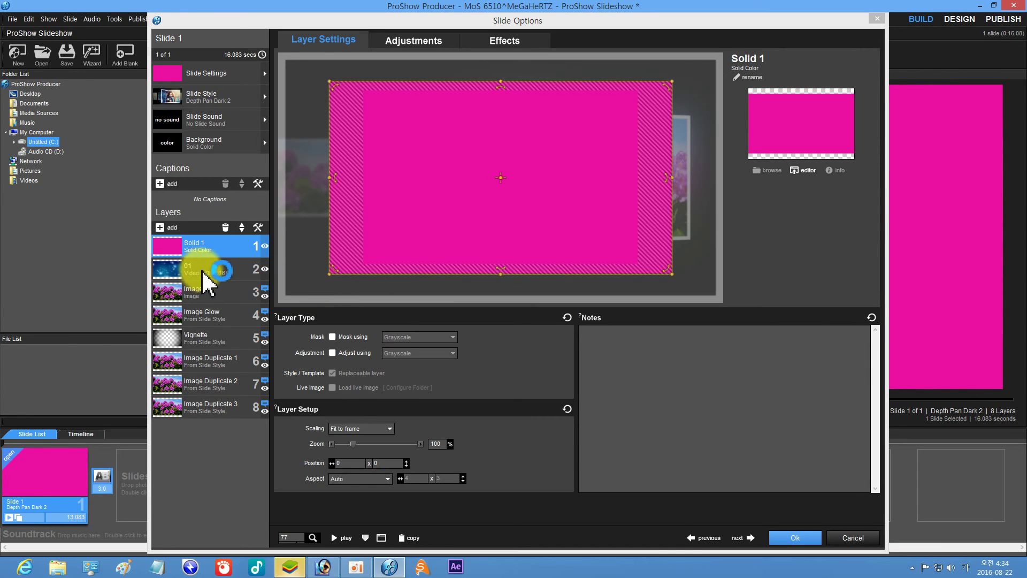
Move the 01 video layer above the magenta solid as its grayscale mask, and preview the slide
{"action": "left_click", "coordinate": [221, 269]}
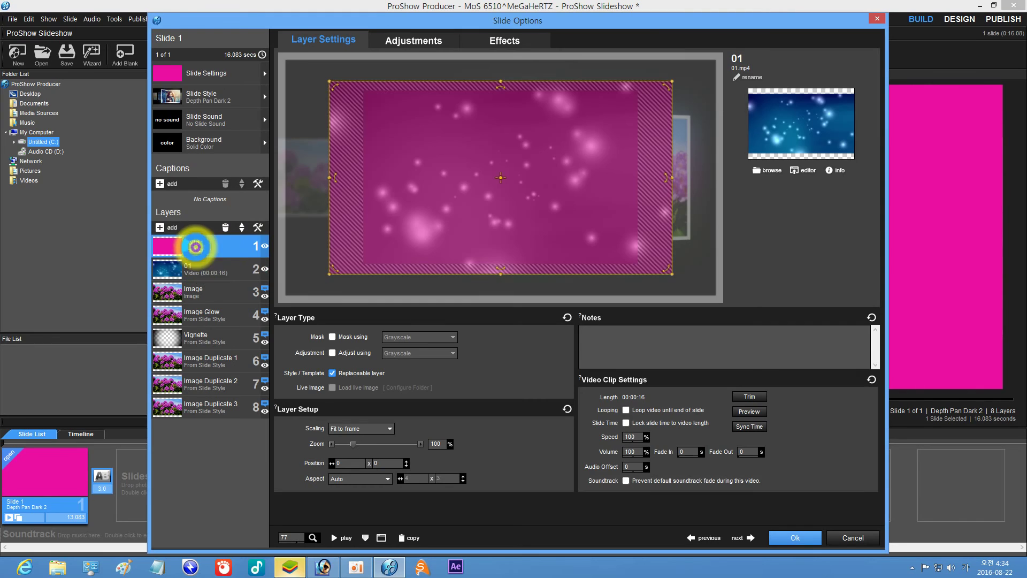
{"action": "left_click", "coordinate": [194, 246]}
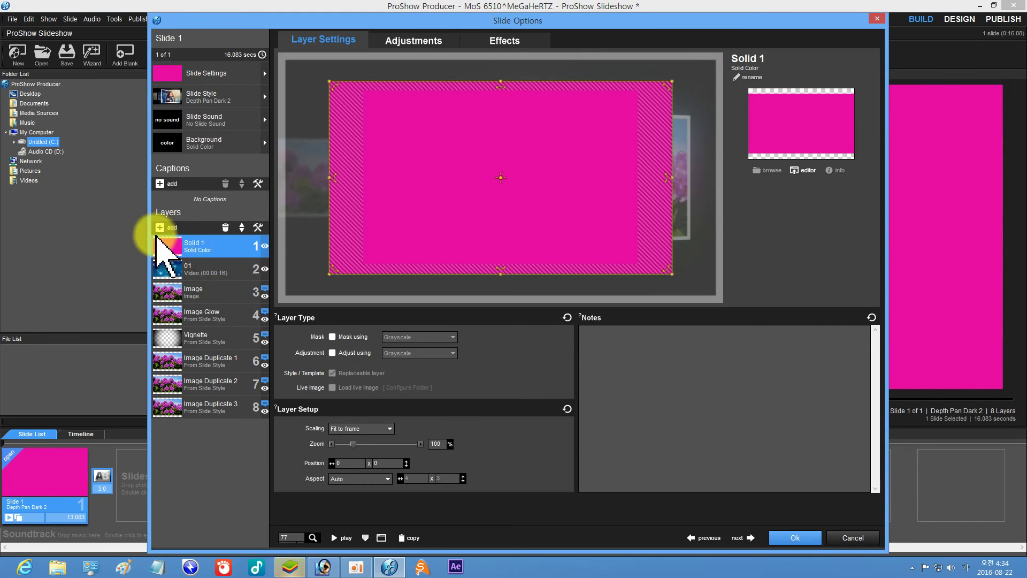
{"action": "left_click", "coordinate": [242, 230]}
{"action": "left_click", "coordinate": [219, 243]}
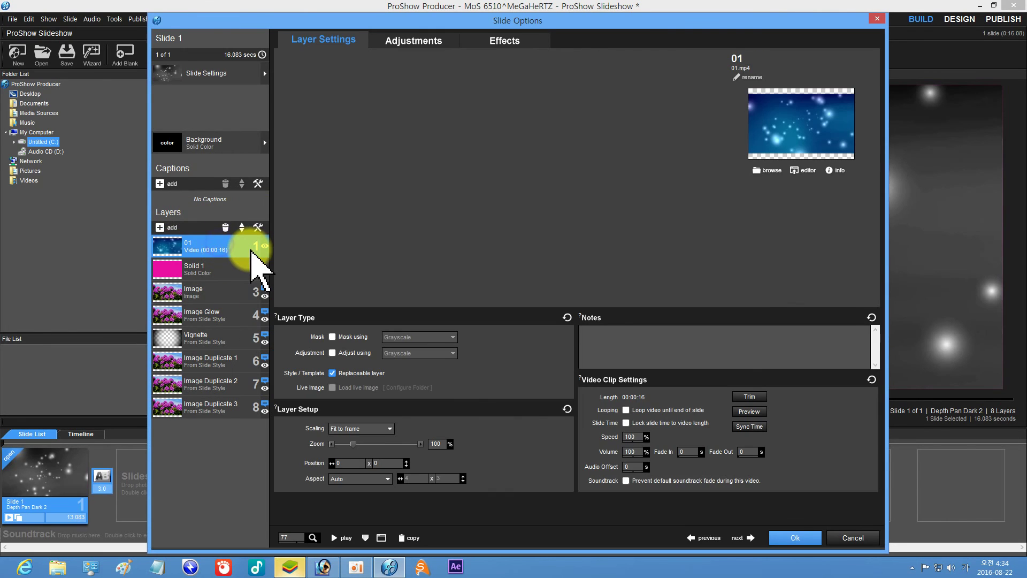
{"action": "left_click", "coordinate": [332, 337]}
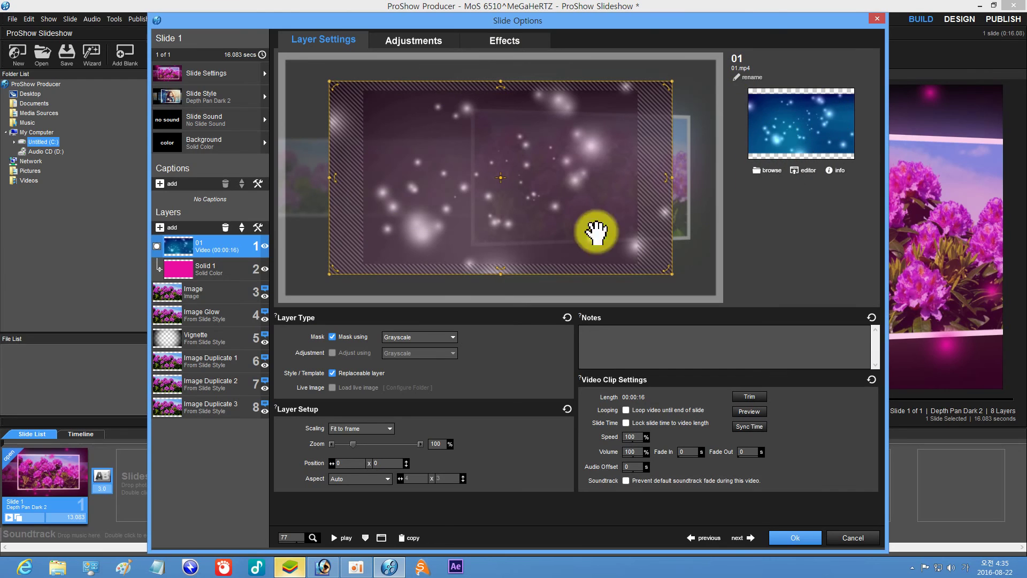
{"action": "left_click", "coordinate": [334, 538]}
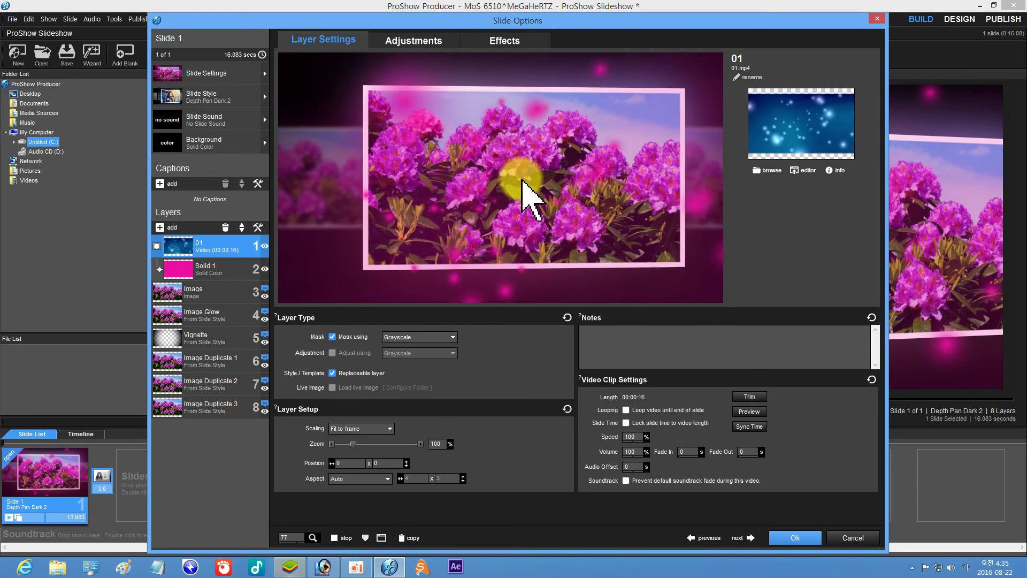
{"action": "left_click", "coordinate": [339, 538]}
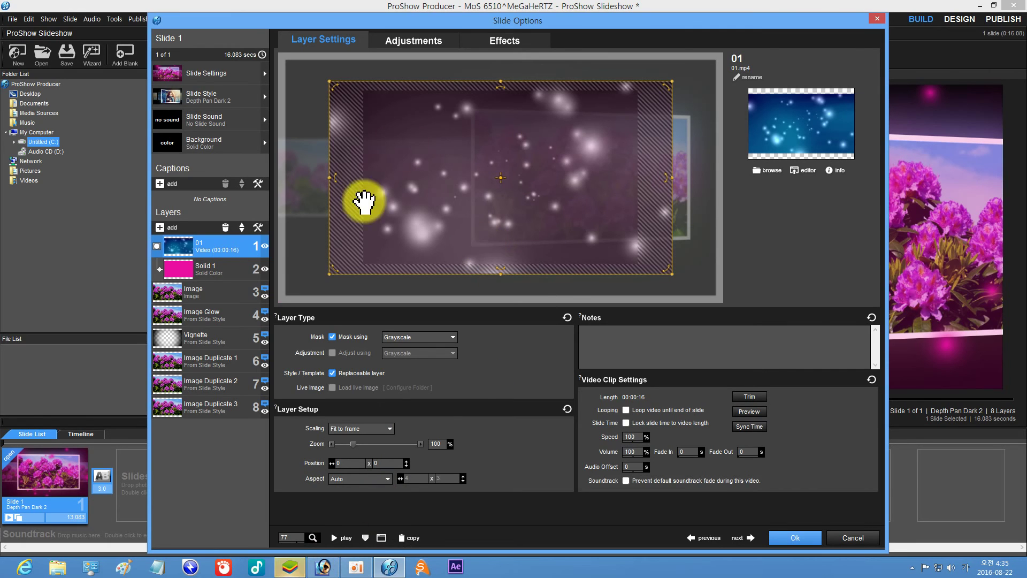
Delete the magenta solid color layer from the slide
{"action": "left_click", "coordinate": [189, 270]}
{"action": "left_click", "coordinate": [225, 227]}
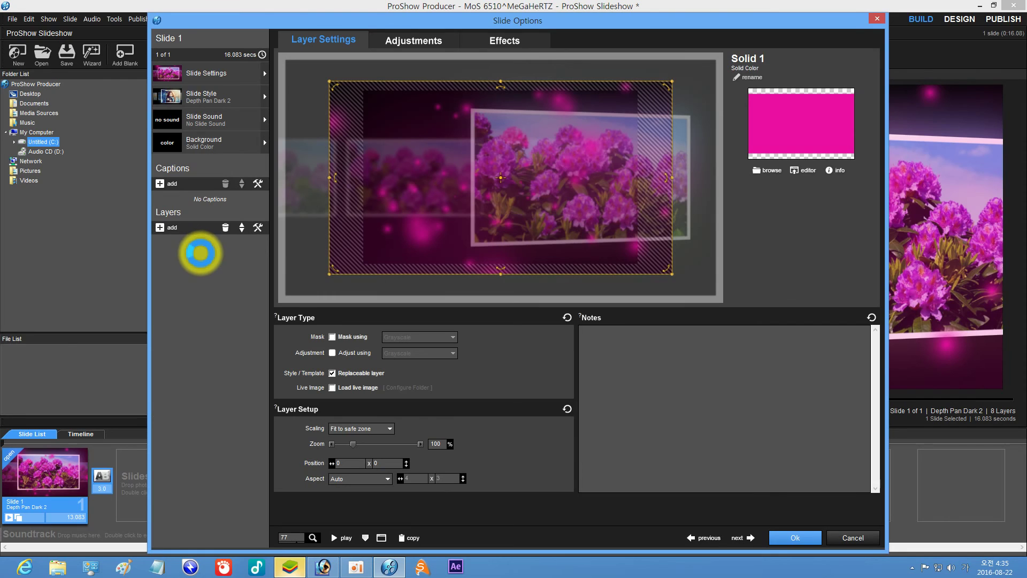
{"action": "left_click", "coordinate": [201, 256]}
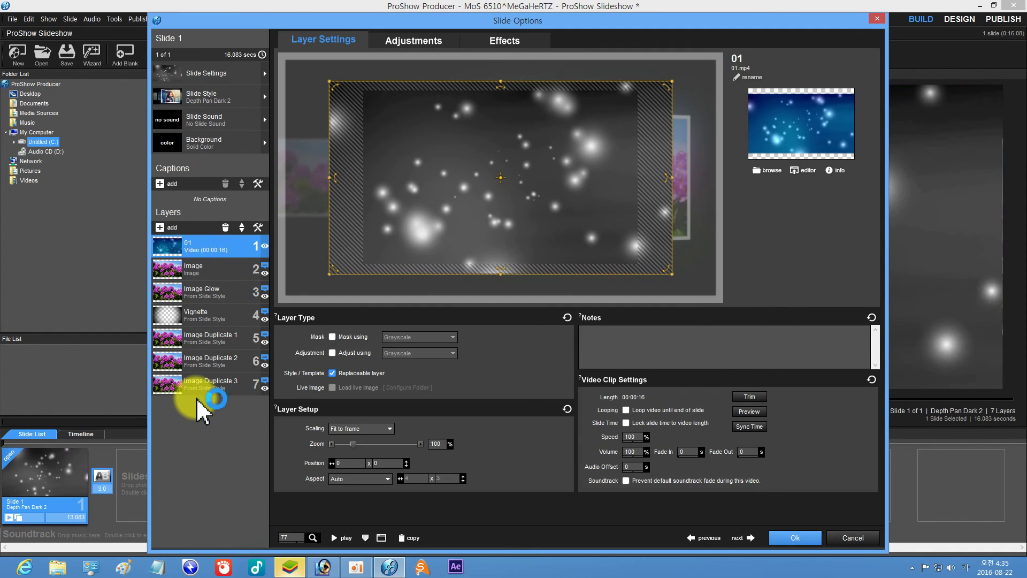
Move the 01 video layer to the bottom of the layer stack, below Image Duplicate 3, and preview the slide
{"action": "left_click", "coordinate": [213, 247]}
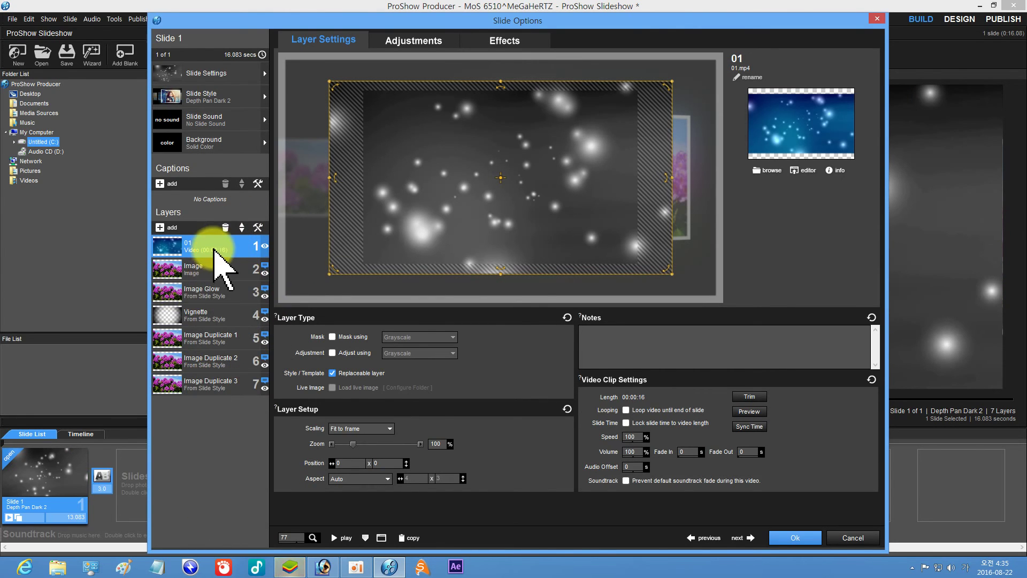
{"action": "left_click_drag", "start_coordinate": [214, 251], "coordinate": [216, 396]}
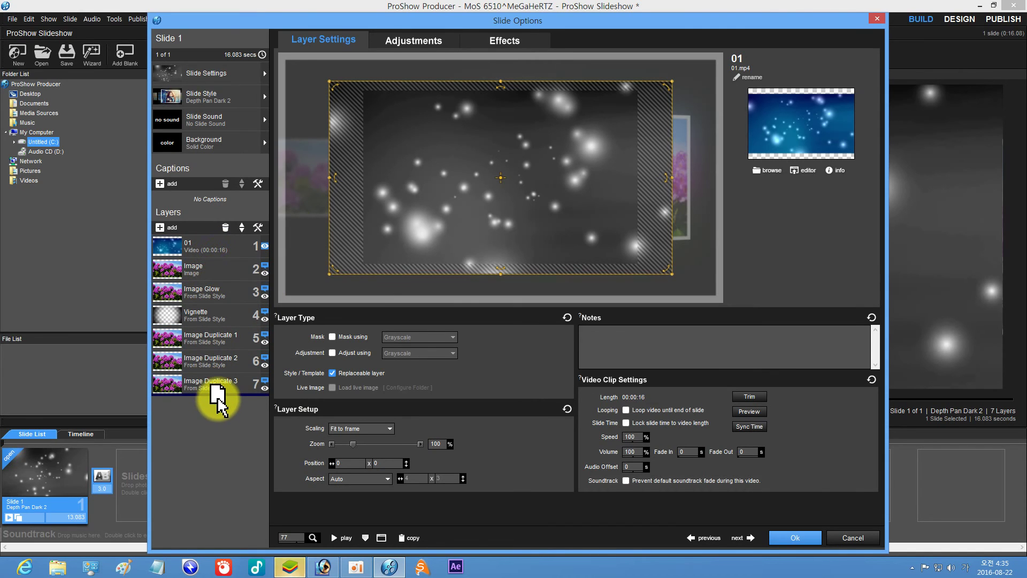
{"action": "left_click_drag", "start_coordinate": [220, 400], "coordinate": [224, 407]}
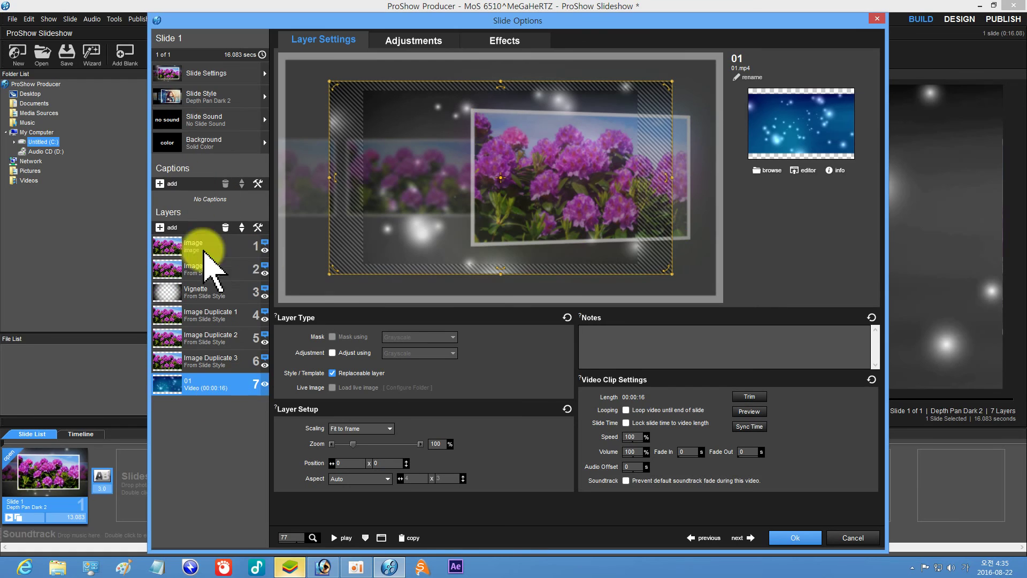
{"action": "left_click", "coordinate": [338, 537]}
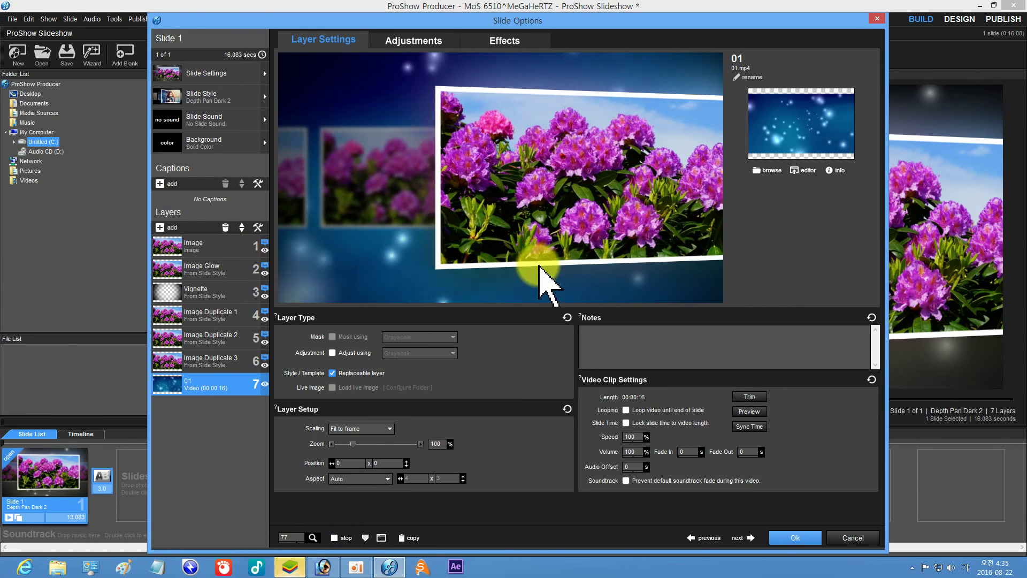
{"action": "left_click", "coordinate": [338, 538]}
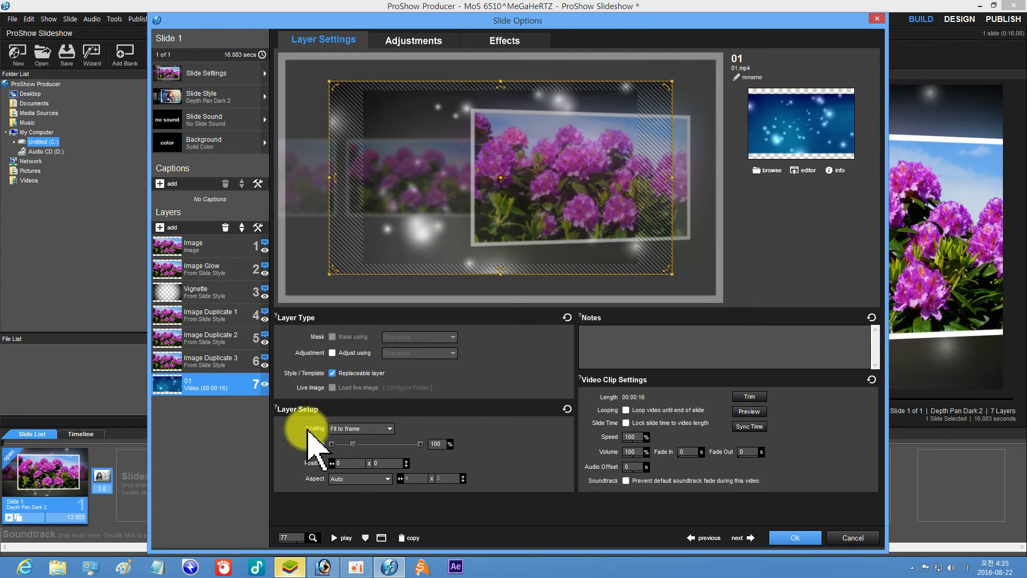
Return the 01 video layer to the top of the layer stack, above the Image layer
{"action": "left_click", "coordinate": [215, 247]}
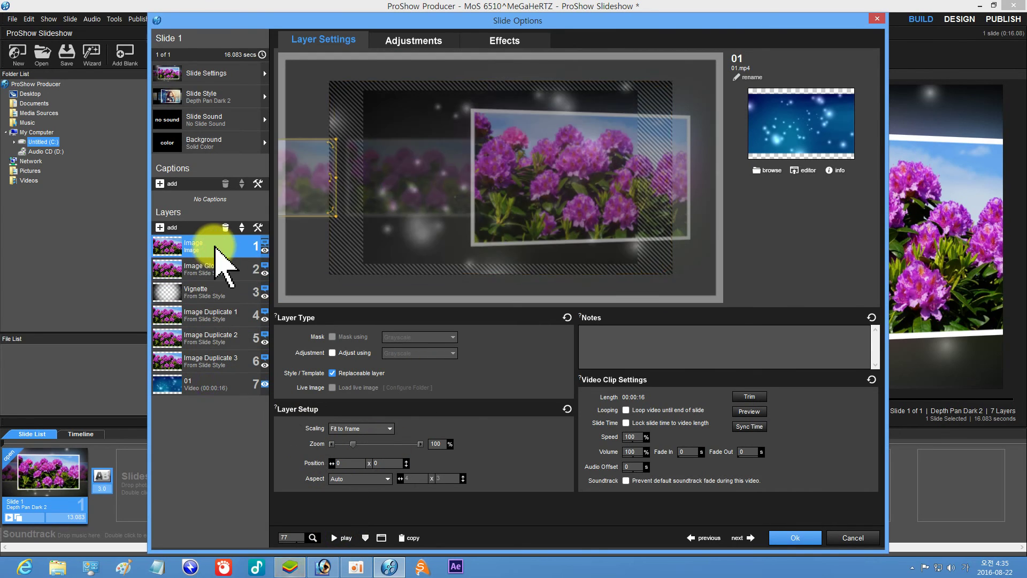
{"action": "mouse_move", "coordinate": [215, 247]}
{"action": "left_mouse_down"}
{"action": "mouse_move", "coordinate": [216, 260]}
{"action": "mouse_move", "coordinate": [243, 224]}
{"action": "mouse_move", "coordinate": [206, 235]}
{"action": "left_mouse_up"}
{"action": "right_click", "coordinate": [203, 241]}
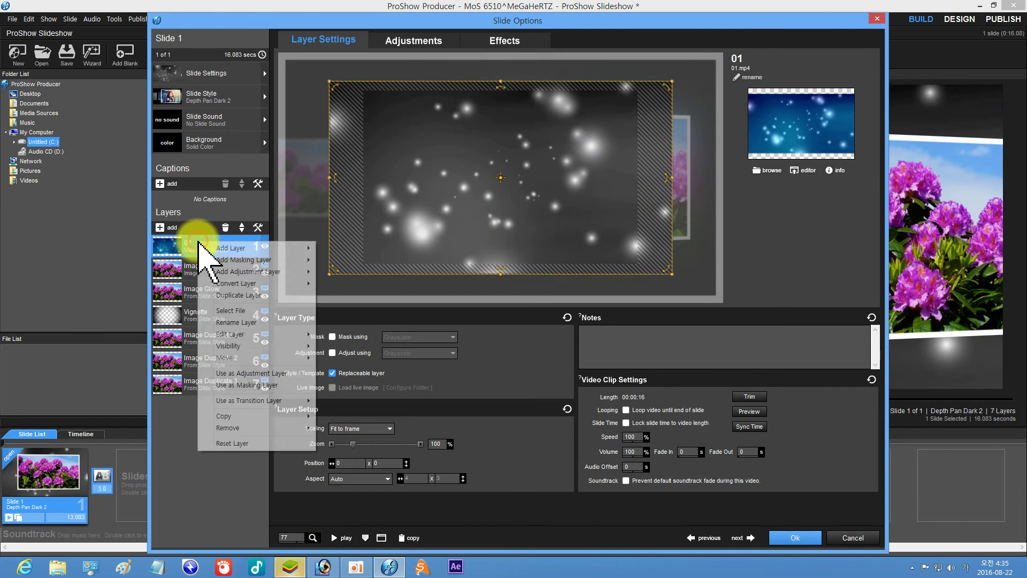
{"action": "right_click", "coordinate": [183, 242]}
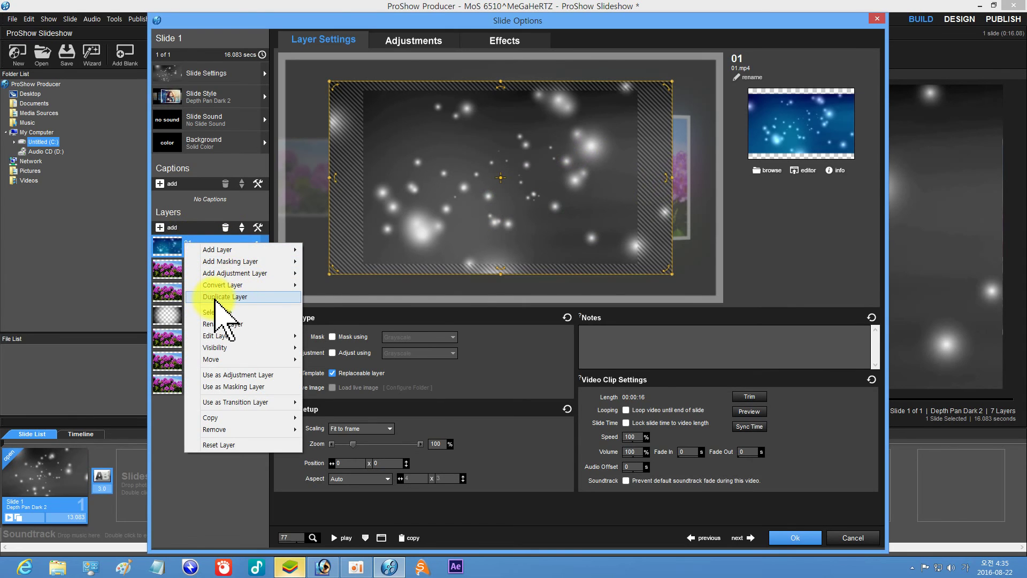
{"action": "key", "text": "Escape"}
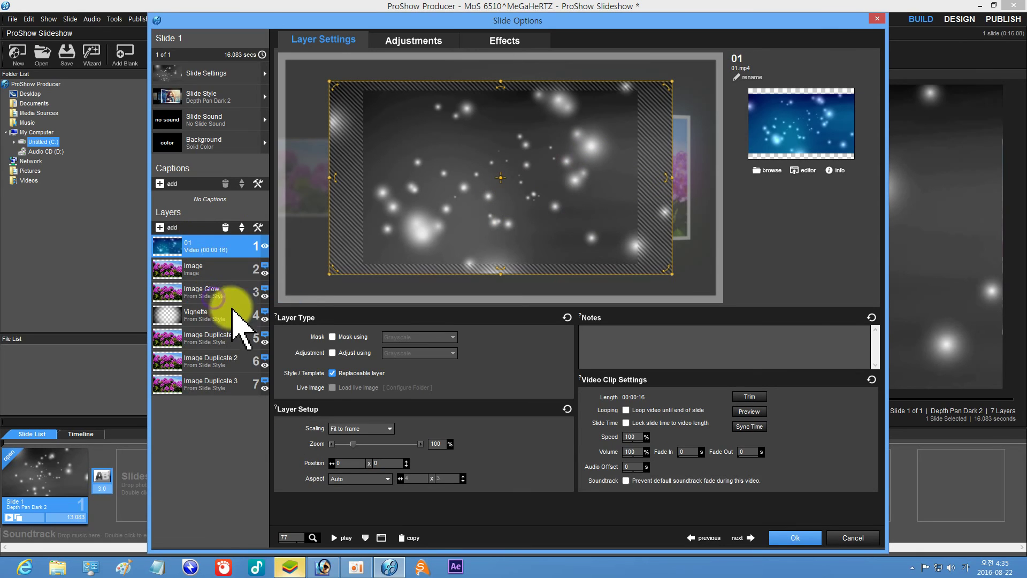
Duplicate the 01 video layer, use the upper copy as a grayscale mask, and preview the slide
{"action": "left_click", "coordinate": [193, 245]}
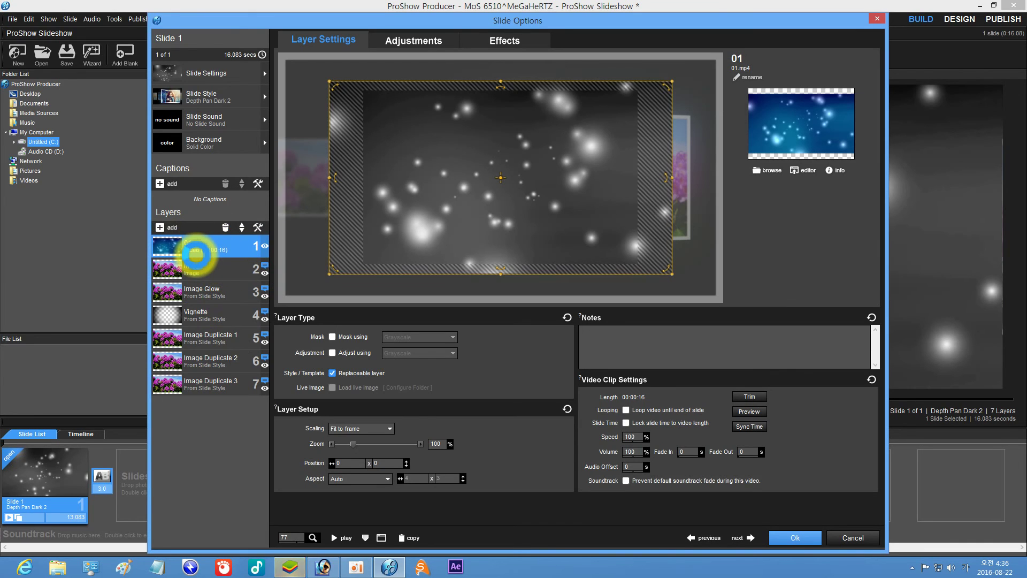
{"action": "key", "text": "ctrl+d"}
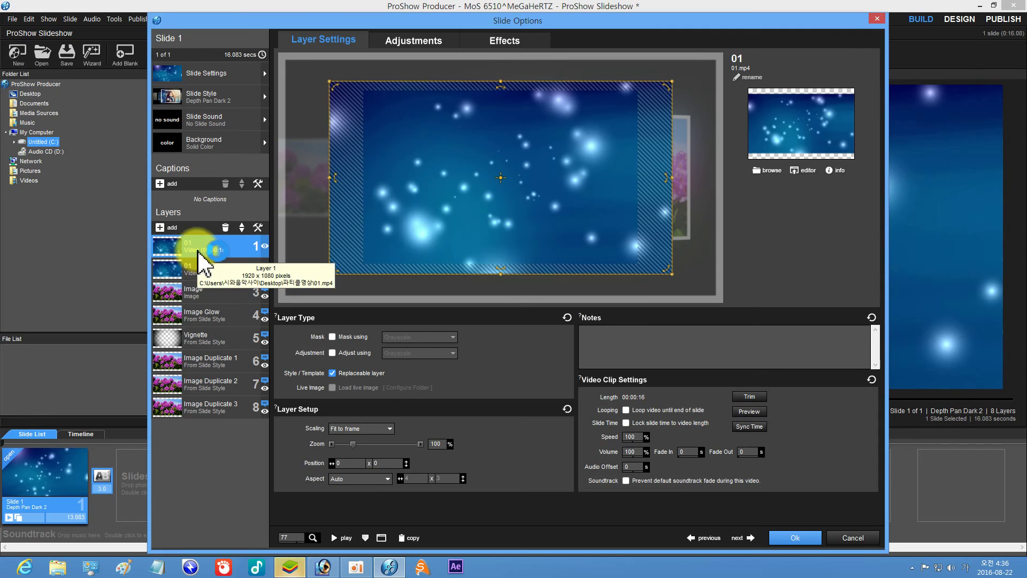
{"action": "left_click", "coordinate": [332, 337]}
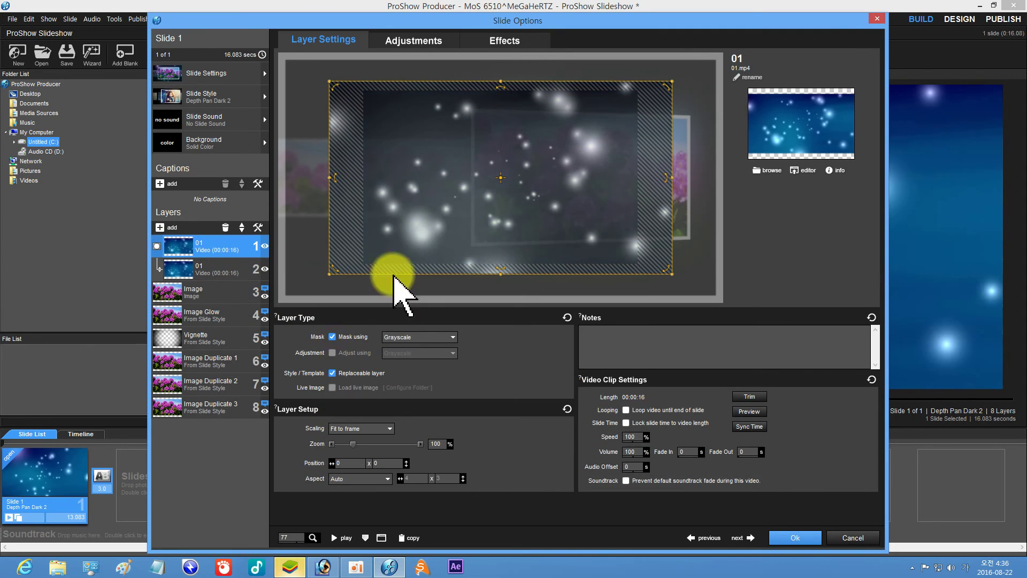
{"action": "left_click", "coordinate": [336, 537]}
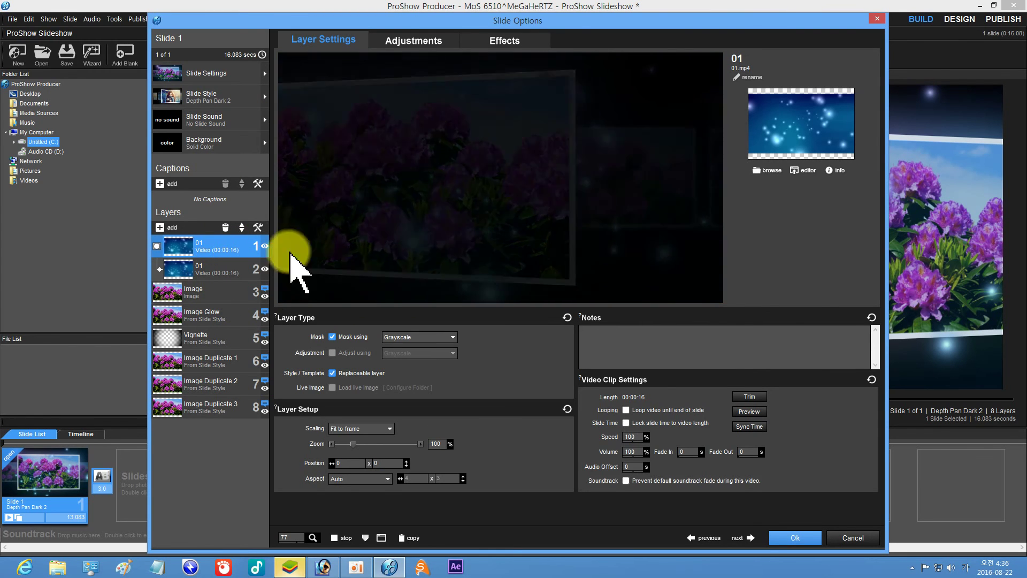
{"action": "left_click", "coordinate": [551, 236]}
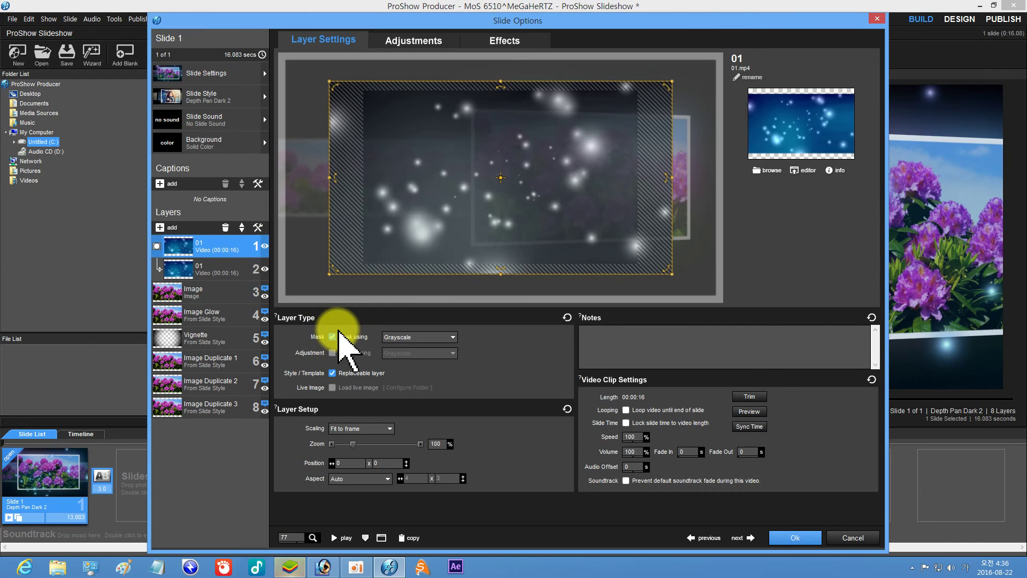
Replace the Image layer's photo with the sunflower picture 캡처_2016_08_19_03_05_15_690.png and preview the slide
{"action": "left_click", "coordinate": [188, 293]}
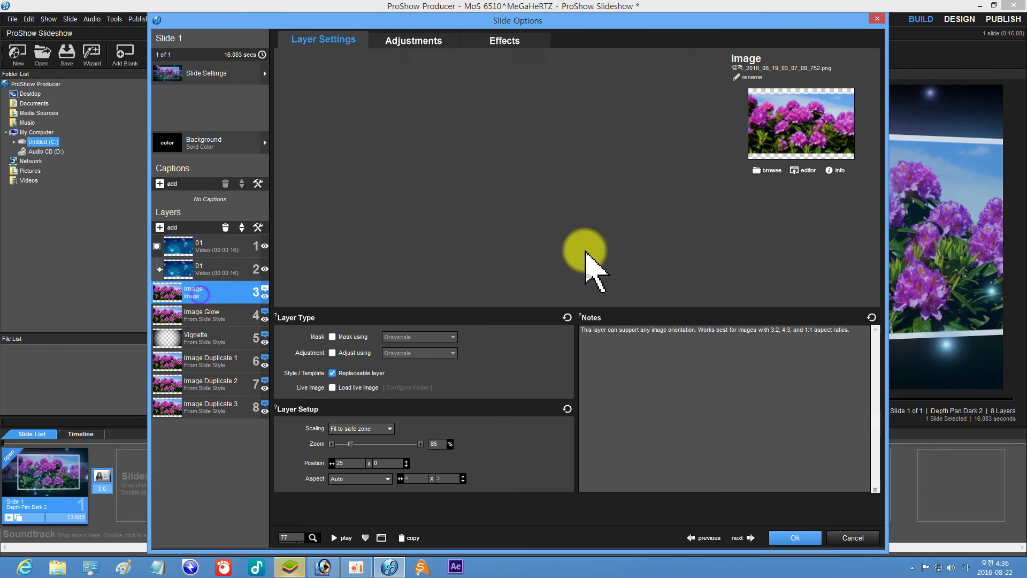
{"action": "left_click", "coordinate": [764, 171]}
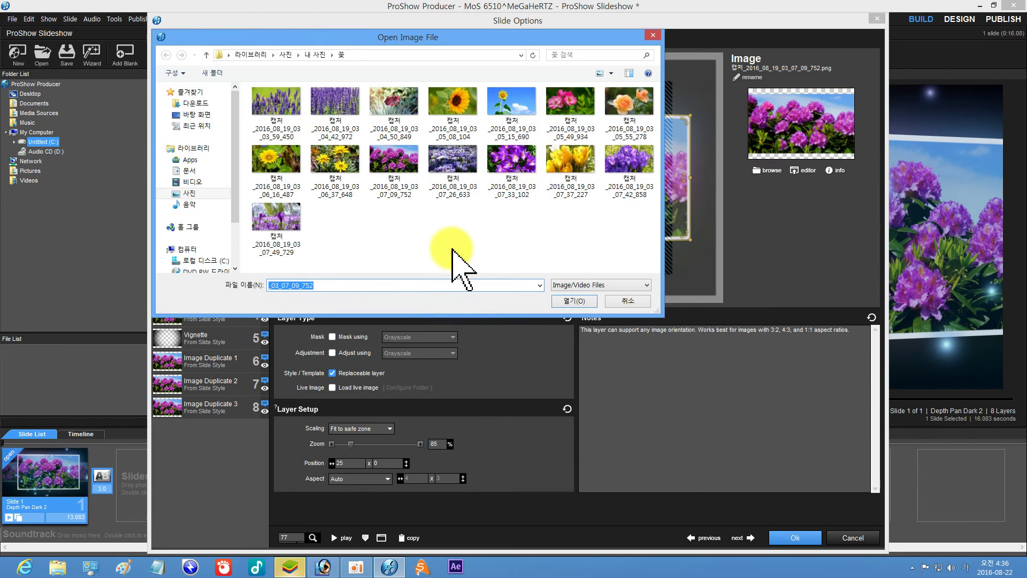
{"action": "left_click", "coordinate": [575, 303]}
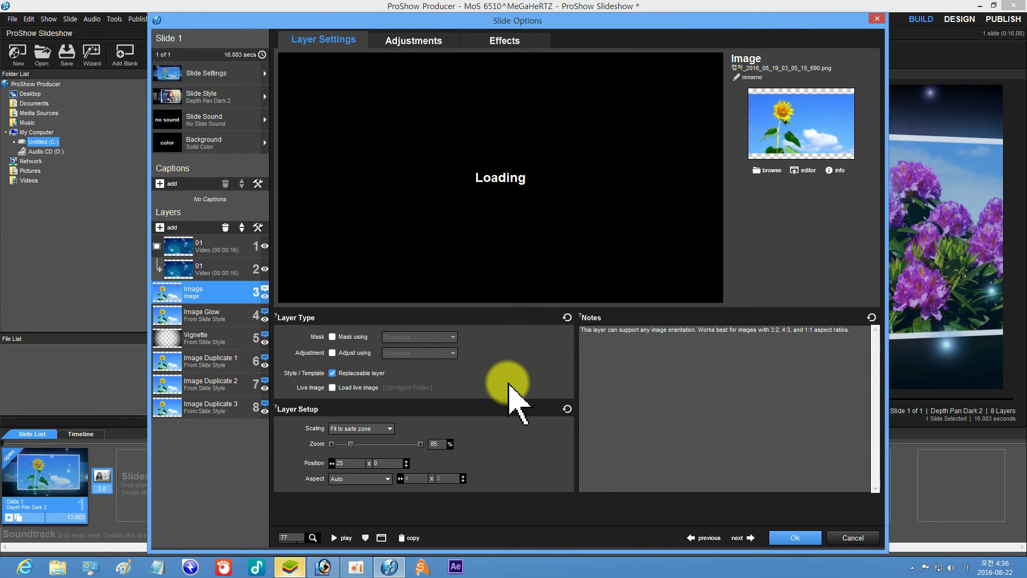
{"action": "left_click", "coordinate": [335, 536]}
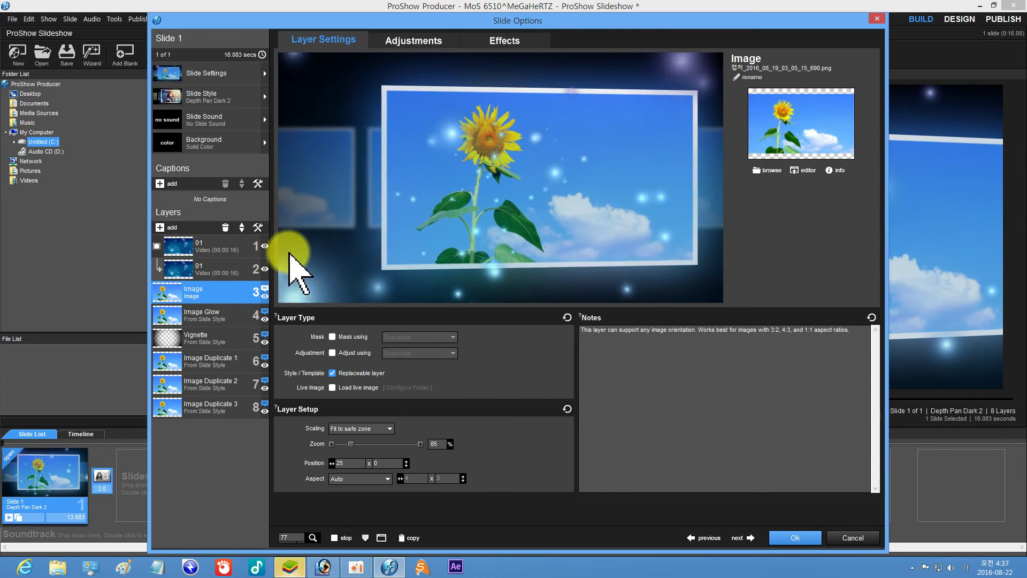
Delete both 01 video layers from the slide
{"action": "left_click_drag", "start_coordinate": [216, 246], "coordinate": [245, 269]}
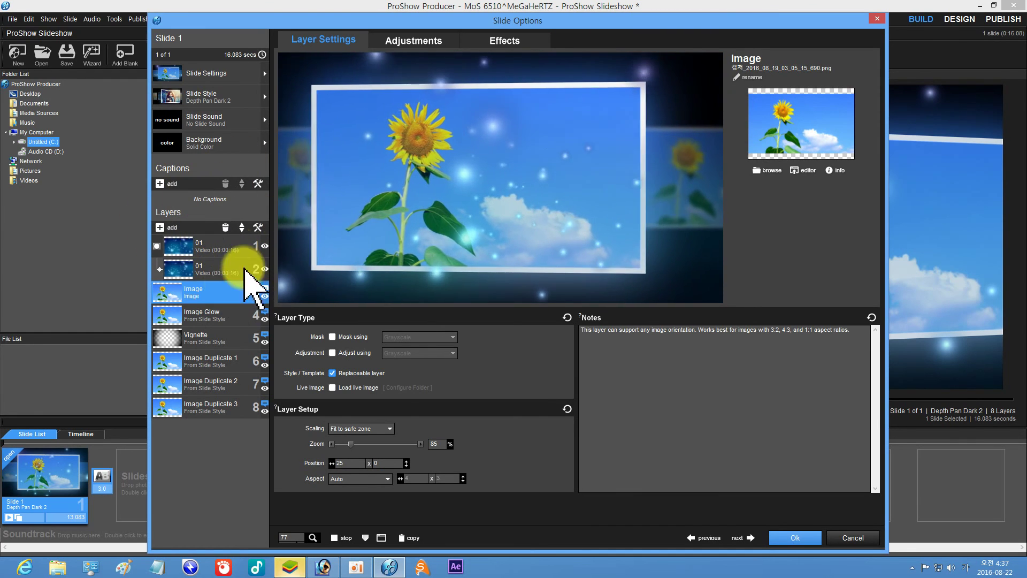
{"action": "left_click", "coordinate": [208, 249]}
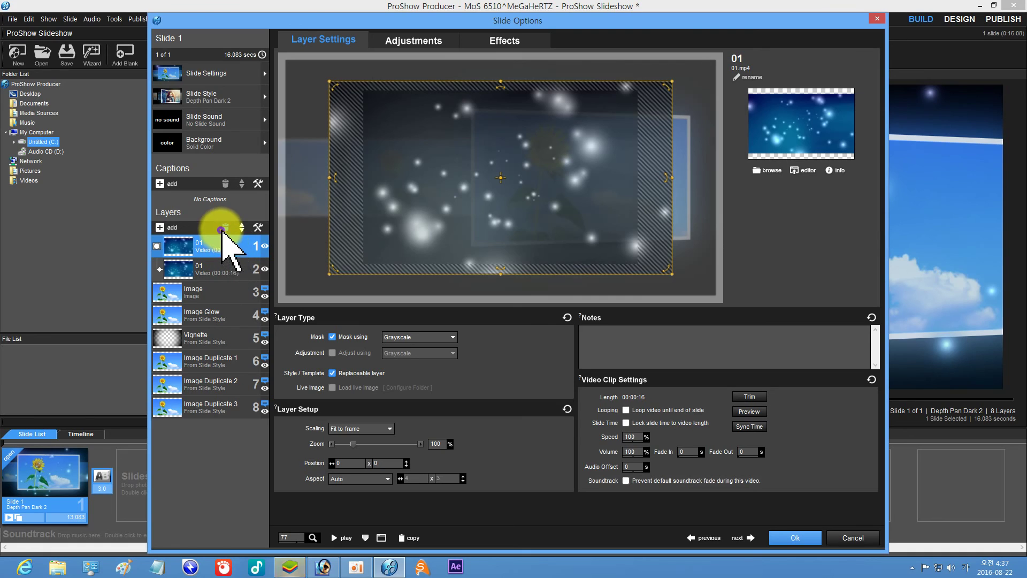
{"action": "left_click", "coordinate": [242, 228]}
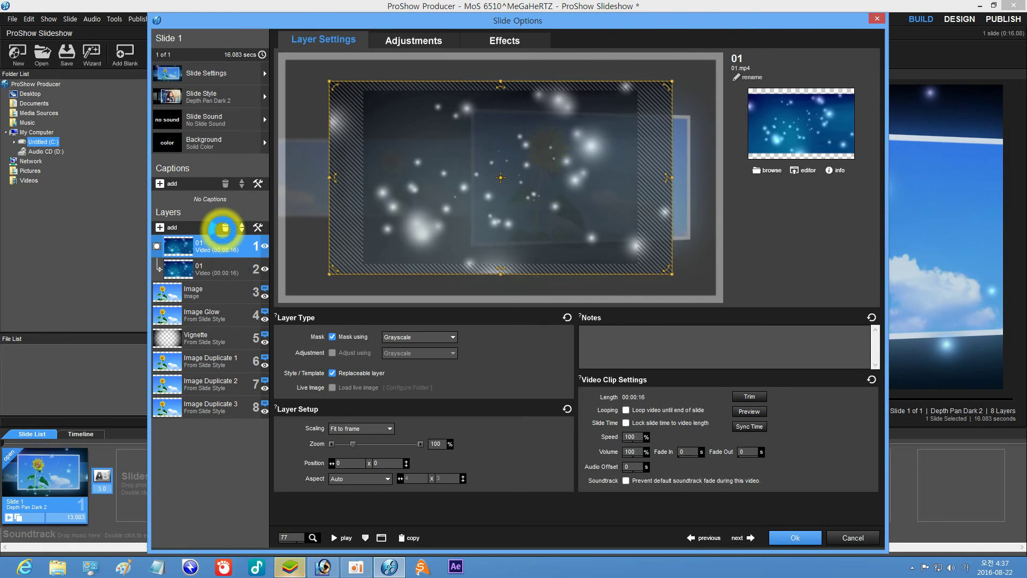
{"action": "left_click", "coordinate": [225, 228]}
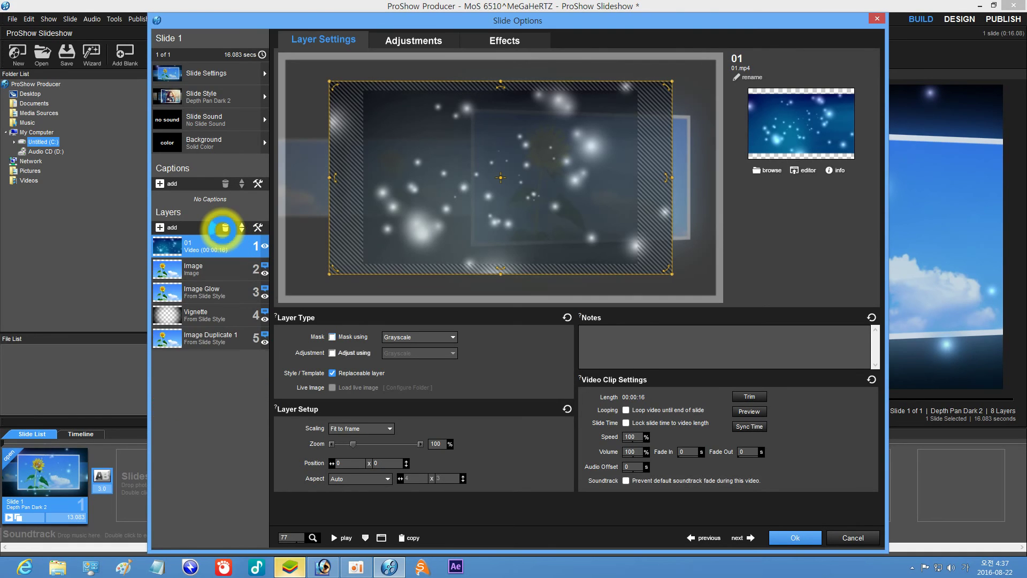
{"action": "left_click", "coordinate": [225, 229]}
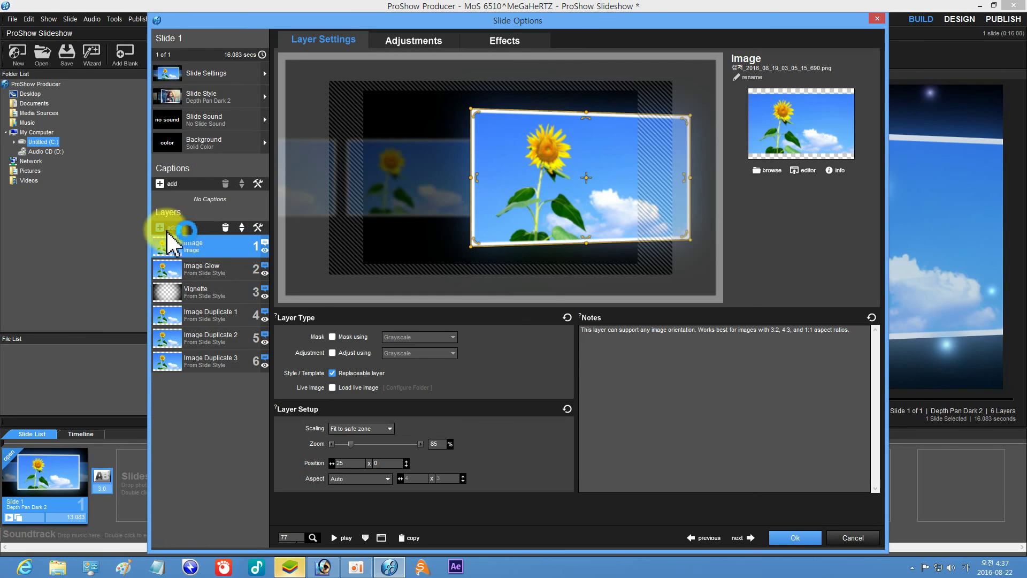
Add the video 녹화_2016_06_18_06_58_41_564.avi from the desktop folder 파티클영상 as a new layer
{"action": "left_click", "coordinate": [163, 228]}
{"action": "left_click", "coordinate": [182, 240]}
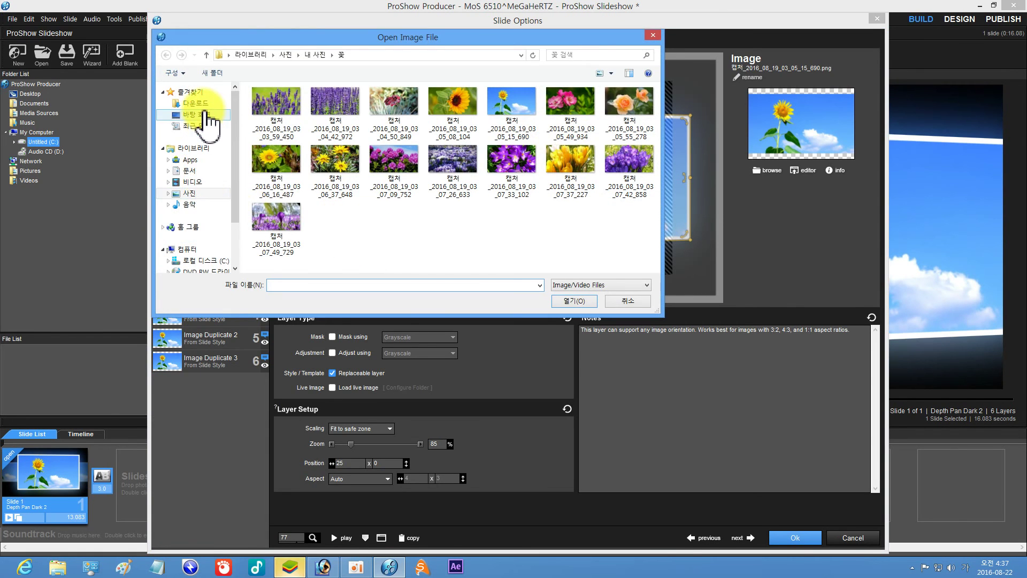
{"action": "left_click", "coordinate": [204, 111]}
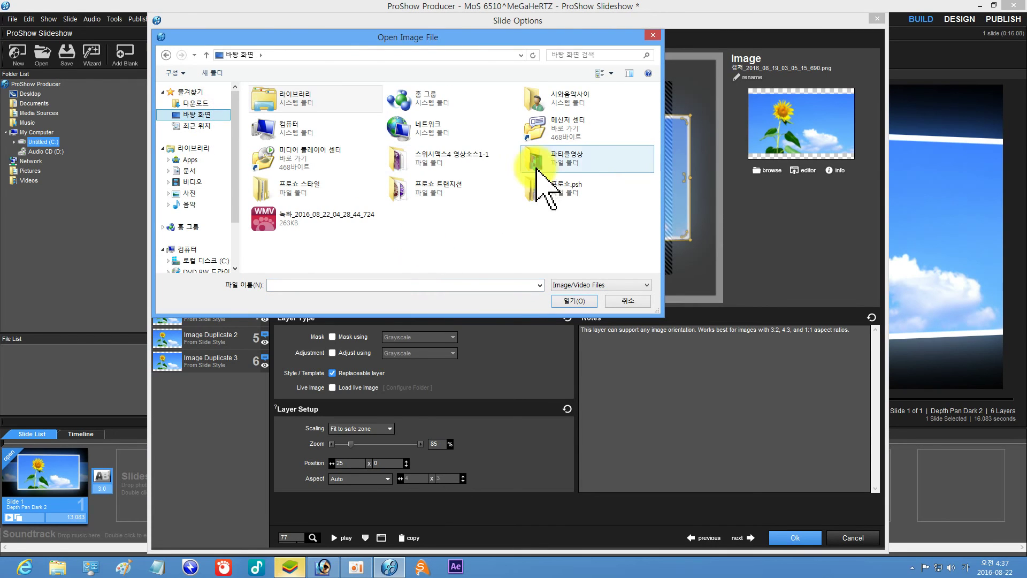
{"action": "left_click", "coordinate": [535, 164]}
{"action": "double_click", "coordinate": [535, 166]}
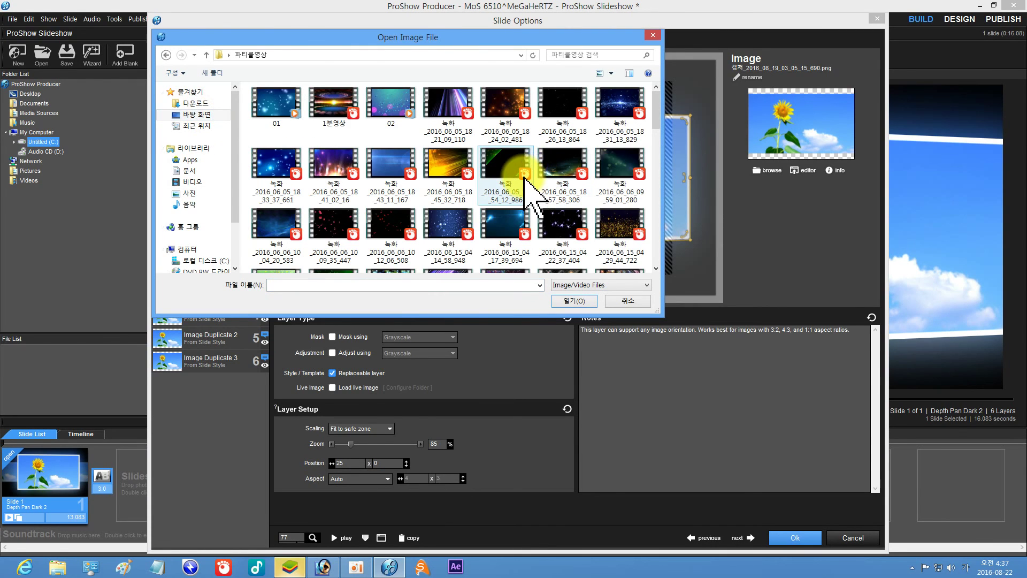
{"action": "left_click_drag", "start_coordinate": [657, 114], "coordinate": [657, 144]}
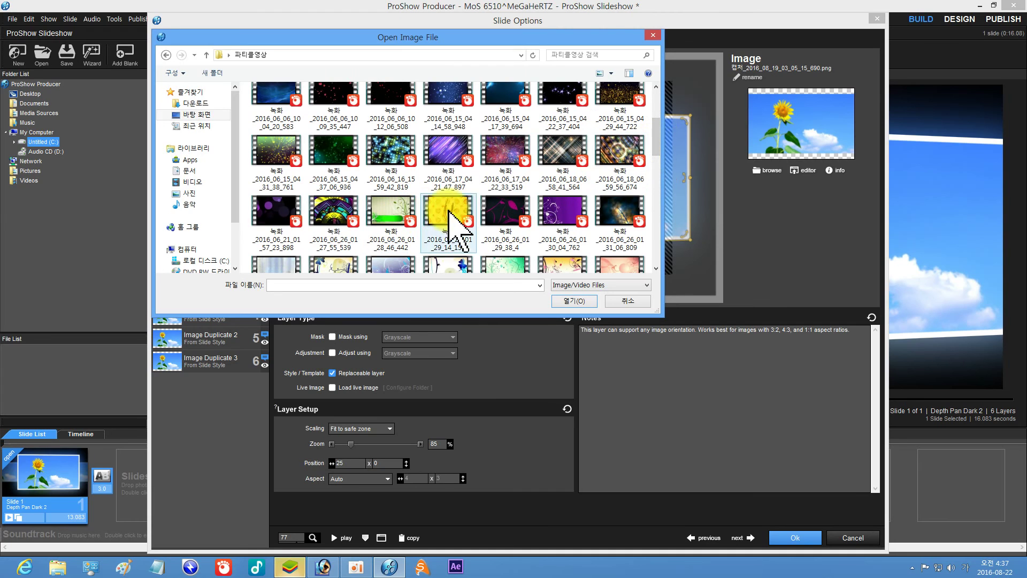
{"action": "left_click", "coordinate": [555, 145]}
{"action": "left_click", "coordinate": [571, 300]}
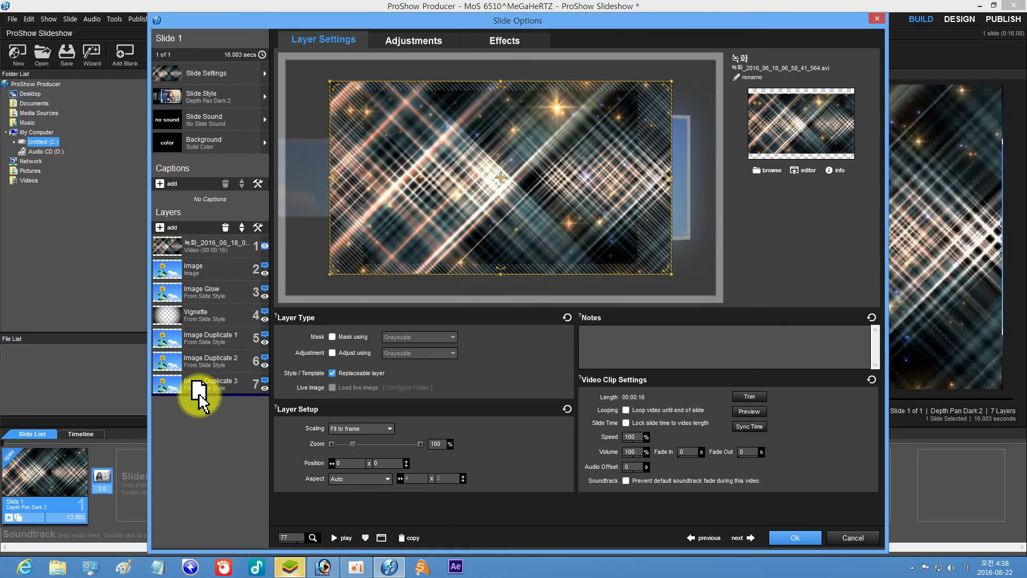
Move the new video layer to the end of the layer stack, below Image Duplicate 3, and preview the slide
{"action": "left_click_drag", "start_coordinate": [198, 396], "coordinate": [200, 393]}
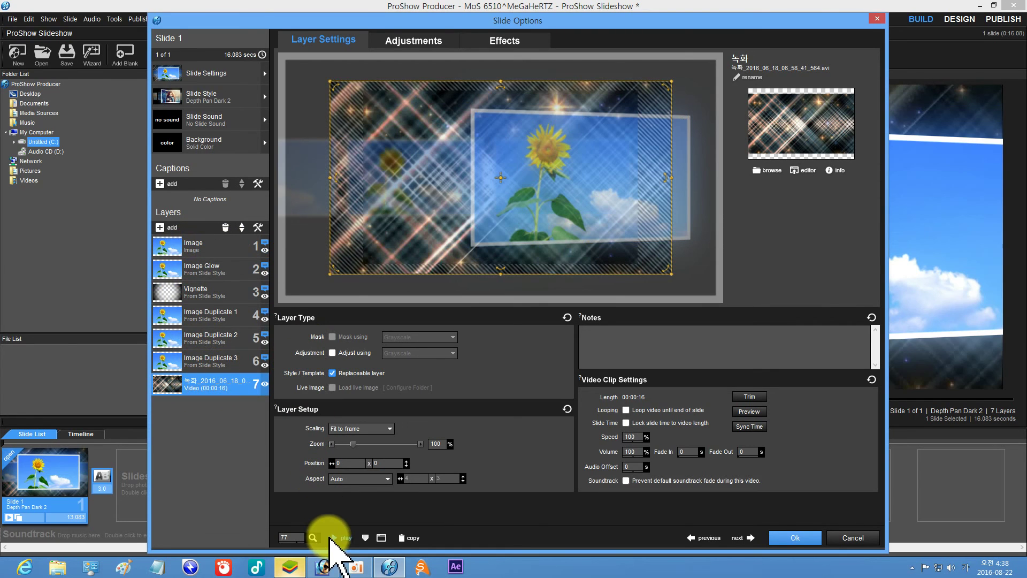
{"action": "left_click", "coordinate": [334, 537]}
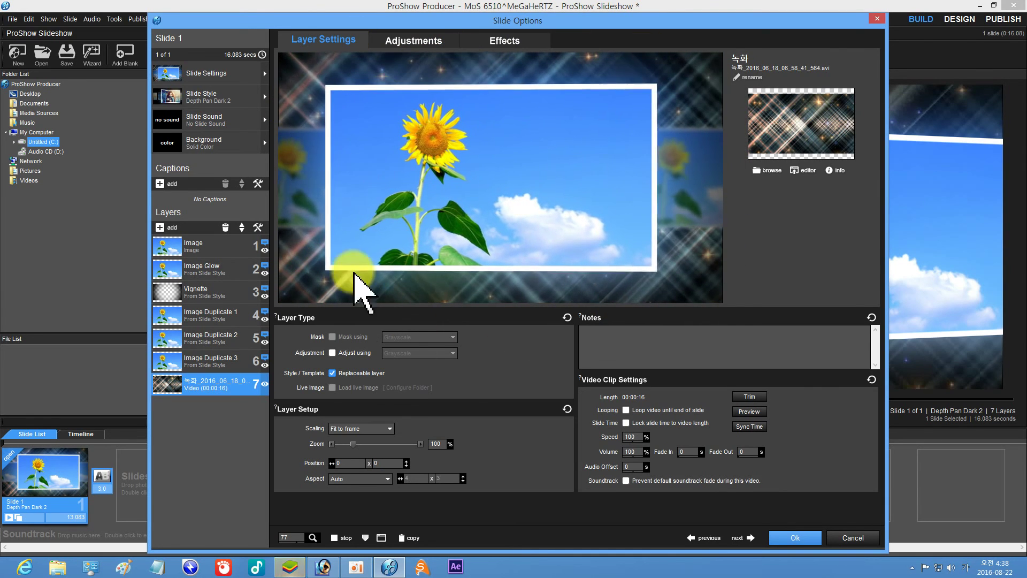
{"action": "left_click", "coordinate": [334, 537]}
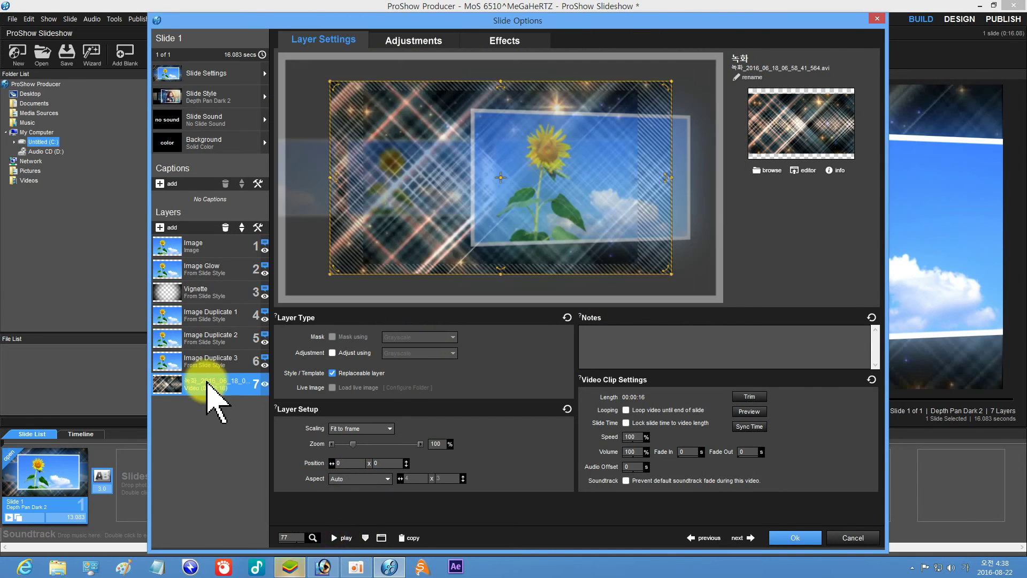
Return the video layer to the start of the layer stack, above the Image layer, and preview the slide
{"action": "left_click_drag", "start_coordinate": [214, 390], "coordinate": [202, 235]}
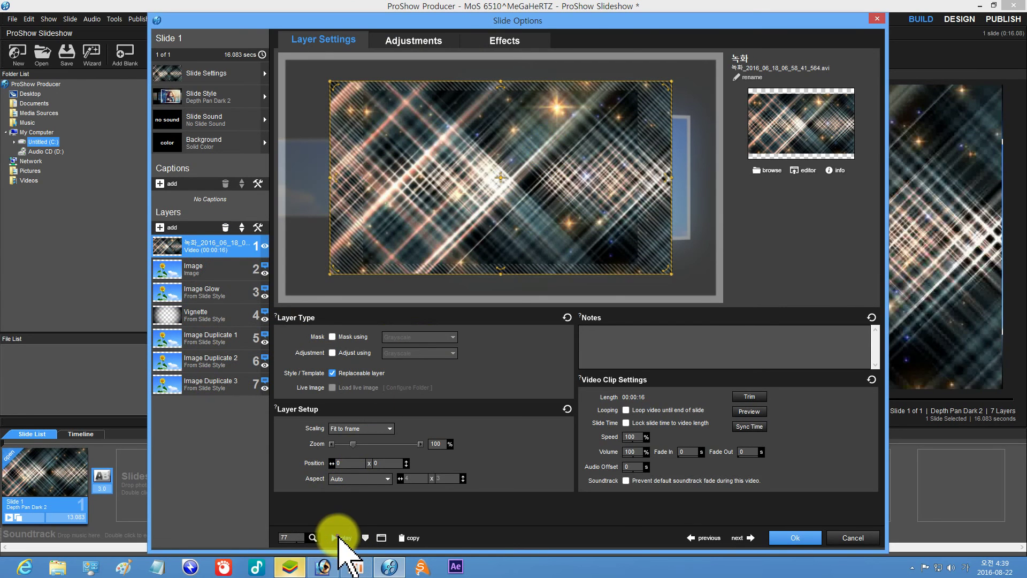
{"action": "left_click", "coordinate": [335, 538]}
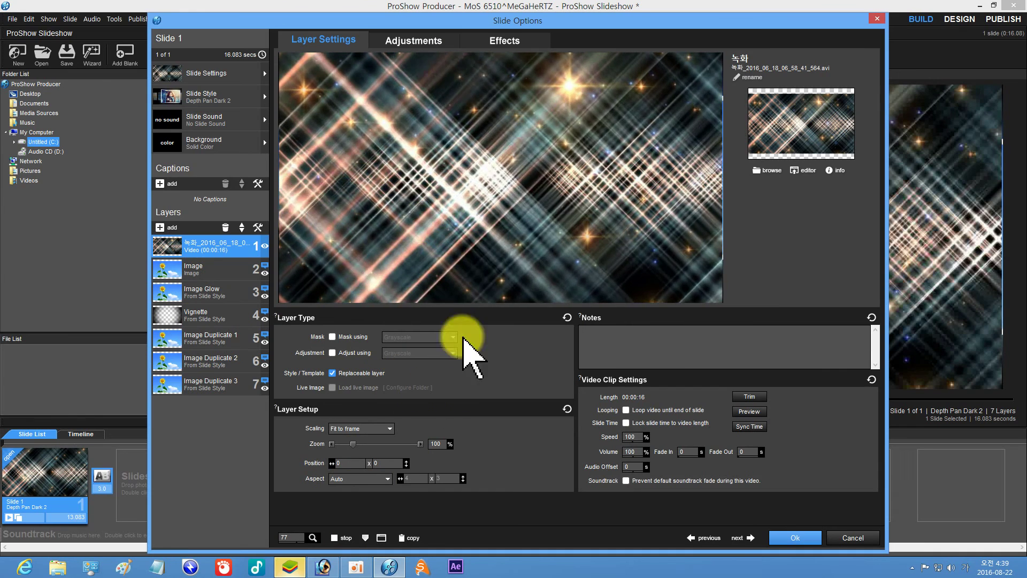
{"action": "left_click", "coordinate": [337, 538]}
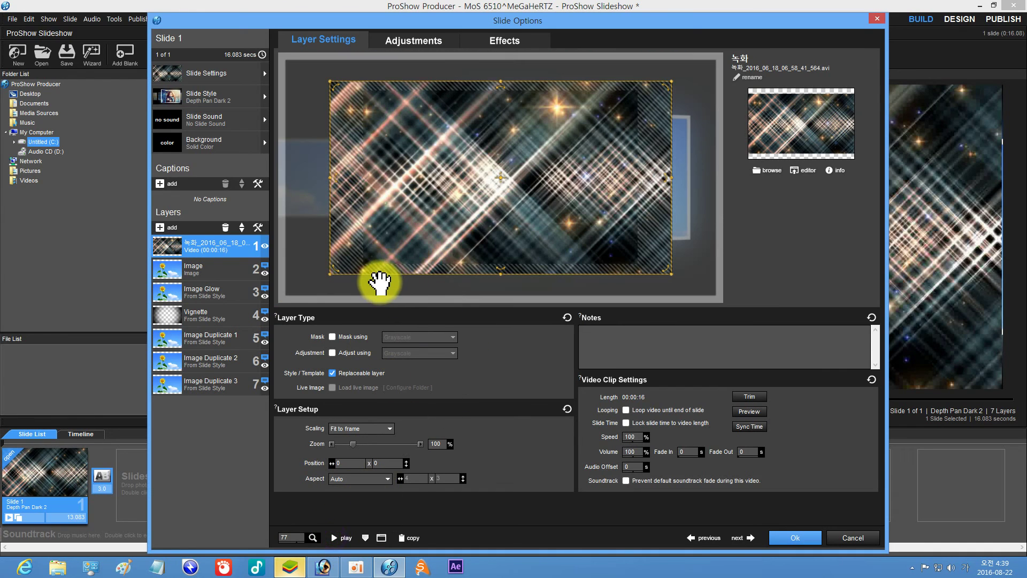
Duplicate the 녹화 video layer, use the upper copy as a grayscale mask, and preview the slide
{"action": "left_click", "coordinate": [160, 228]}
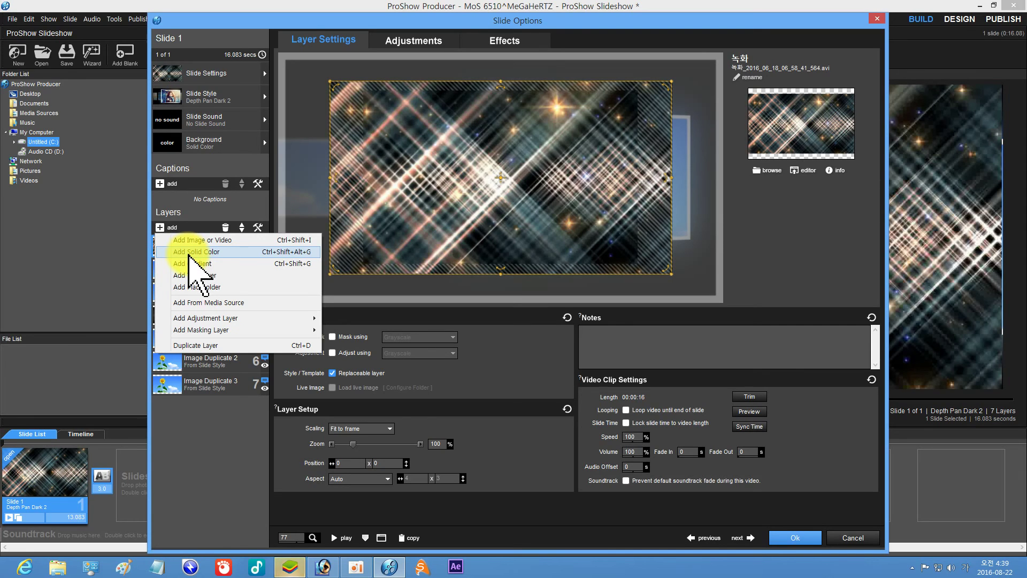
{"action": "left_click", "coordinate": [217, 447]}
{"action": "right_click", "coordinate": [199, 251]}
{"action": "right_click", "coordinate": [193, 245]}
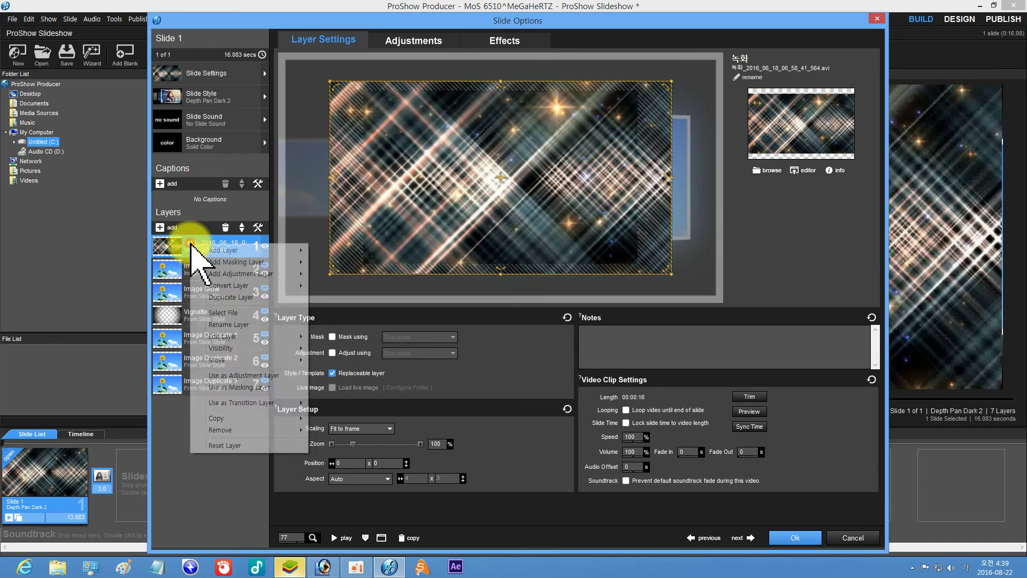
{"action": "left_click", "coordinate": [229, 312]}
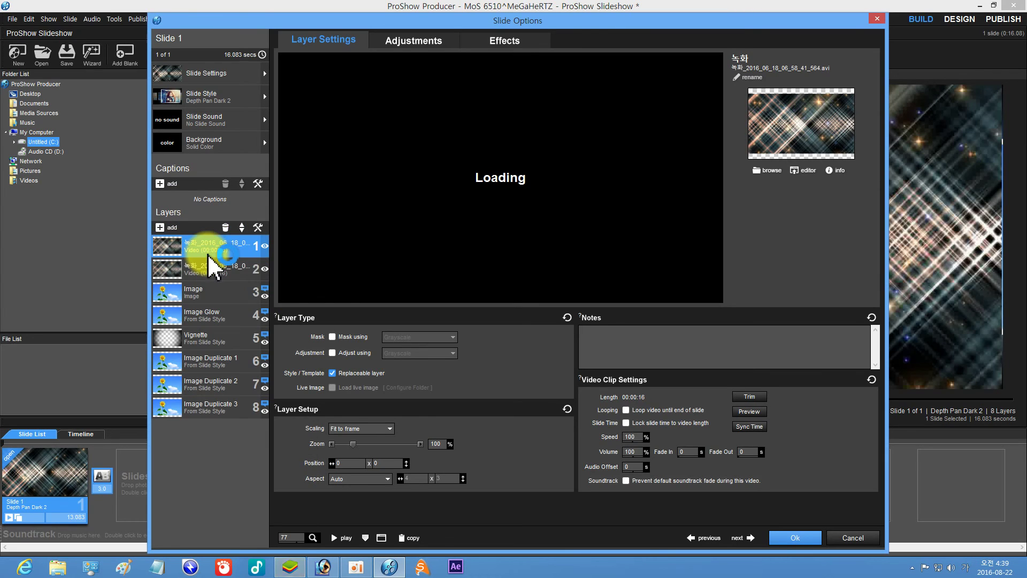
{"action": "left_click", "coordinate": [332, 337]}
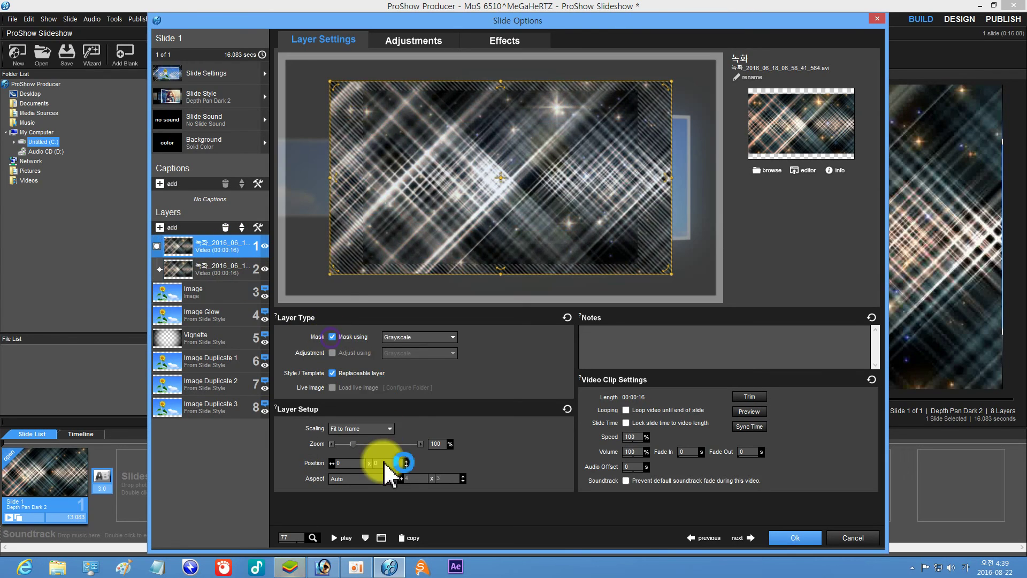
{"action": "left_click", "coordinate": [334, 537]}
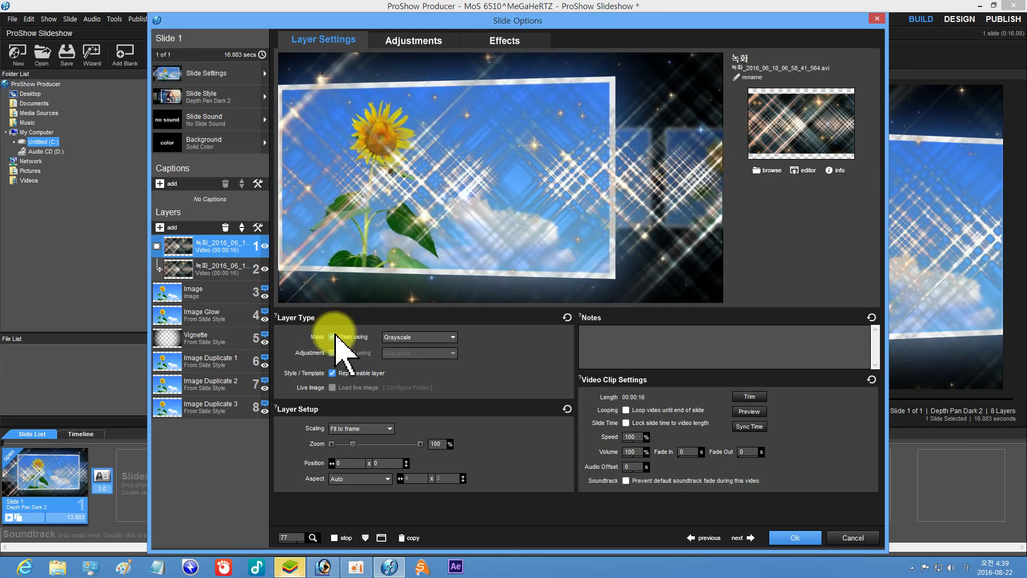
Delete the masked lower copy of the 녹화 video layer
{"action": "left_click", "coordinate": [207, 270]}
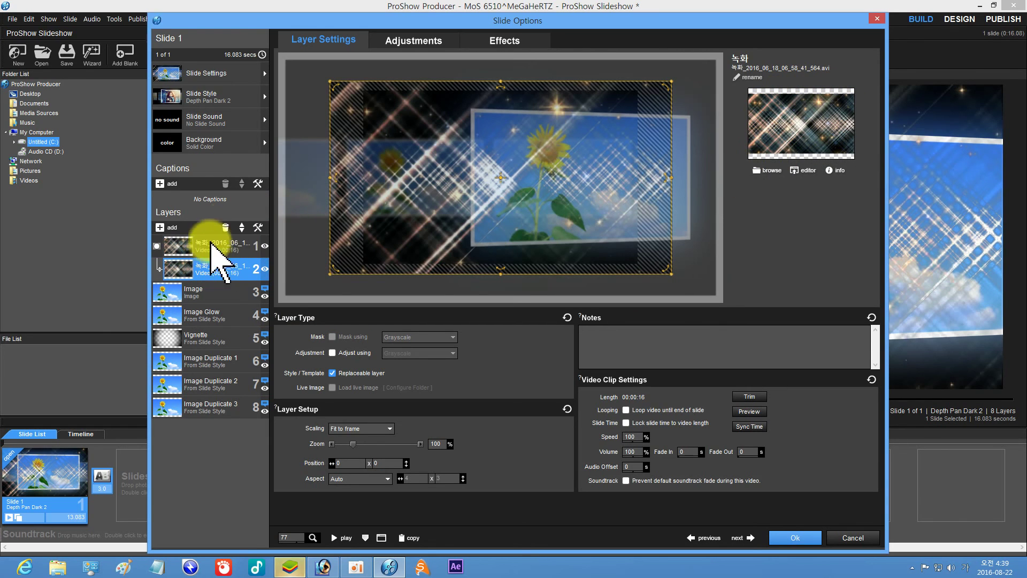
{"action": "left_click", "coordinate": [231, 273]}
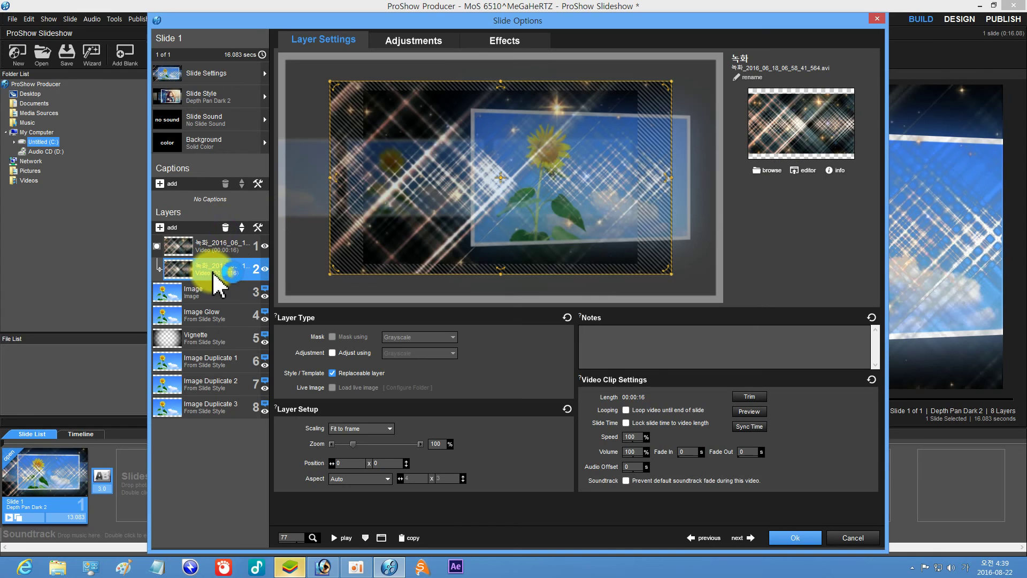
{"action": "key", "text": "Delete"}
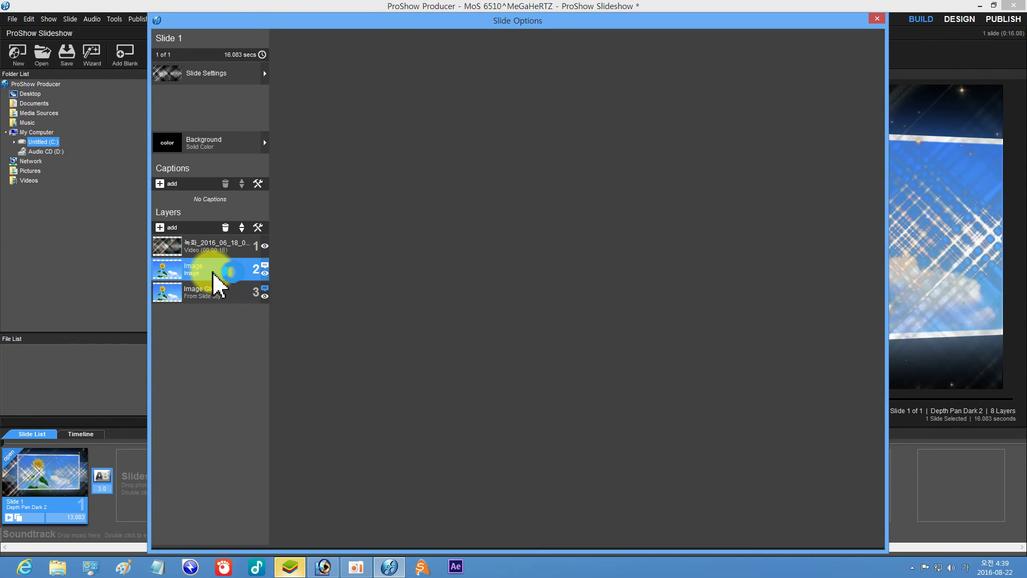
{"action": "left_click", "coordinate": [167, 228]}
{"action": "left_click", "coordinate": [185, 246]}
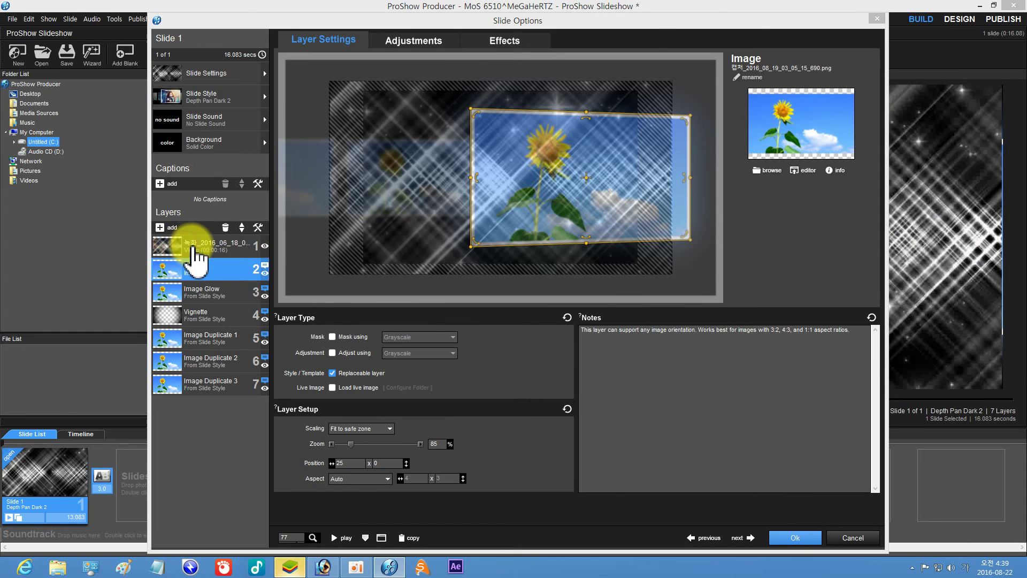
{"action": "left_click", "coordinate": [651, 35]}
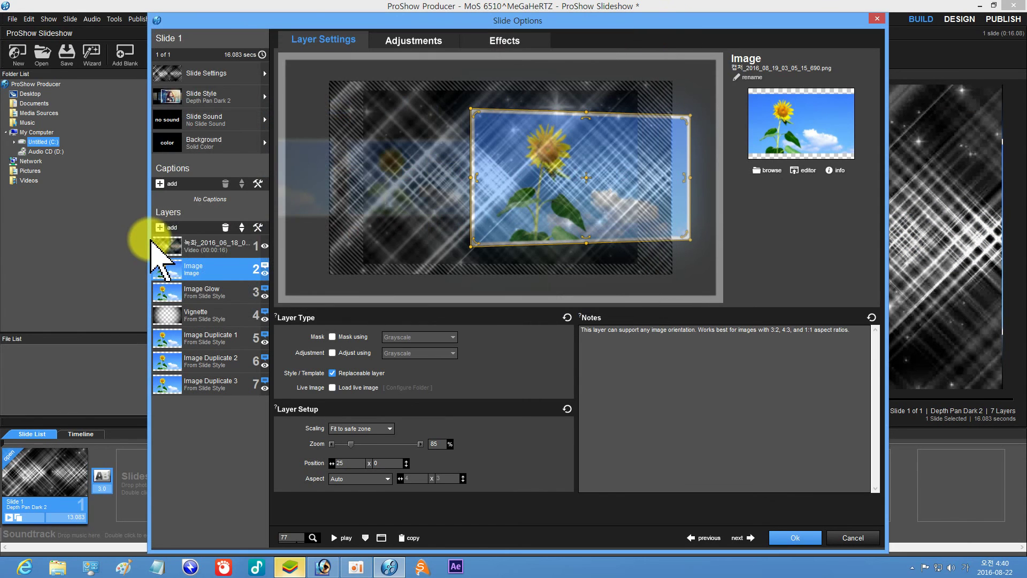
Add a white 1280 x 720 solid color layer at 100% opacity between the video layer and the Image layer
{"action": "left_click", "coordinate": [159, 229]}
{"action": "left_click", "coordinate": [185, 256]}
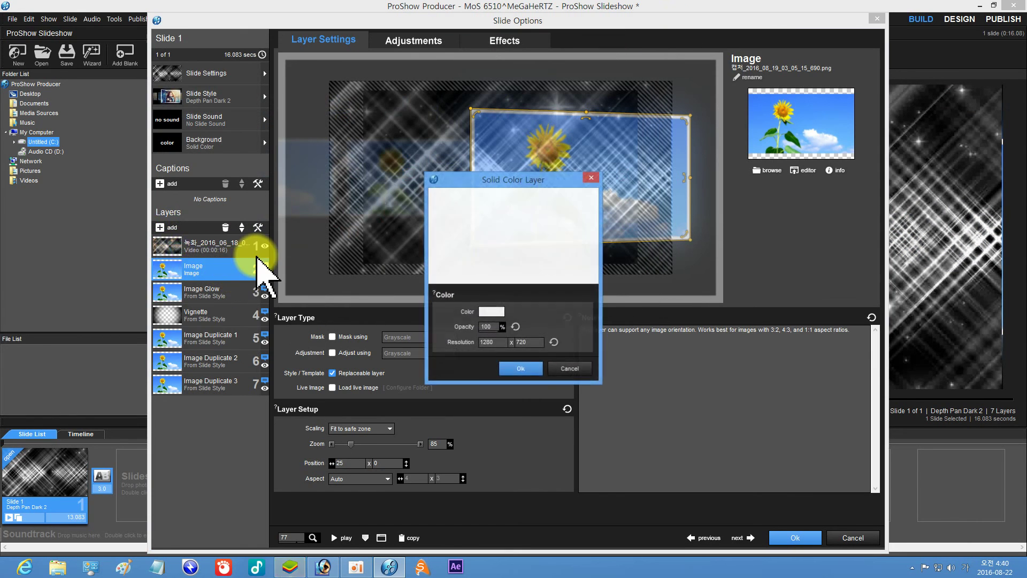
{"action": "left_click", "coordinate": [516, 368]}
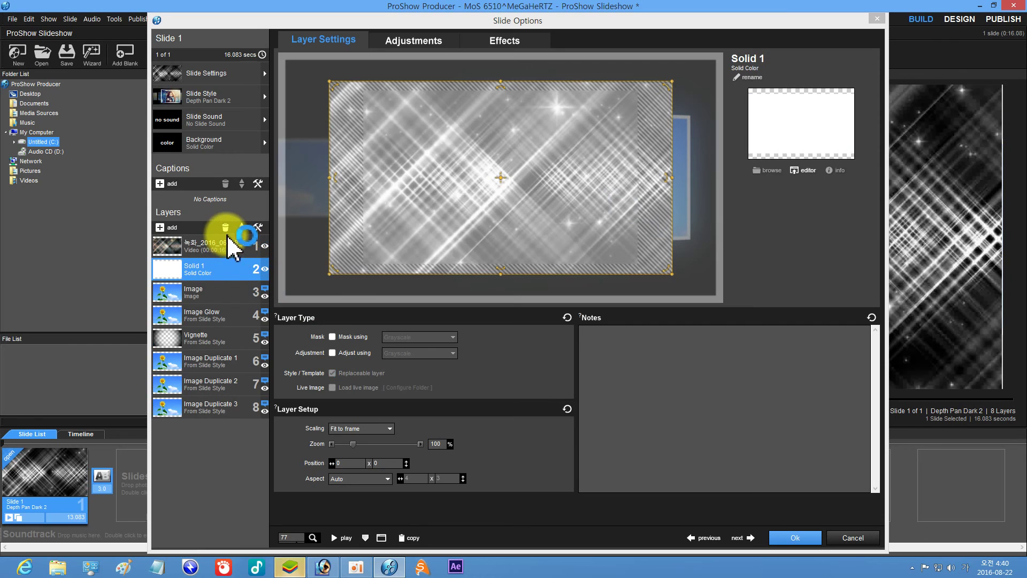
Use the 녹화 video layer as a grayscale mask for the Solid 1 layer and preview the slide
{"action": "left_click", "coordinate": [239, 249]}
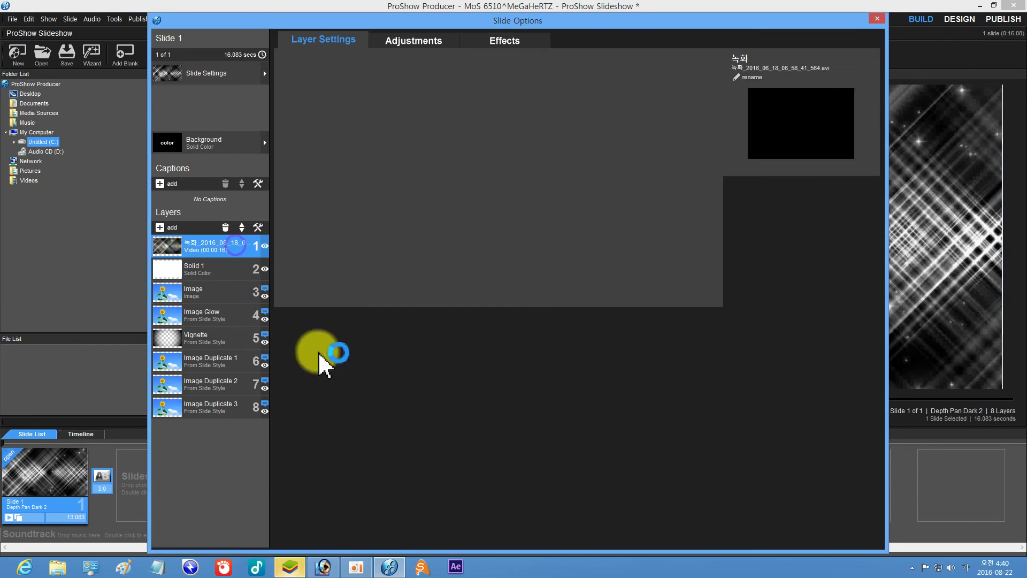
{"action": "left_click", "coordinate": [332, 336]}
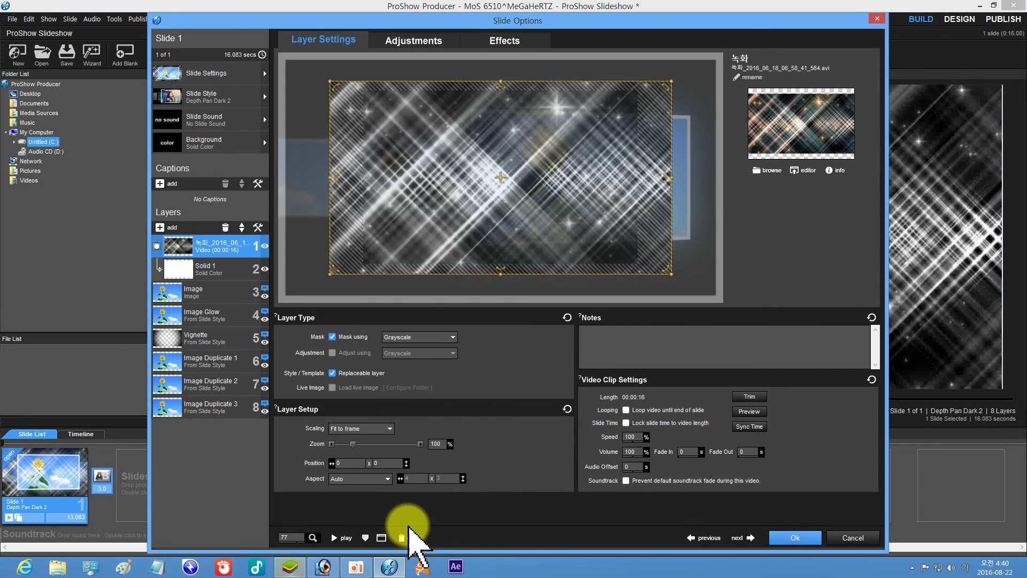
{"action": "left_click", "coordinate": [344, 537]}
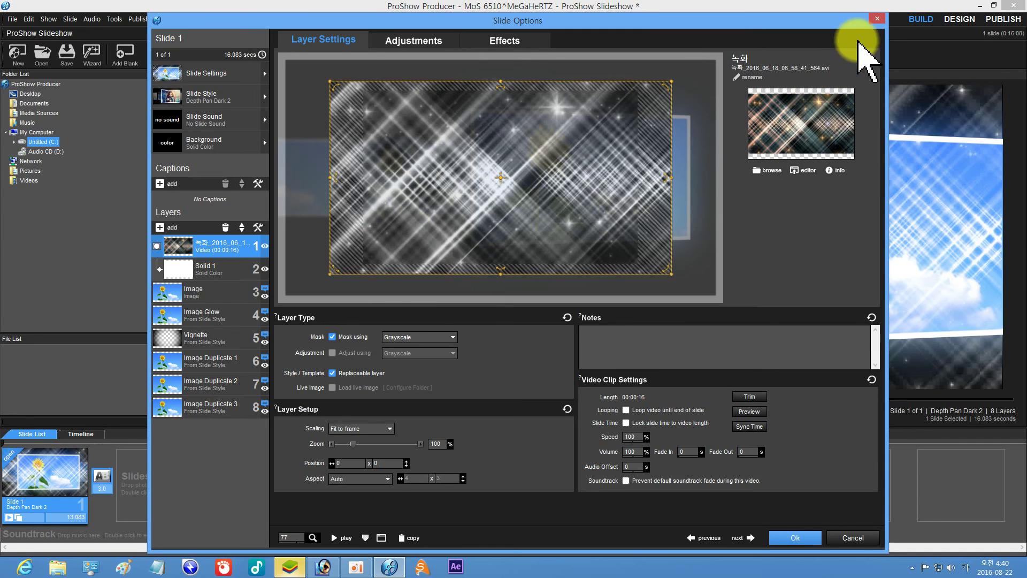
Close the slide options, cut Slide 1 from the slide list, and add a blank slide in its place
{"action": "left_click", "coordinate": [877, 18]}
{"action": "right_click", "coordinate": [46, 484]}
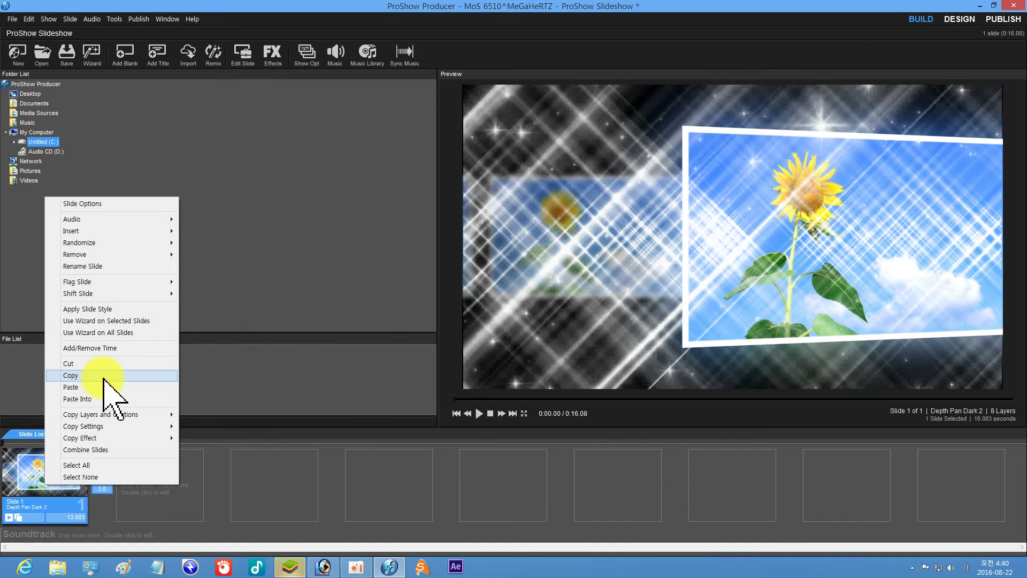
{"action": "left_click", "coordinate": [80, 365]}
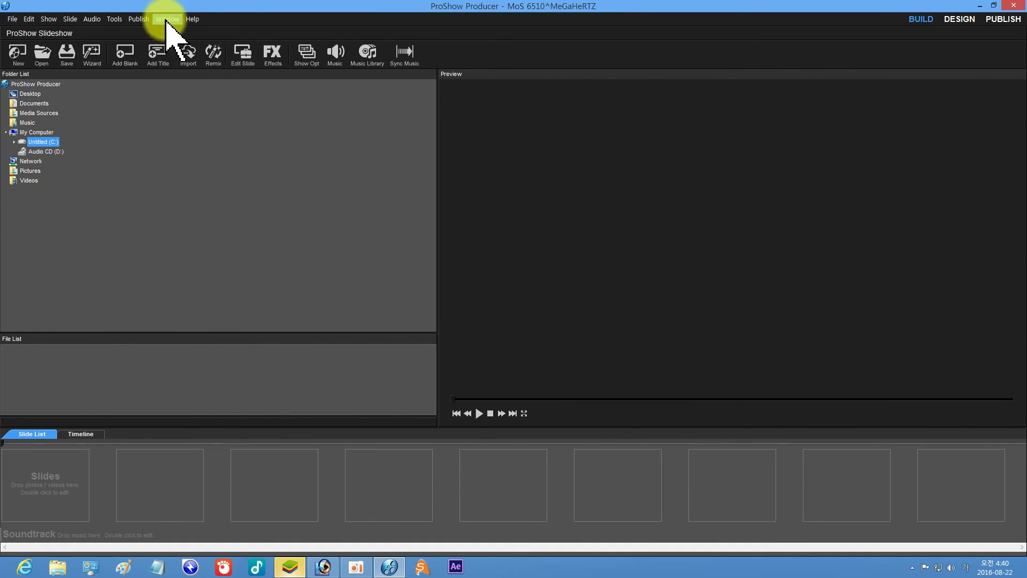
{"action": "left_click", "coordinate": [125, 54]}
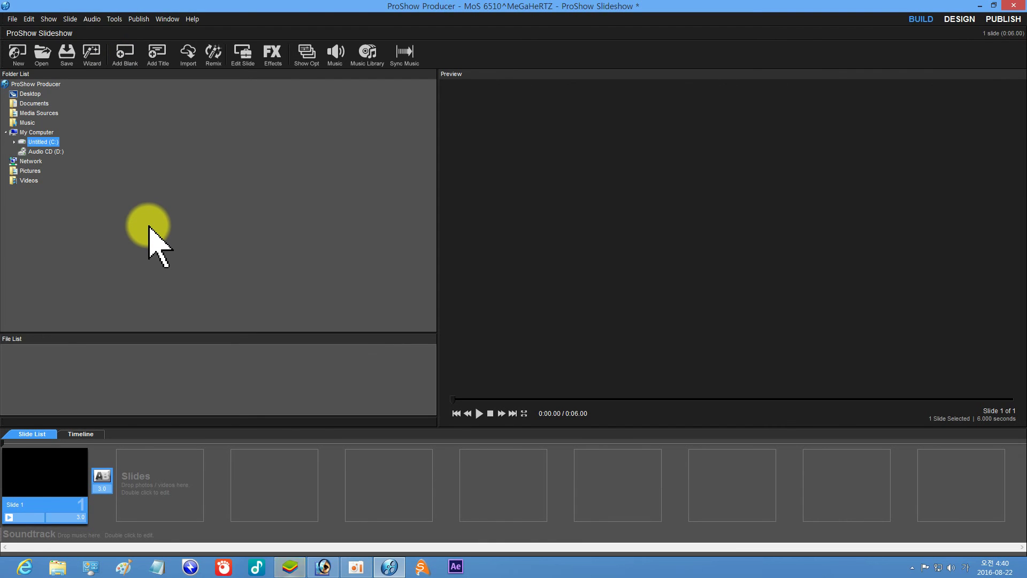
Switch to Photoshop
{"action": "left_click", "coordinate": [321, 567]}
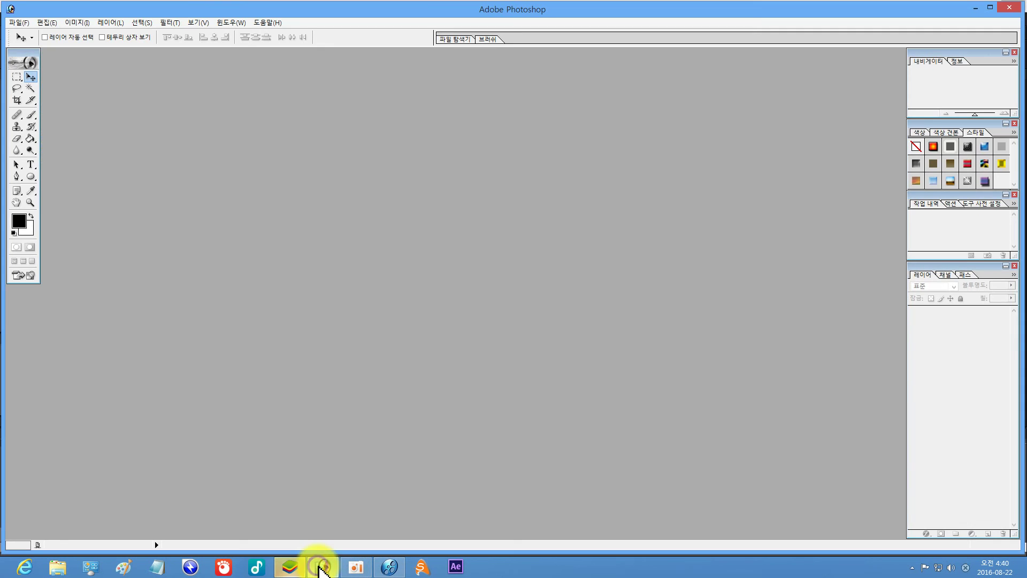
{"action": "left_click", "coordinate": [17, 23]}
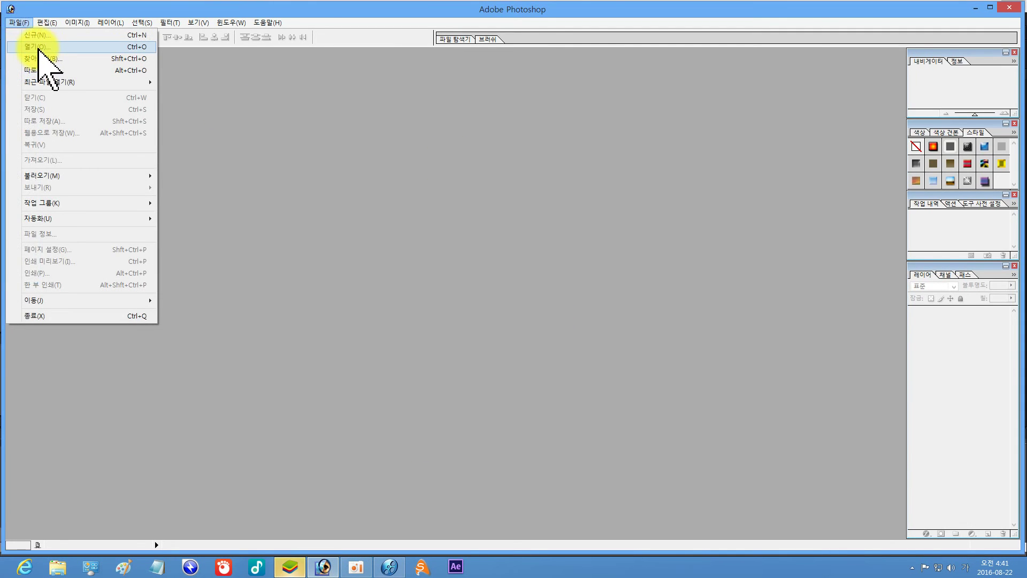
{"action": "left_click", "coordinate": [38, 47]}
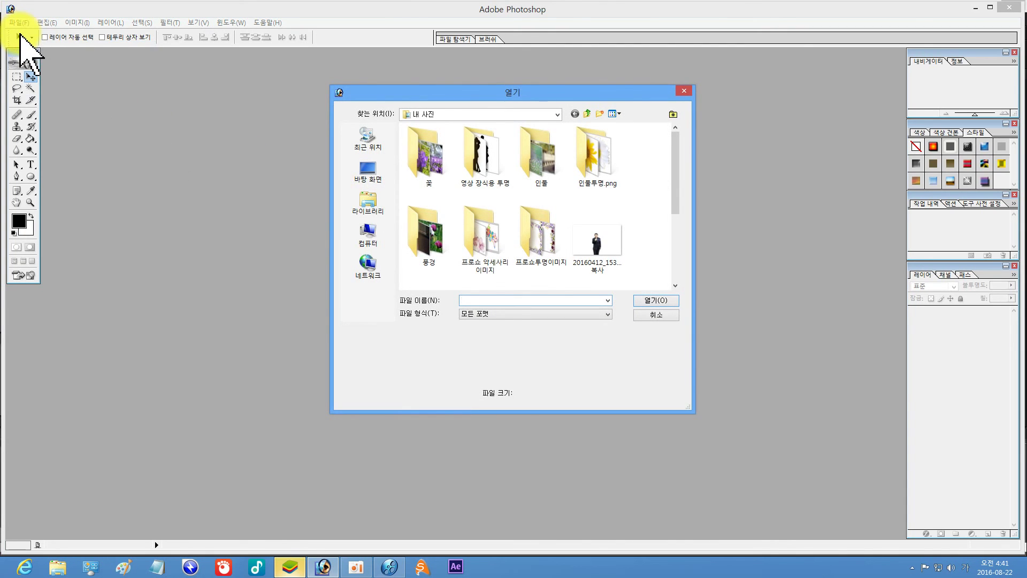
{"action": "left_click", "coordinate": [683, 91]}
Create a new 1184 x 666 pixel RGB document at 72 pixels/inch with a white background
{"action": "left_click", "coordinate": [19, 22]}
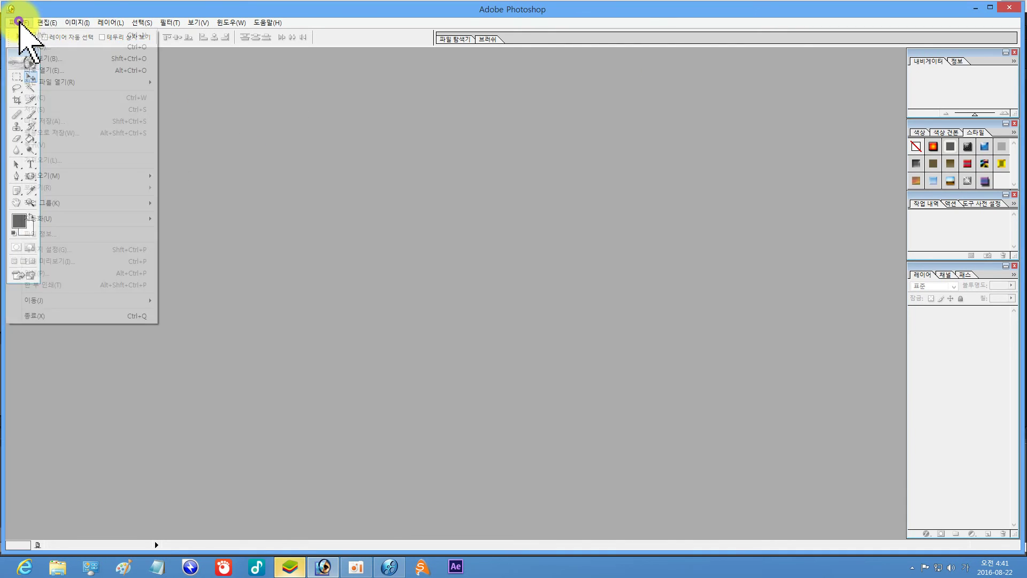
{"action": "left_click", "coordinate": [35, 35]}
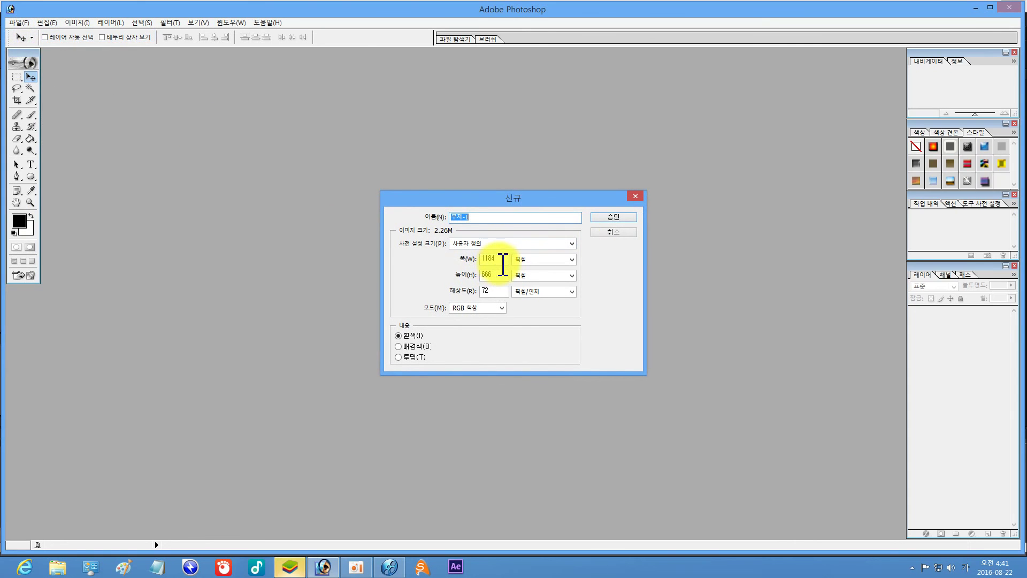
{"action": "left_click_drag", "start_coordinate": [503, 259], "coordinate": [452, 260]}
{"action": "key", "text": "Tab"}
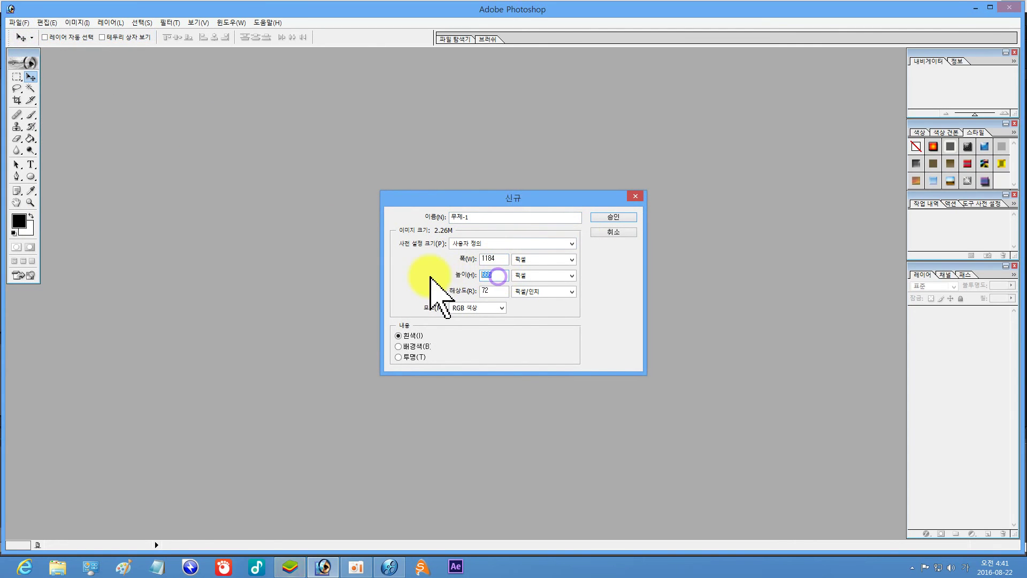
{"action": "left_click", "coordinate": [610, 218]}
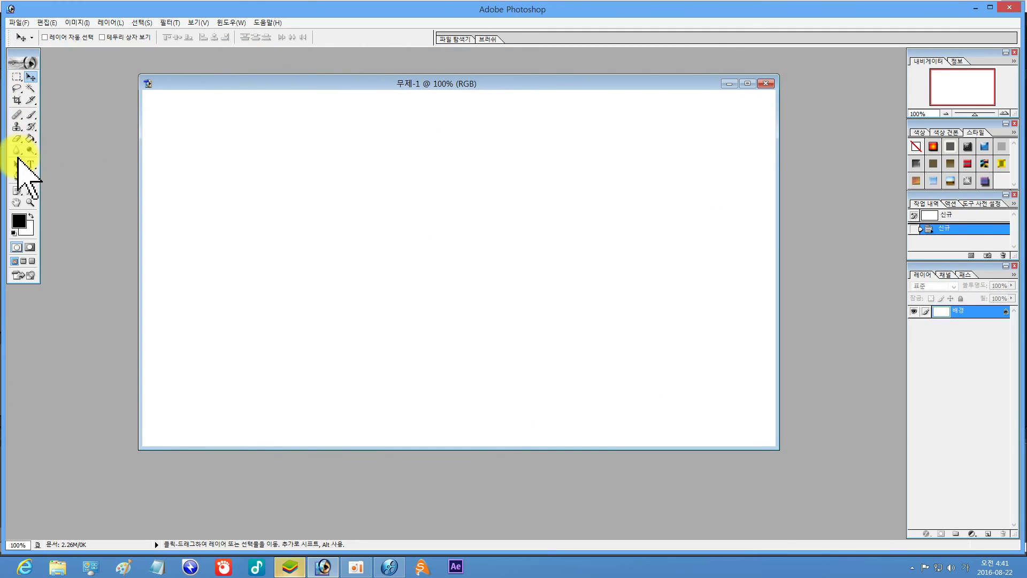
Add the black 48 pt text "미디어 영상아트 시와음악사이" on one line and move it to the centre of the canvas
{"action": "left_click", "coordinate": [30, 165]}
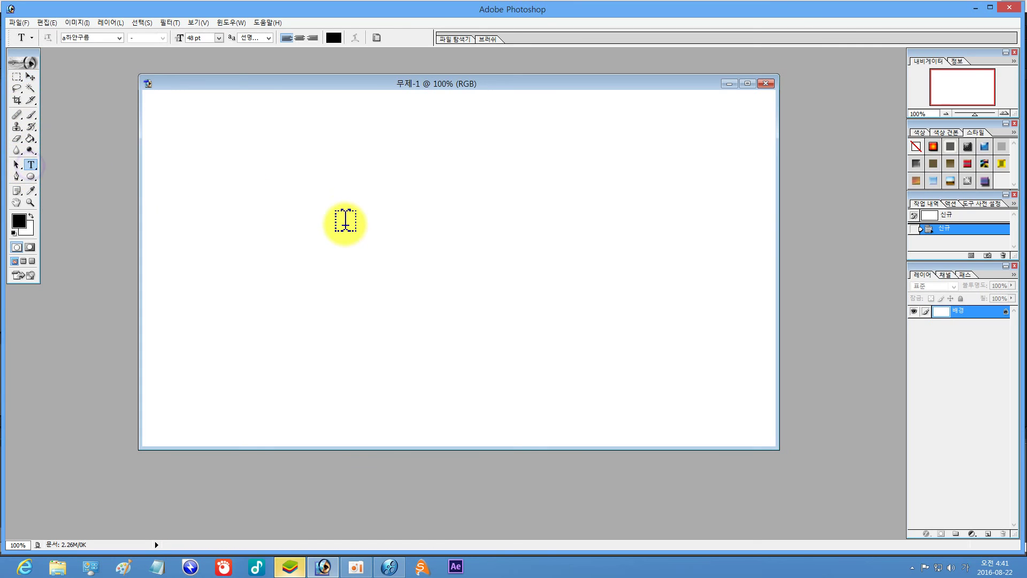
{"action": "left_click_drag", "start_coordinate": [202, 185], "coordinate": [746, 298]}
{"action": "key", "text": "Escape"}
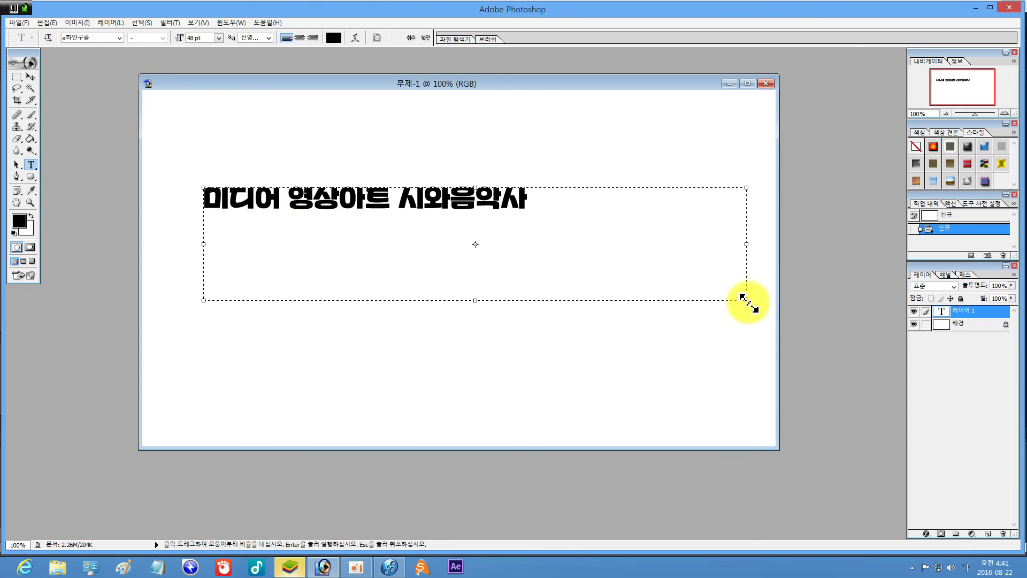
{"action": "left_click_drag", "start_coordinate": [747, 300], "coordinate": [559, 218]}
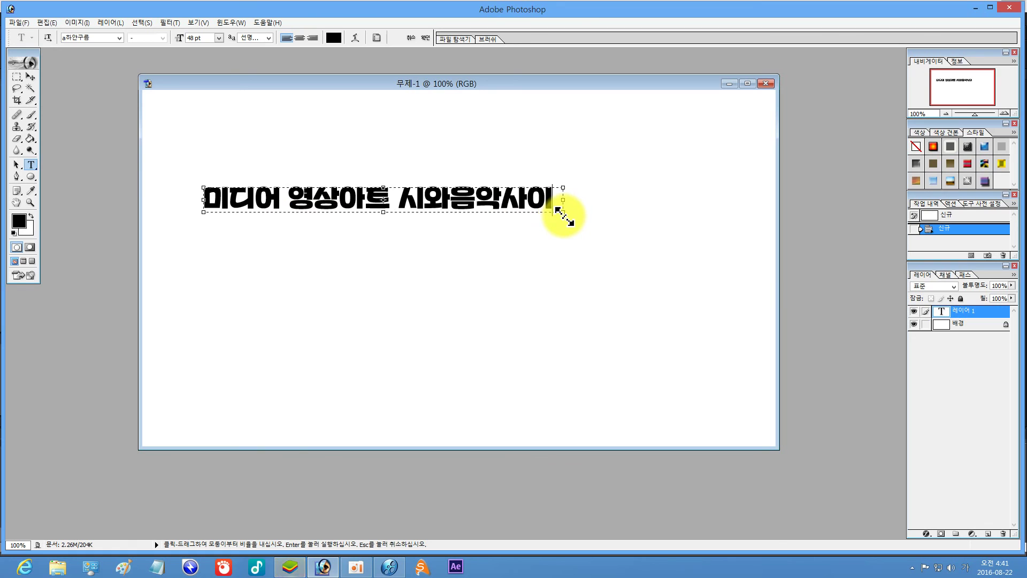
{"action": "left_click", "coordinate": [27, 77]}
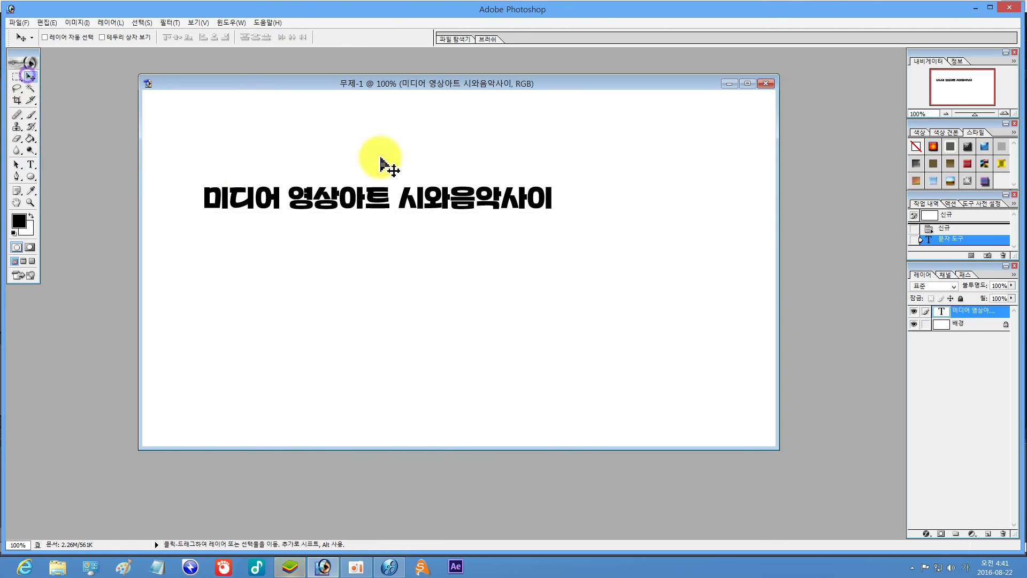
{"action": "left_click_drag", "start_coordinate": [384, 203], "coordinate": [471, 262]}
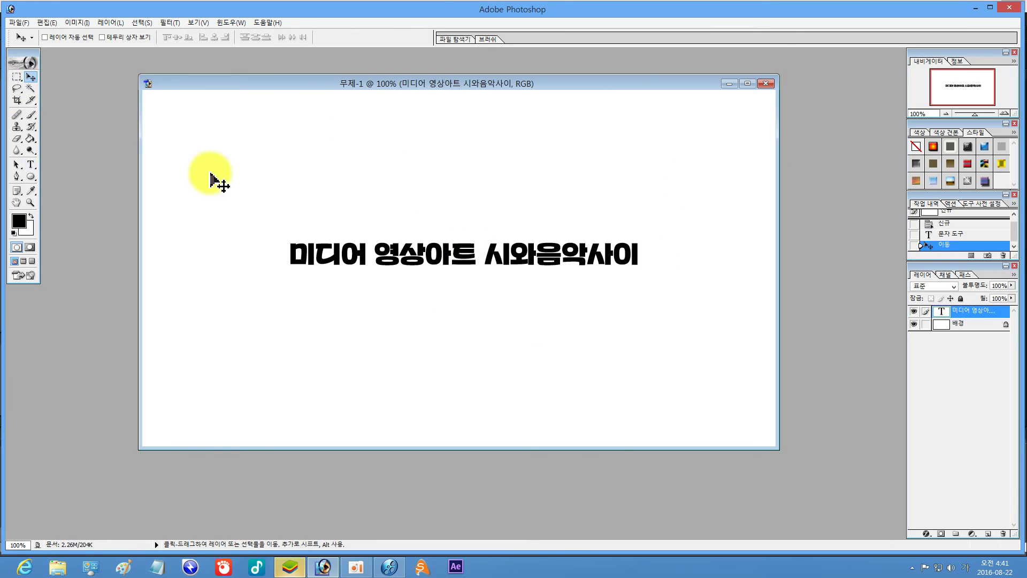
Delete the white background layer (배경) beneath the text layer
{"action": "left_click", "coordinate": [953, 326]}
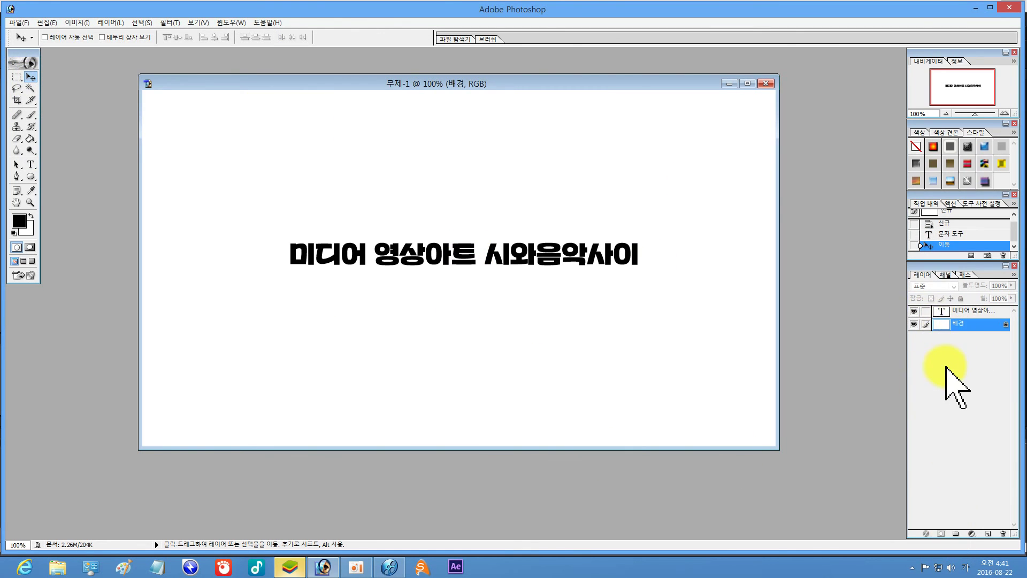
{"action": "left_click", "coordinate": [914, 324]}
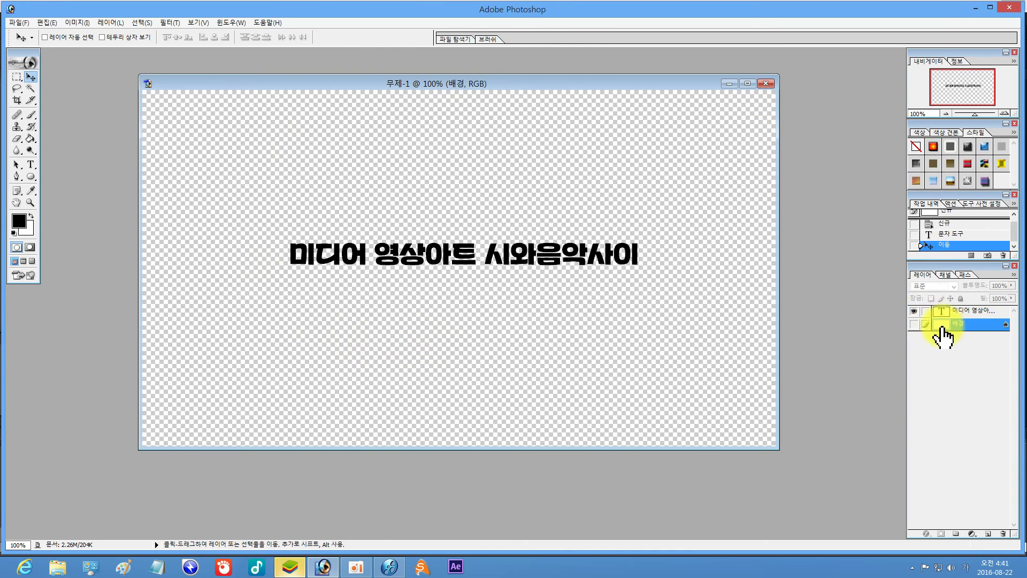
{"action": "left_click", "coordinate": [913, 324]}
{"action": "left_click_drag", "start_coordinate": [971, 323], "coordinate": [987, 496]}
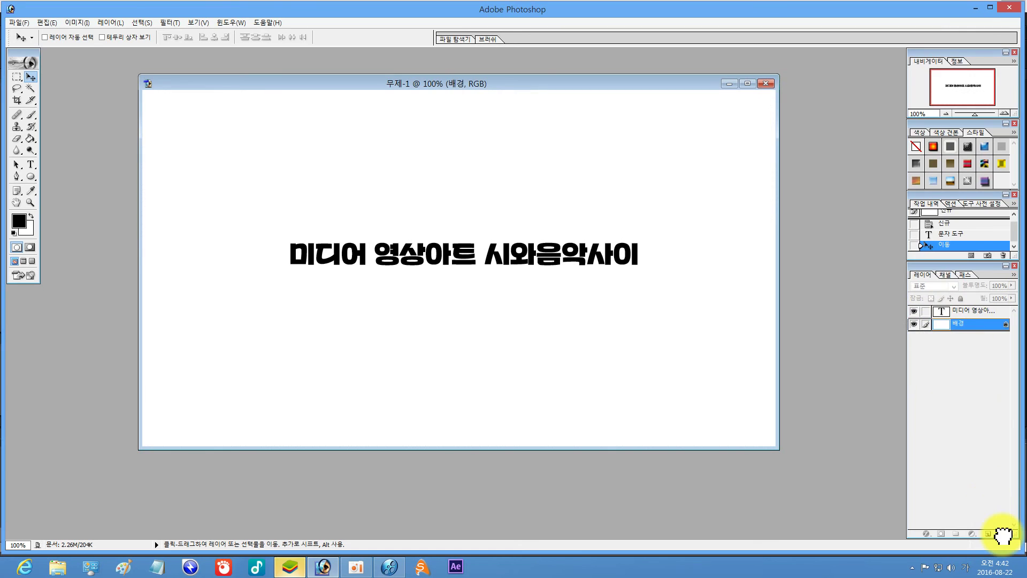
{"action": "left_click_drag", "start_coordinate": [1003, 534], "coordinate": [1002, 534]}
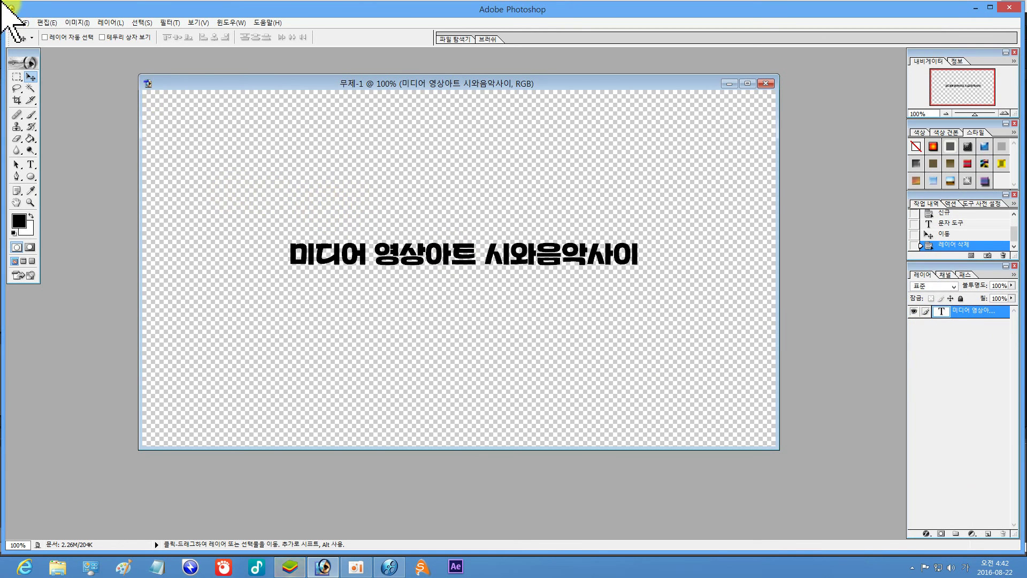
{"action": "mouse_move", "coordinate": [4, 4]}
{"action": "left_click", "coordinate": [12, 27]}
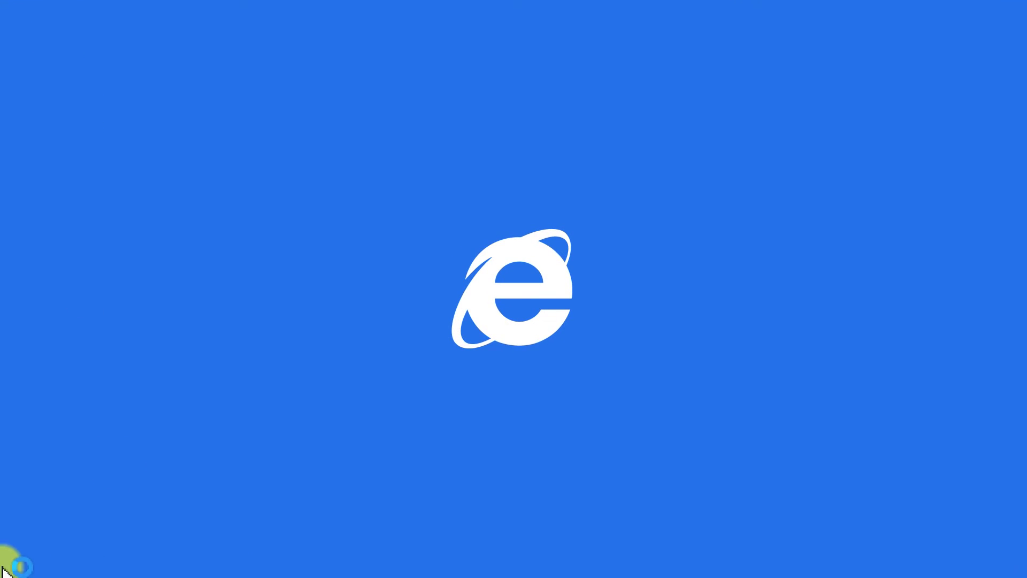
{"action": "left_click", "coordinate": [6, 569]}
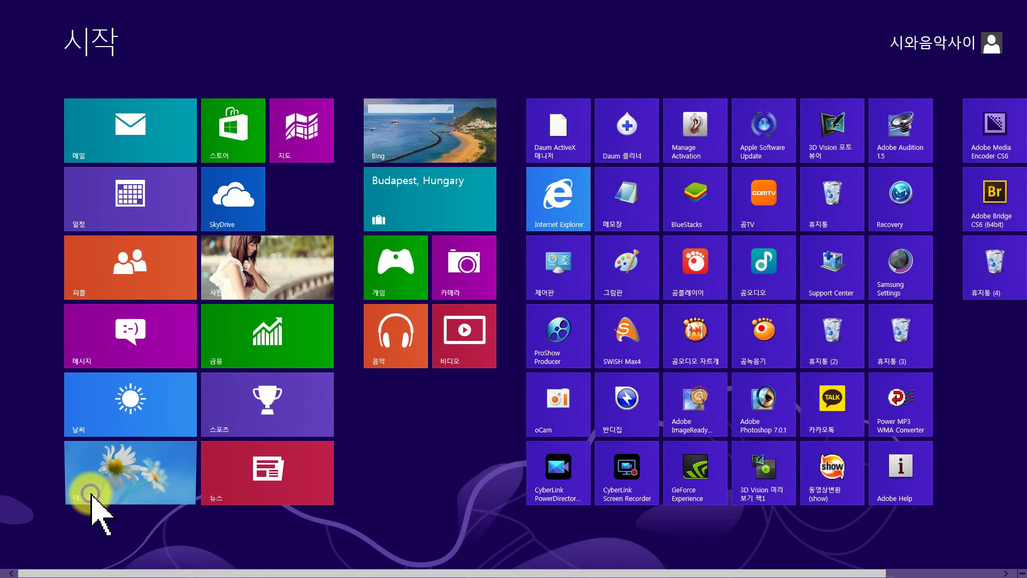
{"action": "left_click", "coordinate": [91, 493]}
Save a copy of the text image to the desktop as 무제-1 복사.png in PNG format without interlacing
{"action": "left_click", "coordinate": [19, 23]}
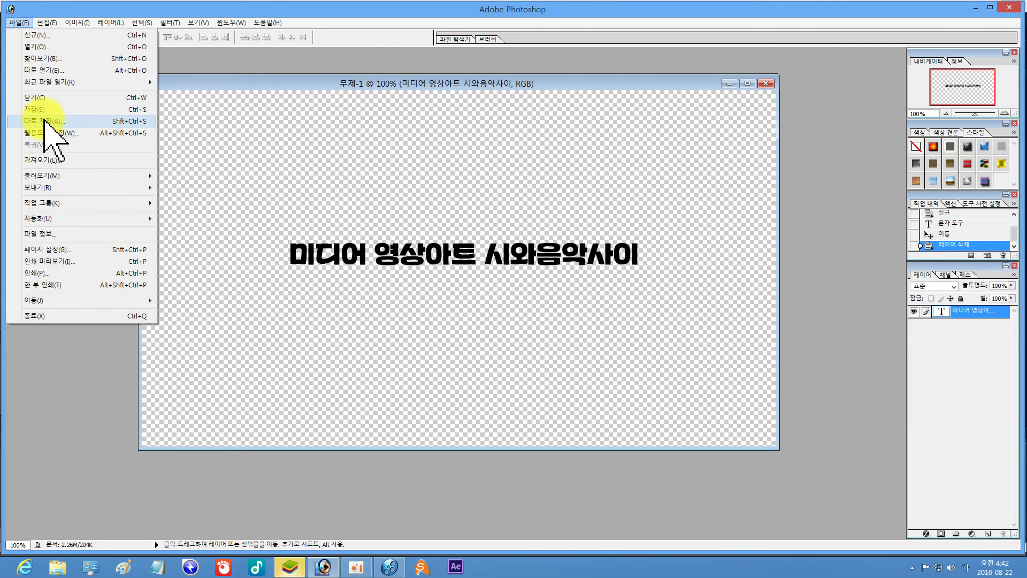
{"action": "left_click", "coordinate": [46, 121]}
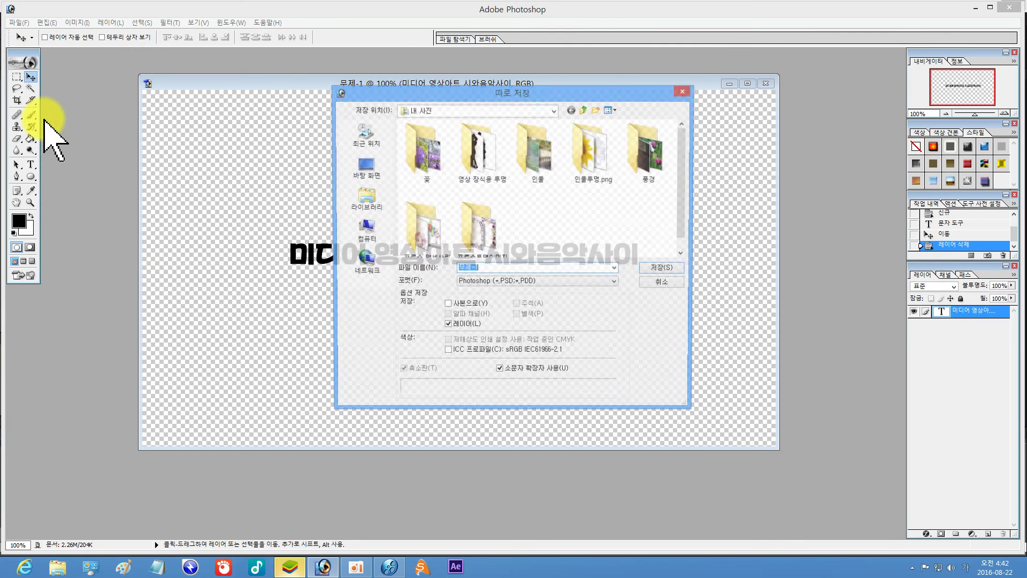
{"action": "left_click", "coordinate": [363, 175]}
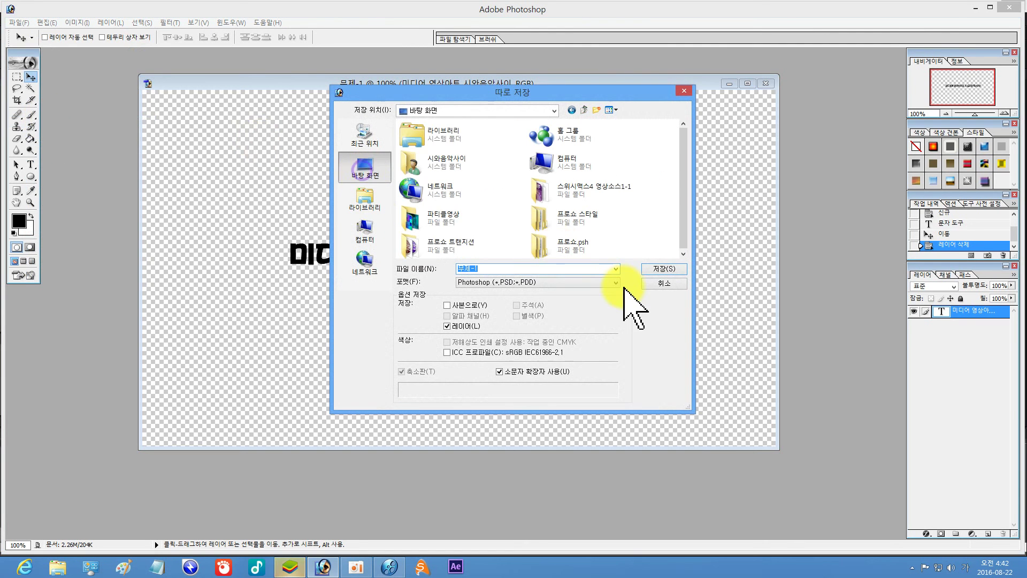
{"action": "left_click", "coordinate": [583, 282]}
{"action": "left_click", "coordinate": [483, 363]}
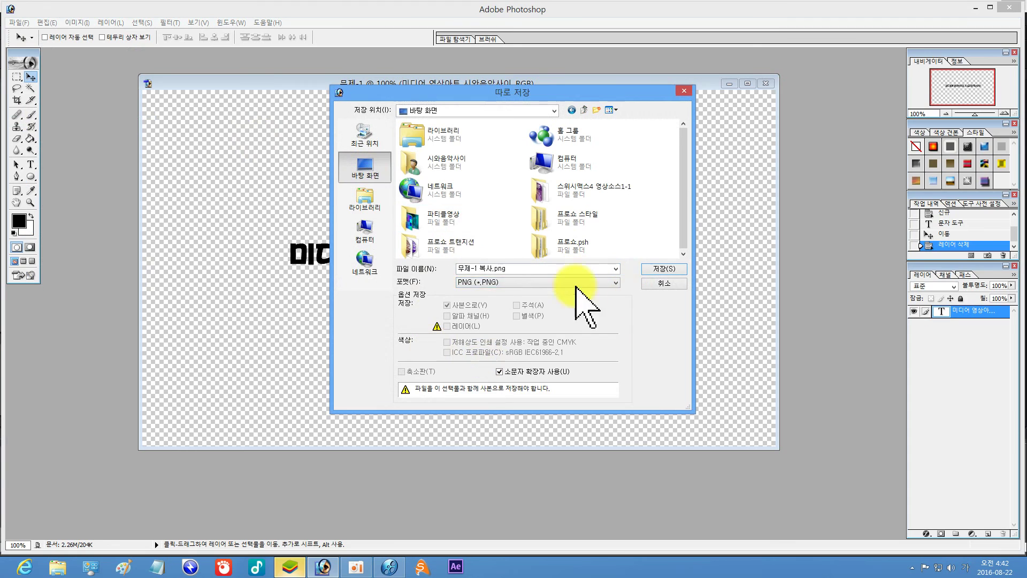
{"action": "left_click", "coordinate": [663, 269]}
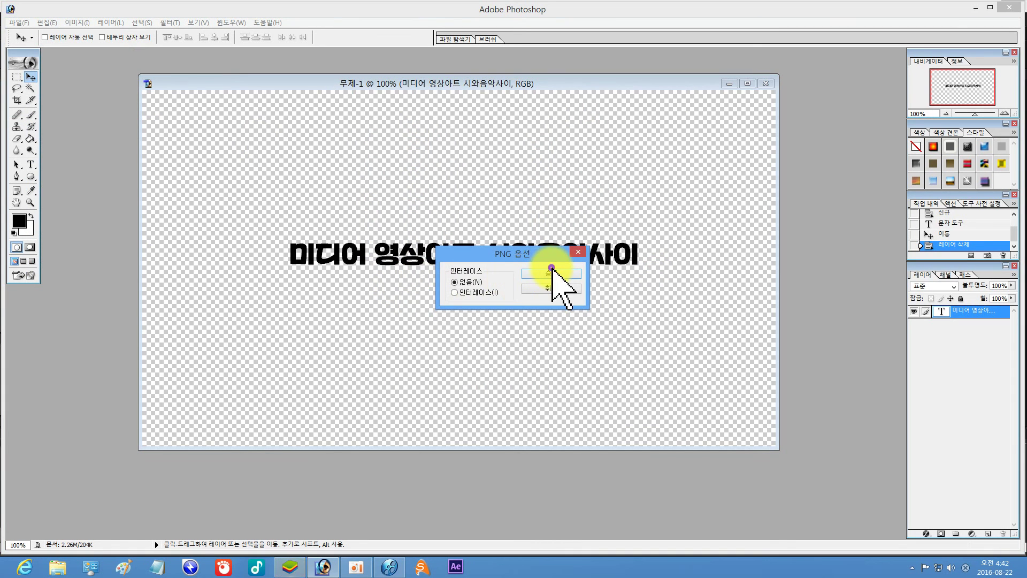
{"action": "left_click", "coordinate": [548, 270]}
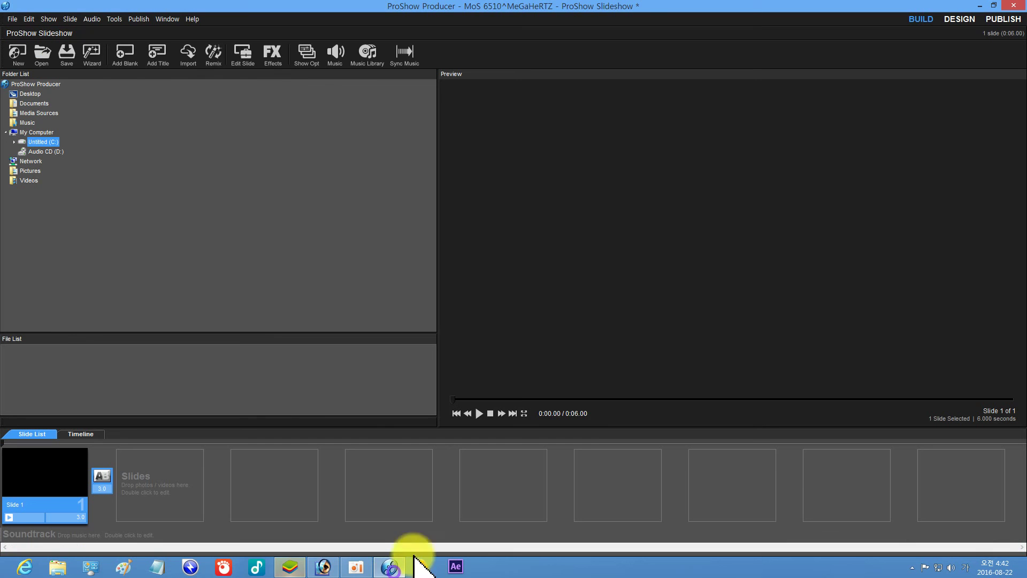
Switch to ProShow Producer, add 무제-1 복사 from the desktop as a layer in Slide 1, and enlarge it to about 143% zoom
{"action": "left_click", "coordinate": [390, 567]}
{"action": "double_click", "coordinate": [59, 455]}
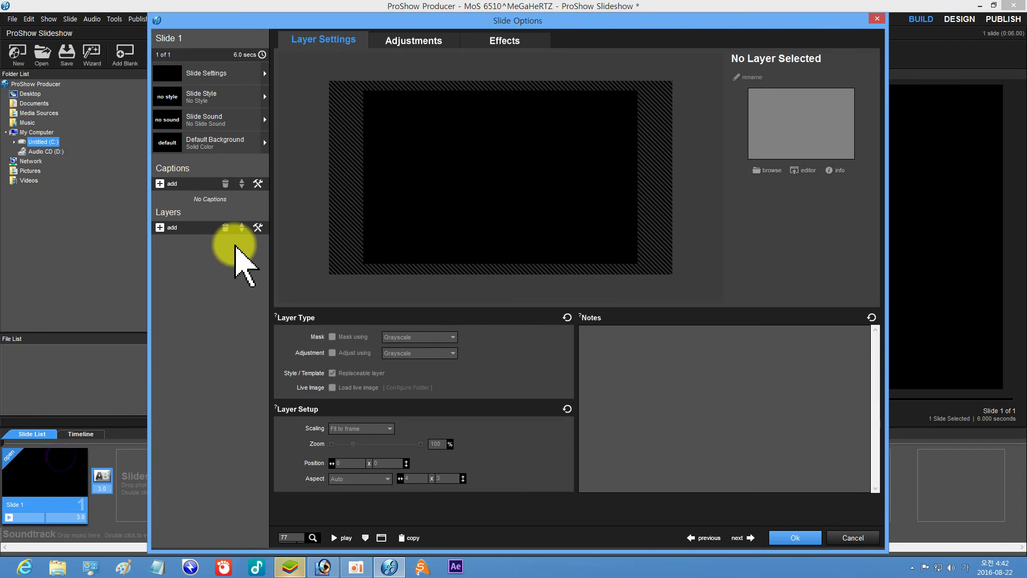
{"action": "left_click", "coordinate": [160, 228]}
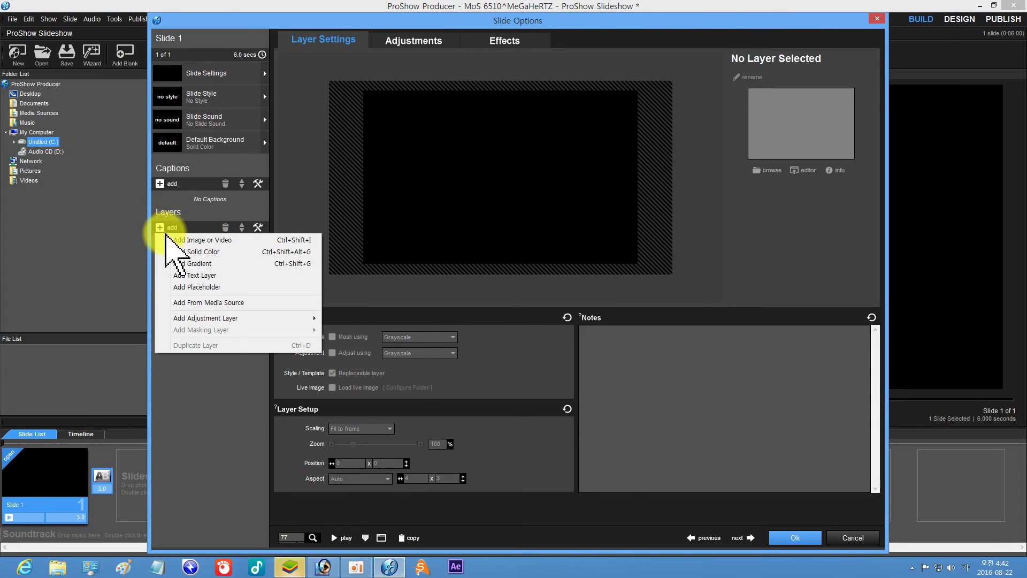
{"action": "left_click", "coordinate": [185, 240]}
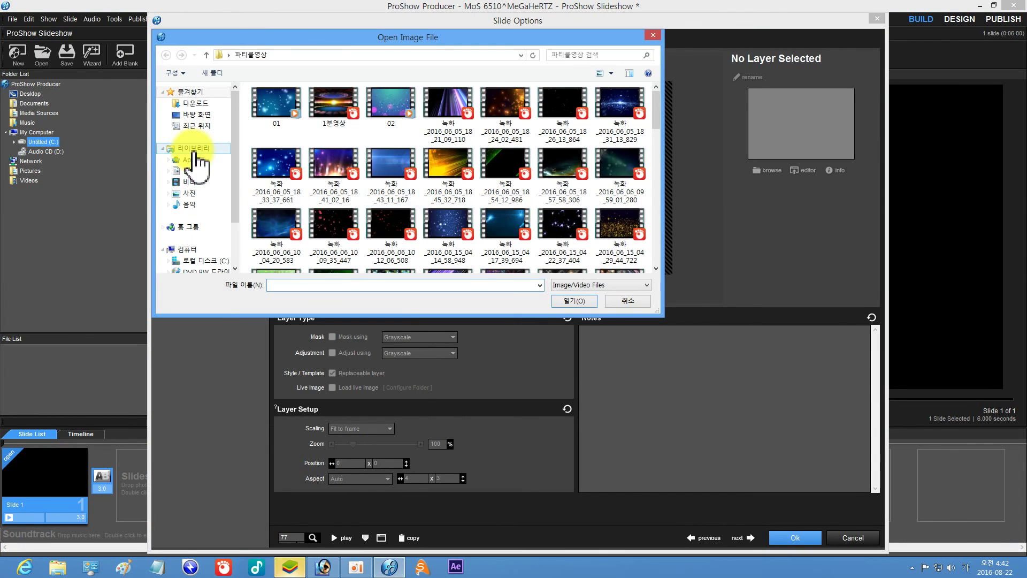
{"action": "left_click", "coordinate": [195, 114]}
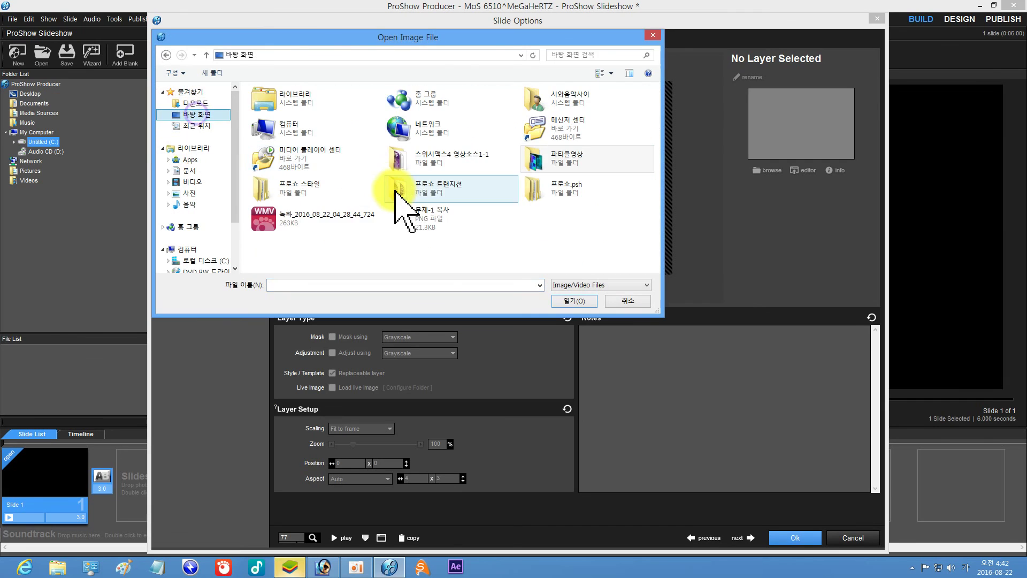
{"action": "left_click", "coordinate": [413, 216]}
{"action": "left_click", "coordinate": [574, 300]}
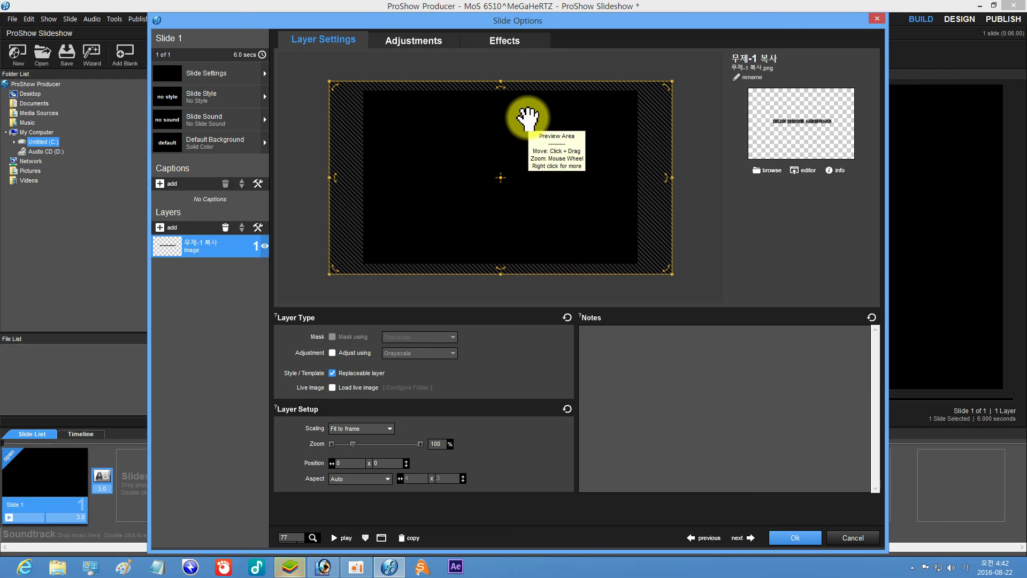
{"action": "left_click_drag", "start_coordinate": [672, 273], "coordinate": [740, 294]}
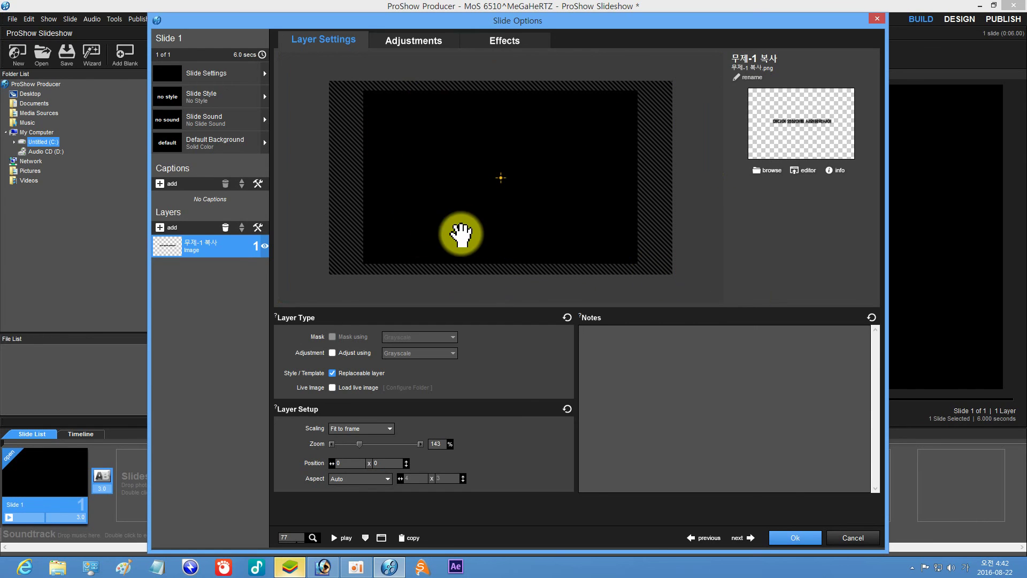
Add the purple crocus photo 캡처_2016_08_19_03_07_26_633 from the 꽃 pictures folder as another image layer
{"action": "left_click", "coordinate": [160, 227]}
{"action": "left_click", "coordinate": [175, 241]}
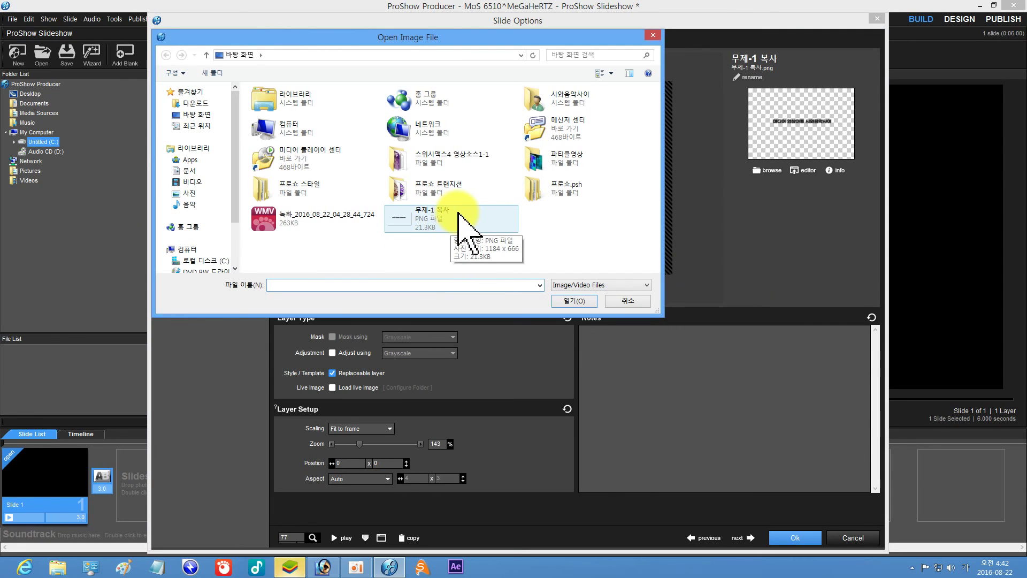
{"action": "double_click", "coordinate": [269, 102]}
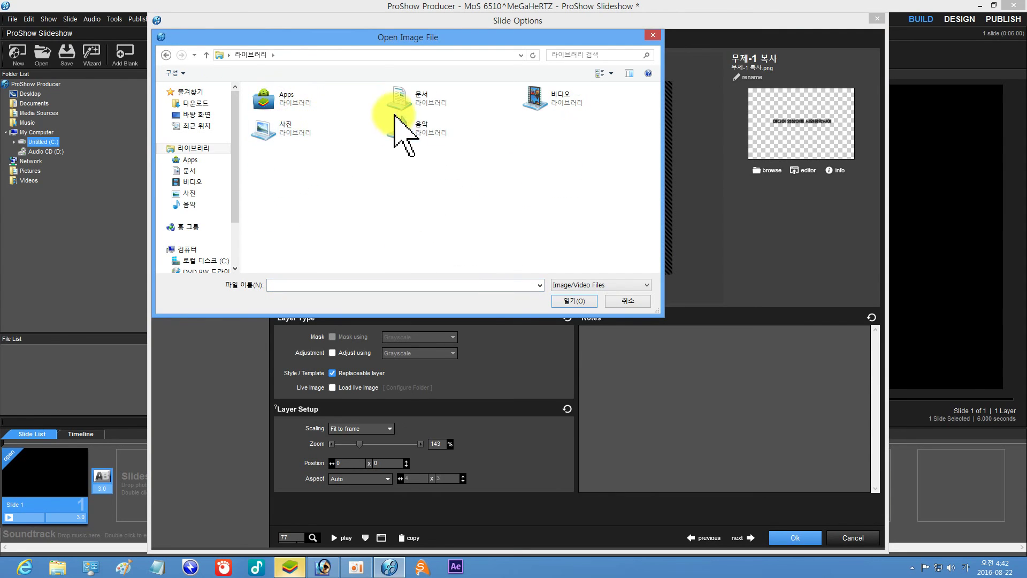
{"action": "double_click", "coordinate": [264, 130]}
{"action": "double_click", "coordinate": [332, 116]}
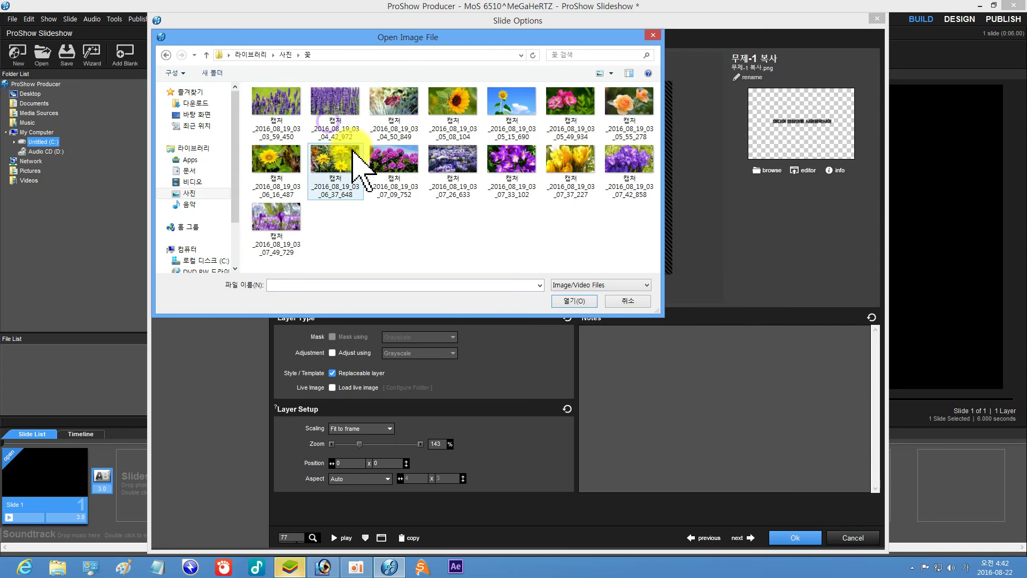
{"action": "left_click", "coordinate": [440, 167]}
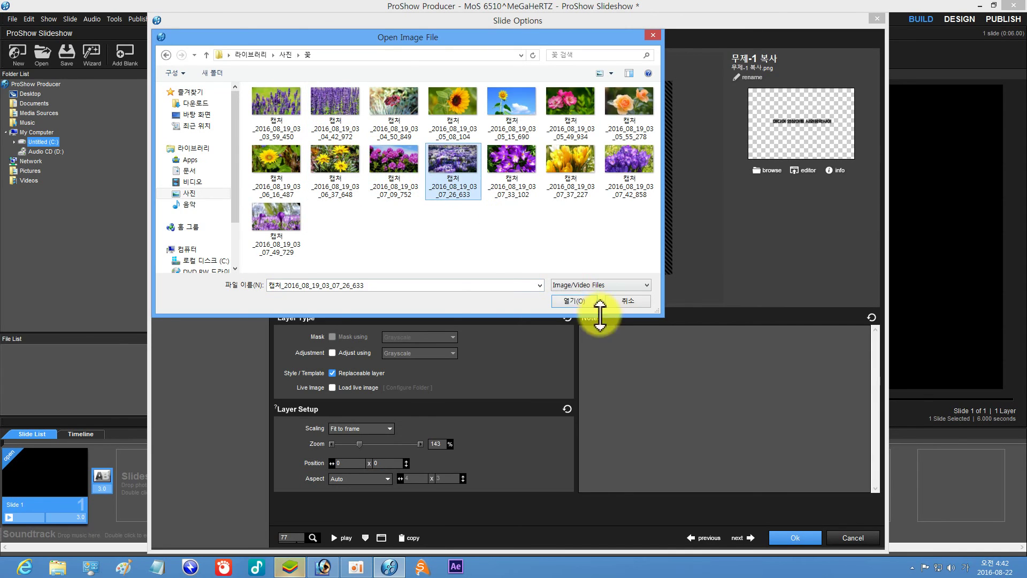
{"action": "left_click", "coordinate": [588, 303]}
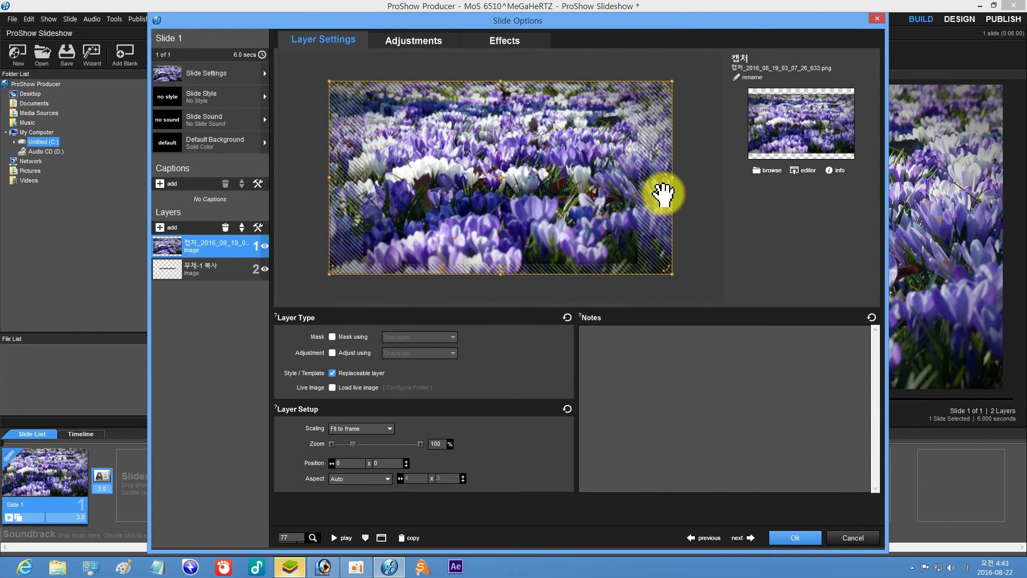
Enlarge the purple crocus layer to about 149% and animate its pan from about 23.42 x 0.95 to about -23.72 x -0.27
{"action": "left_click_drag", "start_coordinate": [674, 179], "coordinate": [756, 174]}
{"action": "left_click_drag", "start_coordinate": [642, 175], "coordinate": [559, 175]}
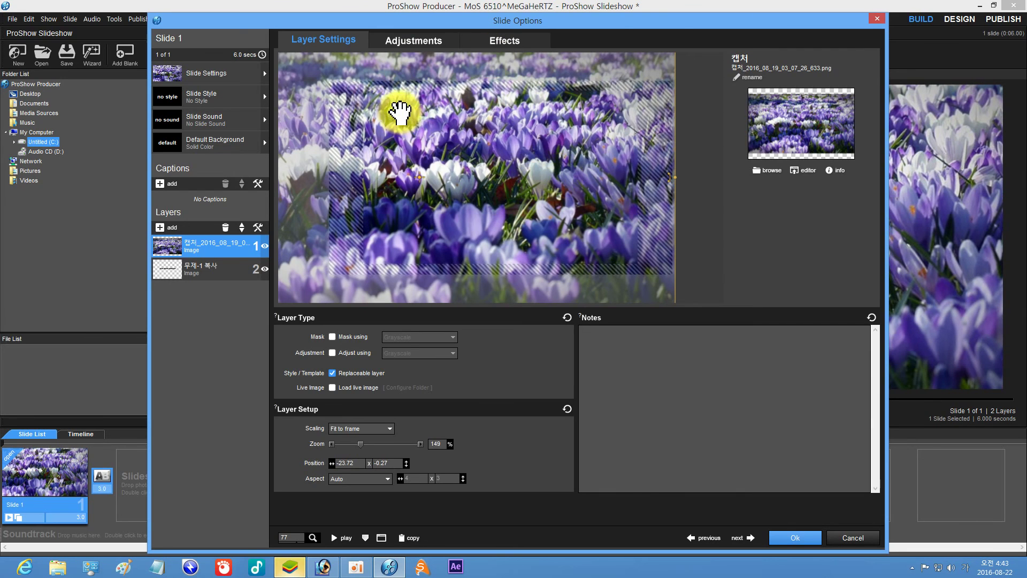
{"action": "left_click", "coordinate": [501, 43]}
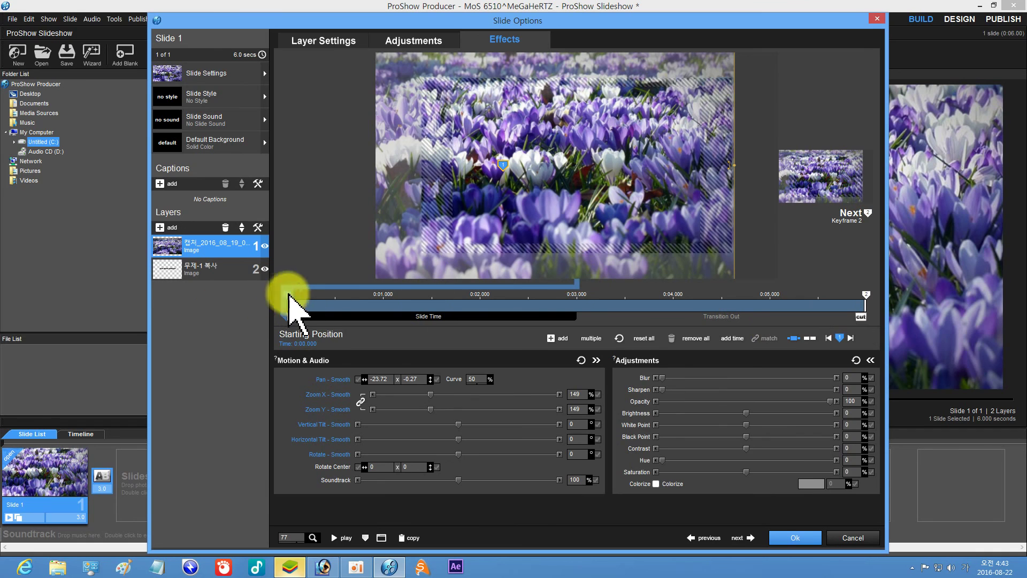
{"action": "left_click_drag", "start_coordinate": [428, 190], "coordinate": [568, 190]}
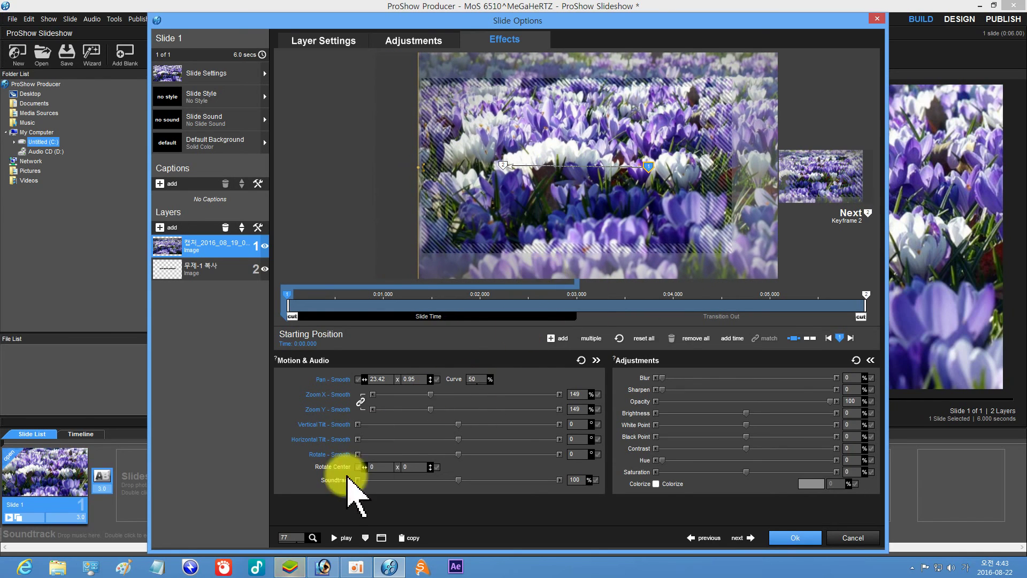
{"action": "left_click", "coordinate": [335, 538]}
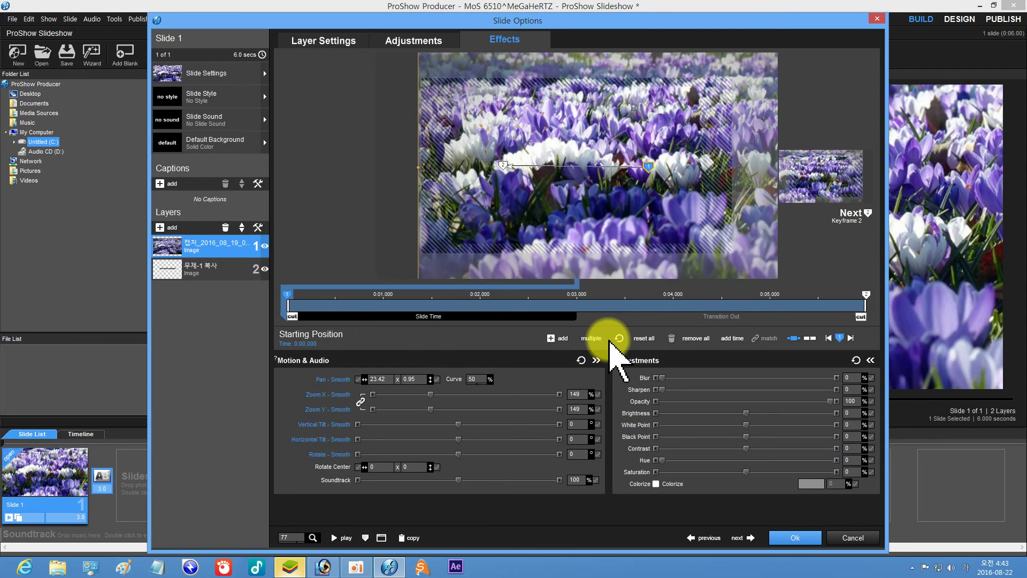
{"action": "left_click", "coordinate": [791, 538]}
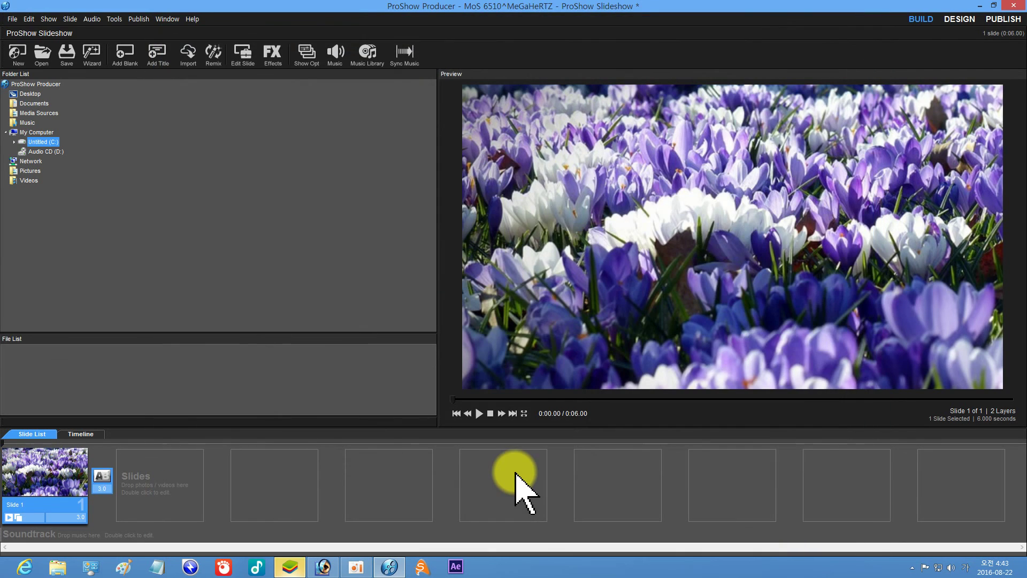
Move the 무제-1 복사 text layer above the crocus photo, make it a mask using Transparency, and preview the slide
{"action": "double_click", "coordinate": [56, 495]}
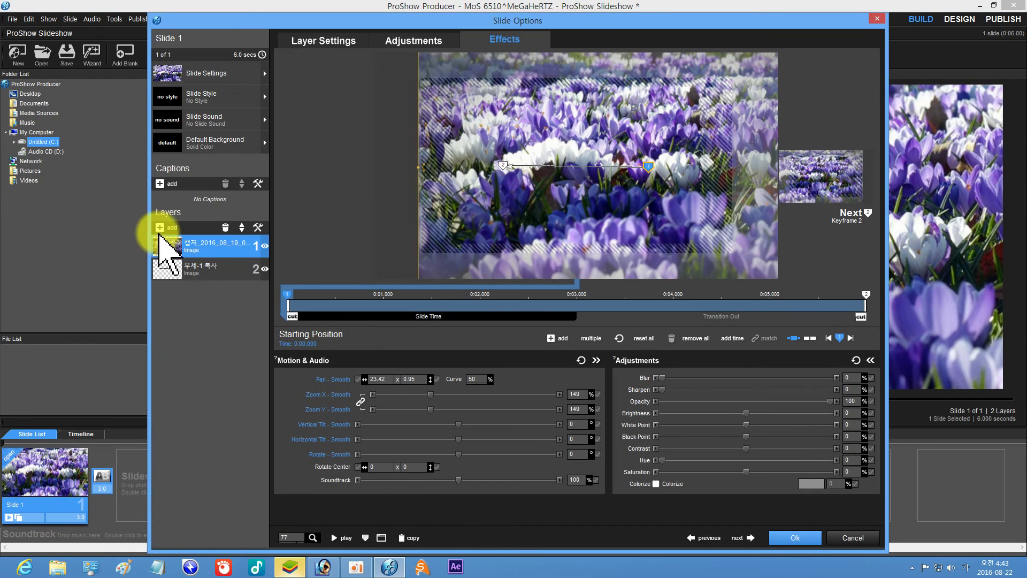
{"action": "left_click", "coordinate": [188, 269]}
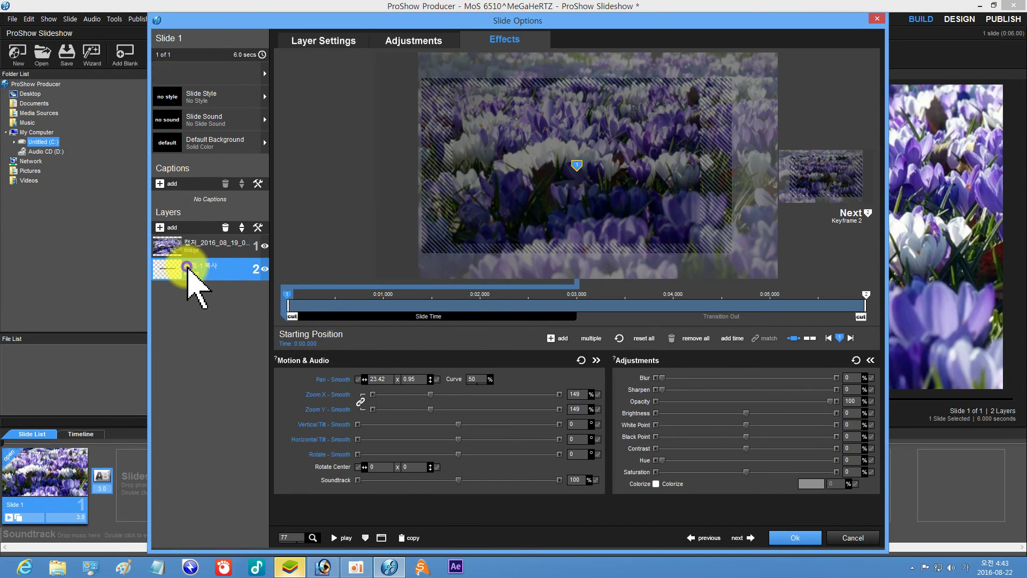
{"action": "left_click", "coordinate": [242, 227]}
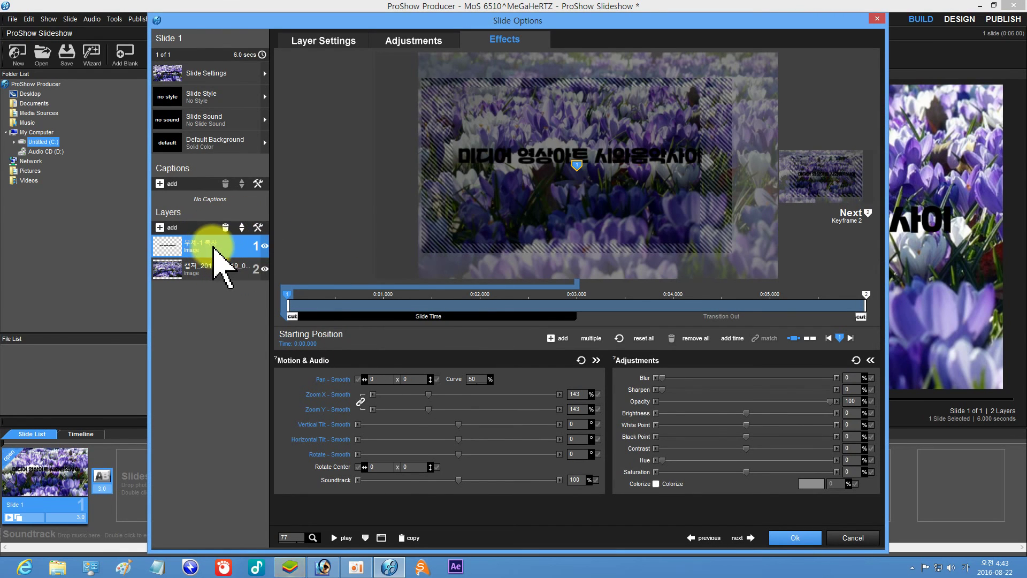
{"action": "left_click", "coordinate": [299, 42]}
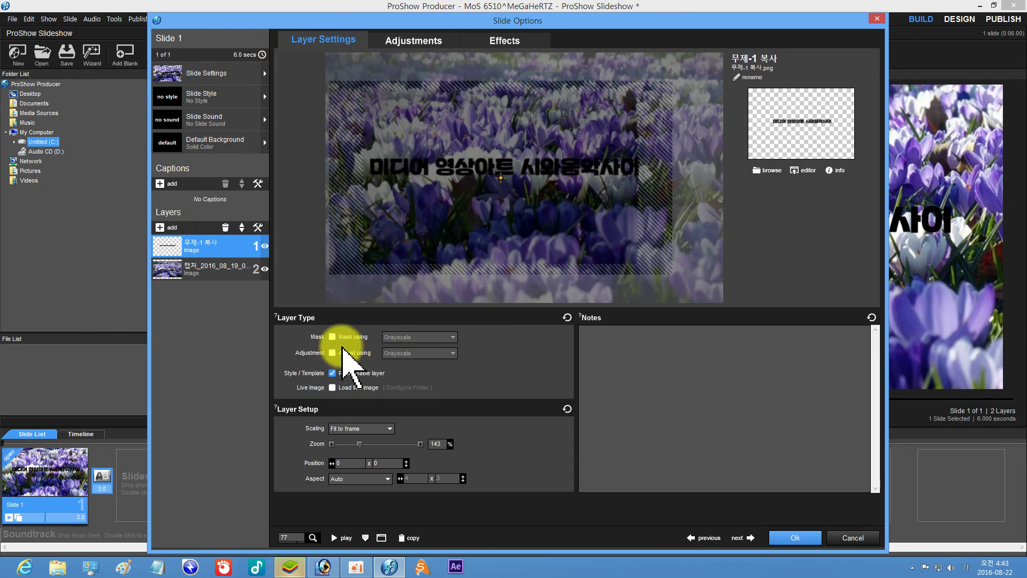
{"action": "left_click", "coordinate": [333, 337]}
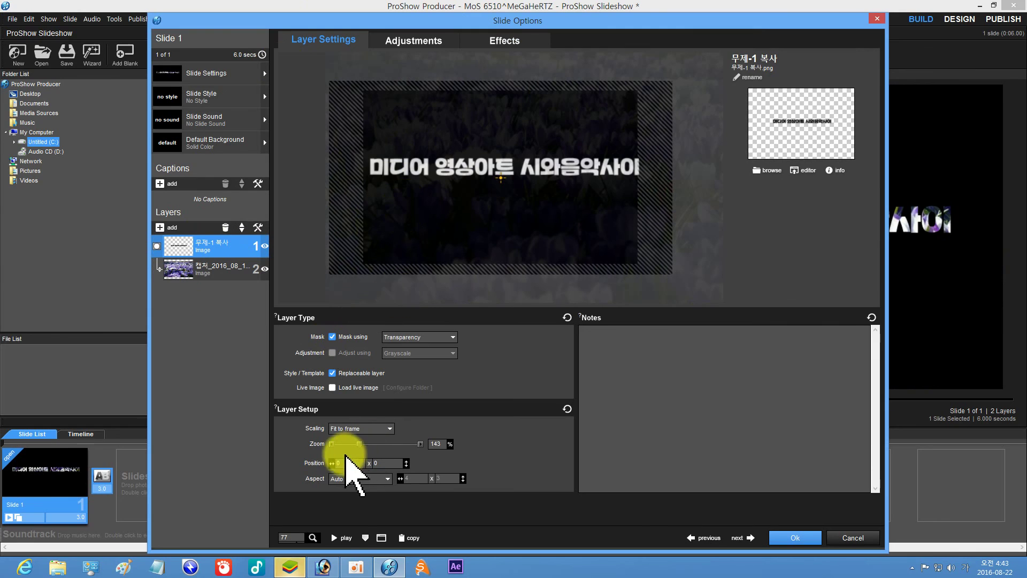
{"action": "left_click", "coordinate": [338, 535]}
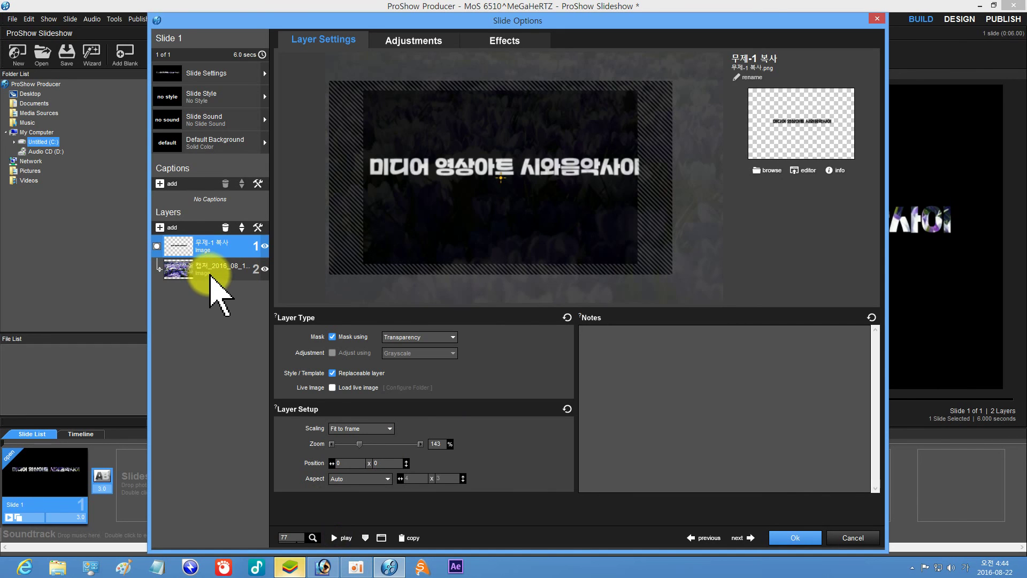
Replace the image in the masked photo layer with the yellow crocus picture 캡처_2016_08_19_03_07_37_227
{"action": "left_click", "coordinate": [222, 270]}
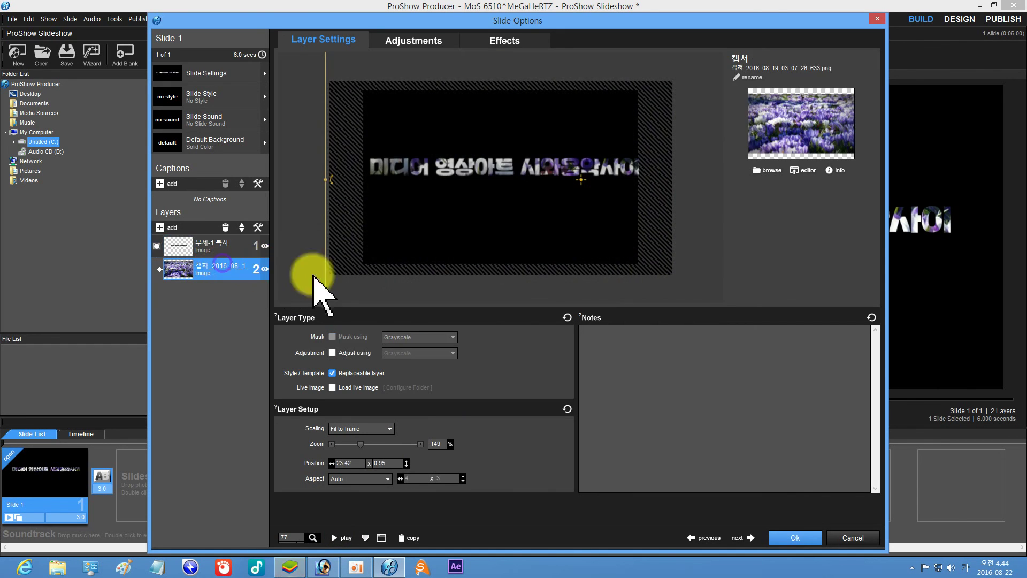
{"action": "left_click", "coordinate": [773, 172]}
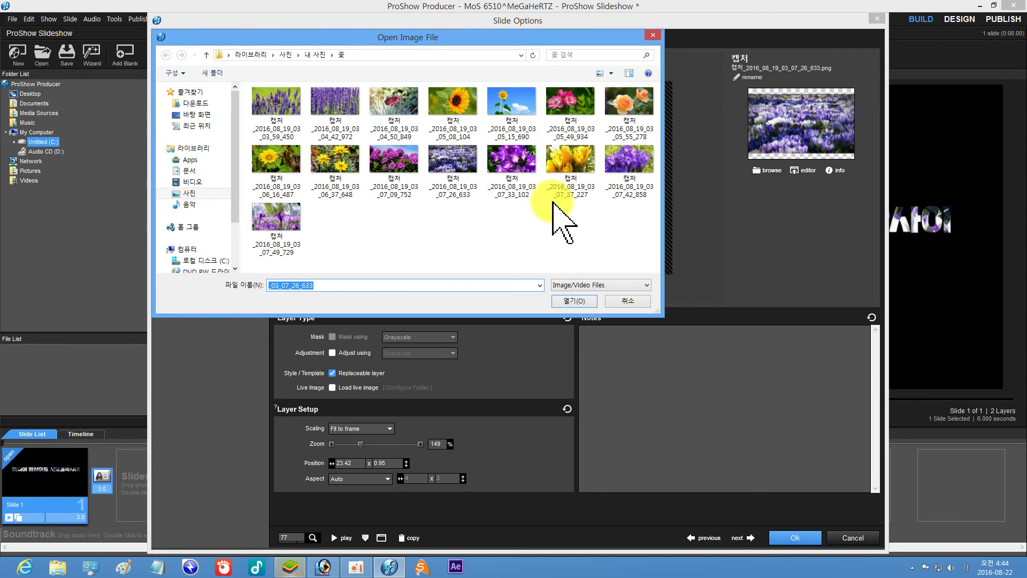
{"action": "left_click", "coordinate": [562, 165]}
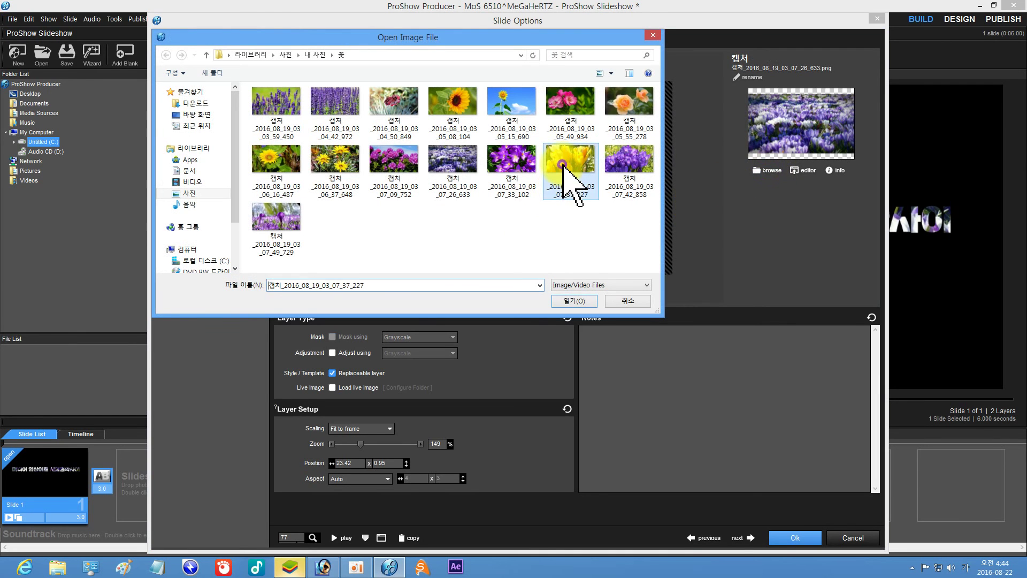
{"action": "left_click", "coordinate": [567, 301]}
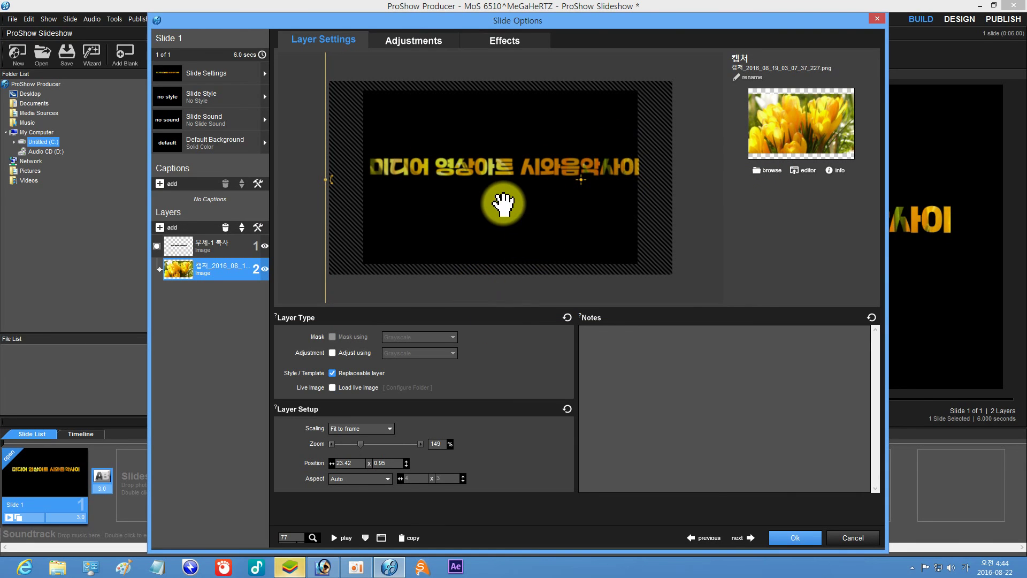
Nudge the text mask layer to a position of about -1.24 x -0.27 and preview the slide
{"action": "left_click", "coordinate": [212, 247]}
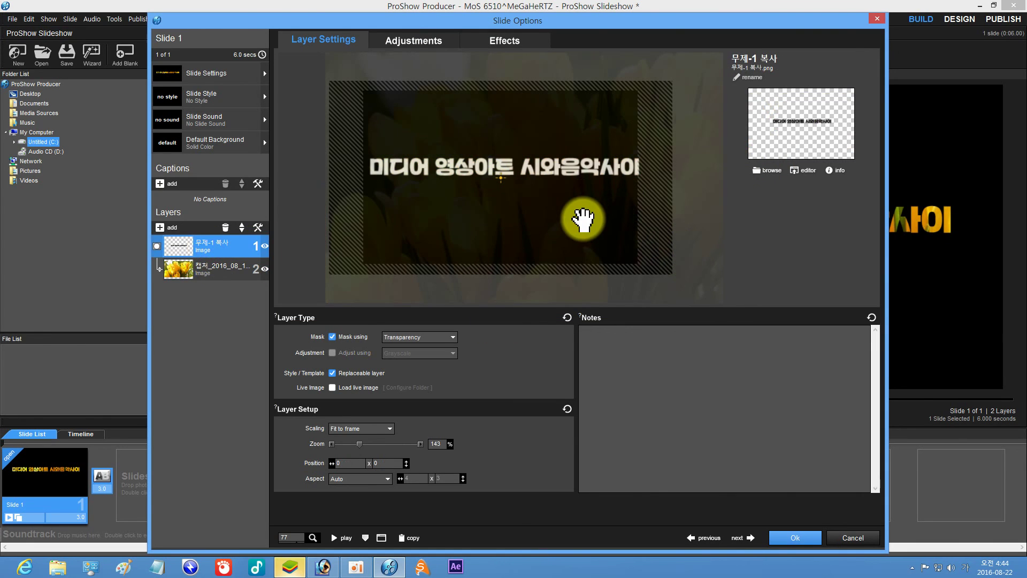
{"action": "left_click_drag", "start_coordinate": [582, 217], "coordinate": [578, 219]}
{"action": "left_click", "coordinate": [332, 539]}
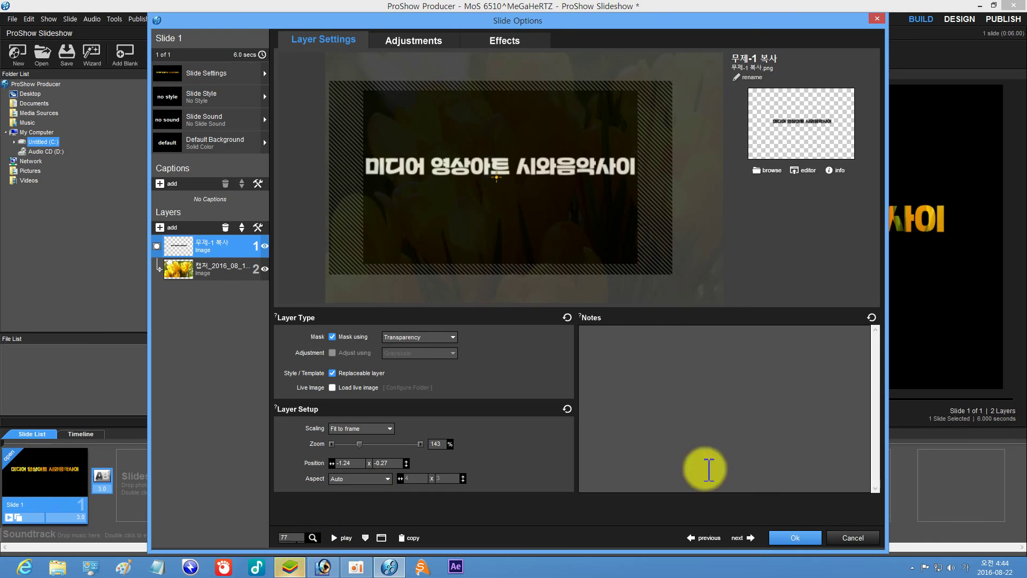
{"action": "left_click", "coordinate": [86, 520]}
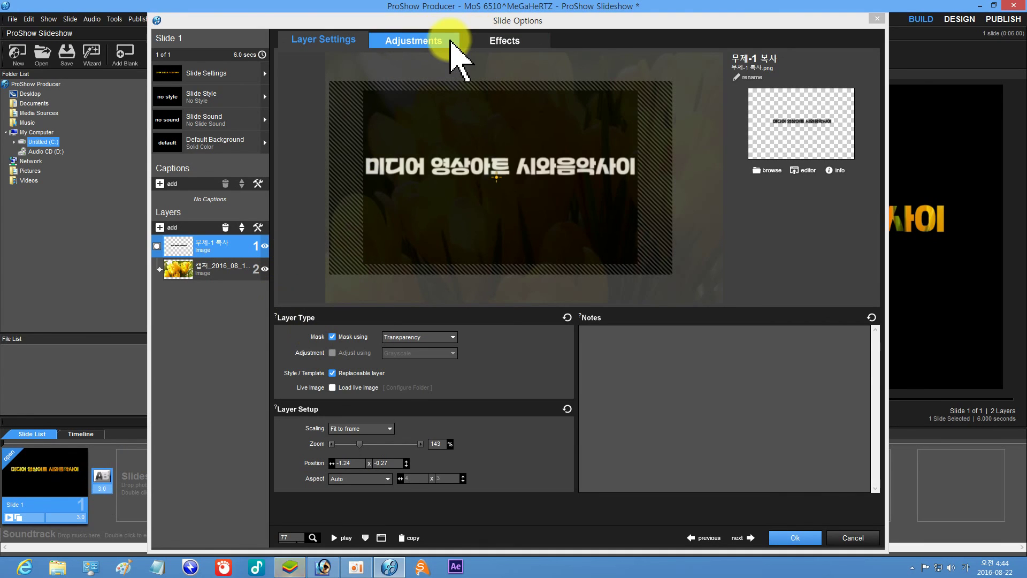
Set the text mask layer's vertical tilt to -1° at its starting keyframe
{"action": "left_click", "coordinate": [451, 41]}
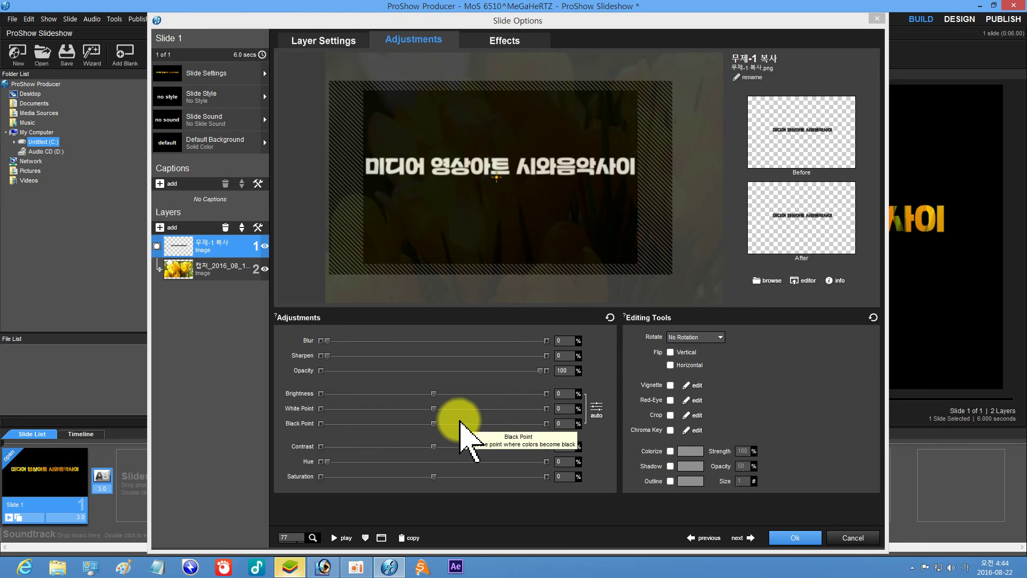
{"action": "left_click", "coordinate": [504, 41]}
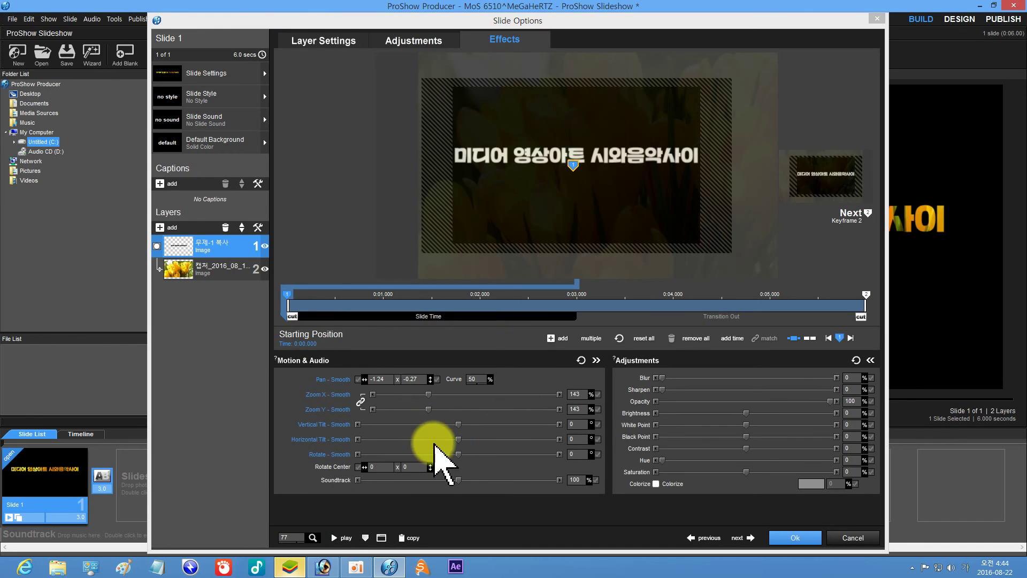
{"action": "mouse_move", "coordinate": [458, 426]}
{"action": "left_mouse_down"}
{"action": "mouse_move", "coordinate": [468, 425]}
{"action": "mouse_move", "coordinate": [458, 426]}
{"action": "left_mouse_up"}
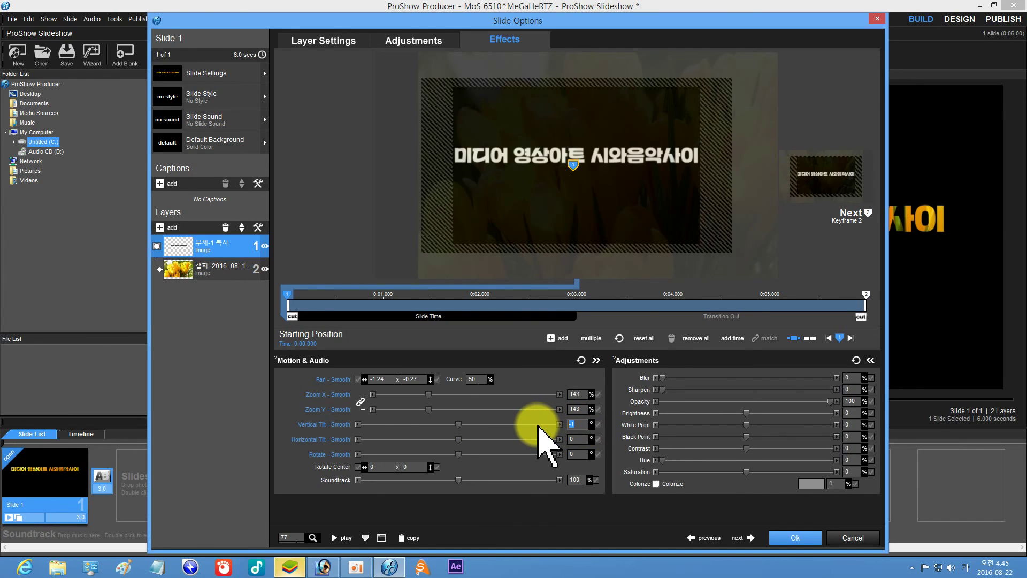
Set the yellow crocus layer's starting keyframe to vertical tilt -1°, horizontal tilt -3° and rotation 360°, and preview the motion
{"action": "left_click", "coordinate": [205, 274]}
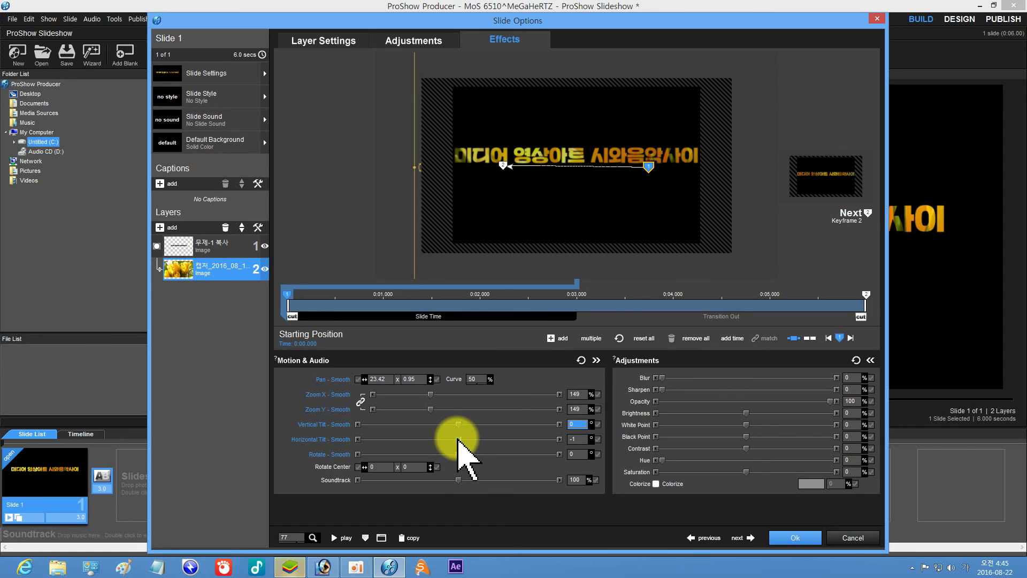
{"action": "mouse_move", "coordinate": [458, 439]}
{"action": "left_mouse_down"}
{"action": "mouse_move", "coordinate": [454, 470]}
{"action": "mouse_move", "coordinate": [456, 436]}
{"action": "mouse_move", "coordinate": [473, 426]}
{"action": "mouse_move", "coordinate": [464, 428]}
{"action": "left_mouse_up"}
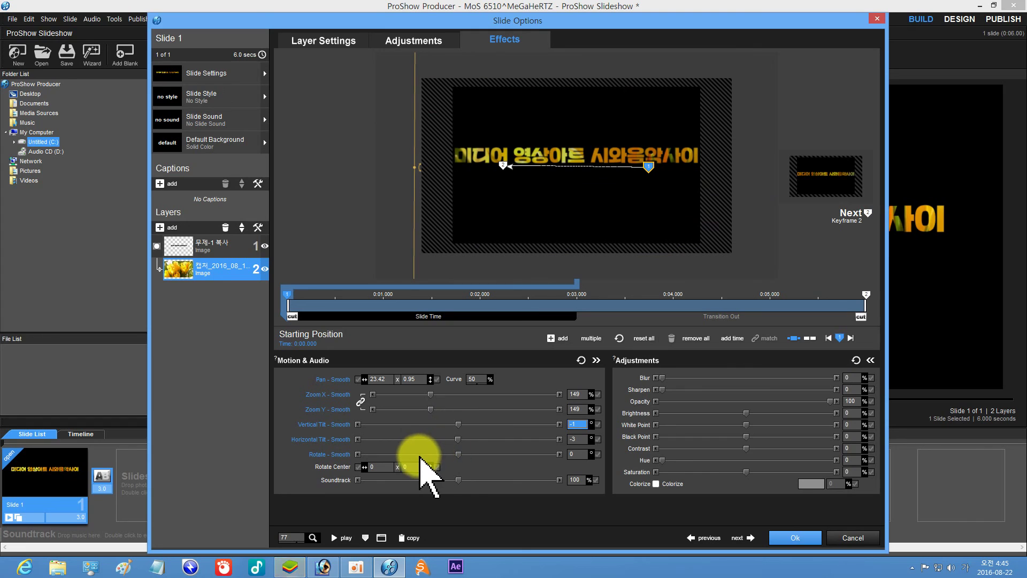
{"action": "left_click_drag", "start_coordinate": [458, 454], "coordinate": [565, 454]}
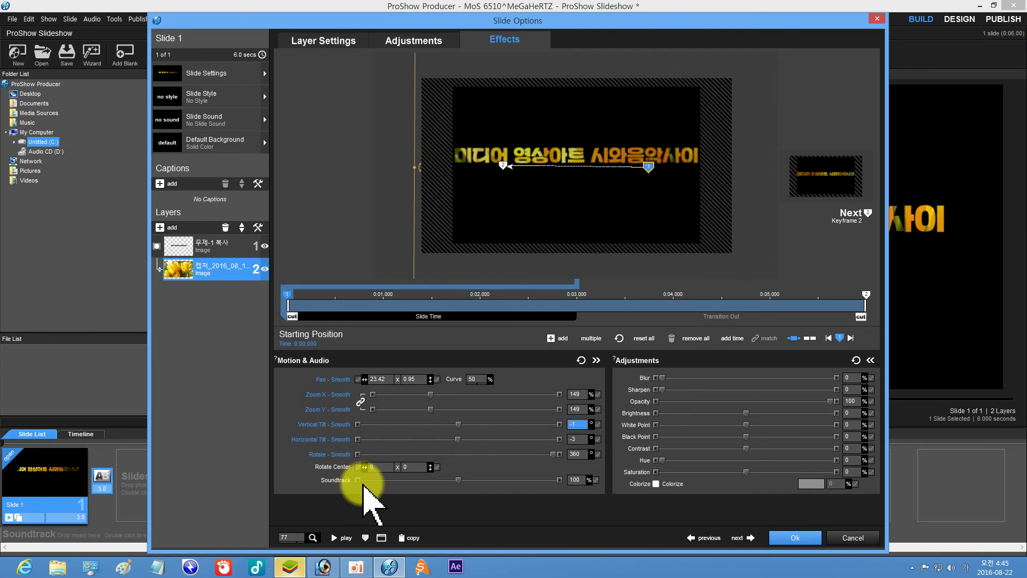
{"action": "left_click", "coordinate": [335, 538]}
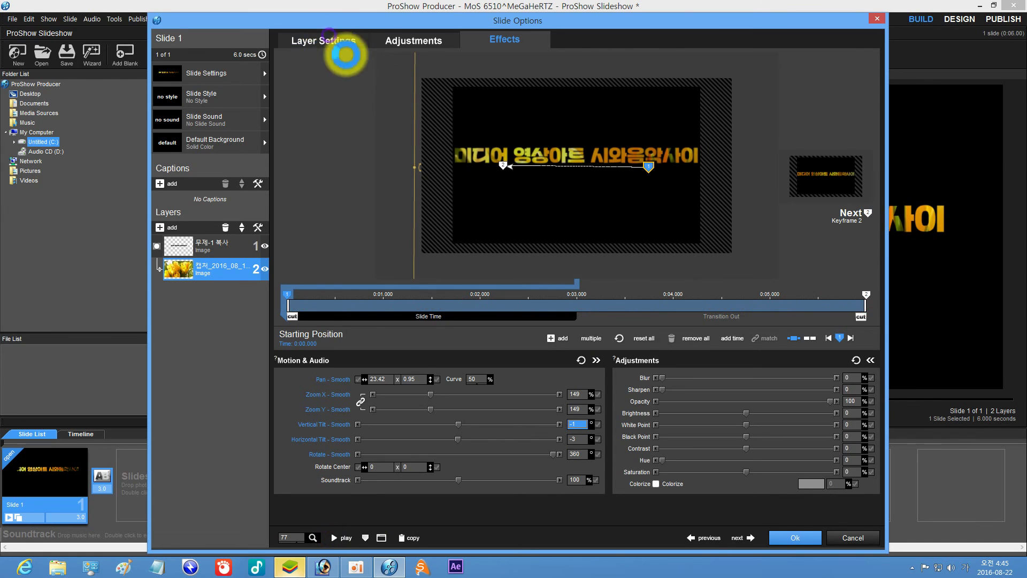
Enlarge the yellow crocus layer to about 229% zoom, preview the masked text, and apply the slide changes
{"action": "left_click", "coordinate": [342, 42]}
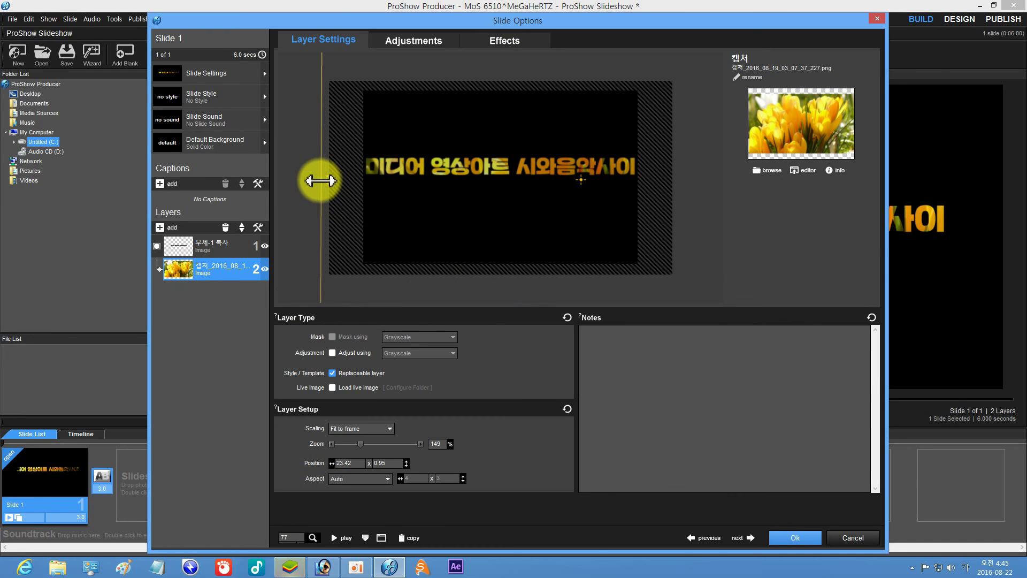
{"action": "left_click_drag", "start_coordinate": [322, 179], "coordinate": [172, 195]}
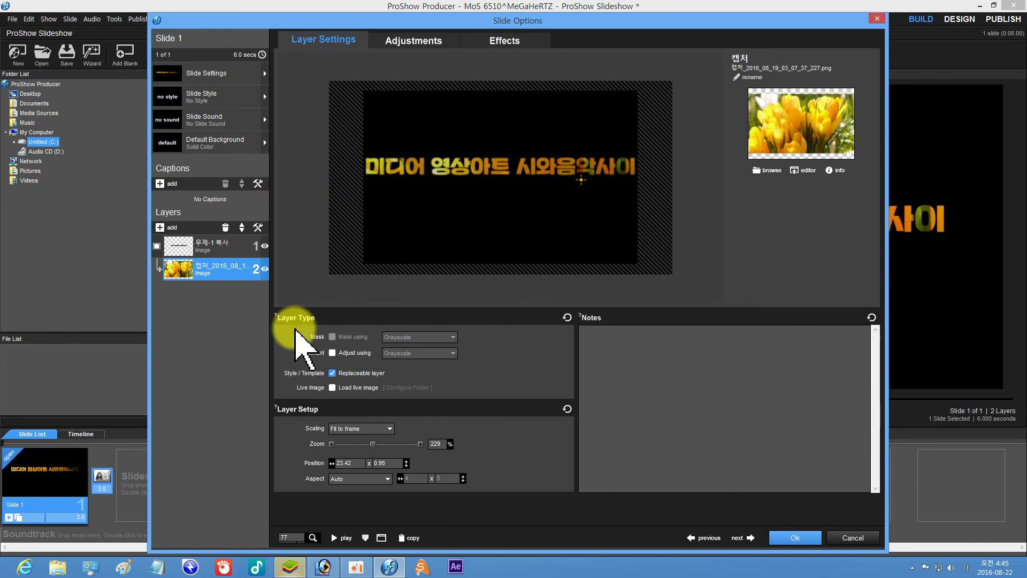
{"action": "left_click", "coordinate": [337, 538]}
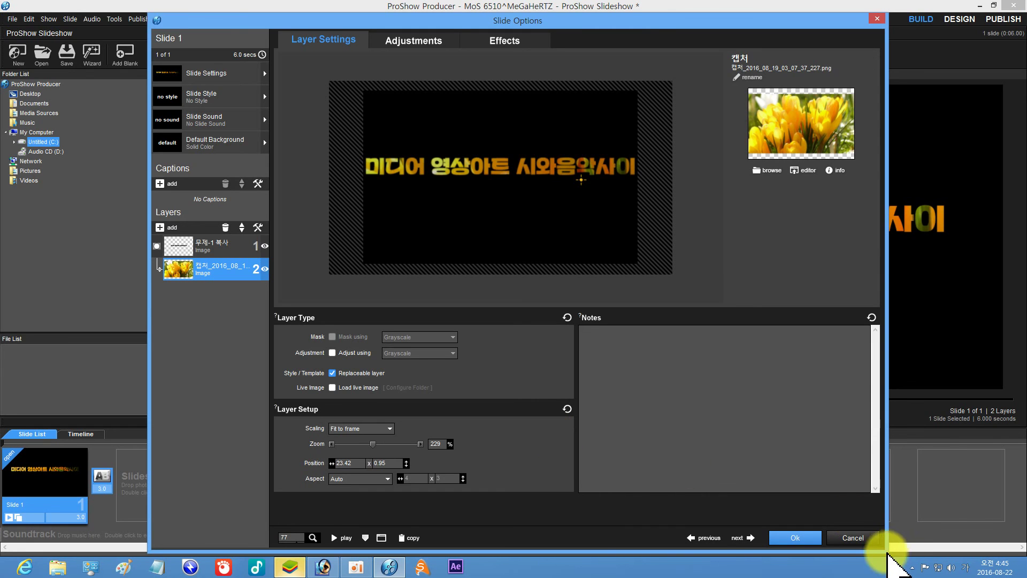
{"action": "left_click", "coordinate": [789, 537]}
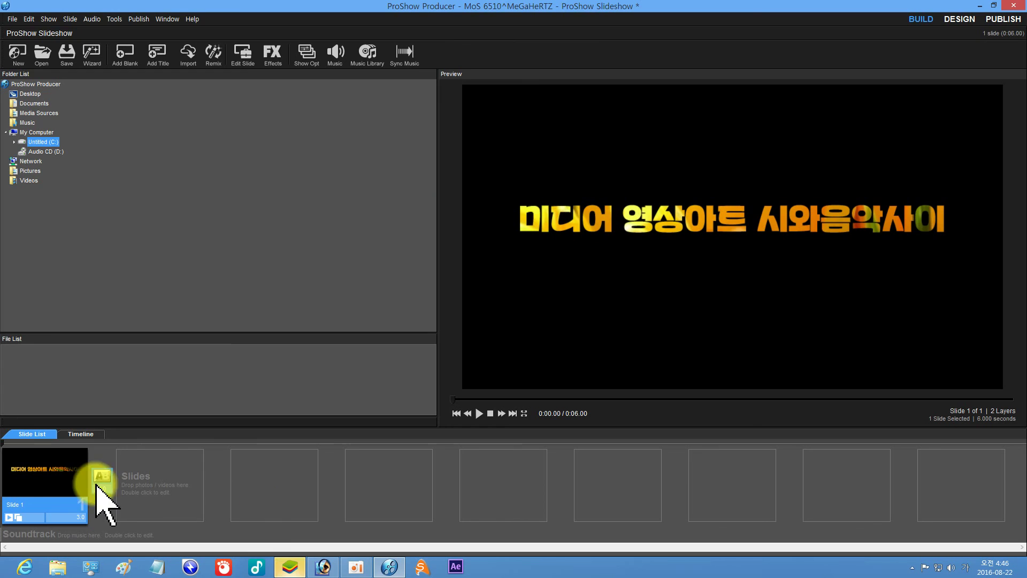
Replace slide 1's yellow crocus layer with the video 녹화_2016_06_28_16_20_58_891 from the desktop folder 파티클영상
{"action": "double_click", "coordinate": [43, 478]}
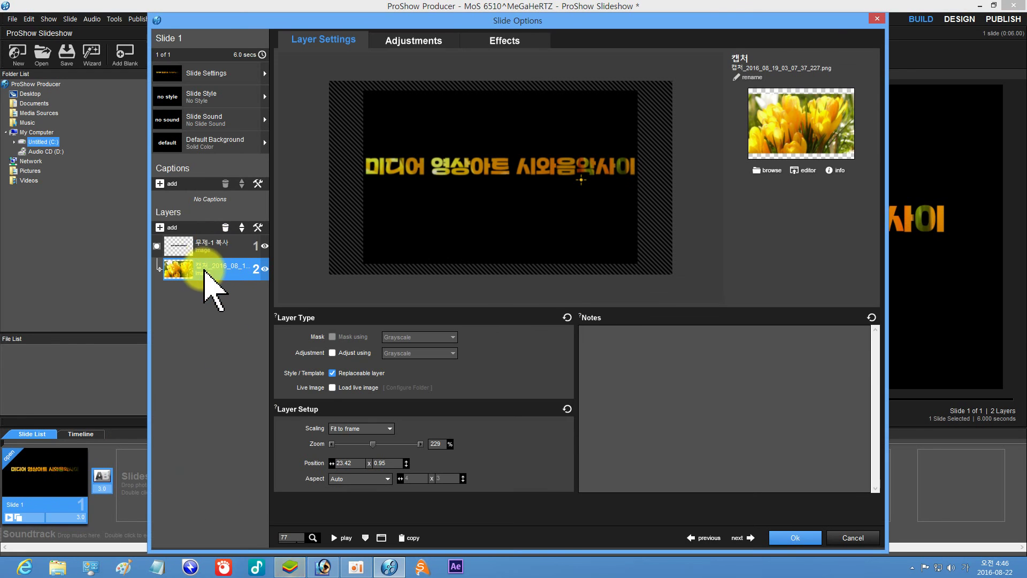
{"action": "left_click", "coordinate": [225, 228]}
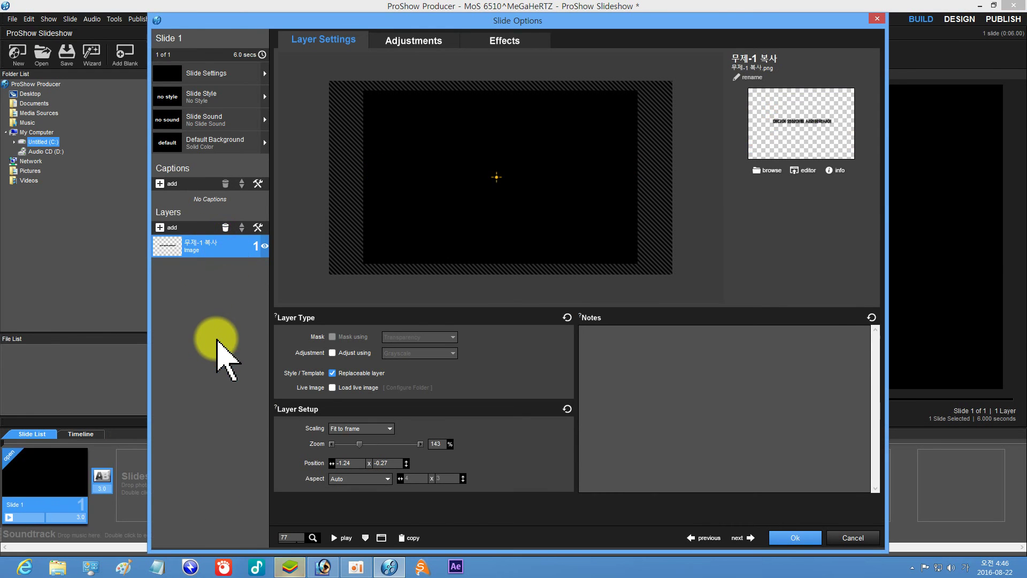
{"action": "left_click", "coordinate": [160, 227]}
{"action": "left_click", "coordinate": [206, 240]}
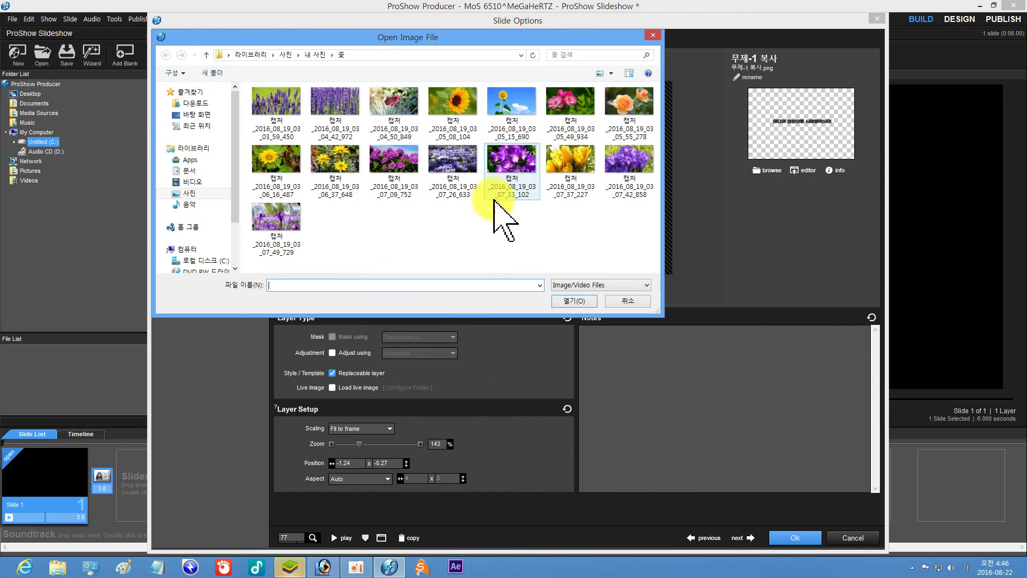
{"action": "left_click", "coordinate": [196, 115]}
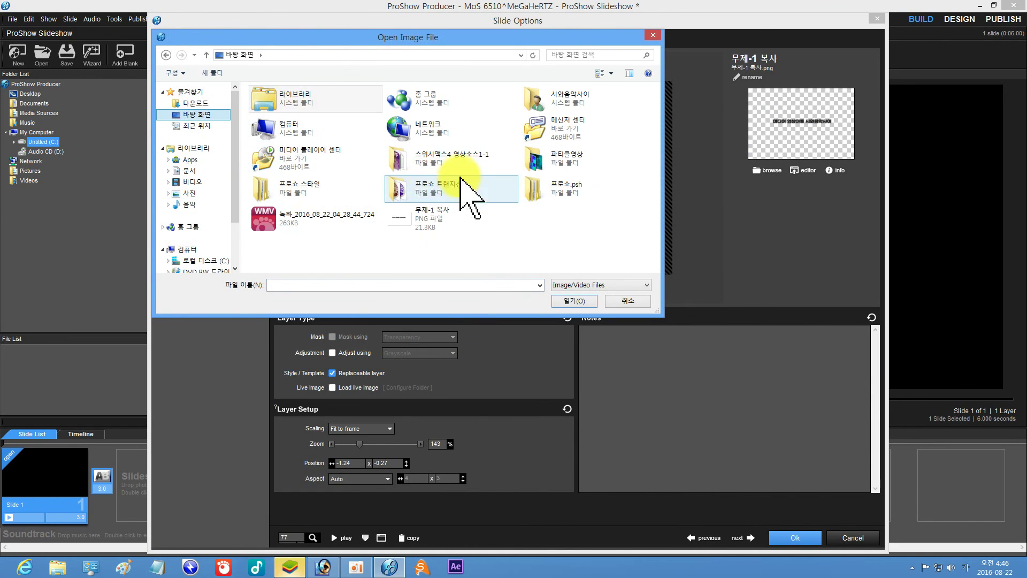
{"action": "double_click", "coordinate": [533, 162]}
{"action": "scroll", "coordinate": [467, 172], "scroll_direction": "down", "scroll_amount": 10}
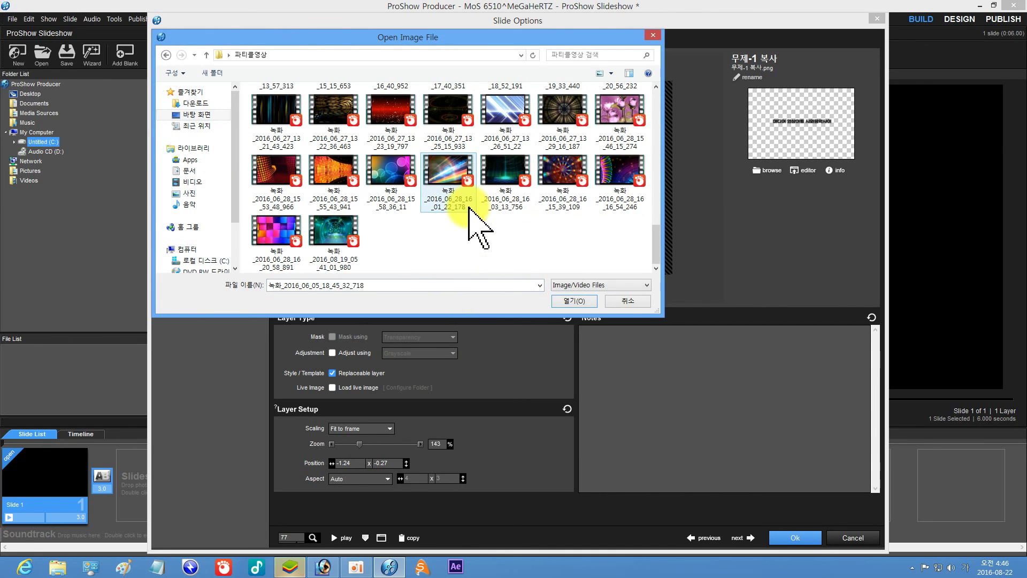
{"action": "left_click", "coordinate": [269, 234]}
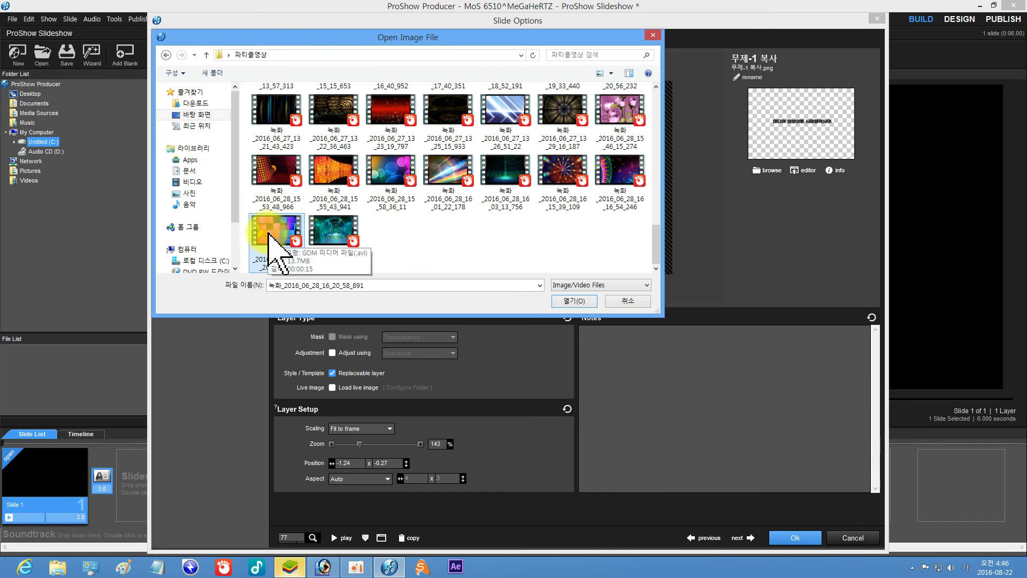
{"action": "left_click", "coordinate": [568, 300]}
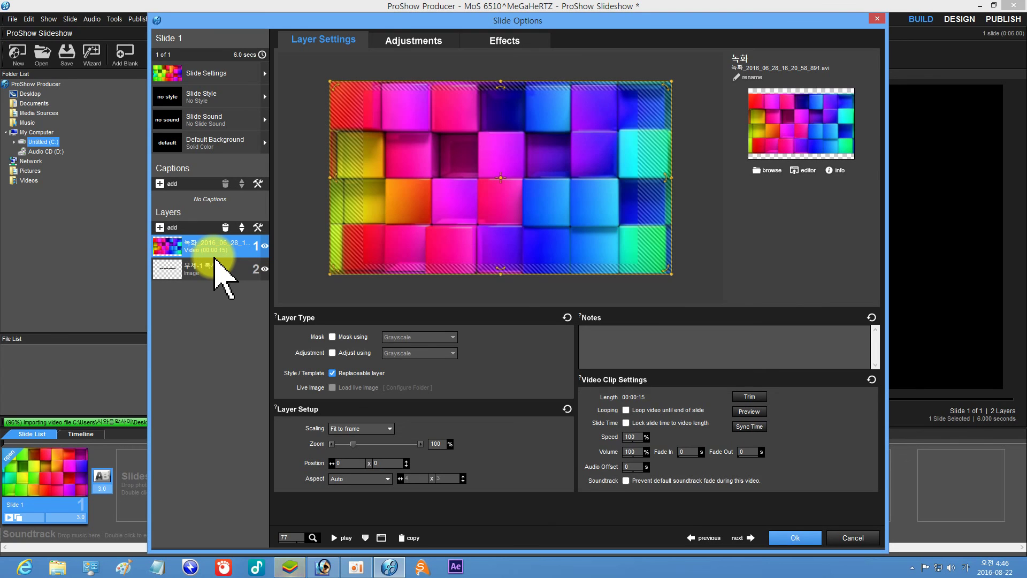
Move the text PNG layer above the cube video, turn it into a Transparency mask, preview the slide and apply the changes
{"action": "left_click", "coordinate": [215, 259]}
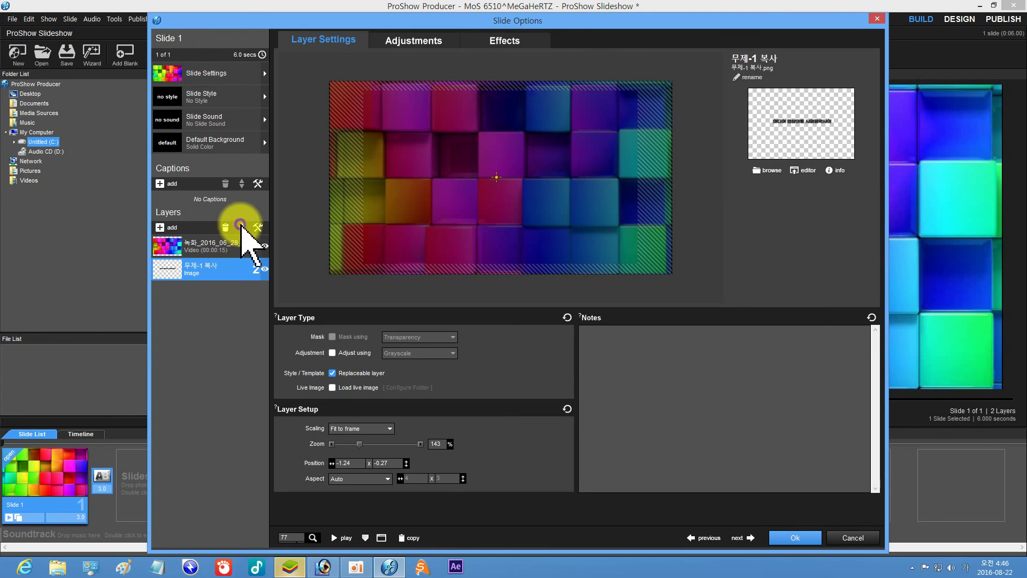
{"action": "left_click", "coordinate": [241, 225]}
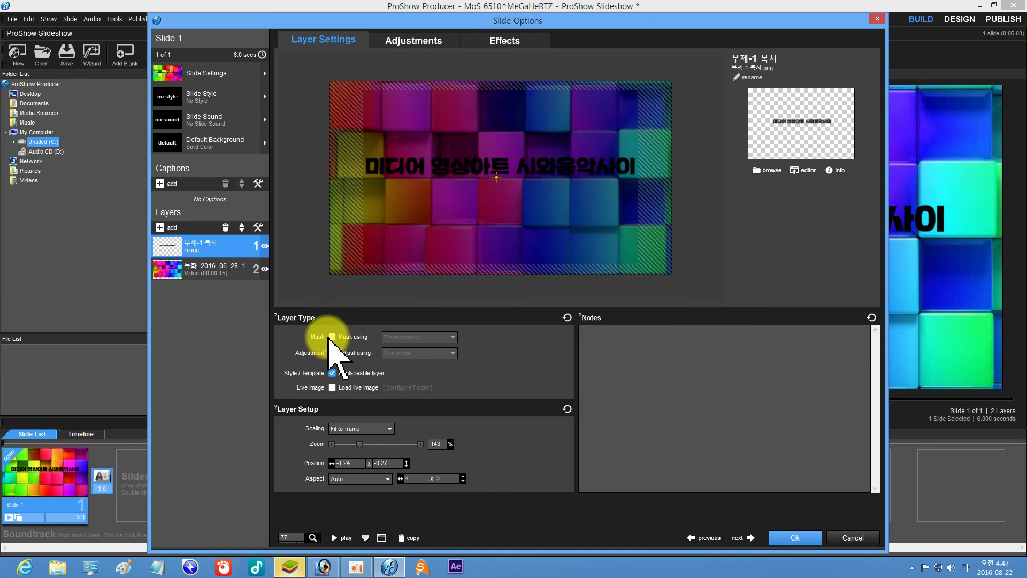
{"action": "left_click", "coordinate": [333, 337]}
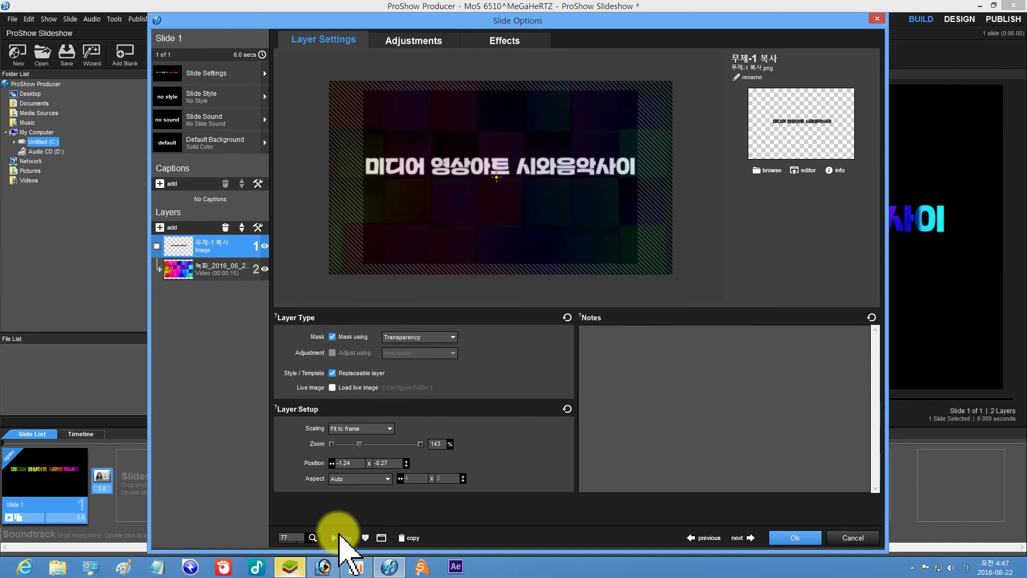
{"action": "left_click", "coordinate": [338, 538]}
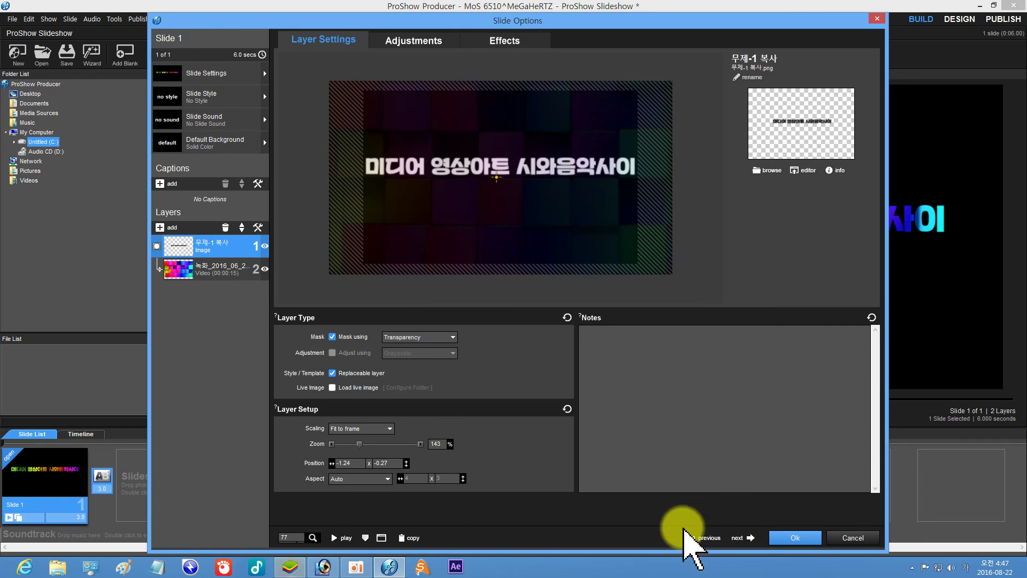
{"action": "left_click", "coordinate": [790, 537]}
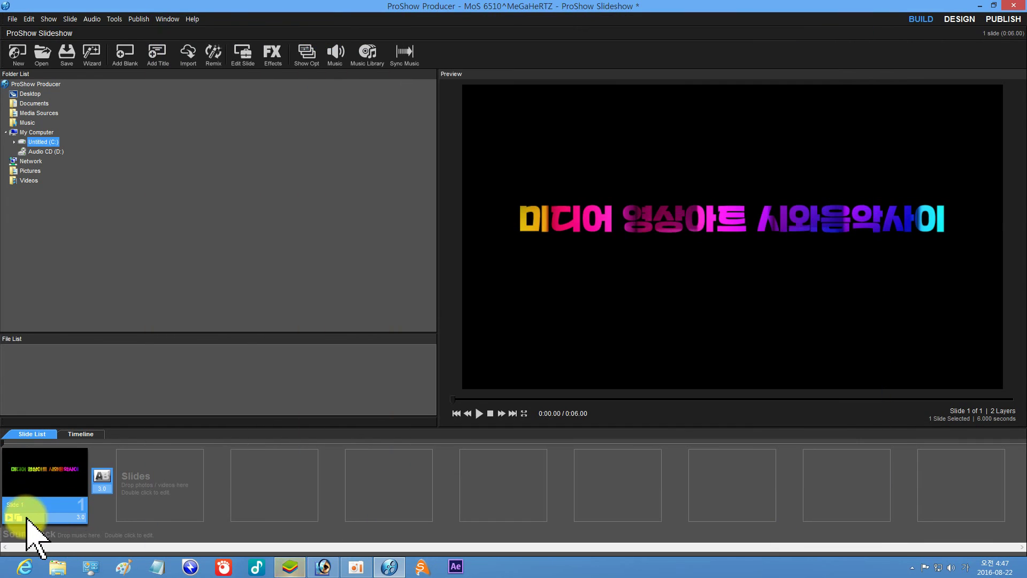
Set slide 1's time to 12 seconds, preview the video-filled text in the slide options and apply
{"action": "left_click", "coordinate": [78, 517]}
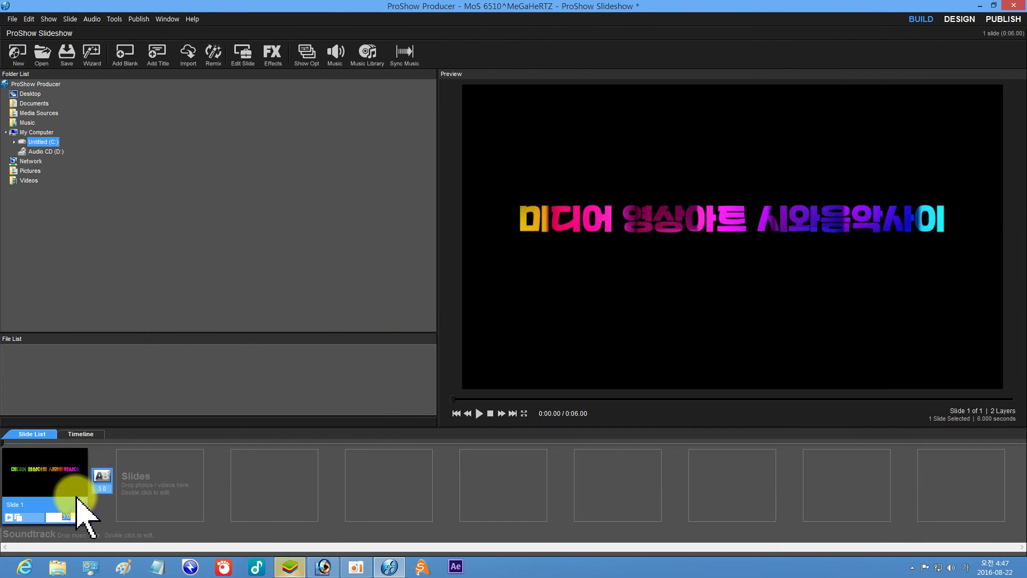
{"action": "type", "text": "12"}
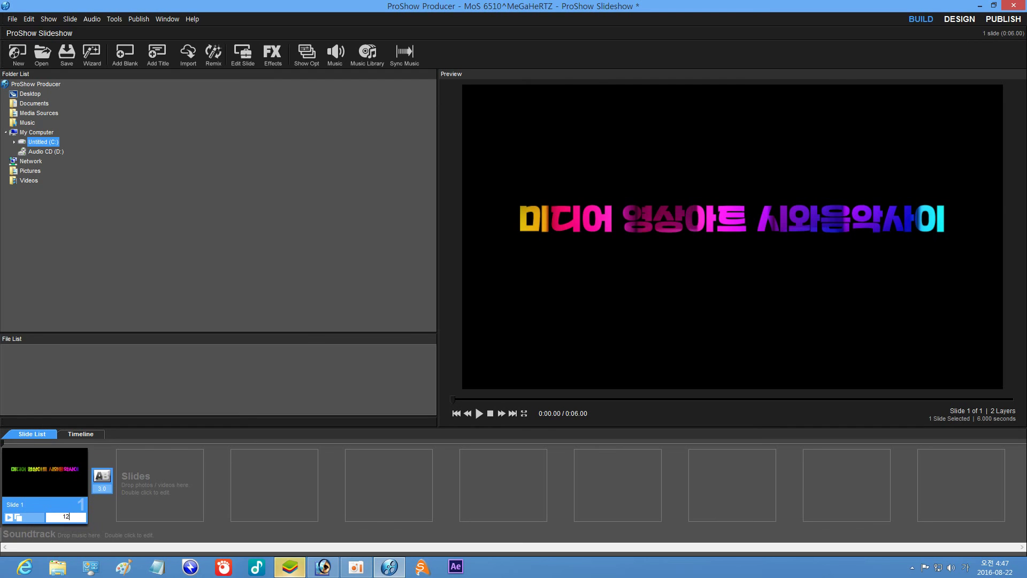
{"action": "double_click", "coordinate": [60, 490]}
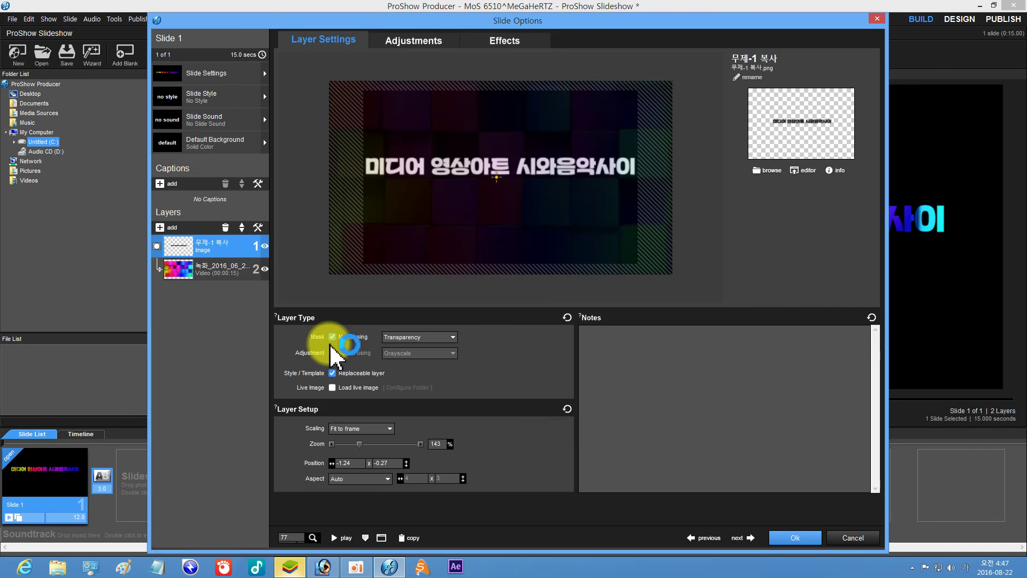
{"action": "left_click", "coordinate": [341, 537]}
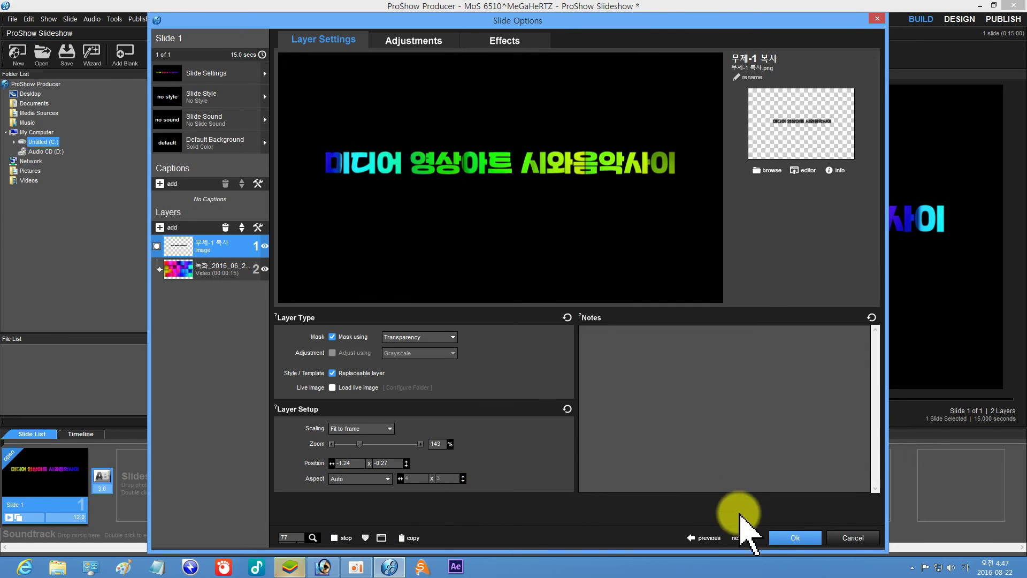
{"action": "left_click", "coordinate": [781, 536]}
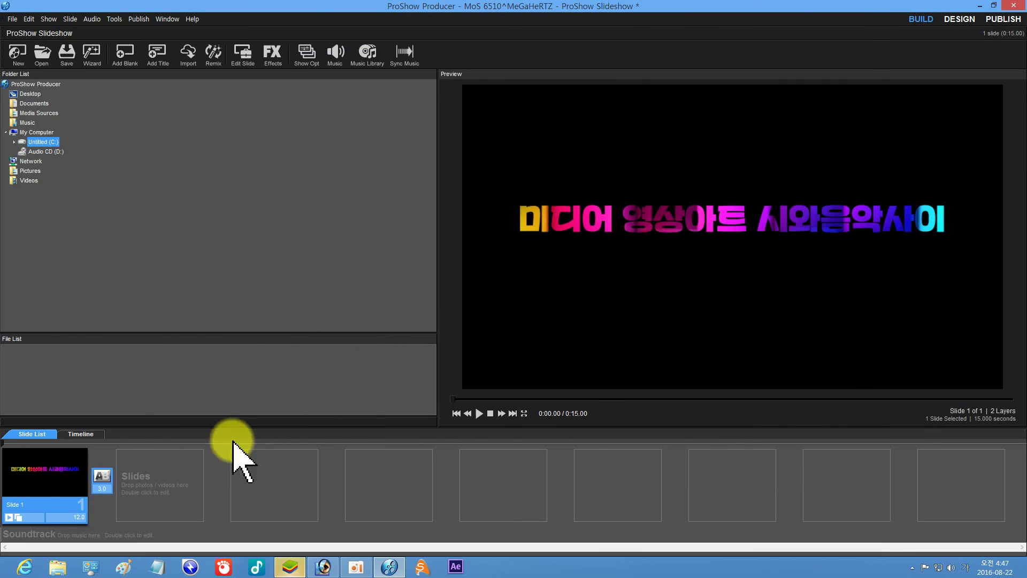
Reopen slide 1's options and move the text mask layer to a position of about -10.6 x -36.62
{"action": "left_click", "coordinate": [45, 469]}
{"action": "double_click", "coordinate": [45, 469]}
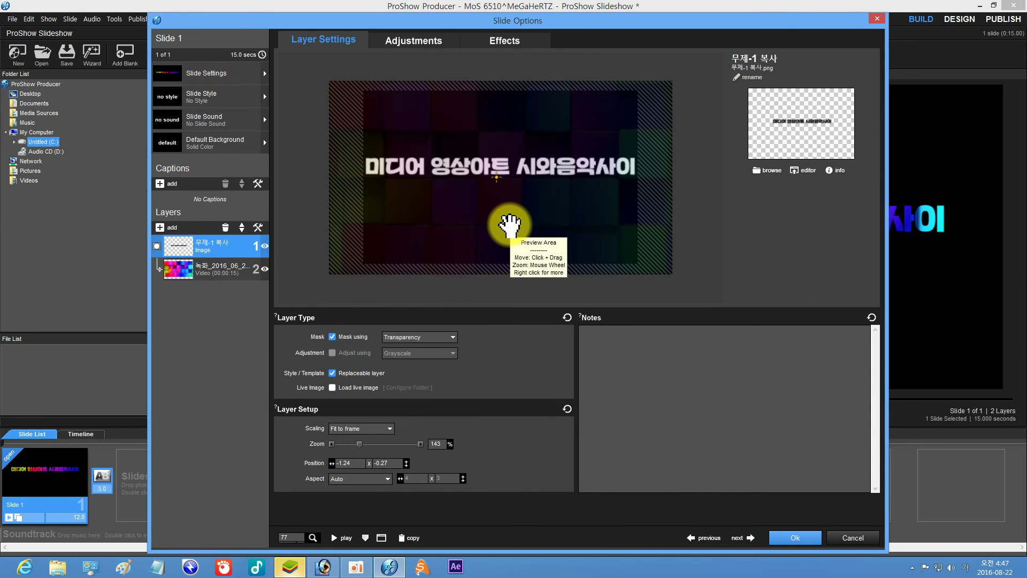
{"action": "left_click_drag", "start_coordinate": [514, 222], "coordinate": [477, 157]}
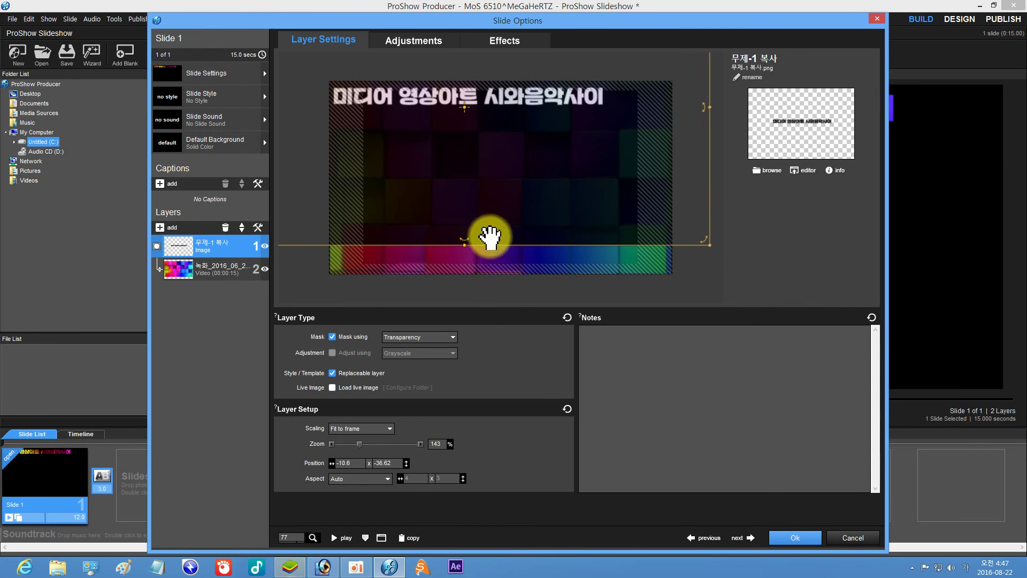
Turn off the text layer's mask and move the cube video layer above it
{"action": "left_click", "coordinate": [229, 268]}
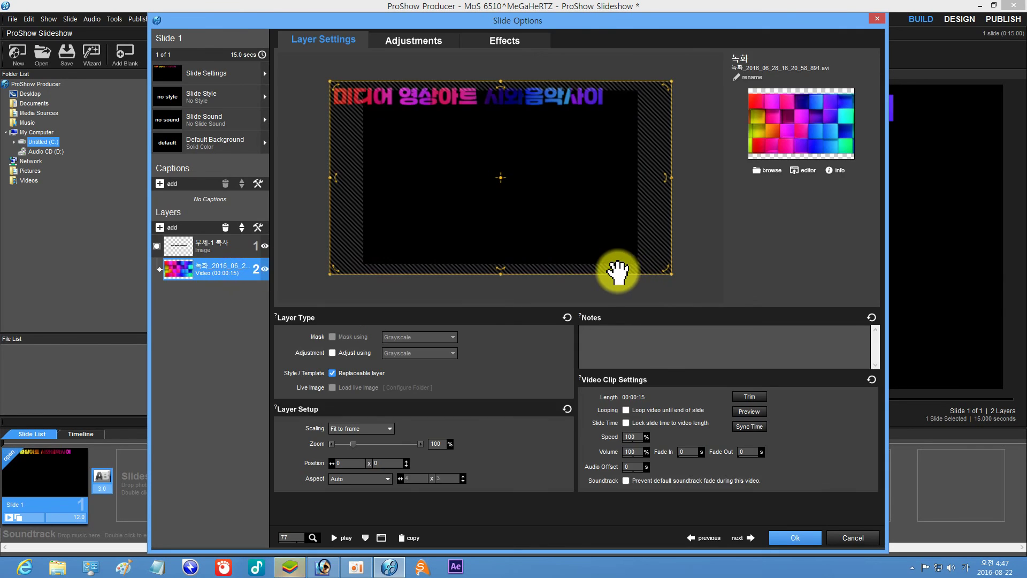
{"action": "left_click_drag", "start_coordinate": [245, 274], "coordinate": [229, 230]}
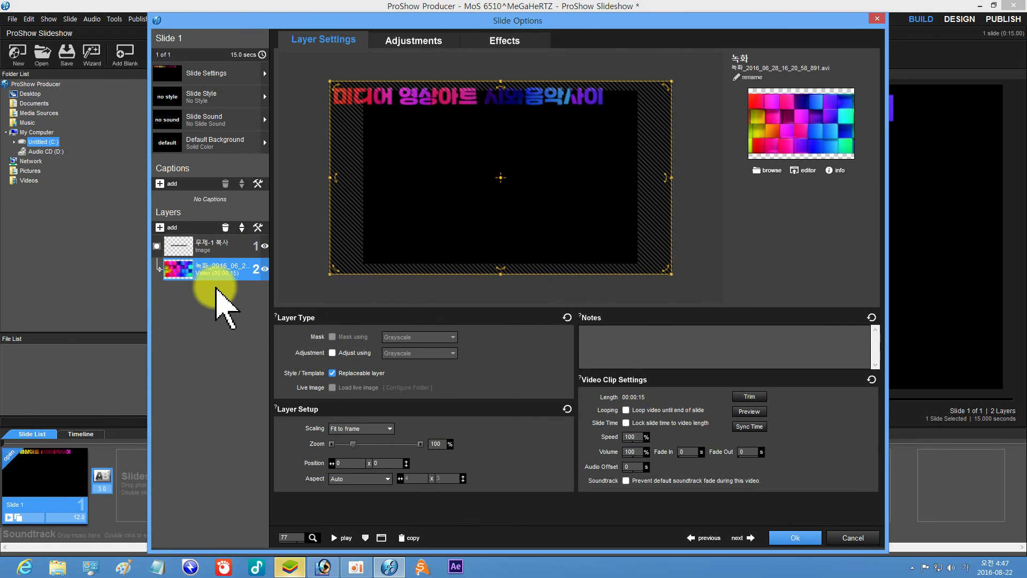
{"action": "left_click", "coordinate": [196, 248]}
{"action": "left_click", "coordinate": [332, 336]}
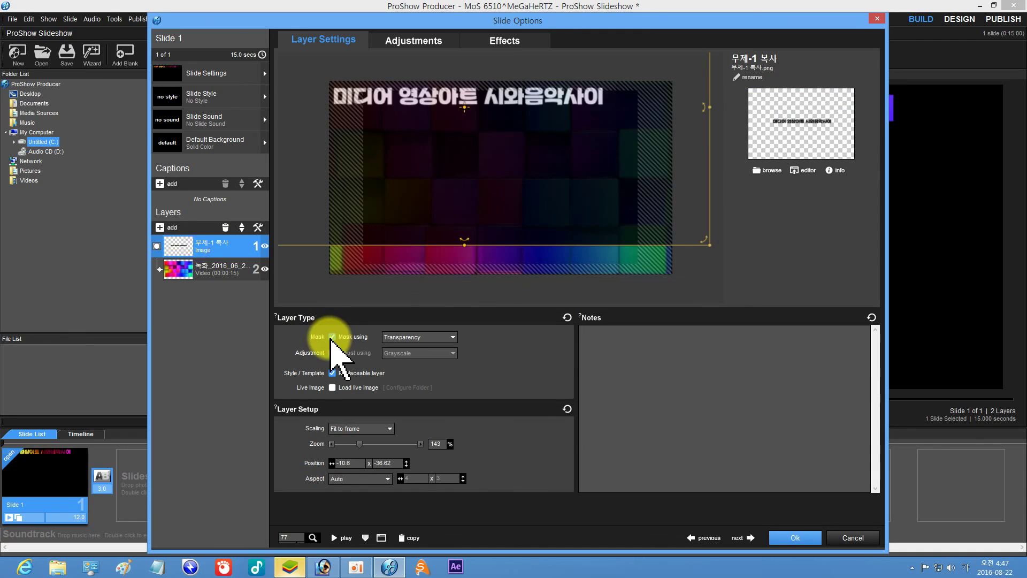
{"action": "left_click", "coordinate": [332, 336]}
{"action": "left_click", "coordinate": [222, 267]}
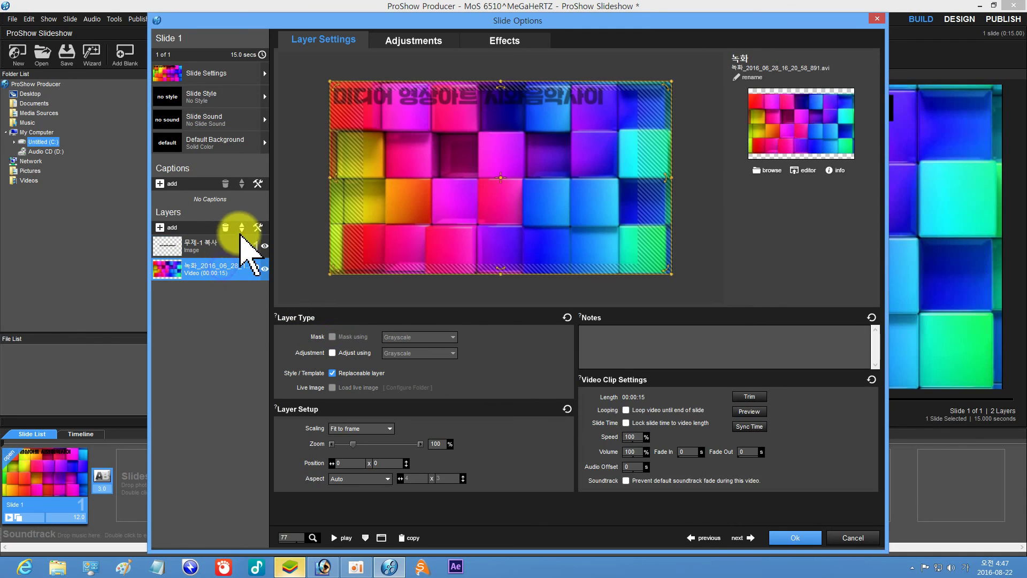
{"action": "left_click", "coordinate": [242, 226]}
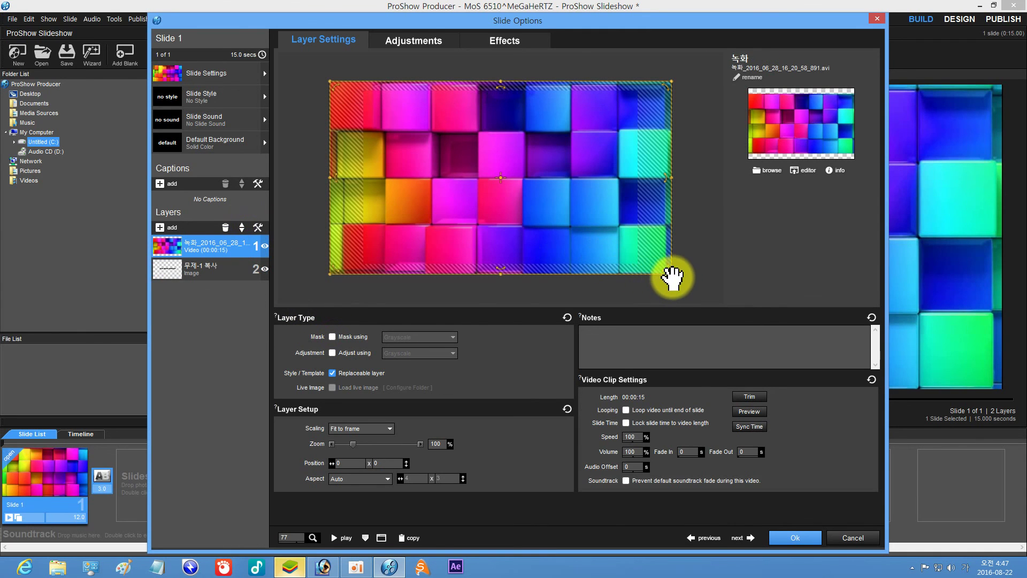
Nudge the cube video layer to about -0.31 x -0.55 and move it back below the text layer
{"action": "mouse_move", "coordinate": [636, 264]}
{"action": "left_mouse_down"}
{"action": "mouse_move", "coordinate": [578, 193]}
{"action": "mouse_move", "coordinate": [610, 160]}
{"action": "mouse_move", "coordinate": [611, 122]}
{"action": "mouse_move", "coordinate": [637, 266]}
{"action": "left_mouse_up"}
{"action": "left_click", "coordinate": [192, 267]}
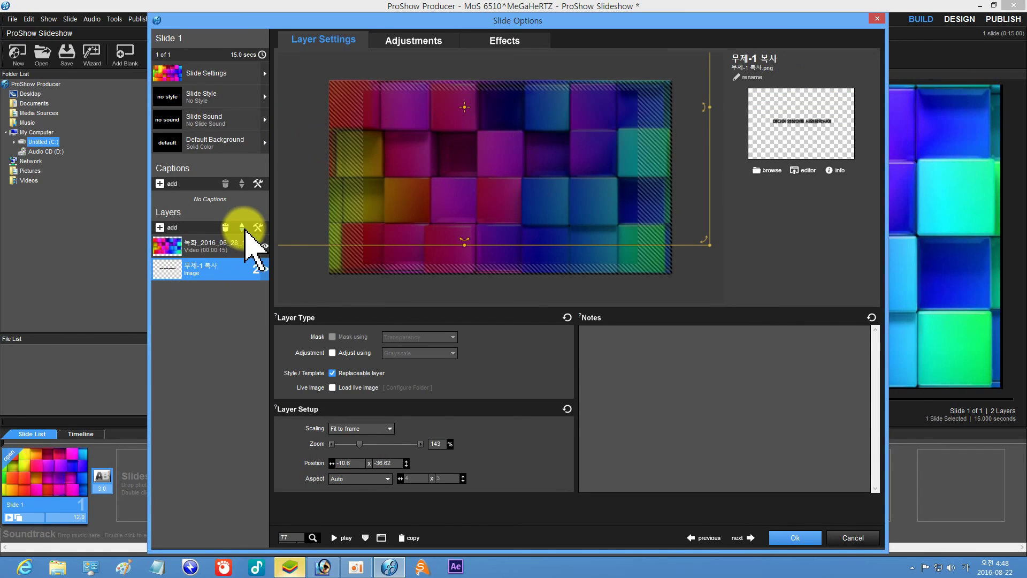
{"action": "left_click", "coordinate": [225, 244]}
{"action": "left_click", "coordinate": [242, 231]}
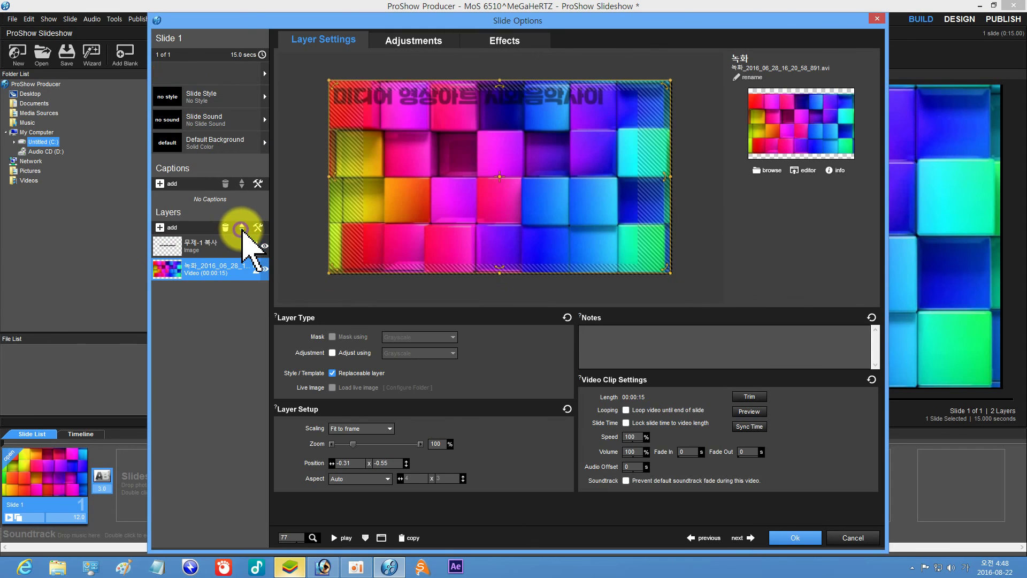
Shrink the text layer to about 95% zoom and place it at about -17.45 x -28.55
{"action": "left_click", "coordinate": [224, 244]}
{"action": "left_click_drag", "start_coordinate": [424, 115], "coordinate": [585, 226]}
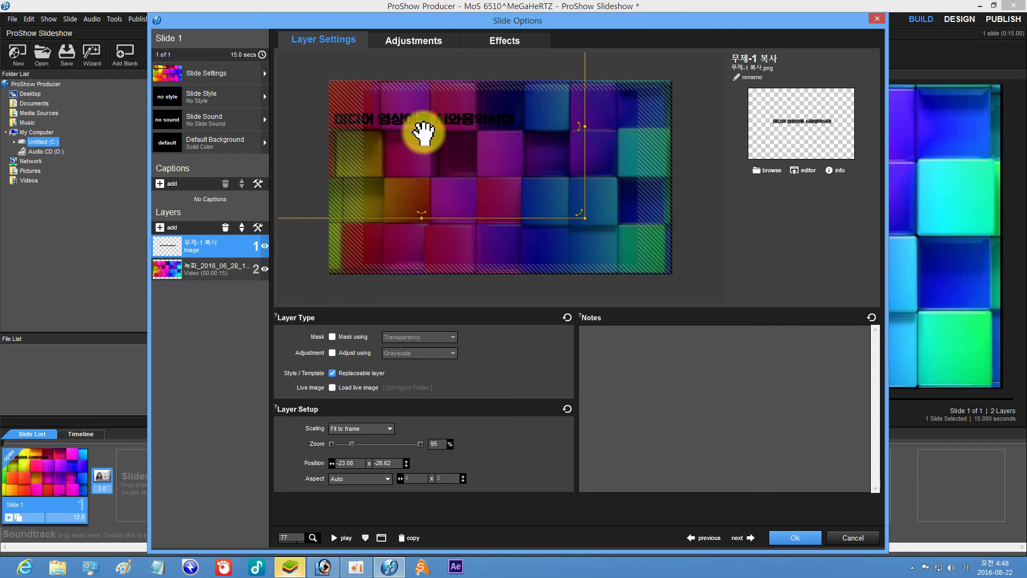
{"action": "left_click_drag", "start_coordinate": [425, 133], "coordinate": [452, 156]}
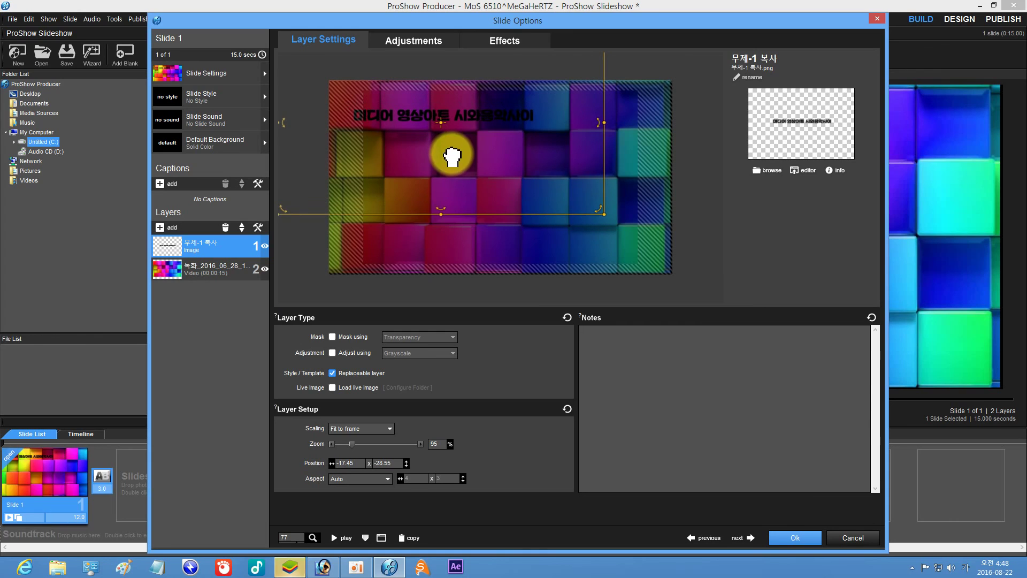
Add a text layer keyframe at about 0.071 seconds with about 120% zoom and a pan of about -17.27 x -38.37
{"action": "left_click", "coordinate": [484, 45]}
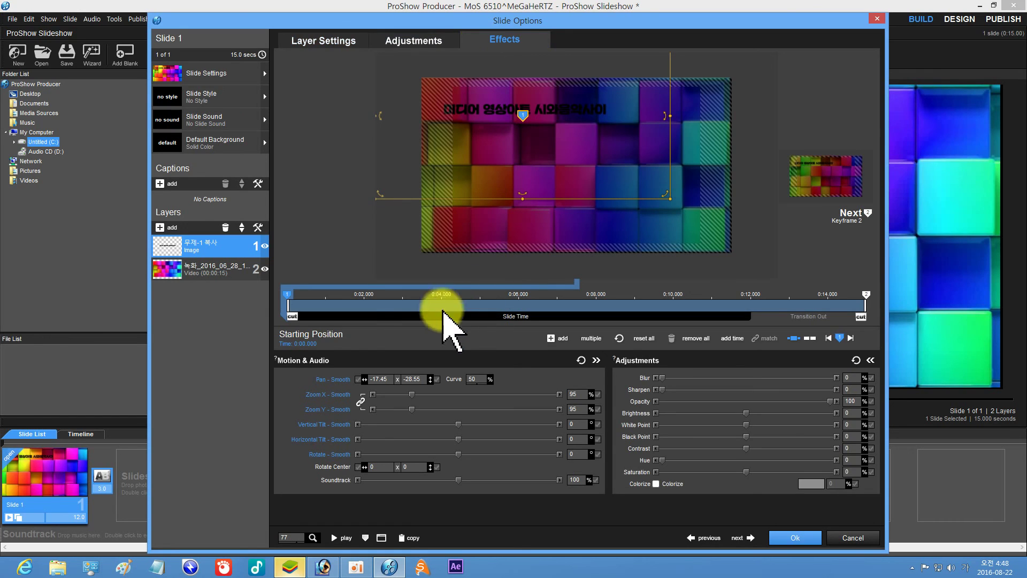
{"action": "double_click", "coordinate": [290, 303]}
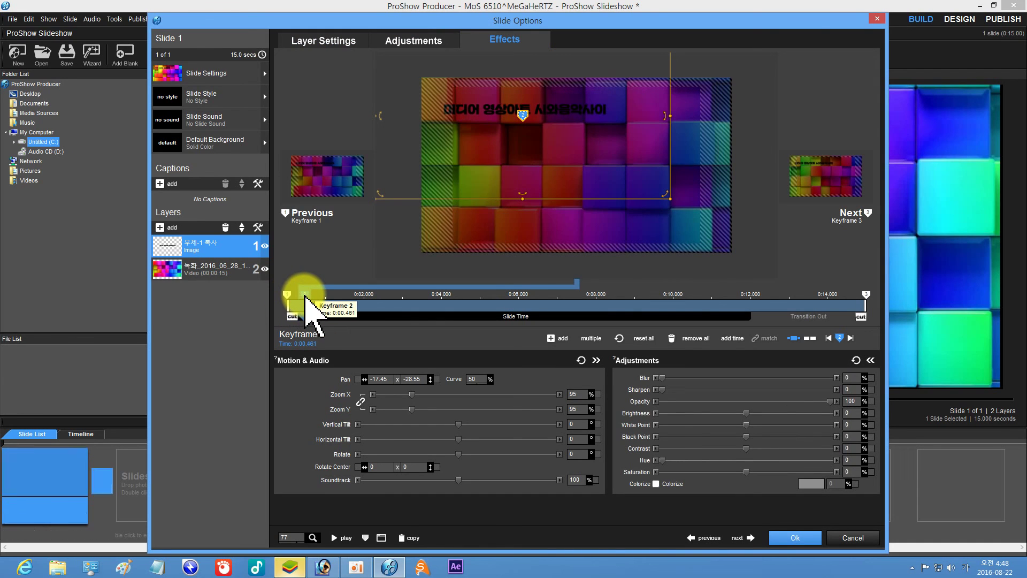
{"action": "left_click_drag", "start_coordinate": [289, 293], "coordinate": [289, 295]}
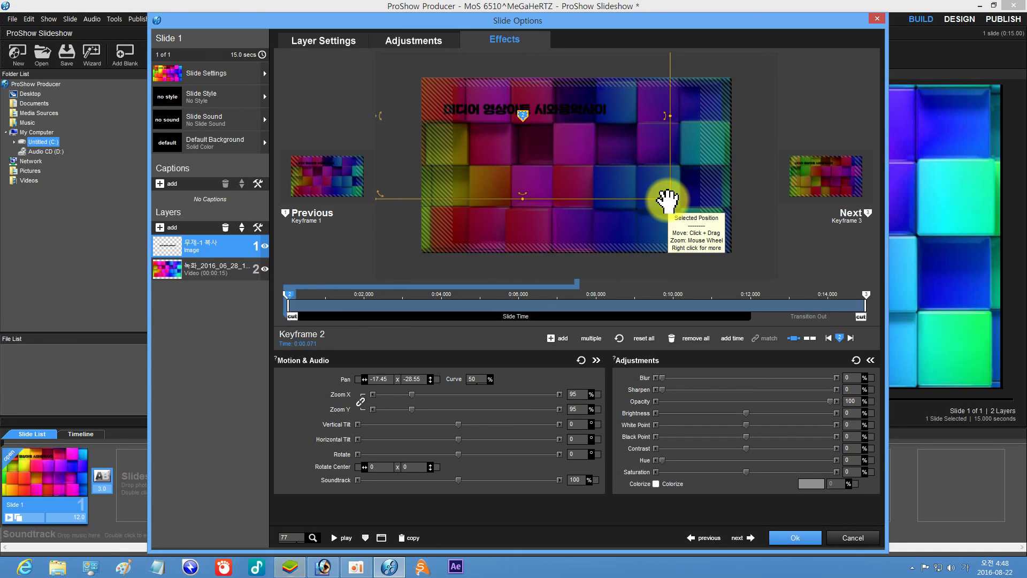
{"action": "left_click_drag", "start_coordinate": [668, 197], "coordinate": [709, 226]}
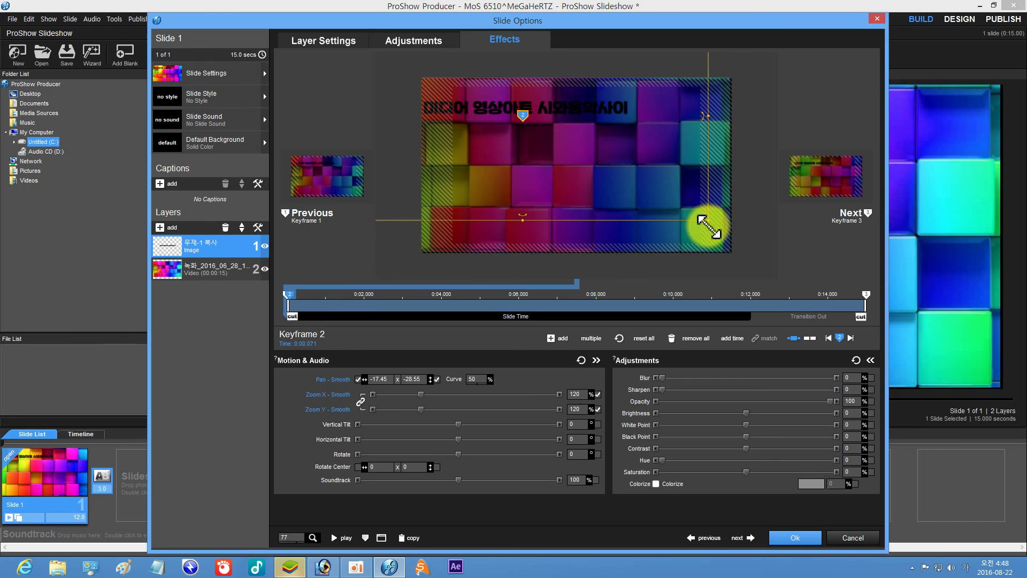
{"action": "left_click_drag", "start_coordinate": [550, 171], "coordinate": [546, 152]}
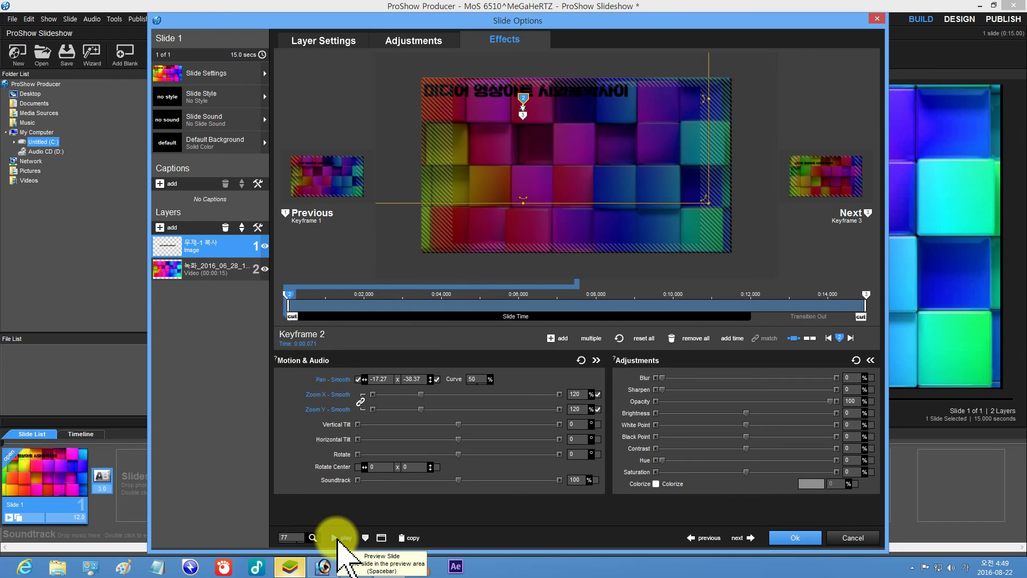
Mask the cube video with the text layer using Transparency again and preview the animated slide
{"action": "left_click", "coordinate": [329, 38]}
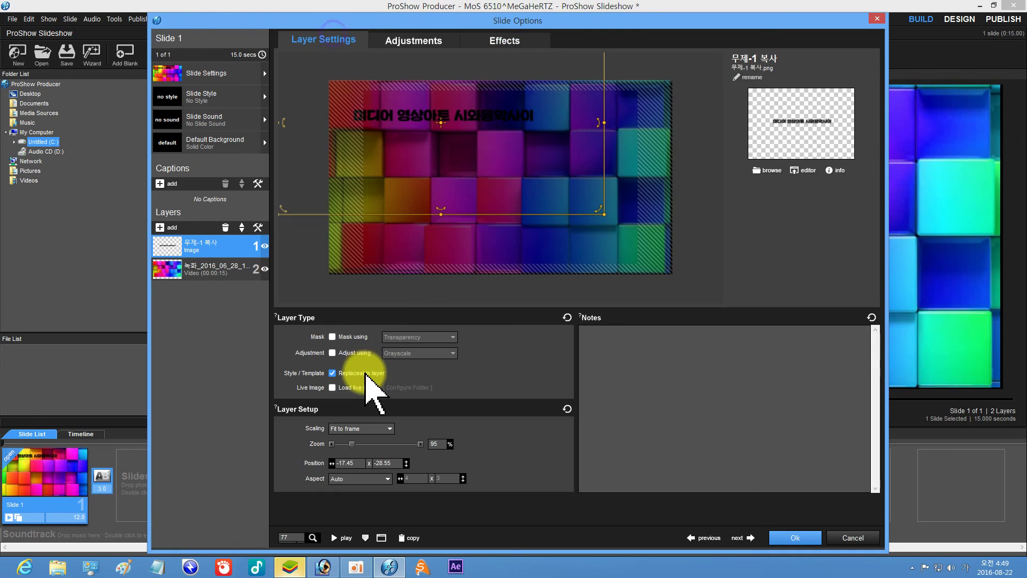
{"action": "left_click", "coordinate": [332, 337]}
{"action": "left_click", "coordinate": [334, 538]}
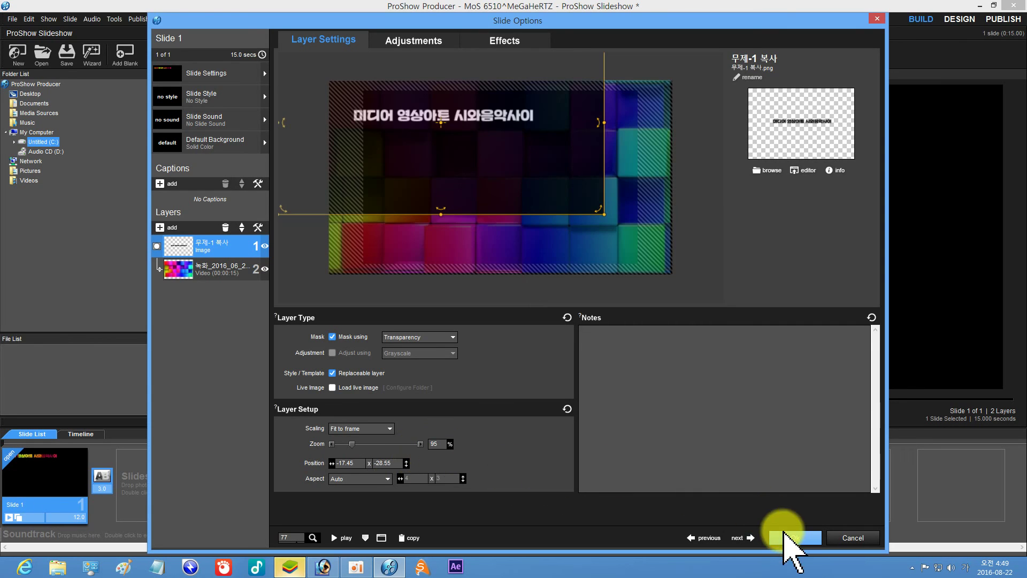
Set the text layer's first keyframe to 360° horizontal tilt and 360° rotation, and preview the animation
{"action": "left_click", "coordinate": [489, 38]}
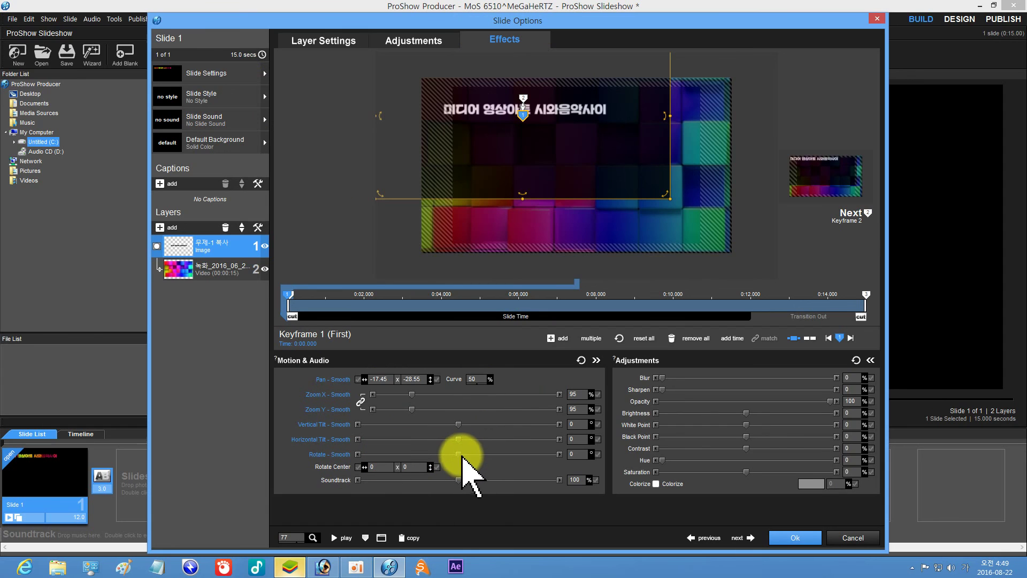
{"action": "left_click_drag", "start_coordinate": [458, 454], "coordinate": [573, 440]}
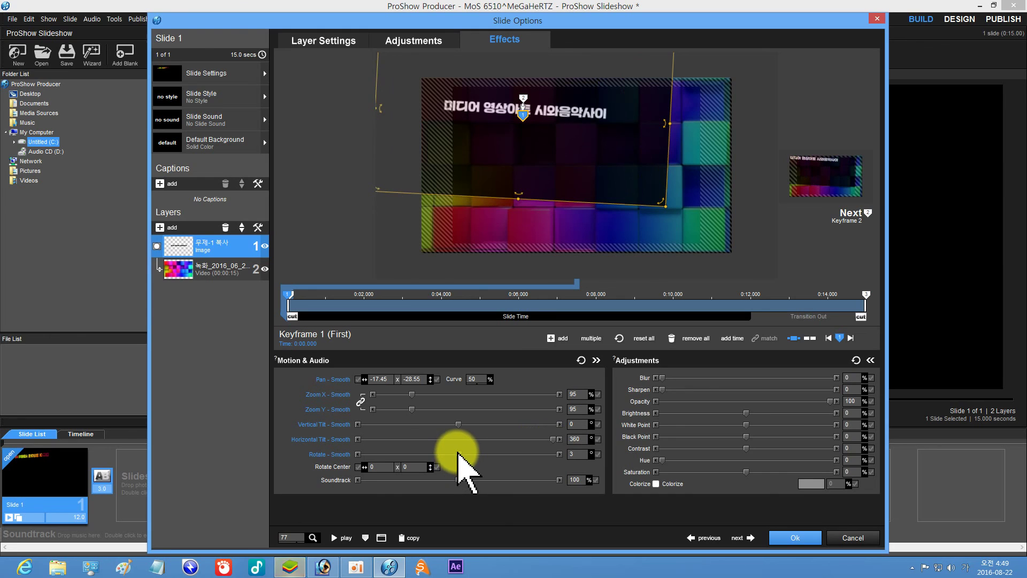
{"action": "left_click_drag", "start_coordinate": [459, 453], "coordinate": [571, 453]}
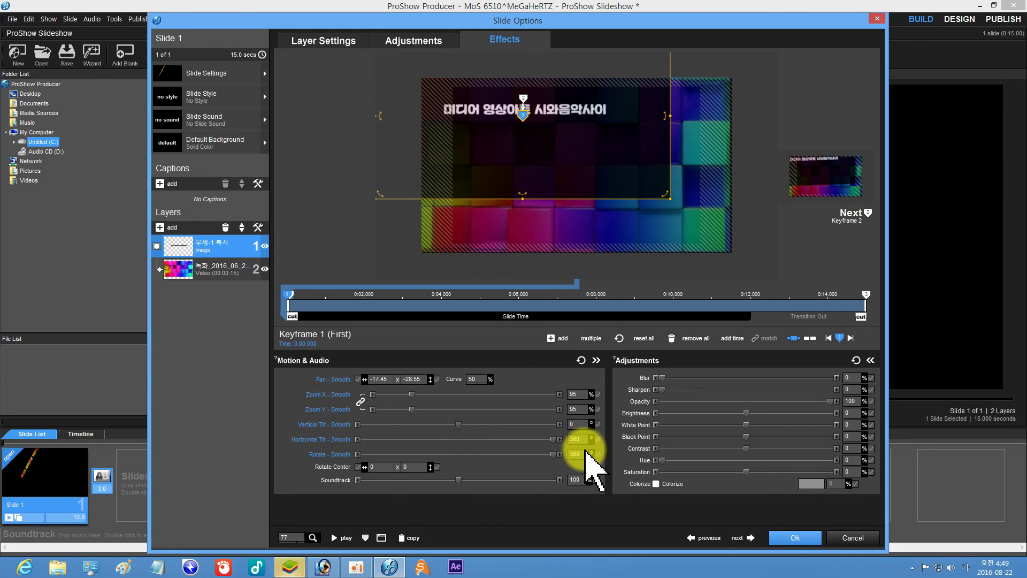
{"action": "left_click", "coordinate": [345, 537]}
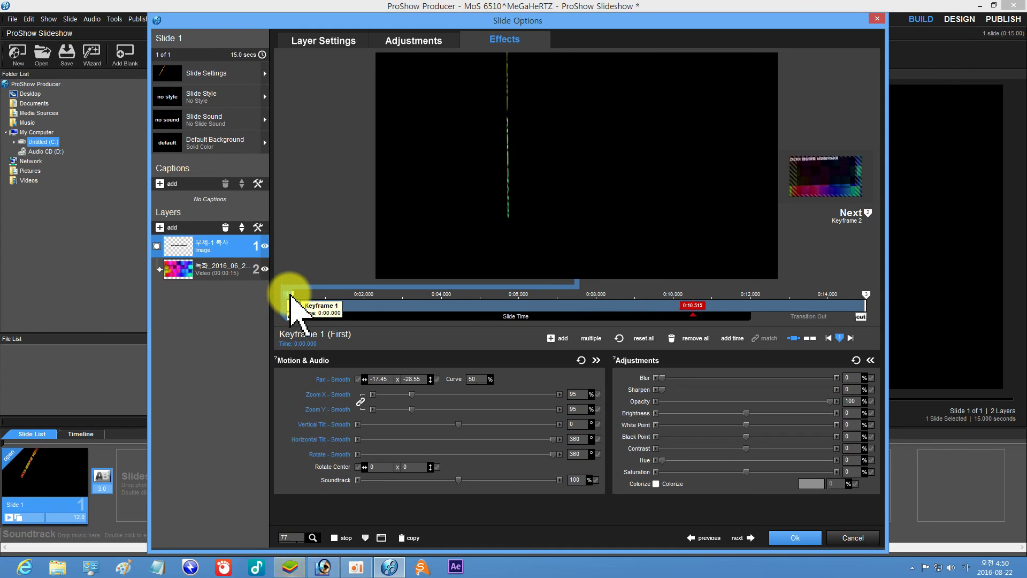
{"action": "left_click_drag", "start_coordinate": [293, 299], "coordinate": [888, 293]}
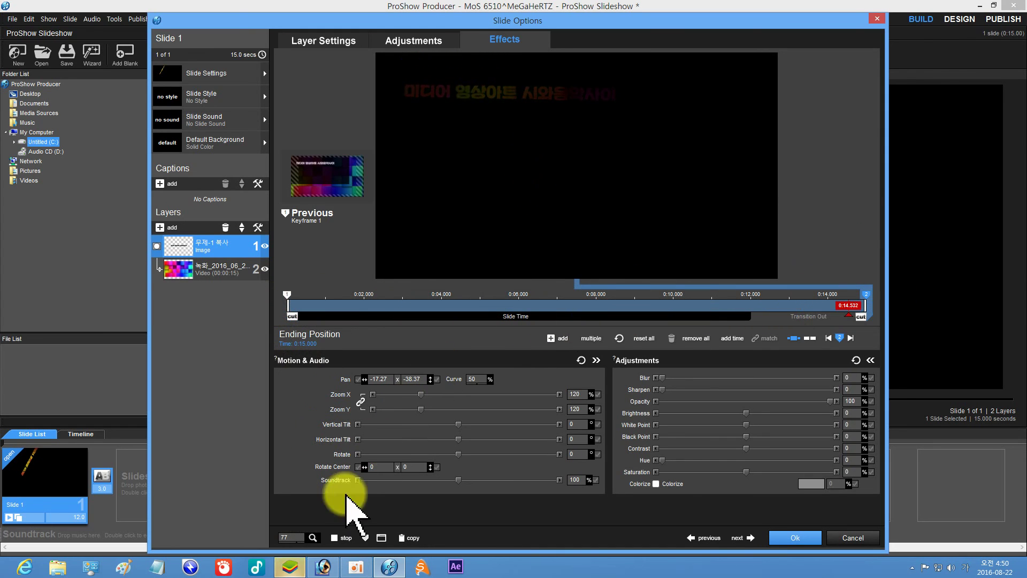
{"action": "left_click", "coordinate": [335, 538]}
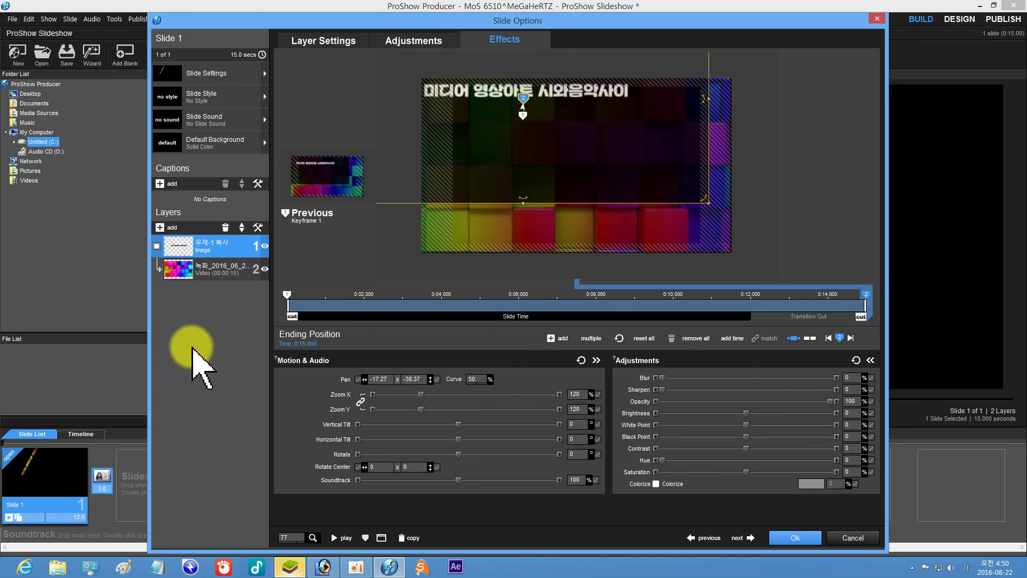
Close the slide options without applying the changes, and exit Photoshop without saving the text document
{"action": "left_click", "coordinate": [164, 229]}
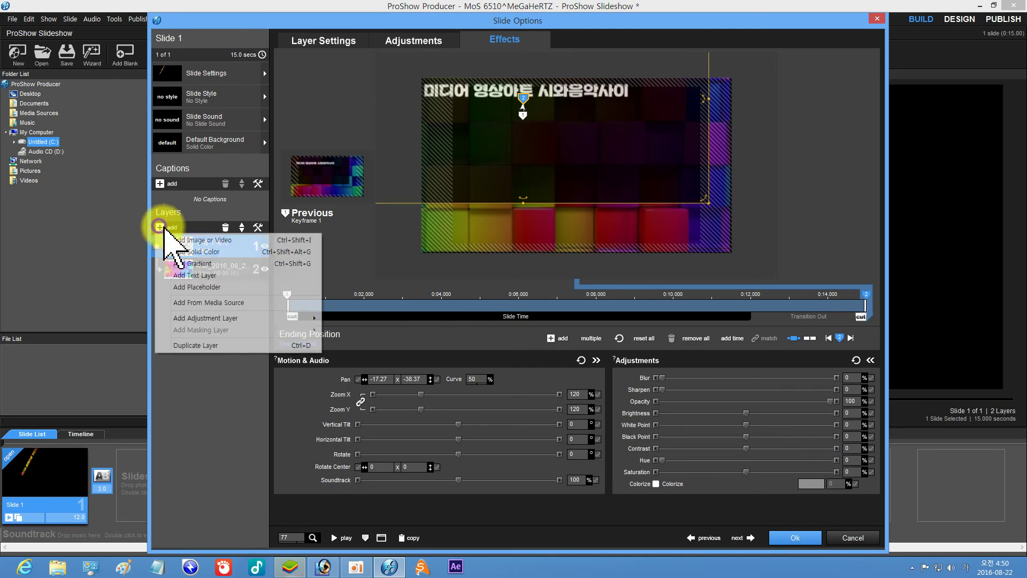
{"action": "left_click", "coordinate": [340, 254]}
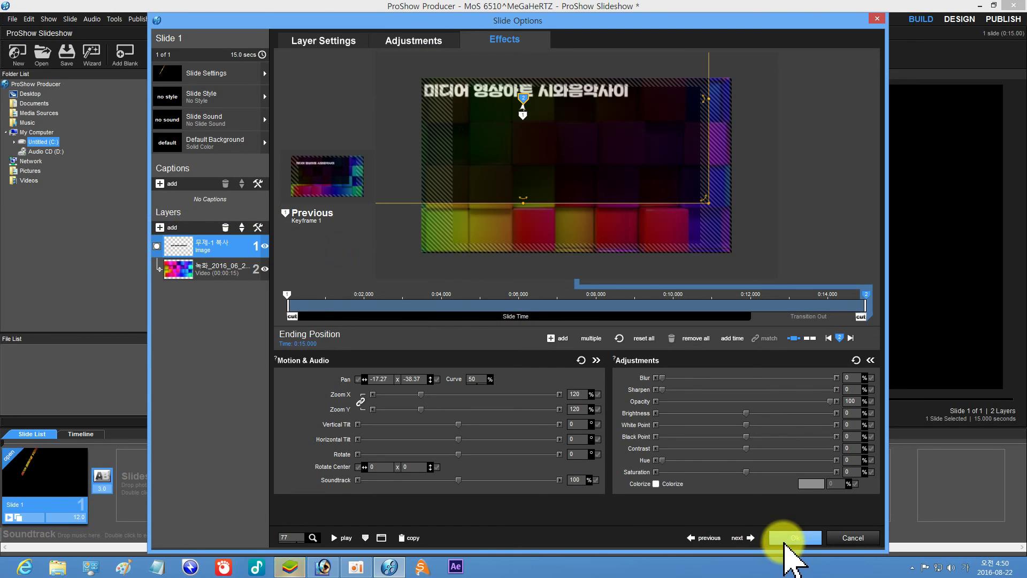
{"action": "left_click", "coordinate": [848, 537]}
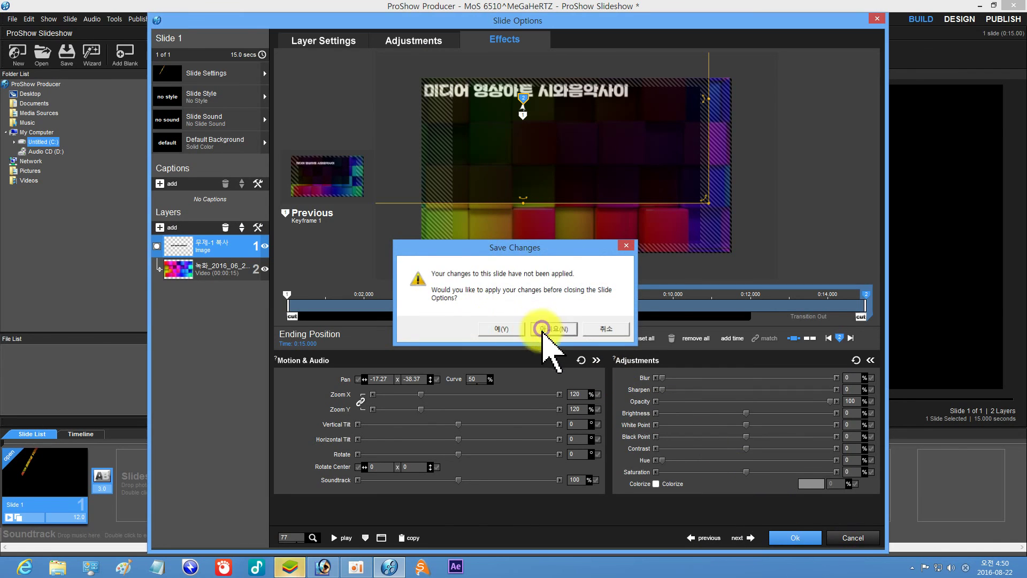
{"action": "left_click", "coordinate": [512, 329]}
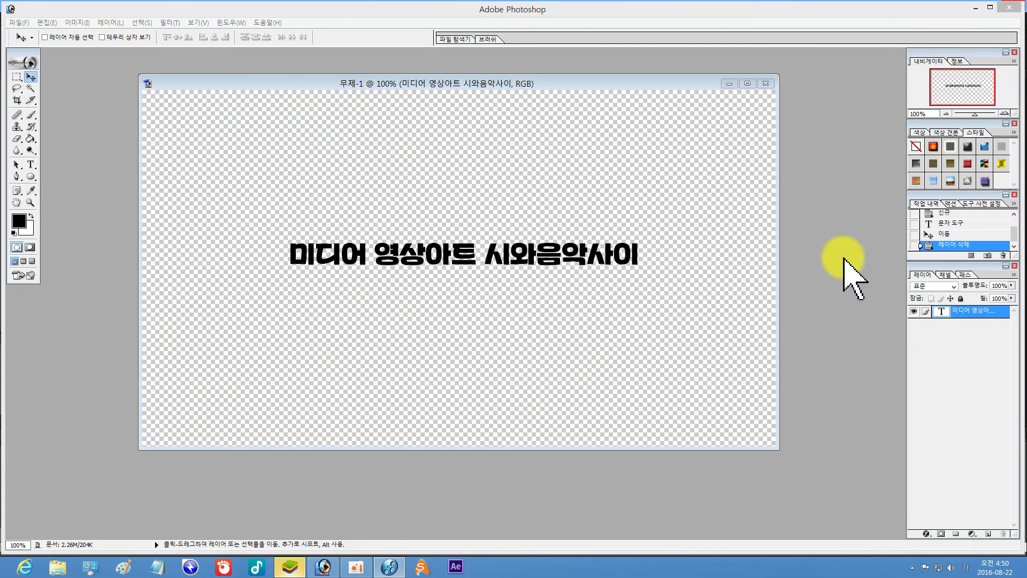
{"action": "left_click", "coordinate": [1009, 7]}
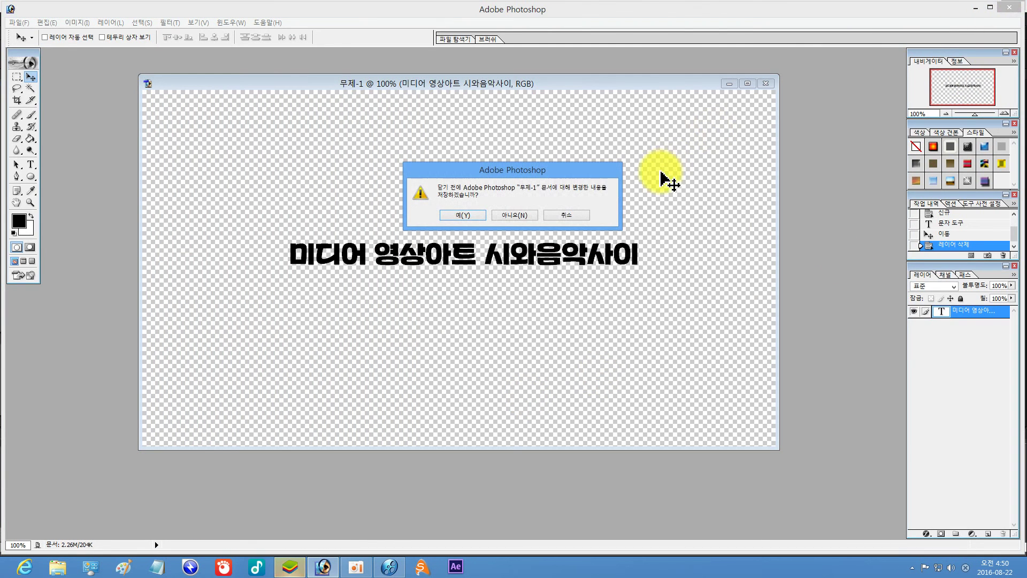
{"action": "left_click", "coordinate": [519, 213]}
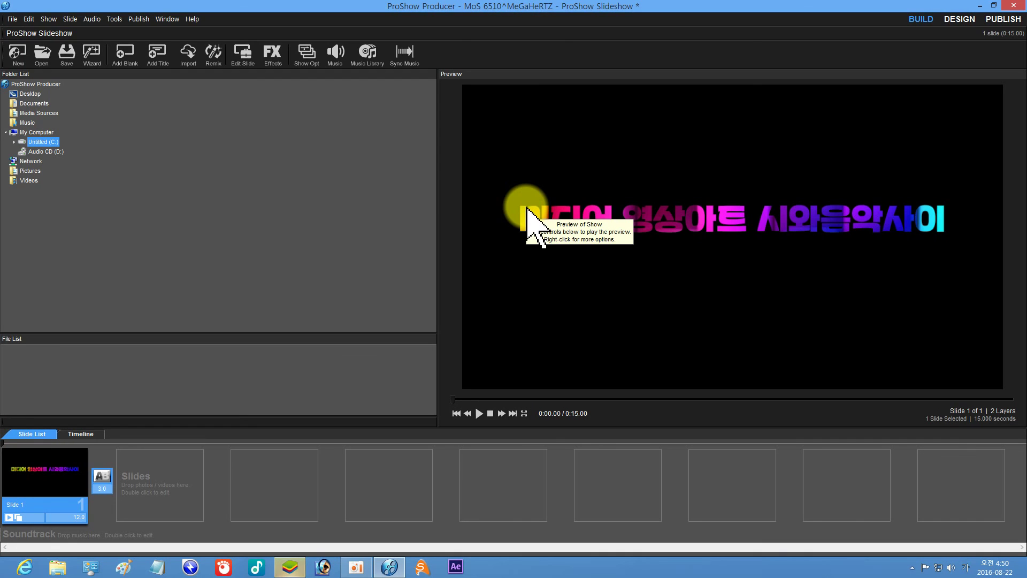
Preview the show briefly and add the video 녹화_2016_06_27_13_18_52_191 to Slide 1 as a new layer
{"action": "left_click", "coordinate": [479, 414]}
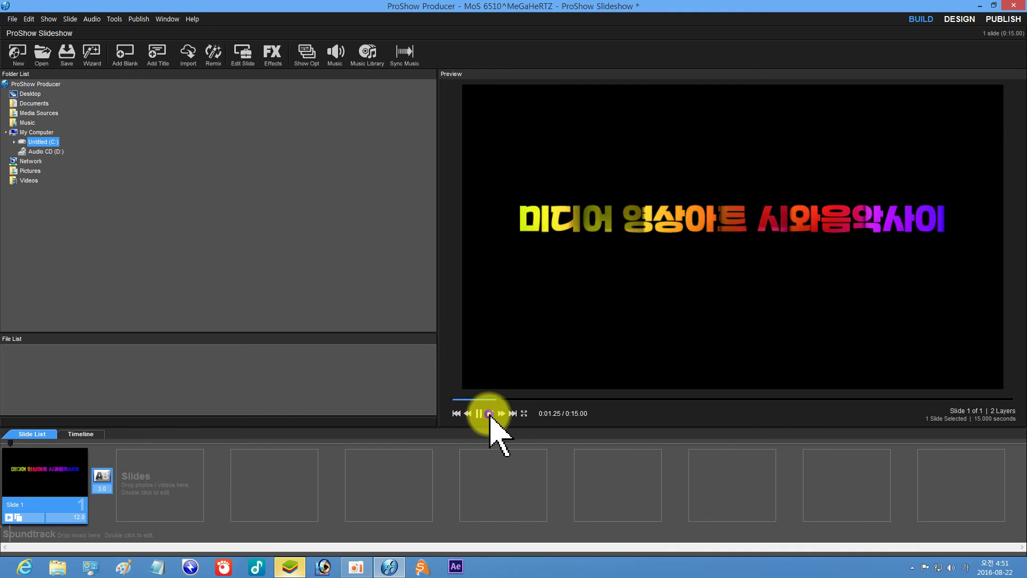
{"action": "double_click", "coordinate": [78, 473]}
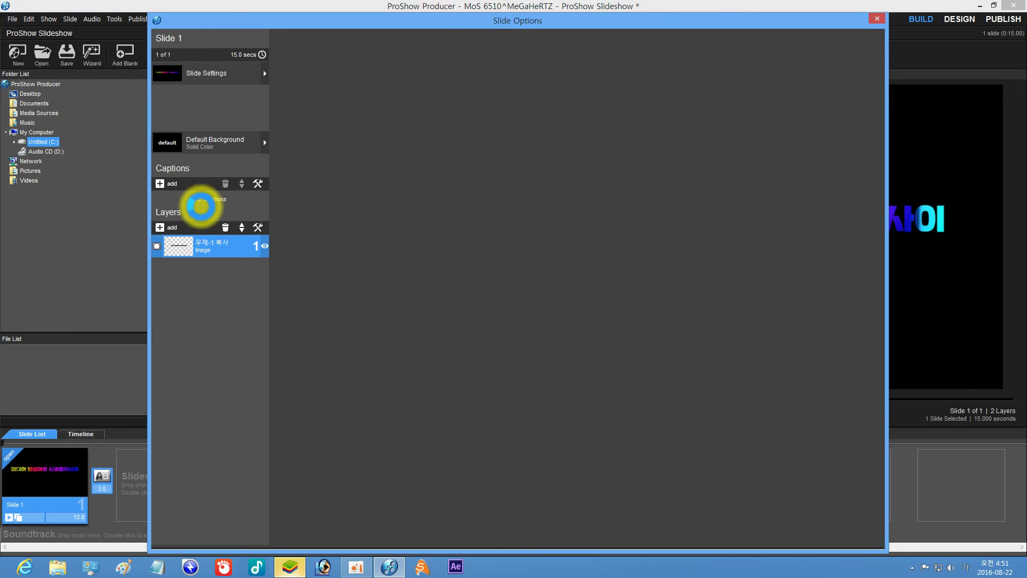
{"action": "left_click", "coordinate": [164, 228]}
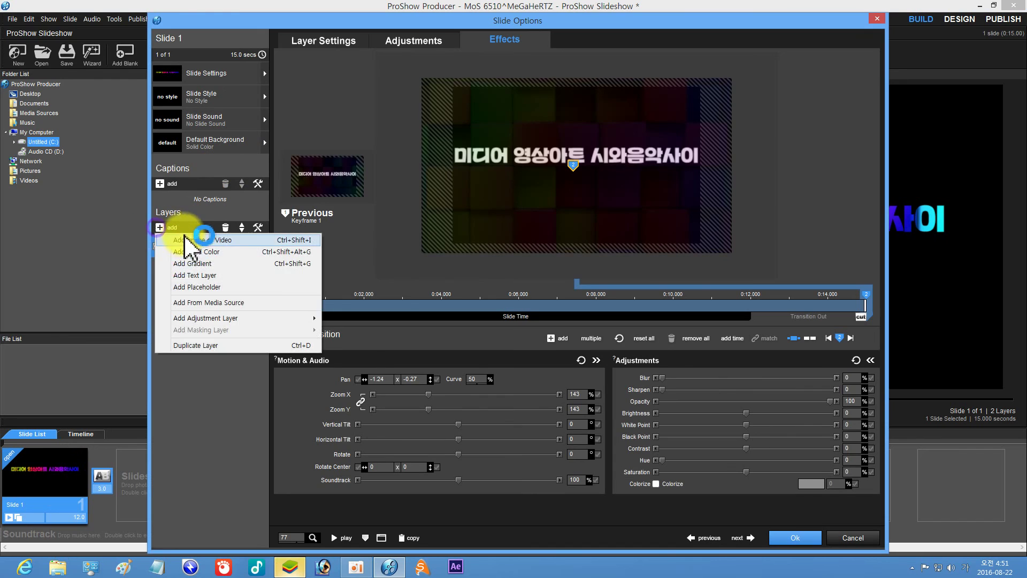
{"action": "left_click", "coordinate": [193, 240]}
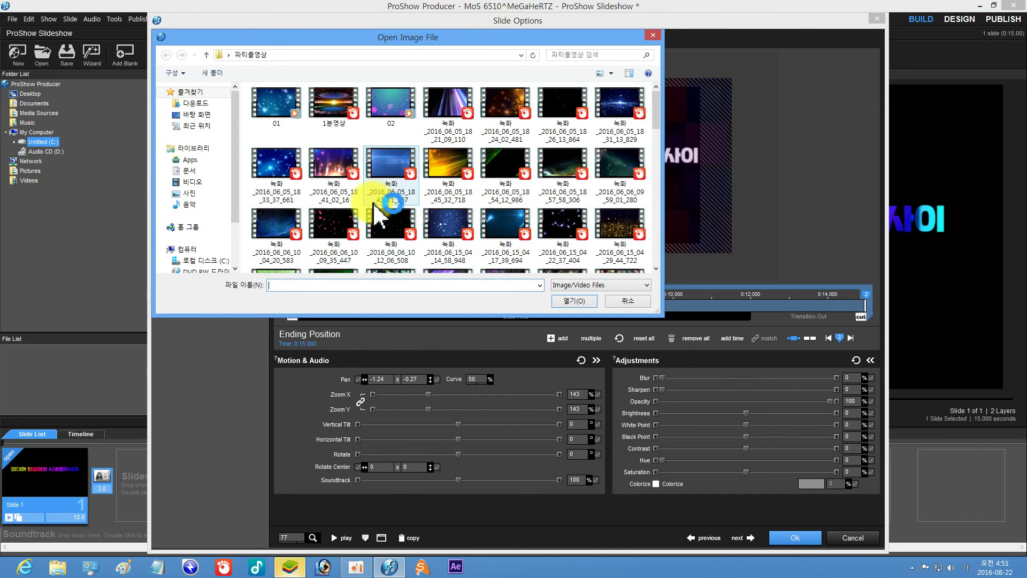
{"action": "left_click_drag", "start_coordinate": [655, 109], "coordinate": [651, 214]}
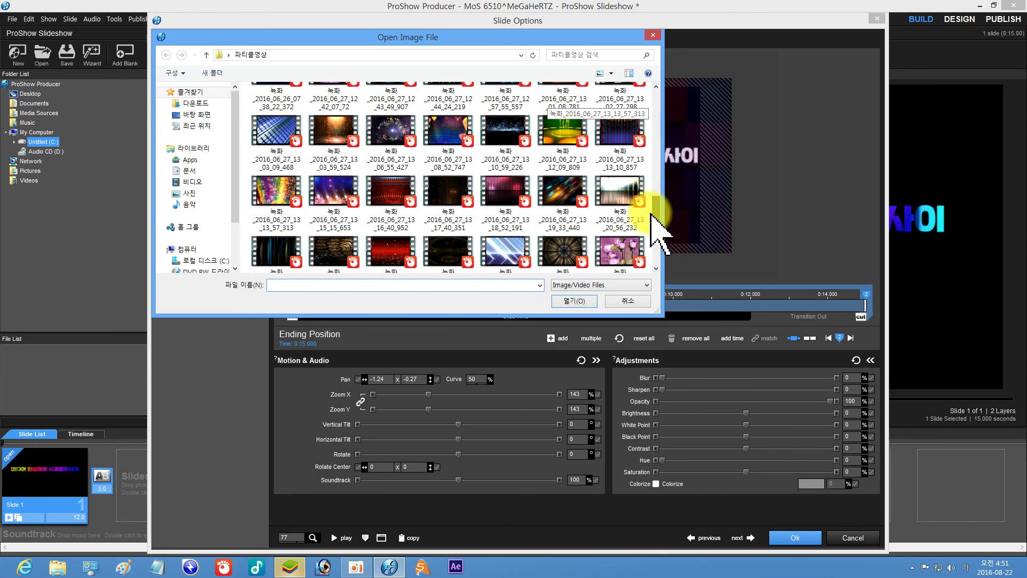
{"action": "left_click", "coordinate": [494, 185]}
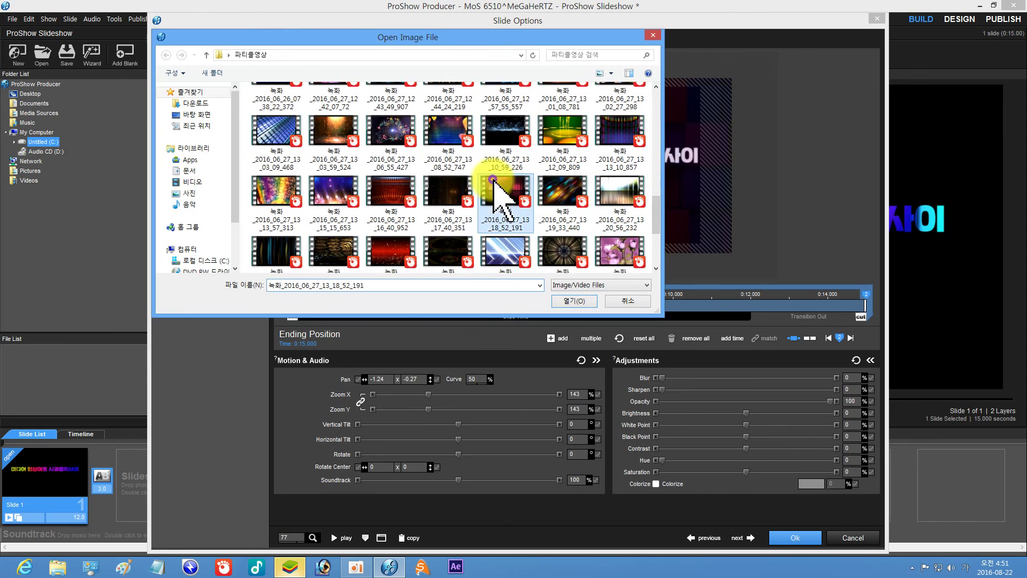
{"action": "left_click", "coordinate": [572, 301]}
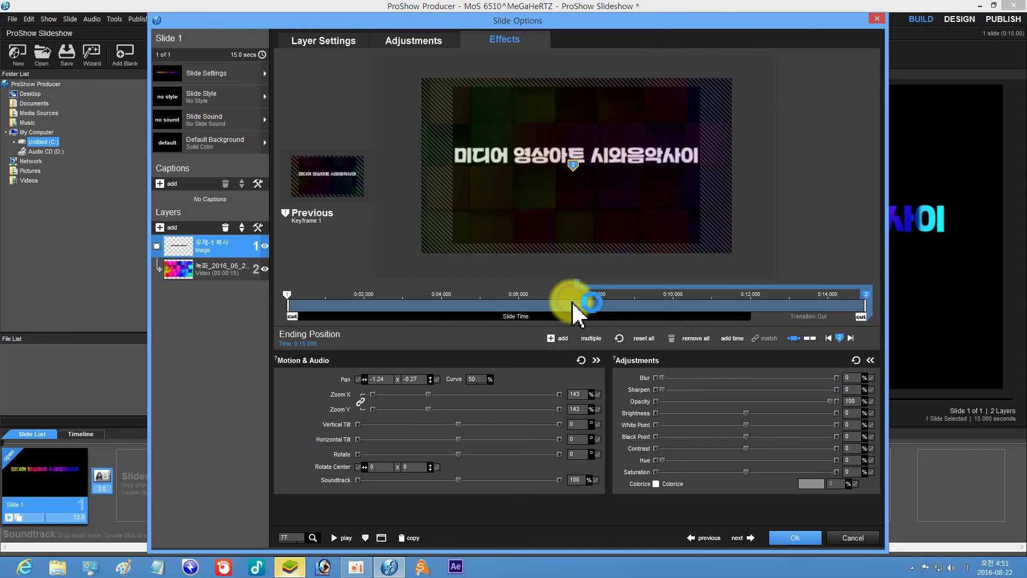
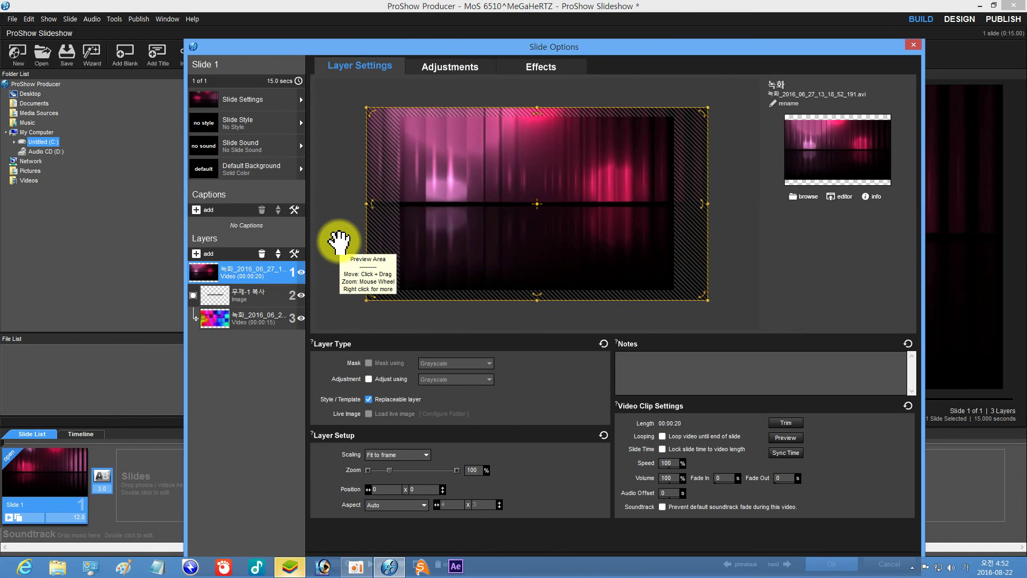
Move the newly added curtain video layer below the text and cube video layers, and preview the slide
{"action": "mouse_move", "coordinate": [270, 270]}
{"action": "left_mouse_down"}
{"action": "mouse_move", "coordinate": [257, 286]}
{"action": "mouse_move", "coordinate": [252, 334]}
{"action": "mouse_move", "coordinate": [257, 267]}
{"action": "left_mouse_up"}
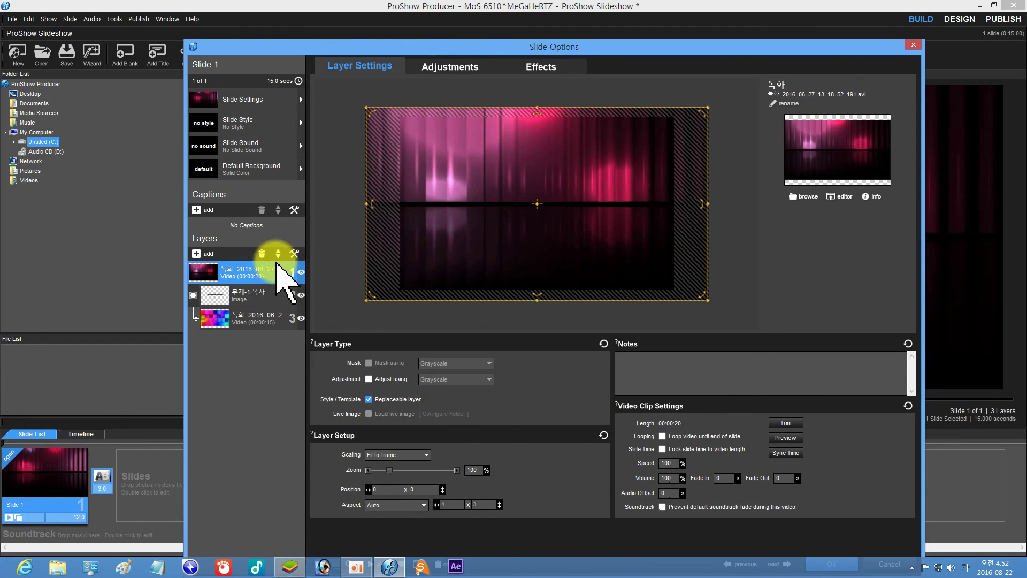
{"action": "double_click", "coordinate": [277, 255]}
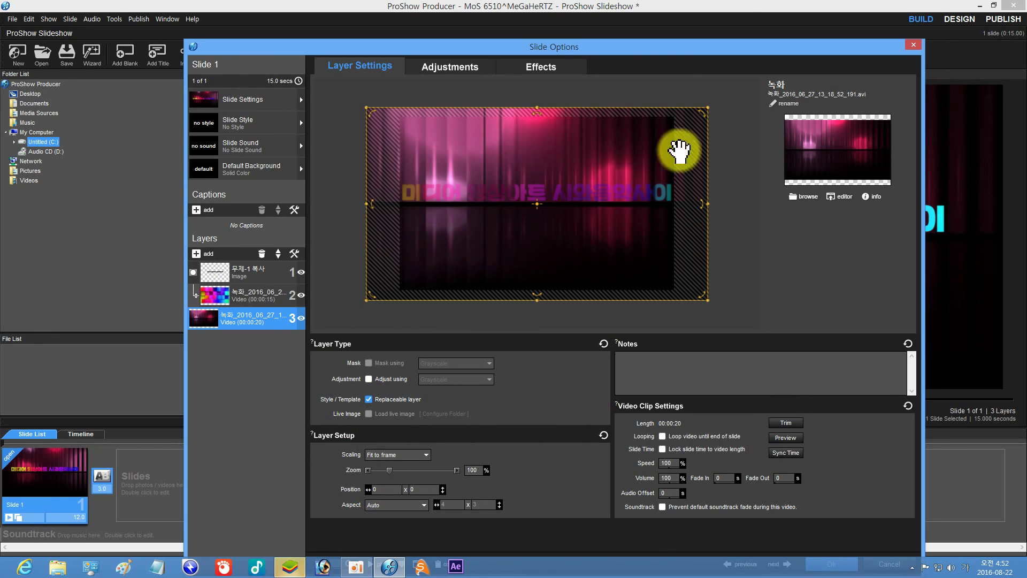
{"action": "left_click_drag", "start_coordinate": [662, 53], "coordinate": [657, 11]}
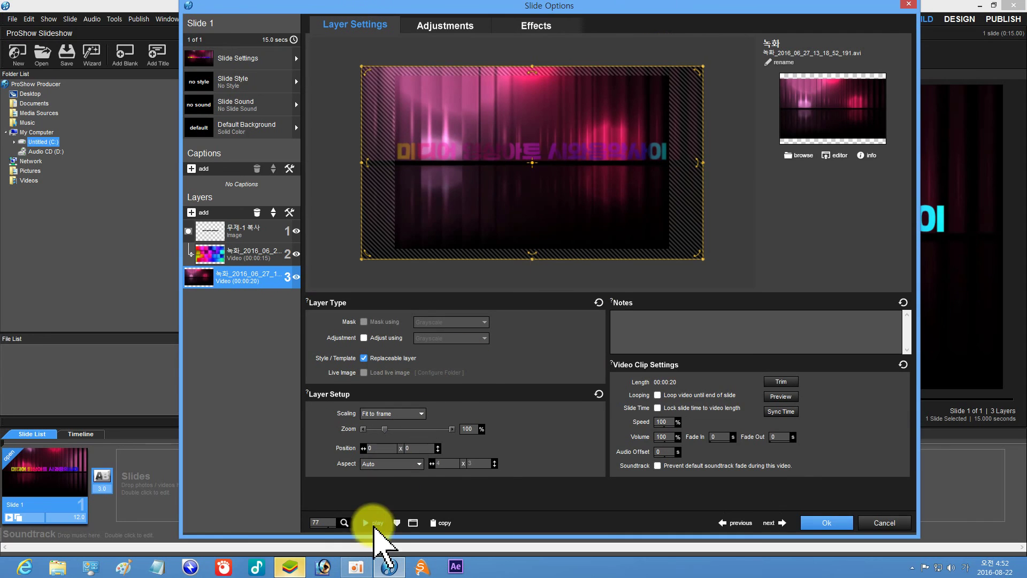
{"action": "left_click", "coordinate": [368, 523]}
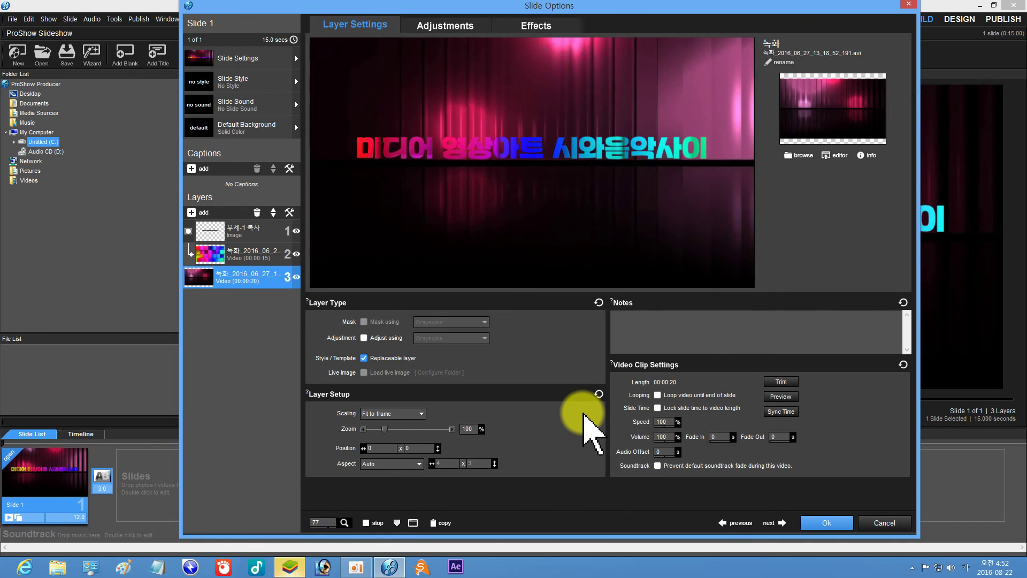
{"action": "left_click", "coordinate": [377, 522]}
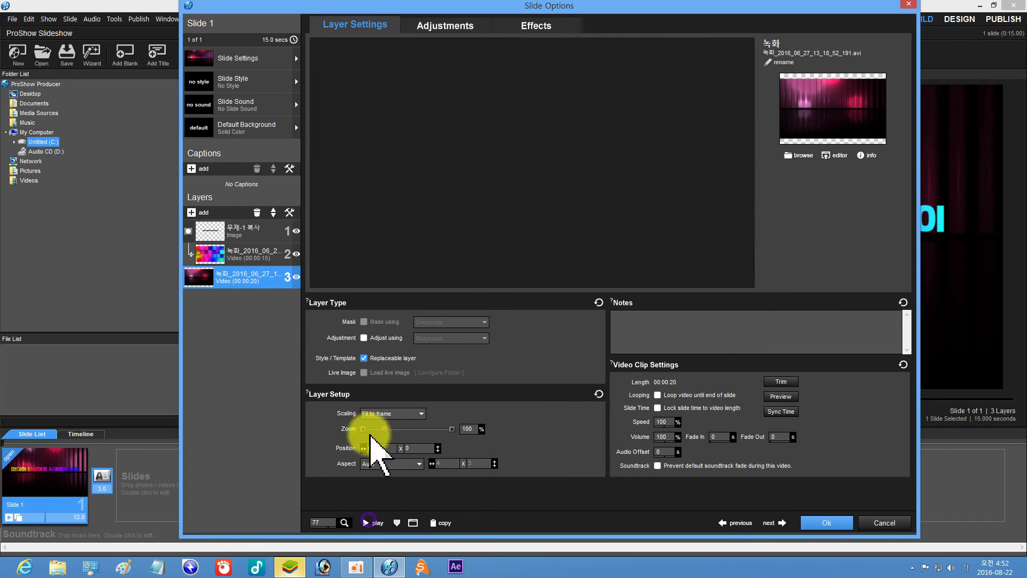
Open the text layer's motion effects at its ending keyframe
{"action": "left_click", "coordinate": [241, 234]}
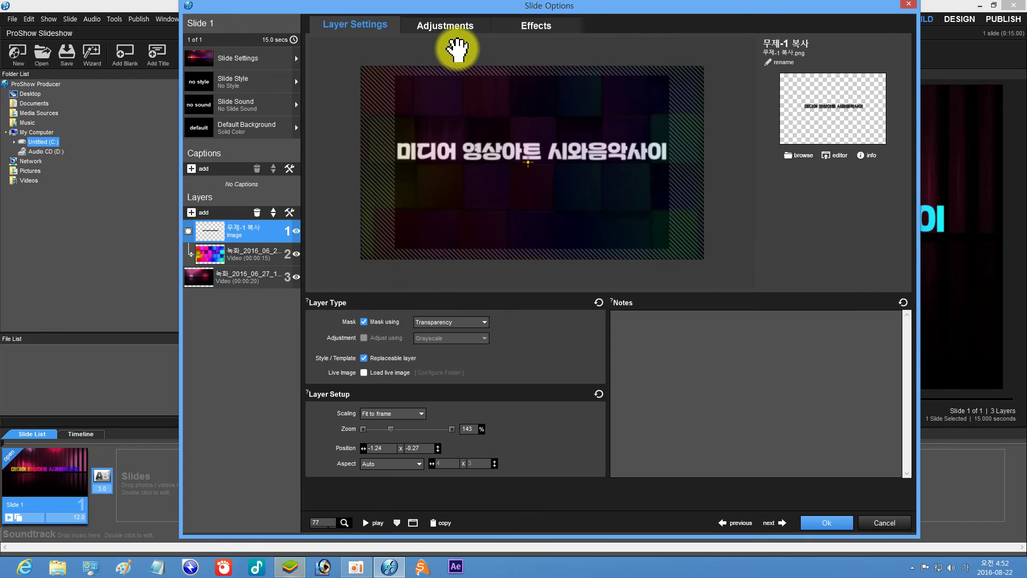
{"action": "left_click", "coordinate": [530, 24]}
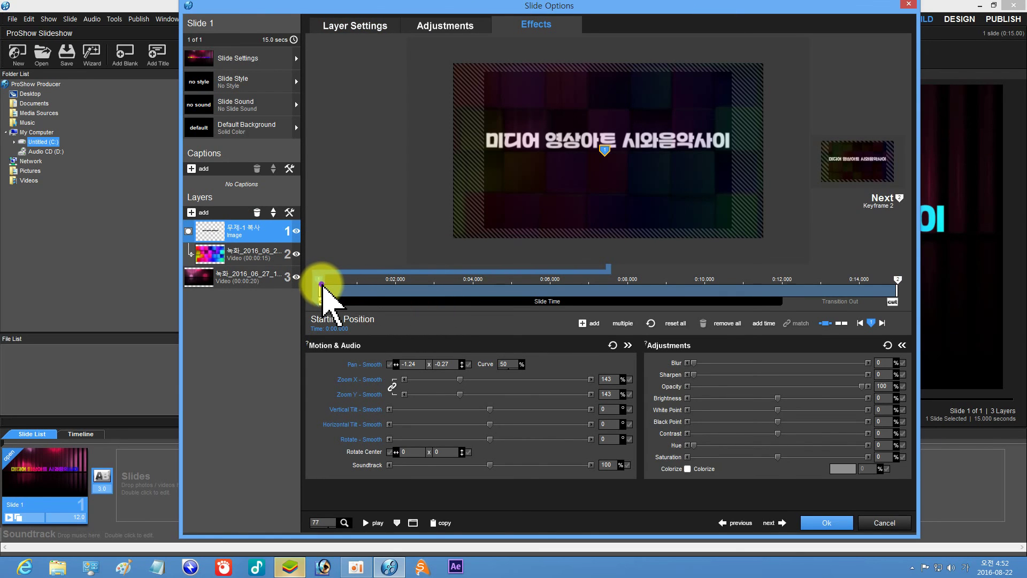
{"action": "mouse_move", "coordinate": [322, 289]}
{"action": "left_mouse_down"}
{"action": "mouse_move", "coordinate": [371, 279]}
{"action": "mouse_move", "coordinate": [532, 291]}
{"action": "mouse_move", "coordinate": [909, 280]}
{"action": "left_mouse_up"}
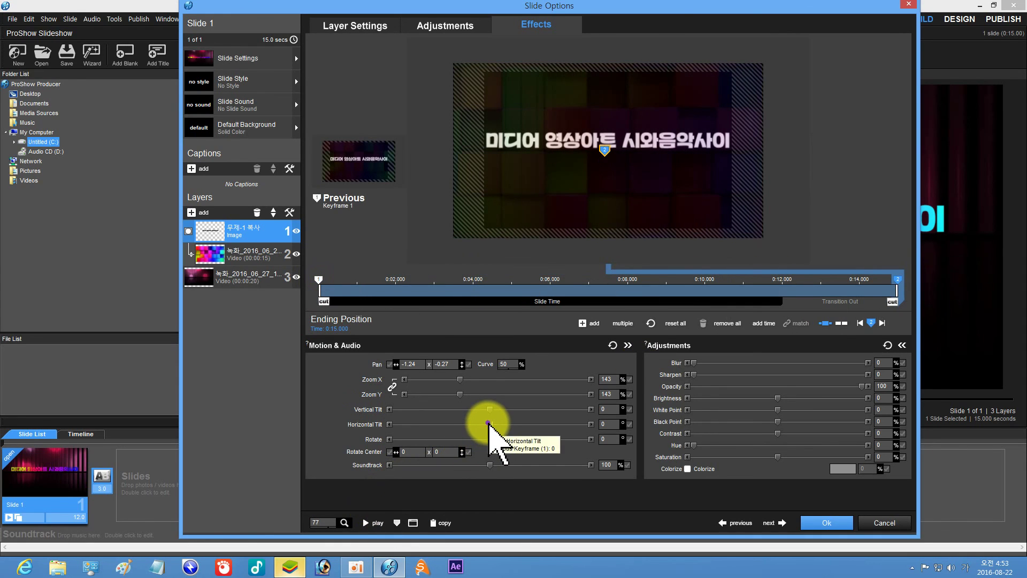
{"action": "left_click_drag", "start_coordinate": [489, 424], "coordinate": [491, 425]}
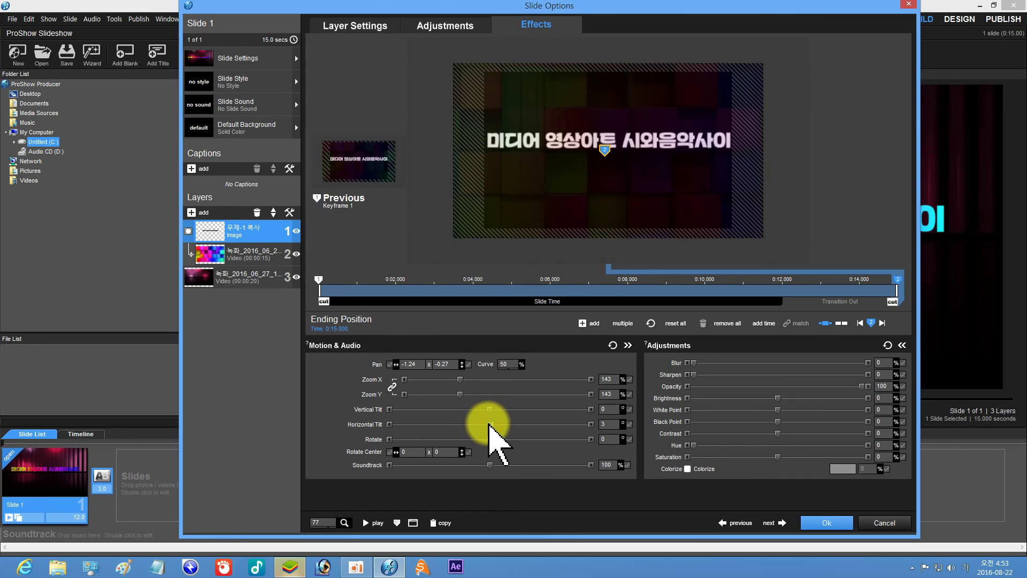
{"action": "left_click", "coordinate": [608, 423]}
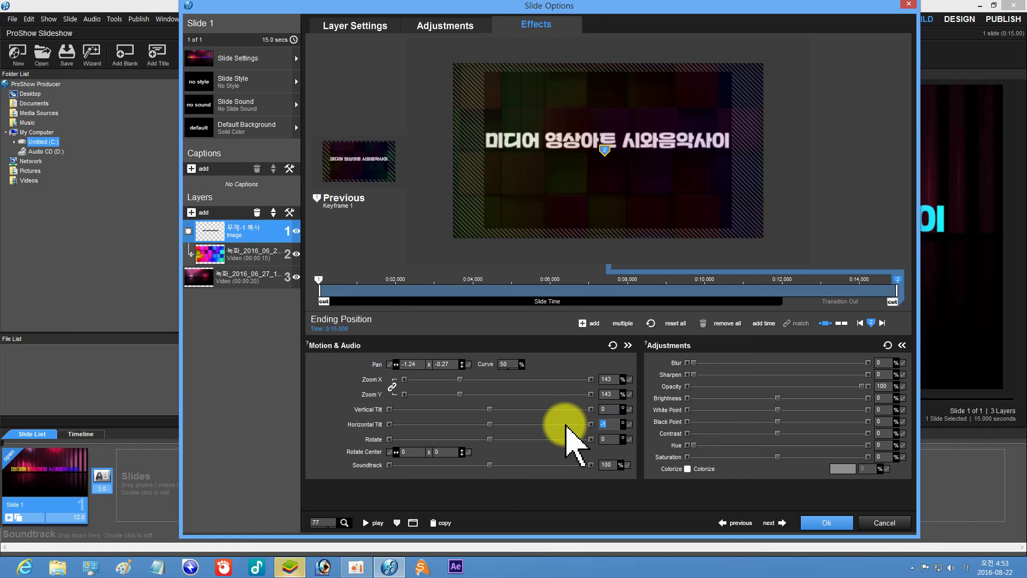
{"action": "type", "text": "0"}
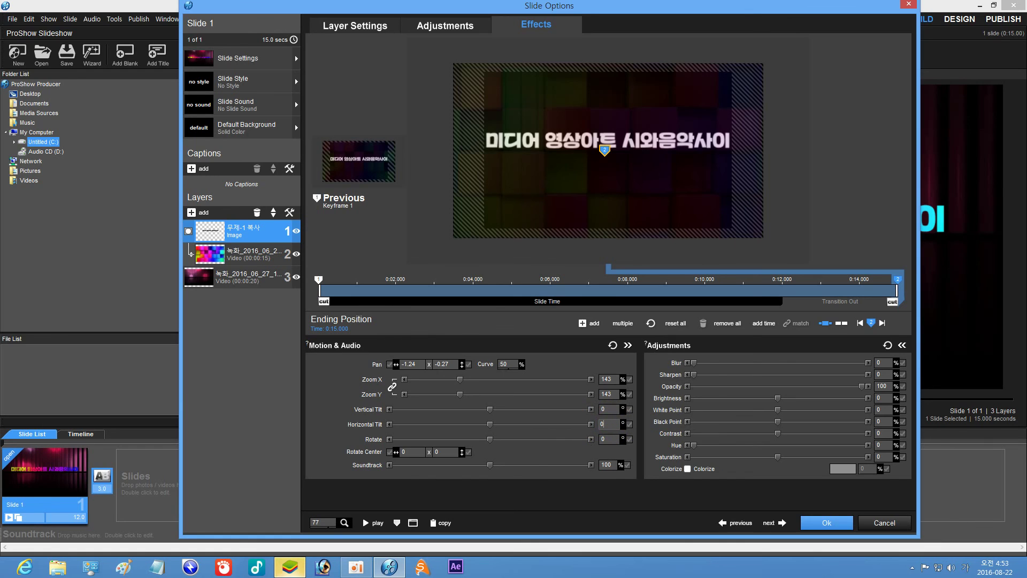
Move the text layer's ending keyframe to about 5.05 seconds and set its horizontal tilt to 360°
{"action": "left_click_drag", "start_coordinate": [902, 282], "coordinate": [514, 285]}
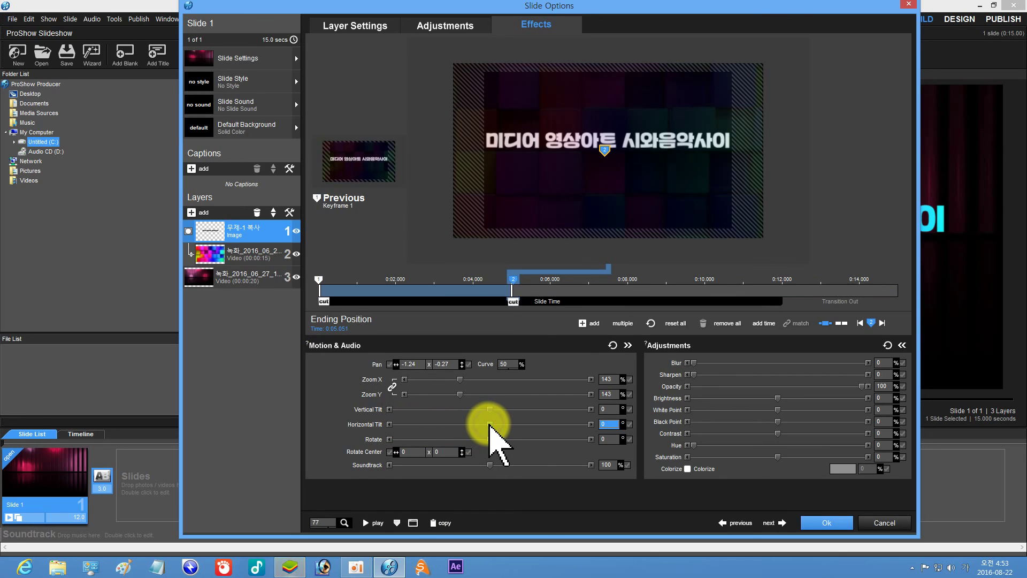
{"action": "left_click_drag", "start_coordinate": [488, 423], "coordinate": [593, 427]}
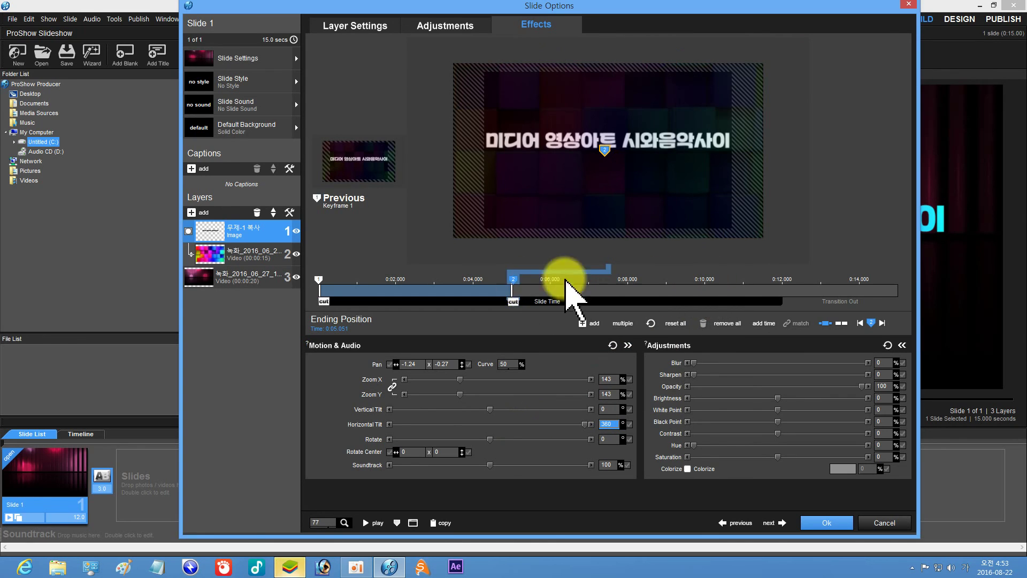
Add a third text layer keyframe at about 9.98 seconds and set its vertical tilt to 360°
{"action": "double_click", "coordinate": [703, 282]}
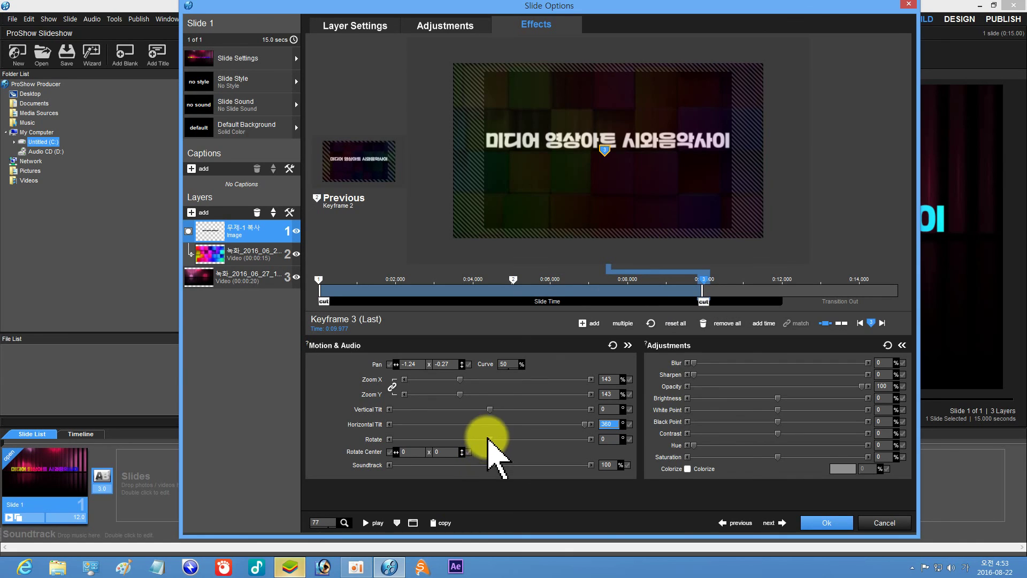
{"action": "left_click_drag", "start_coordinate": [492, 410], "coordinate": [588, 410]}
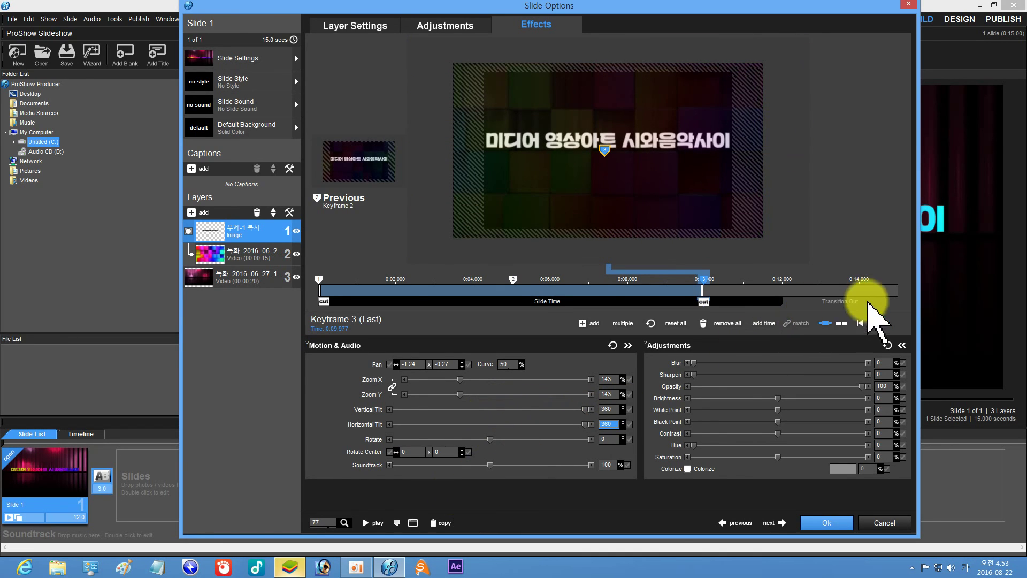
Add a fourth text layer keyframe at about 14.95 seconds, accept the slide options, and preview the slide
{"action": "double_click", "coordinate": [896, 288]}
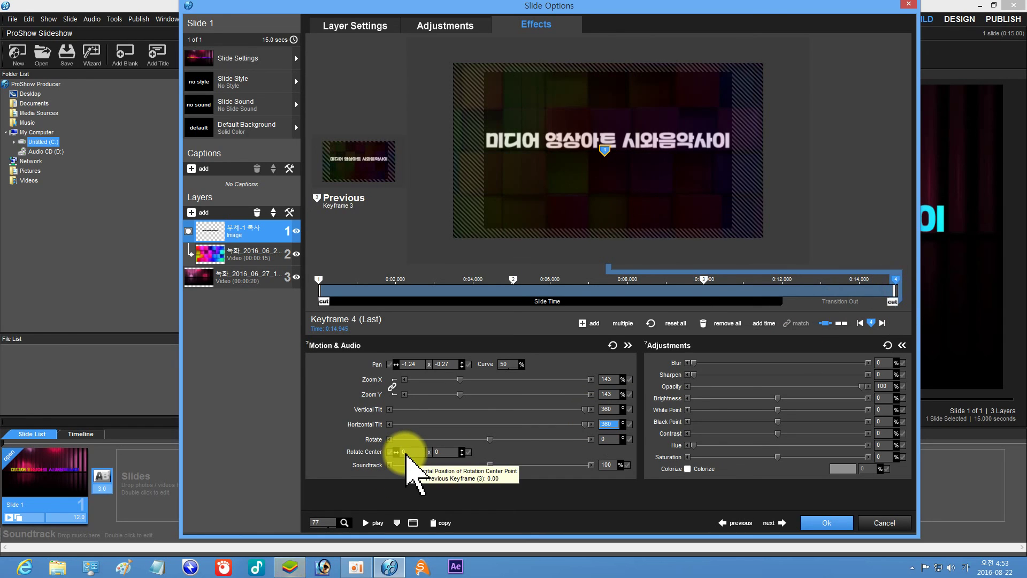
{"action": "left_click", "coordinate": [368, 522]}
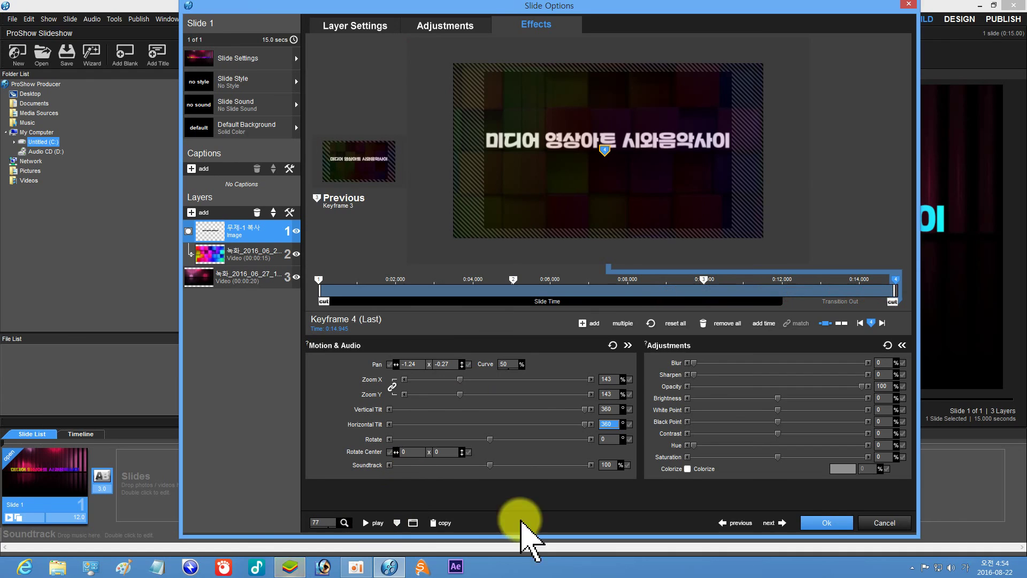
{"action": "left_click", "coordinate": [826, 522]}
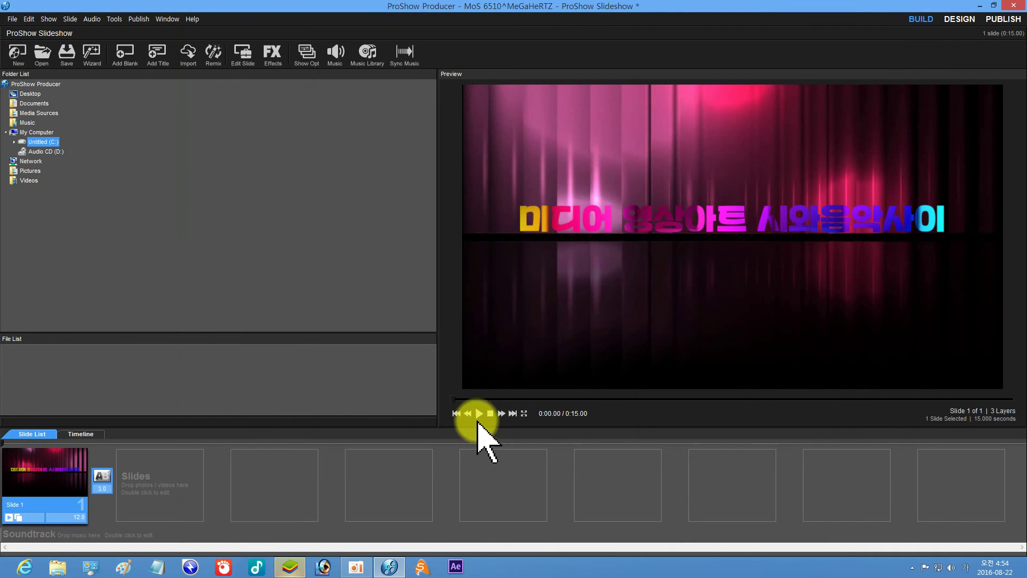
{"action": "left_click", "coordinate": [478, 416]}
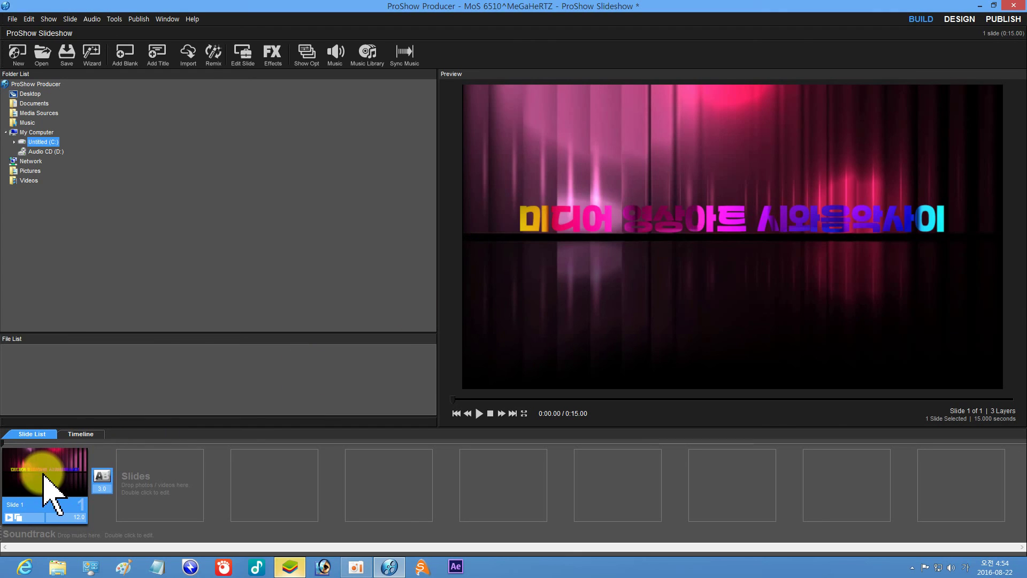
Reopen the slide's options and add the image 프로1-2 from the 프로쇼투명이미지 pictures folder as a new layer
{"action": "double_click", "coordinate": [60, 465]}
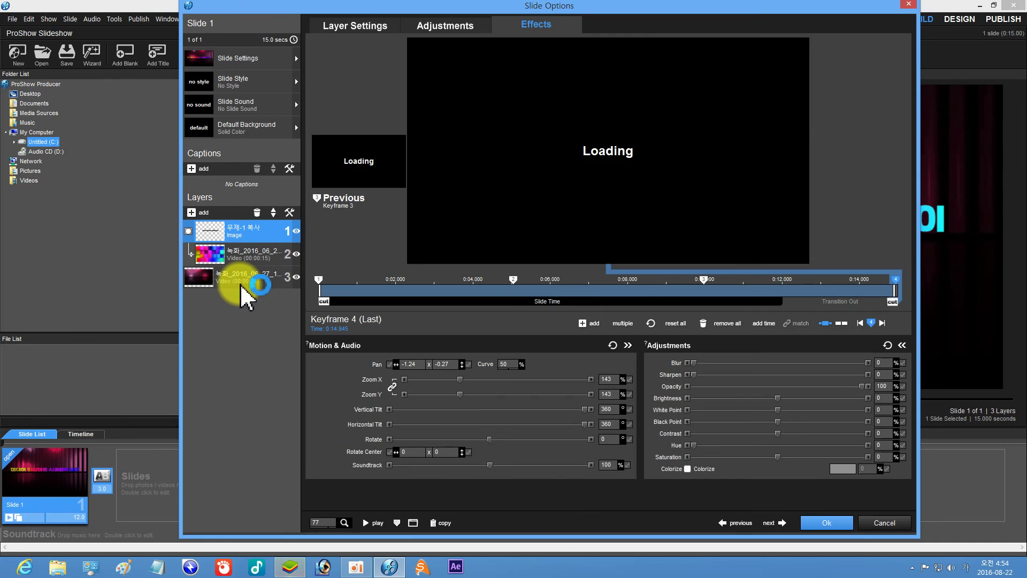
{"action": "left_click", "coordinate": [196, 213]}
{"action": "left_click", "coordinate": [206, 225]}
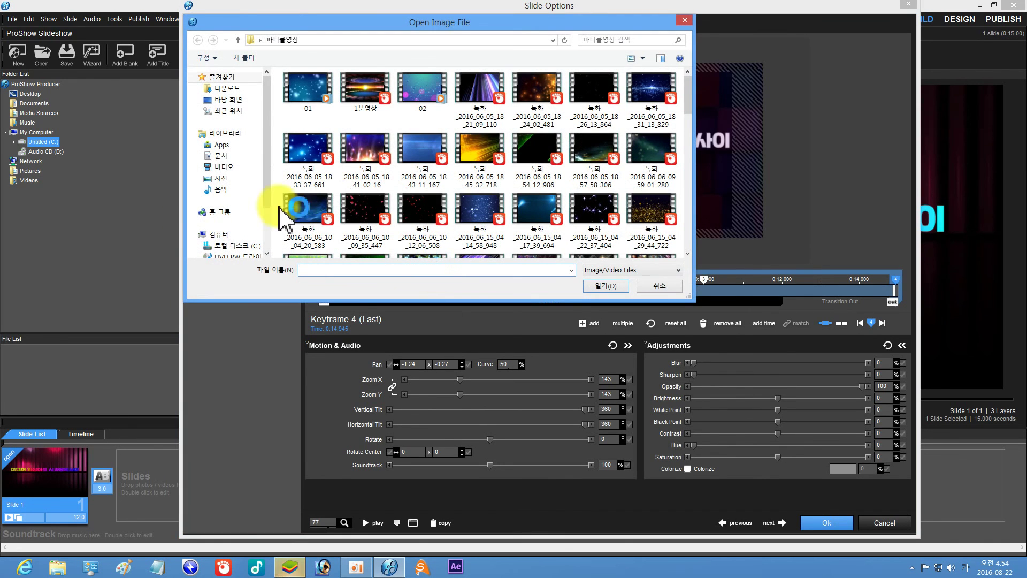
{"action": "left_click", "coordinate": [225, 178]}
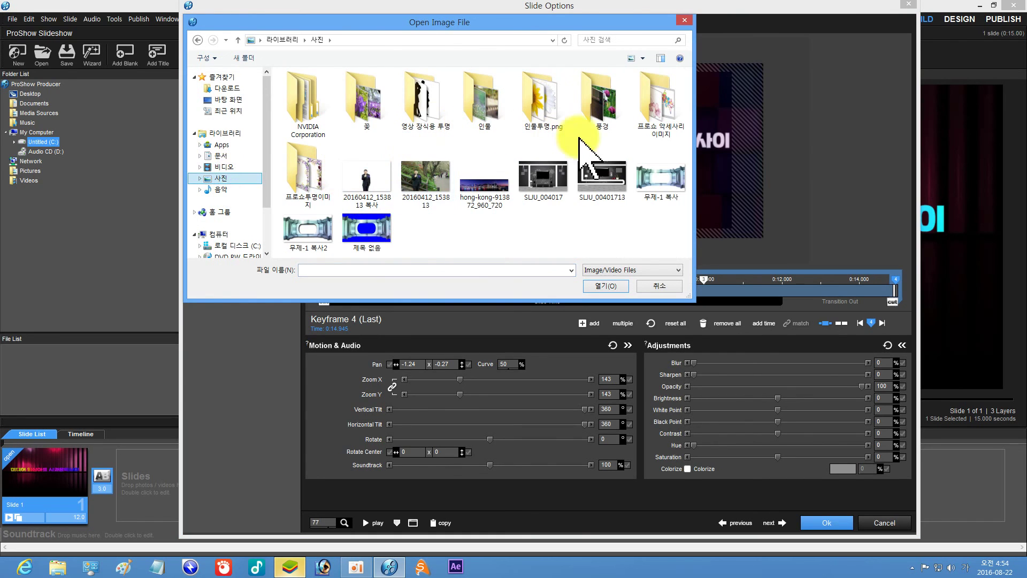
{"action": "double_click", "coordinate": [306, 170]}
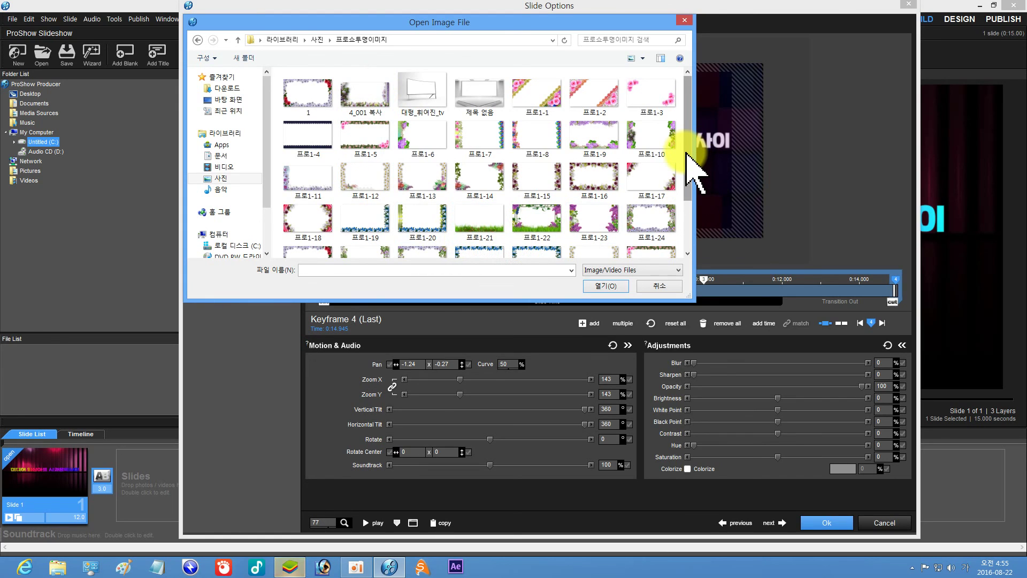
{"action": "left_click", "coordinate": [595, 92]}
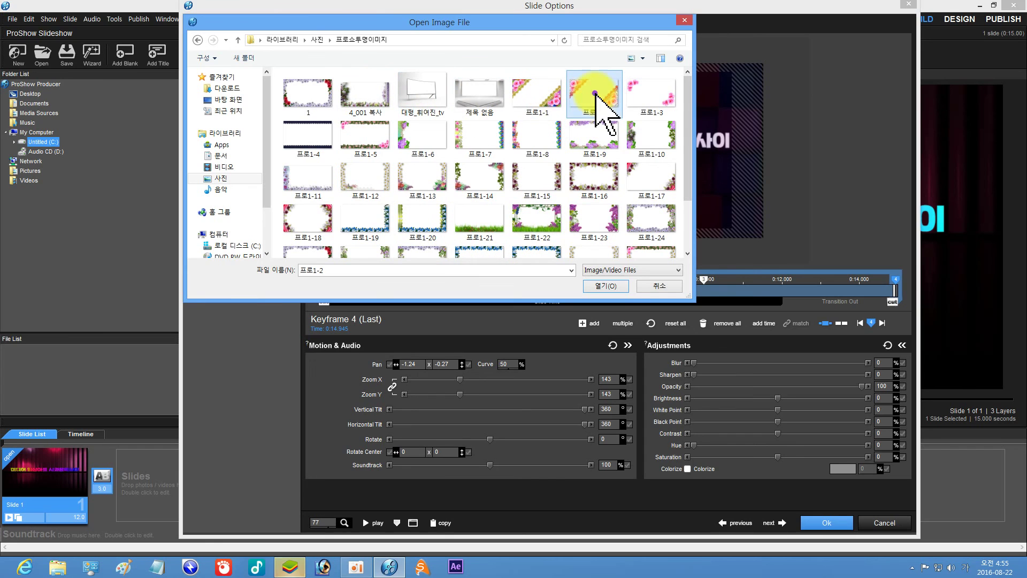
{"action": "left_click", "coordinate": [606, 285]}
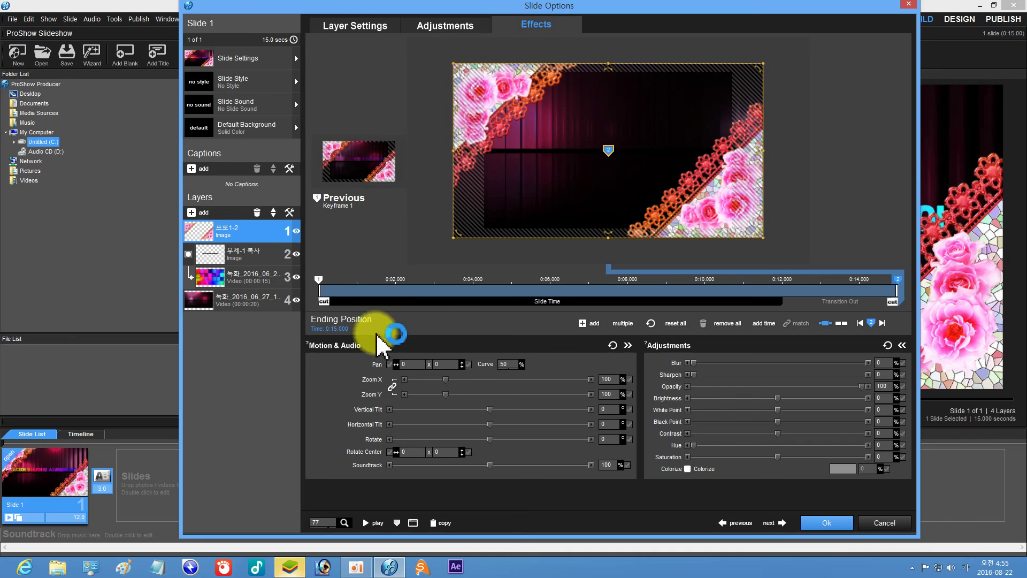
{"action": "left_click", "coordinate": [346, 27]}
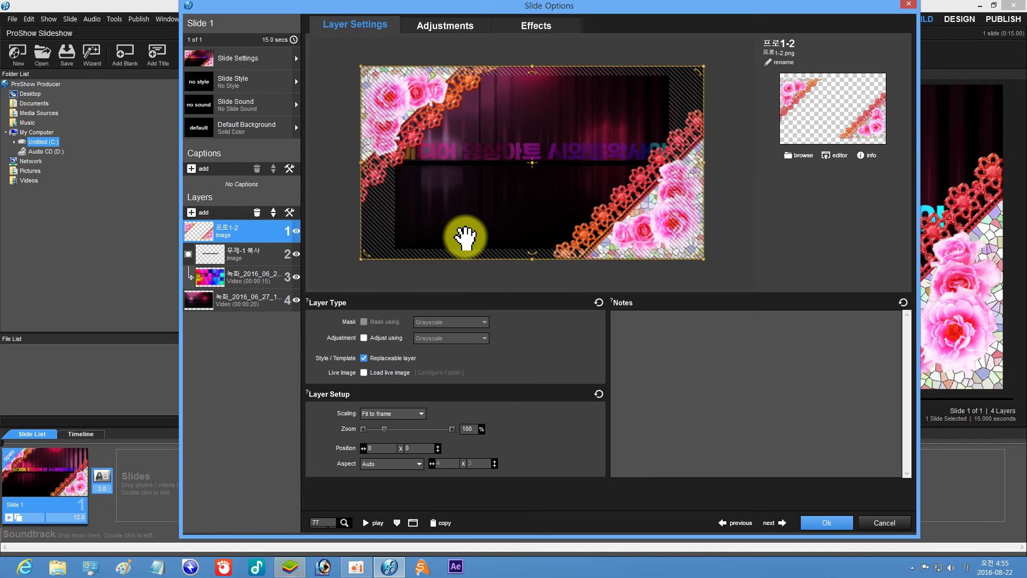
Add flower012 from the 영상 장식용 투명 pictures folder as a new layer, scaled to 99% and positioned at about -9.98 x 0.83
{"action": "left_click", "coordinate": [191, 212]}
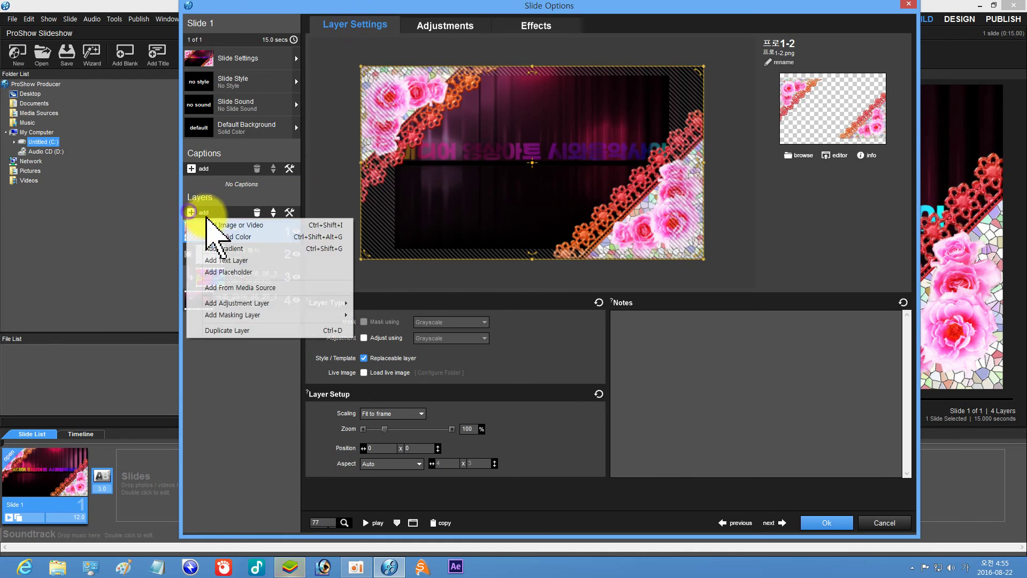
{"action": "left_click", "coordinate": [208, 223]}
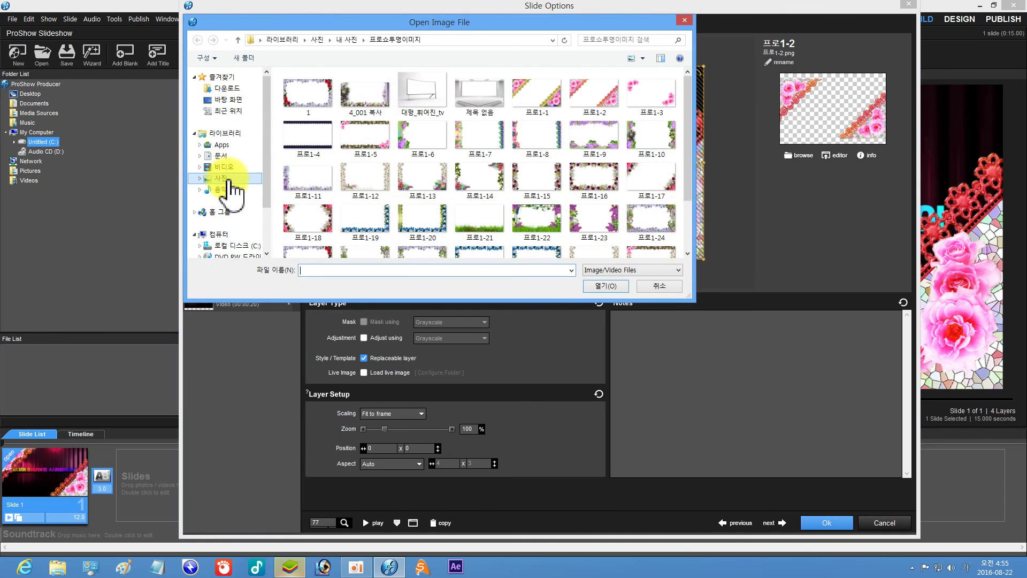
{"action": "left_click", "coordinate": [225, 178]}
{"action": "left_click", "coordinate": [228, 101]}
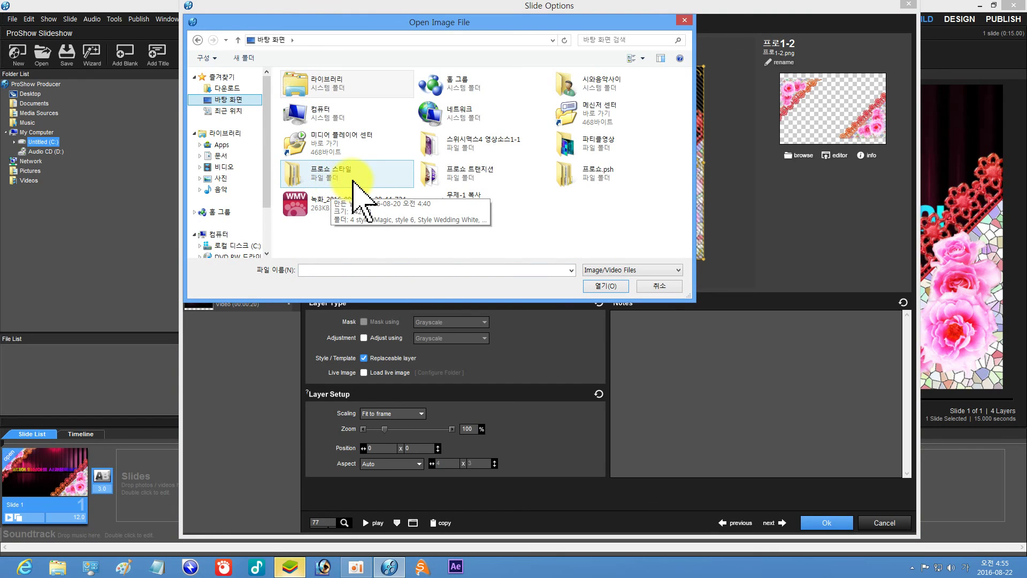
{"action": "double_click", "coordinate": [304, 87]}
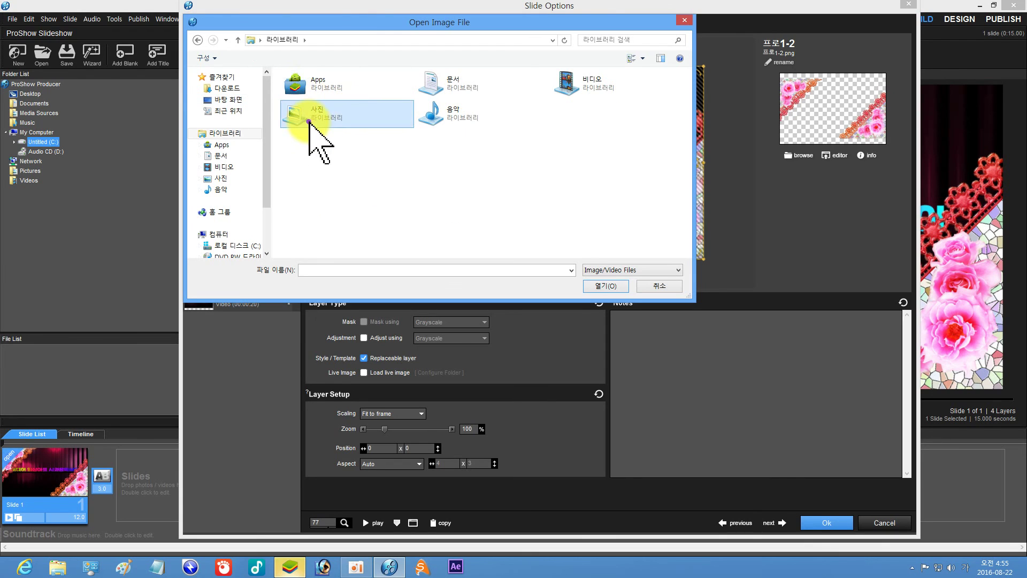
{"action": "double_click", "coordinate": [313, 120]}
{"action": "double_click", "coordinate": [419, 107]}
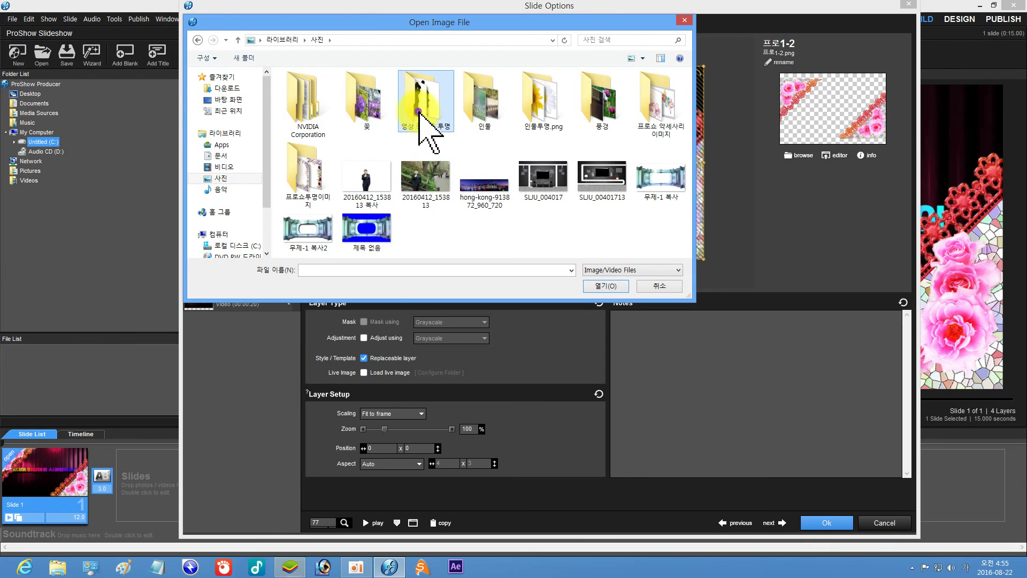
{"action": "left_click", "coordinate": [456, 183]}
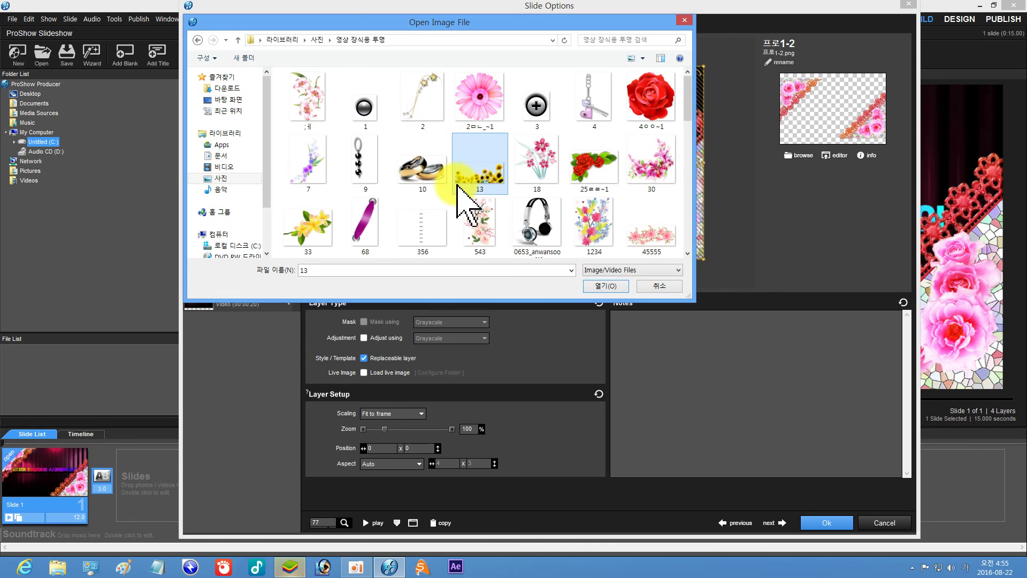
{"action": "scroll", "coordinate": [456, 183], "scroll_direction": "down", "scroll_amount": 3}
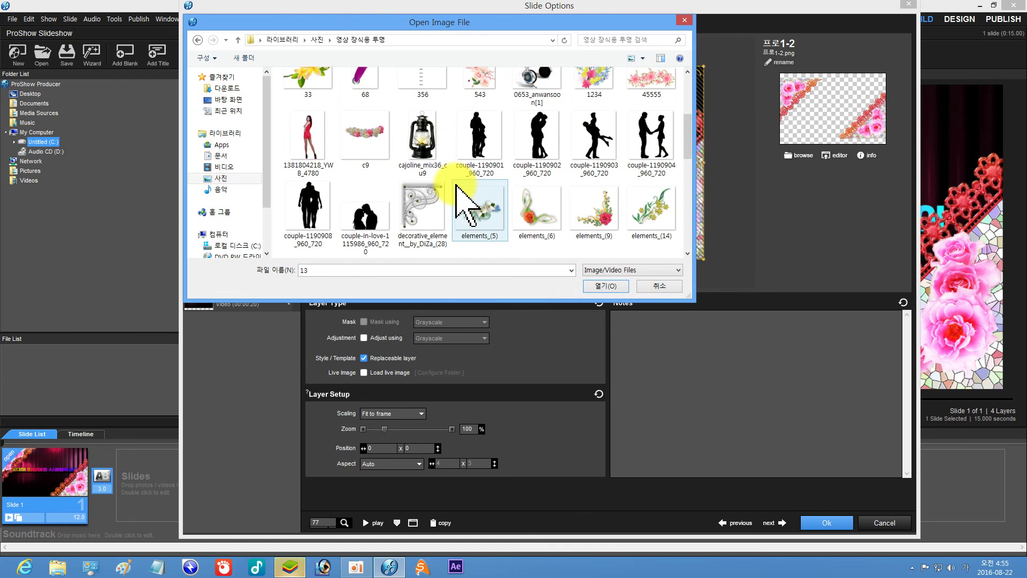
{"action": "scroll", "coordinate": [456, 183], "scroll_direction": "down", "scroll_amount": 2}
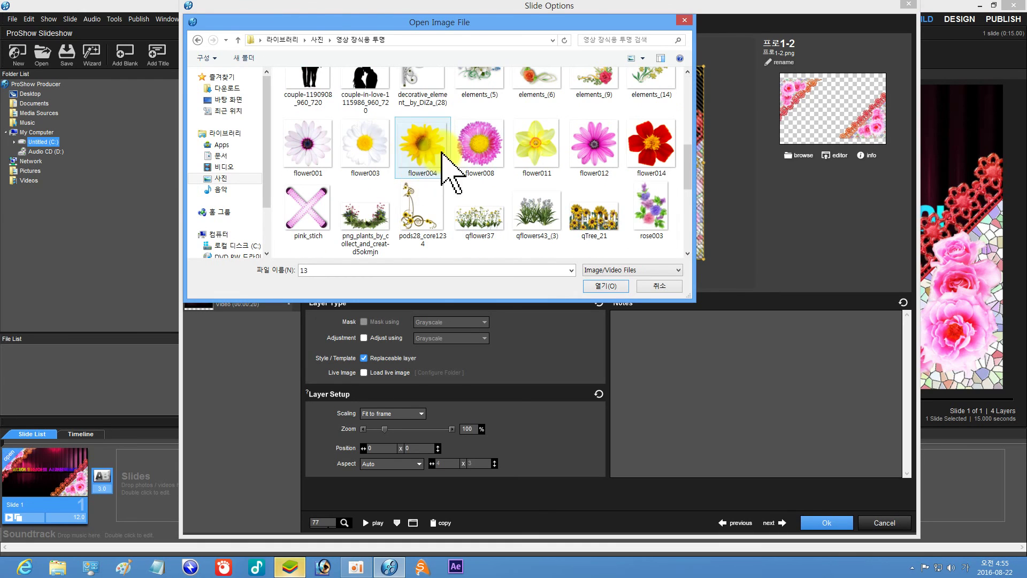
{"action": "left_click", "coordinate": [594, 147]}
{"action": "left_click", "coordinate": [606, 286]}
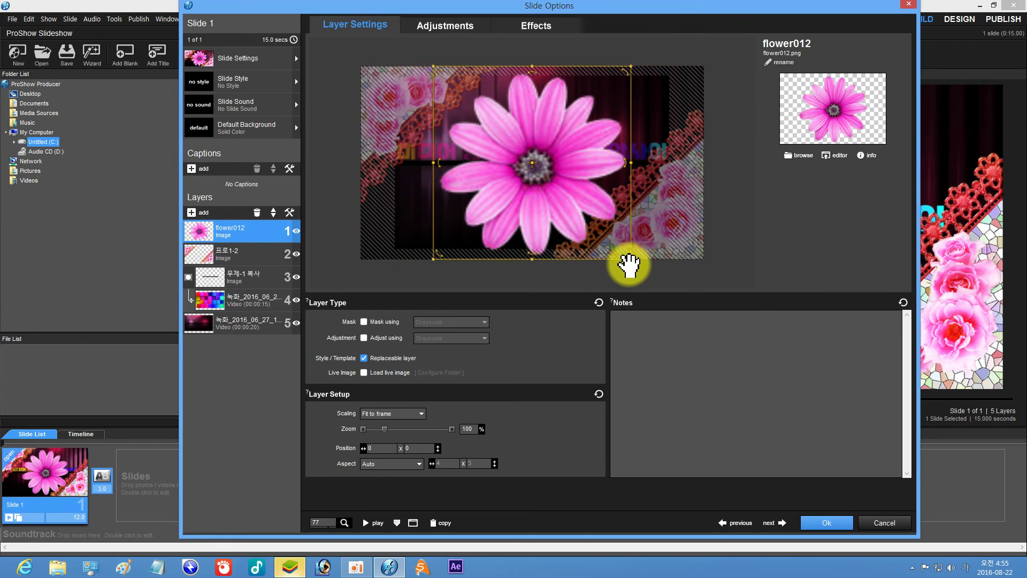
{"action": "left_click_drag", "start_coordinate": [630, 260], "coordinate": [621, 253]}
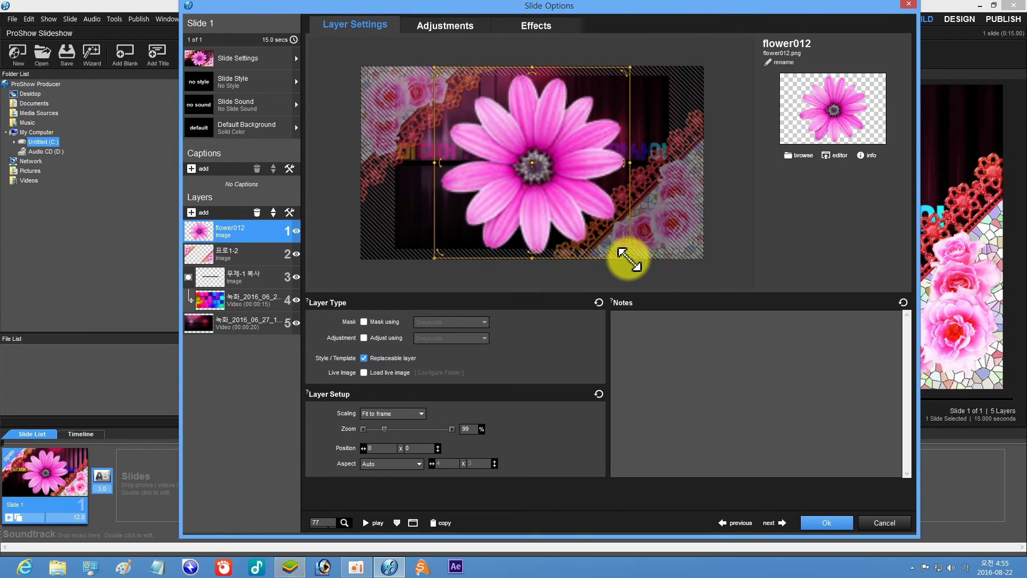
{"action": "left_click_drag", "start_coordinate": [542, 197], "coordinate": [510, 196]}
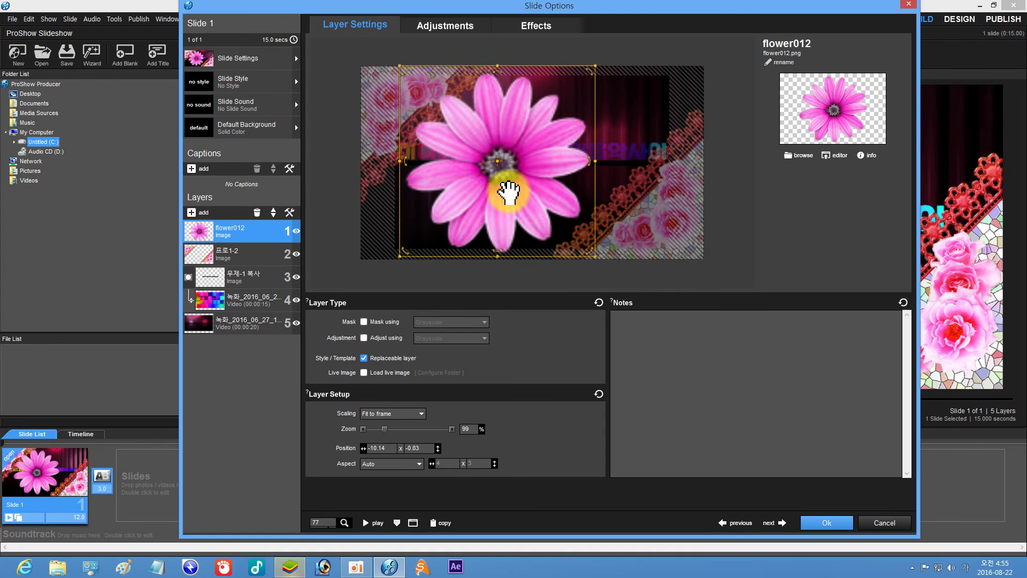
Set the flower layer's starting brightness to -17, white point to 17, black point to 2 and contrast to -5, trying out hue and blur
{"action": "left_click", "coordinate": [535, 24]}
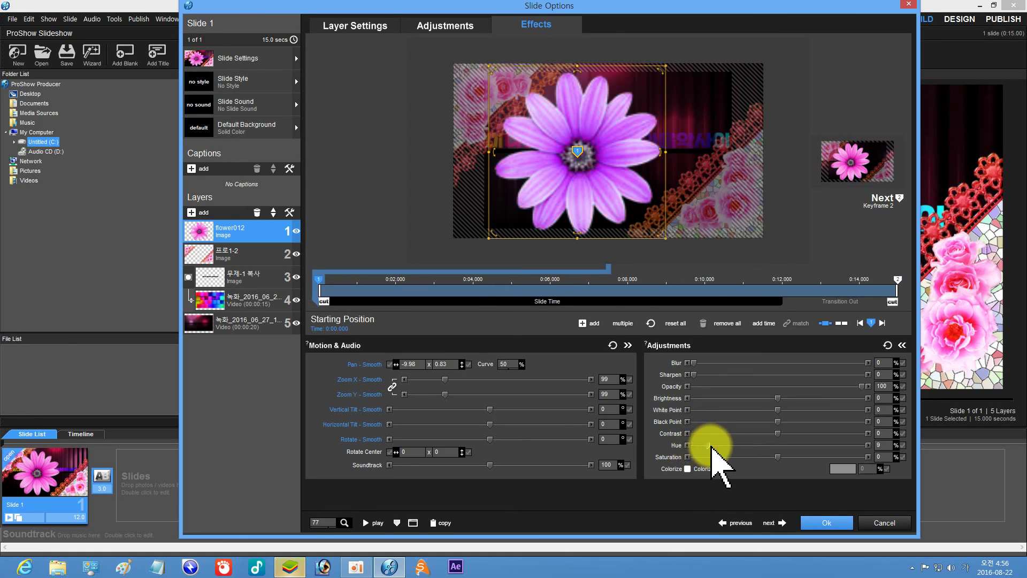
{"action": "left_click_drag", "start_coordinate": [711, 445], "coordinate": [657, 452]}
{"action": "left_click", "coordinate": [777, 432]}
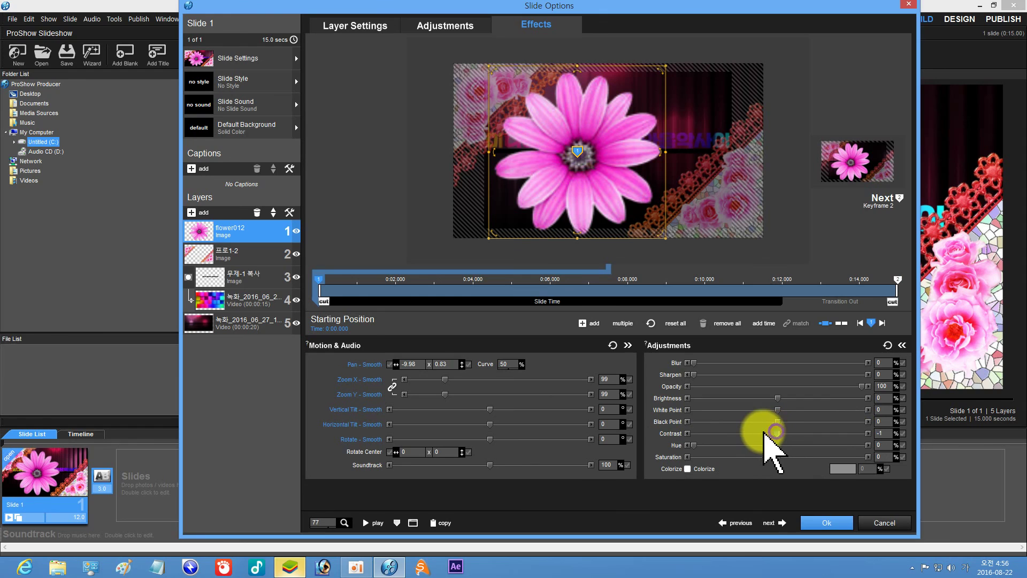
{"action": "mouse_move", "coordinate": [765, 433]}
{"action": "left_mouse_down"}
{"action": "mouse_move", "coordinate": [719, 434]}
{"action": "mouse_move", "coordinate": [855, 434]}
{"action": "mouse_move", "coordinate": [763, 435]}
{"action": "mouse_move", "coordinate": [833, 436]}
{"action": "mouse_move", "coordinate": [783, 440]}
{"action": "mouse_move", "coordinate": [741, 422]}
{"action": "mouse_move", "coordinate": [787, 423]}
{"action": "mouse_move", "coordinate": [709, 423]}
{"action": "mouse_move", "coordinate": [826, 423]}
{"action": "mouse_move", "coordinate": [741, 411]}
{"action": "mouse_move", "coordinate": [790, 410]}
{"action": "mouse_move", "coordinate": [754, 402]}
{"action": "mouse_move", "coordinate": [717, 409]}
{"action": "mouse_move", "coordinate": [762, 405]}
{"action": "left_mouse_up"}
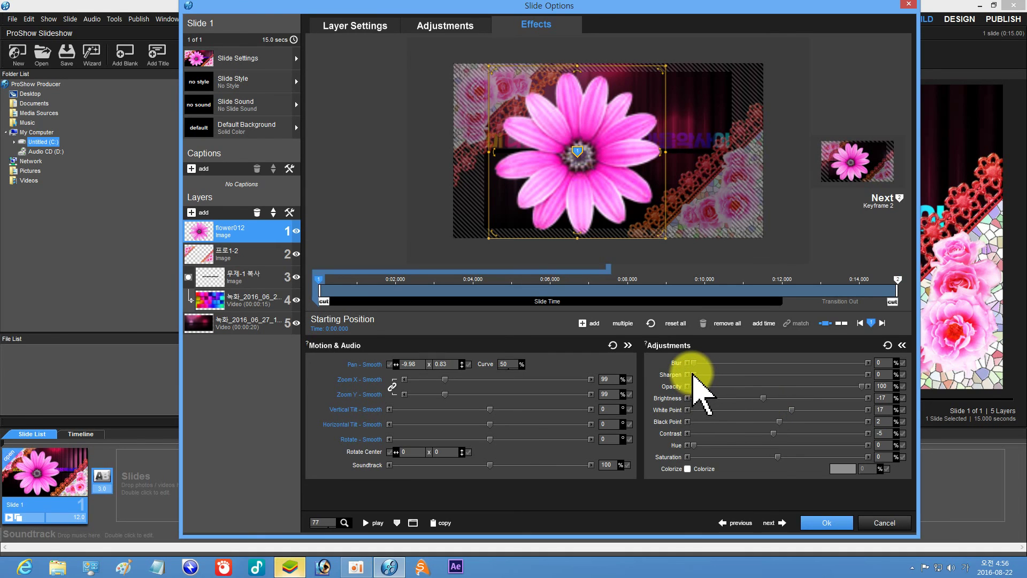
{"action": "left_click_drag", "start_coordinate": [706, 364], "coordinate": [781, 364]}
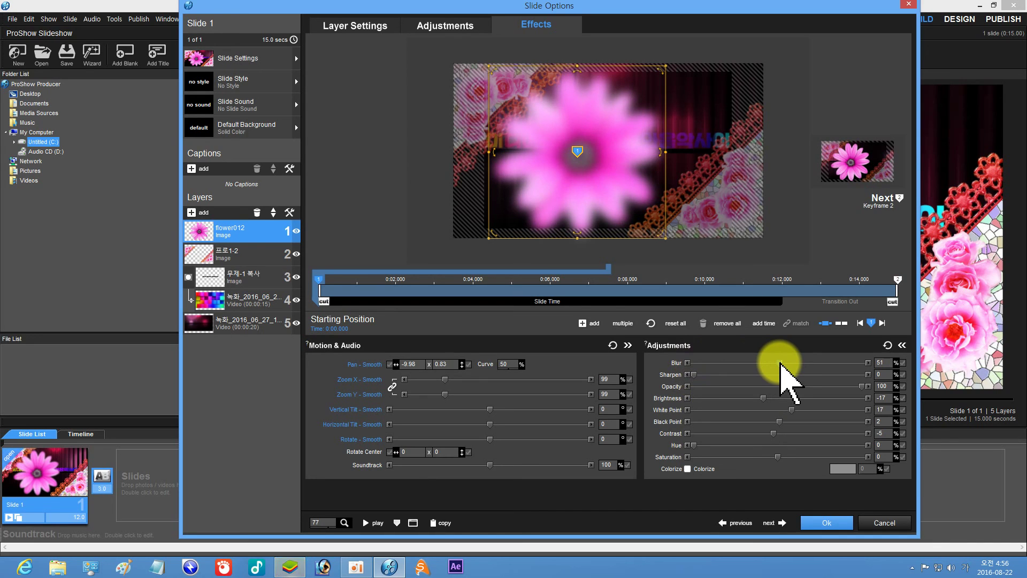
{"action": "left_click_drag", "start_coordinate": [781, 363], "coordinate": [690, 384]}
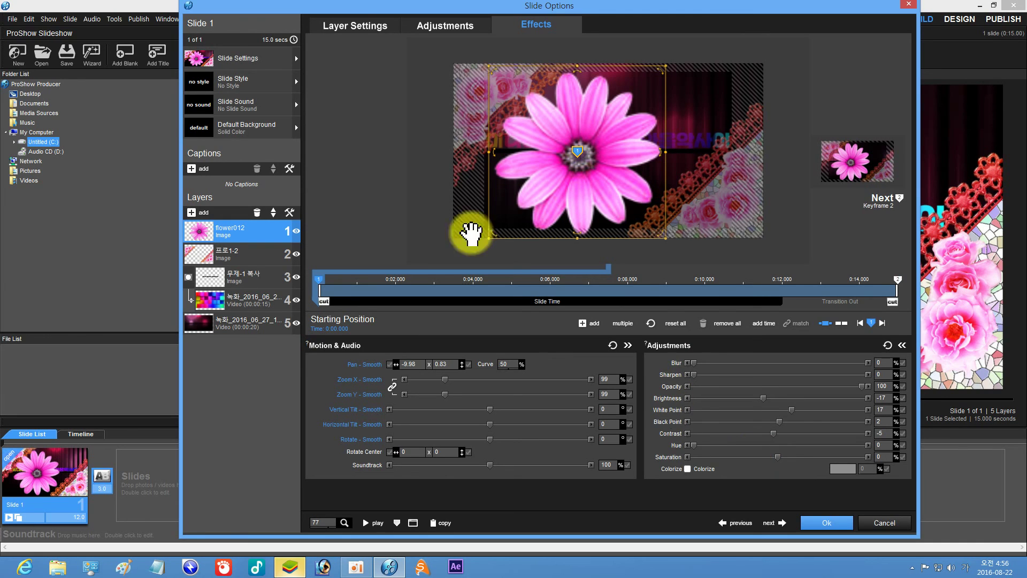
Shrink the flower layer to 22% and place it over the frame's upper-left roses at about -42.29 x -37.74
{"action": "left_click", "coordinate": [357, 25]}
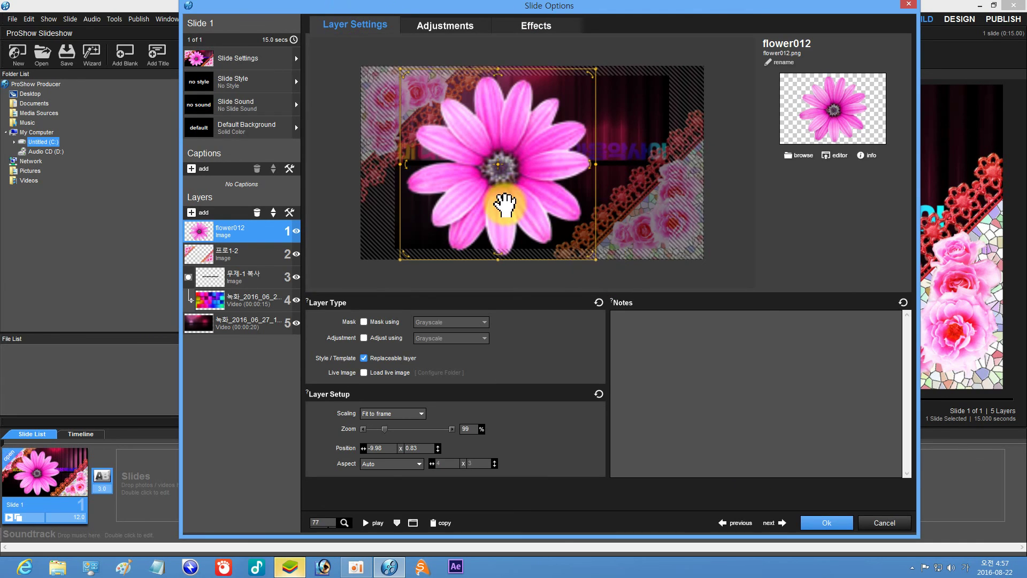
{"action": "left_click_drag", "start_coordinate": [595, 259], "coordinate": [395, 102]}
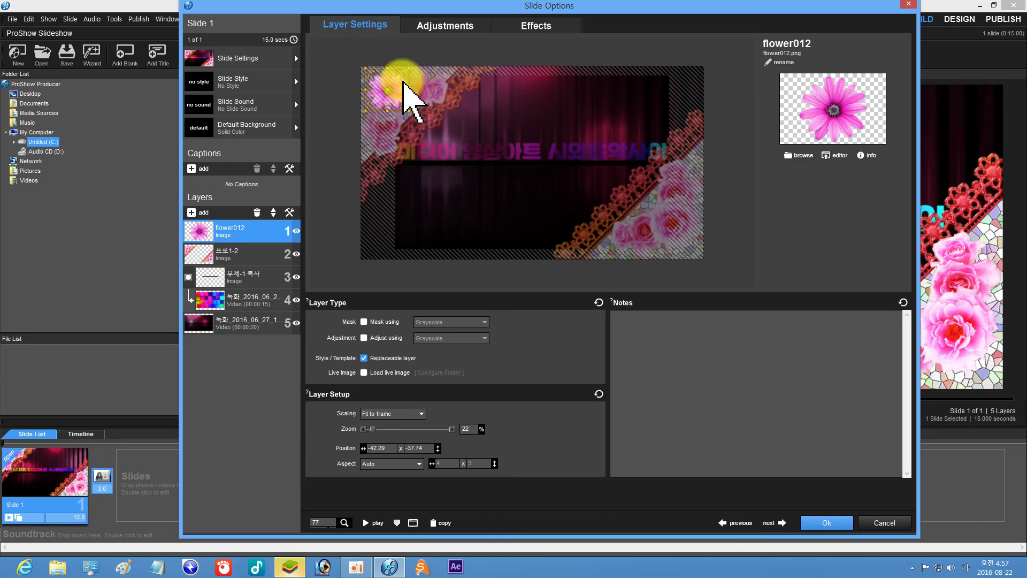
Add a flower layer keyframe at about 0.125 seconds with rotation set to 360°, and preview the motion
{"action": "left_click", "coordinate": [536, 25]}
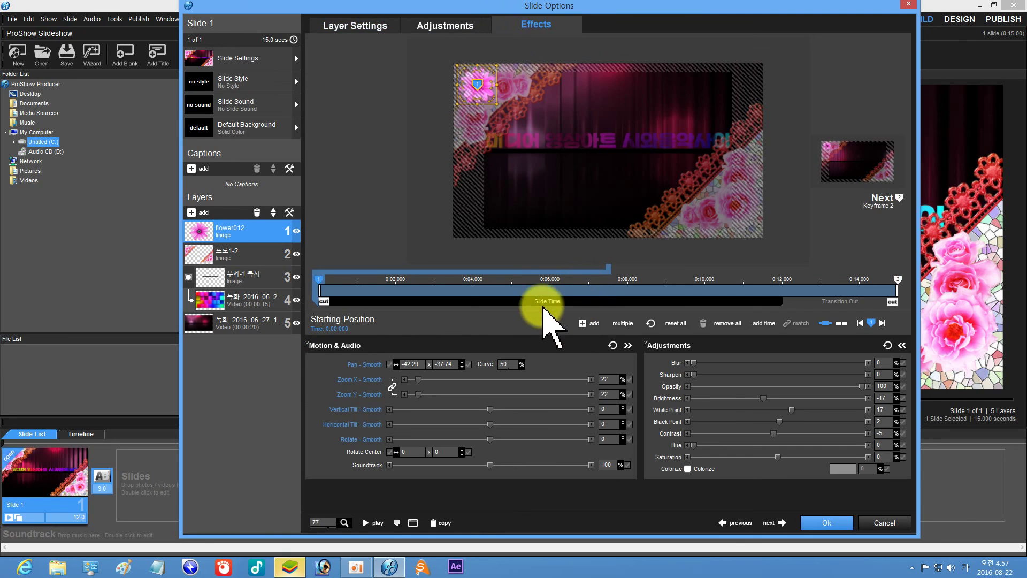
{"action": "double_click", "coordinate": [324, 290]}
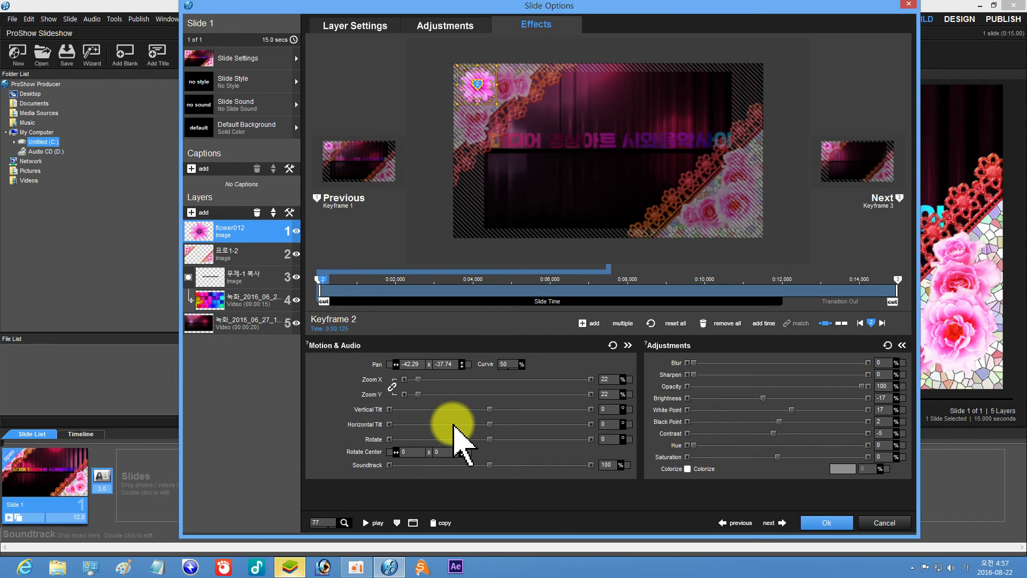
{"action": "left_click_drag", "start_coordinate": [492, 438], "coordinate": [596, 440]}
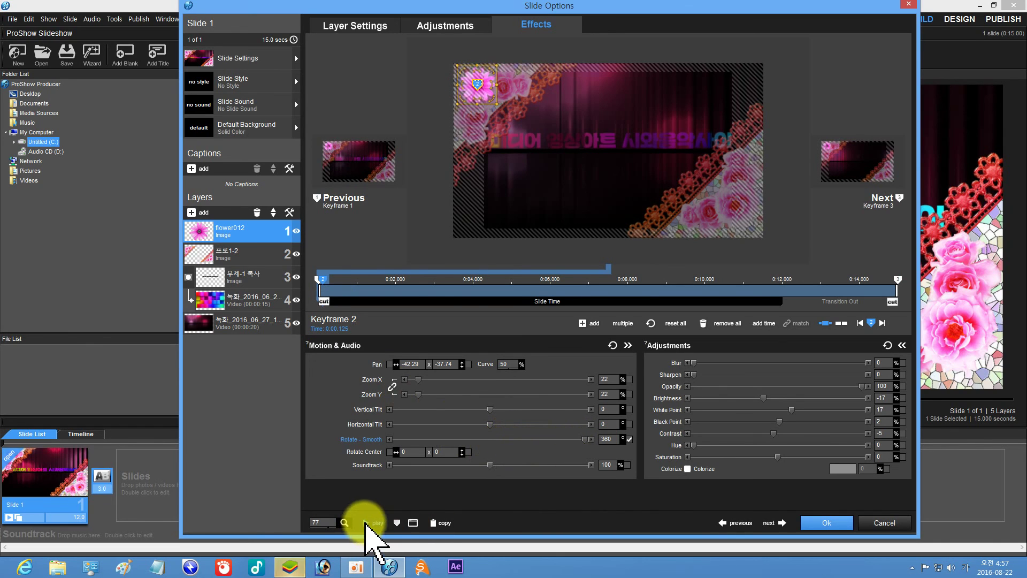
{"action": "left_click", "coordinate": [369, 523]}
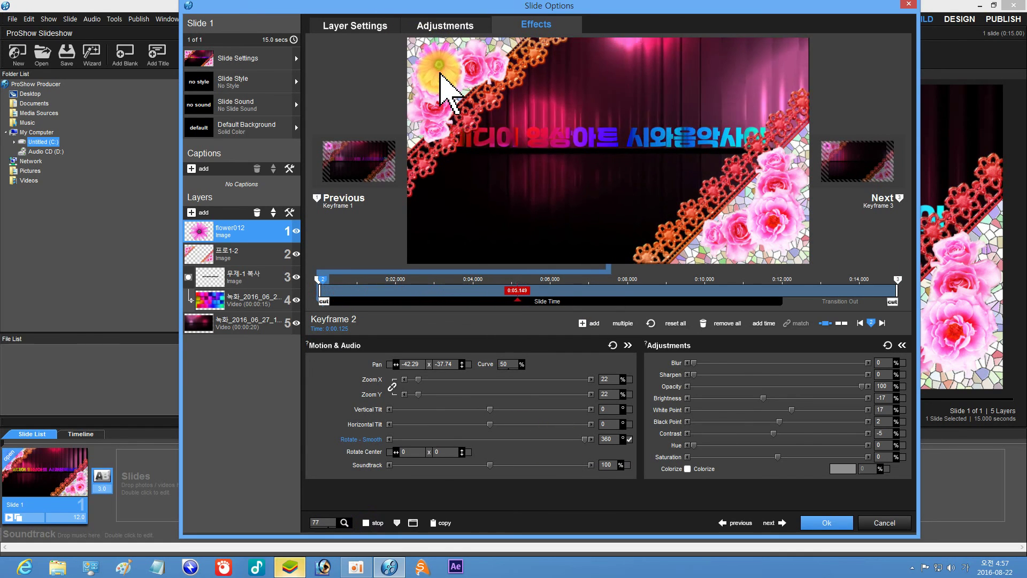
{"action": "left_click", "coordinate": [367, 523]}
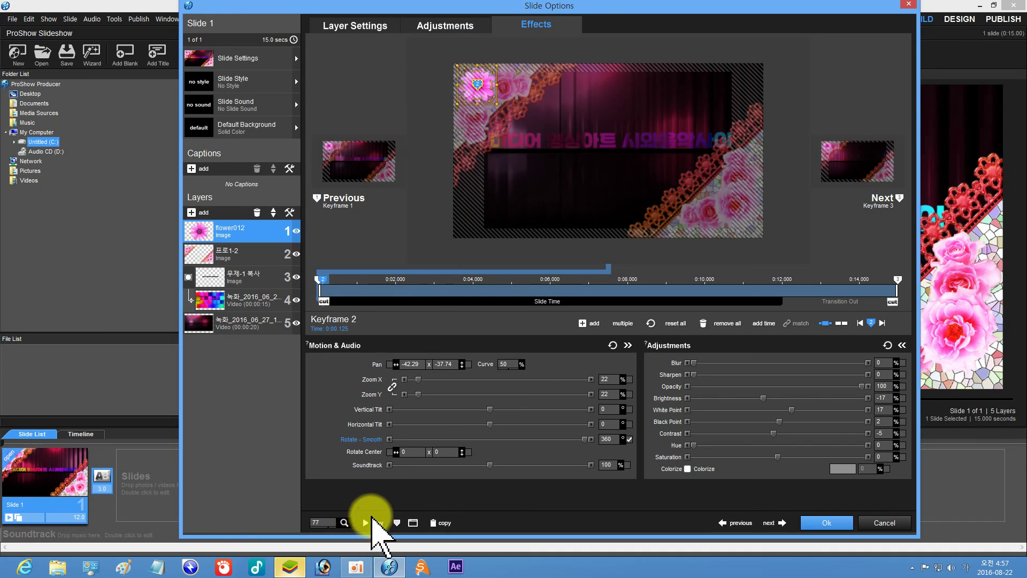
Duplicate the flower012 layer, keeping its scale, rotation and adjustment settings
{"action": "right_click", "coordinate": [226, 230]}
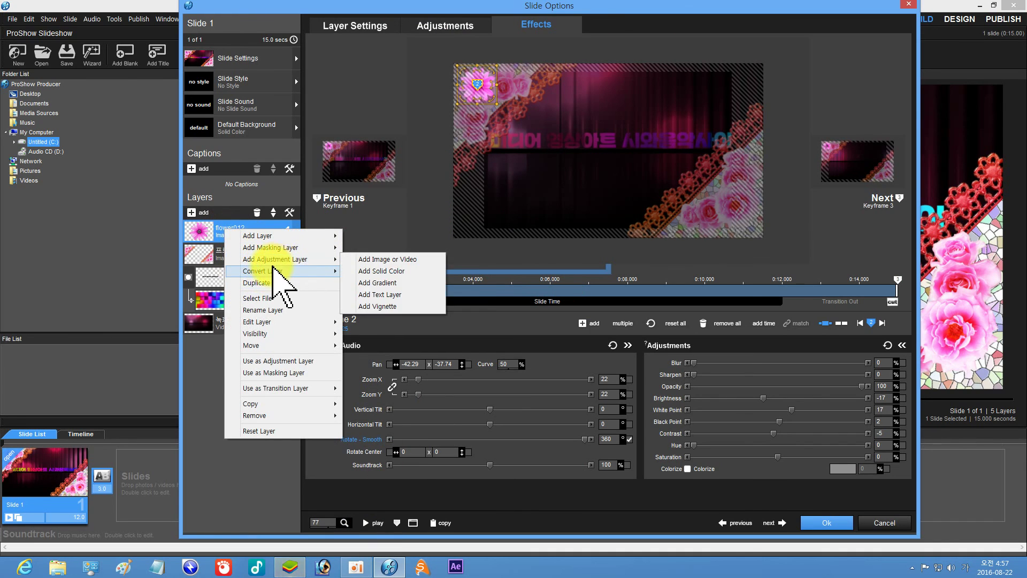
{"action": "key", "text": "Escape"}
{"action": "left_click", "coordinate": [320, 304]}
{"action": "left_click", "coordinate": [230, 239]}
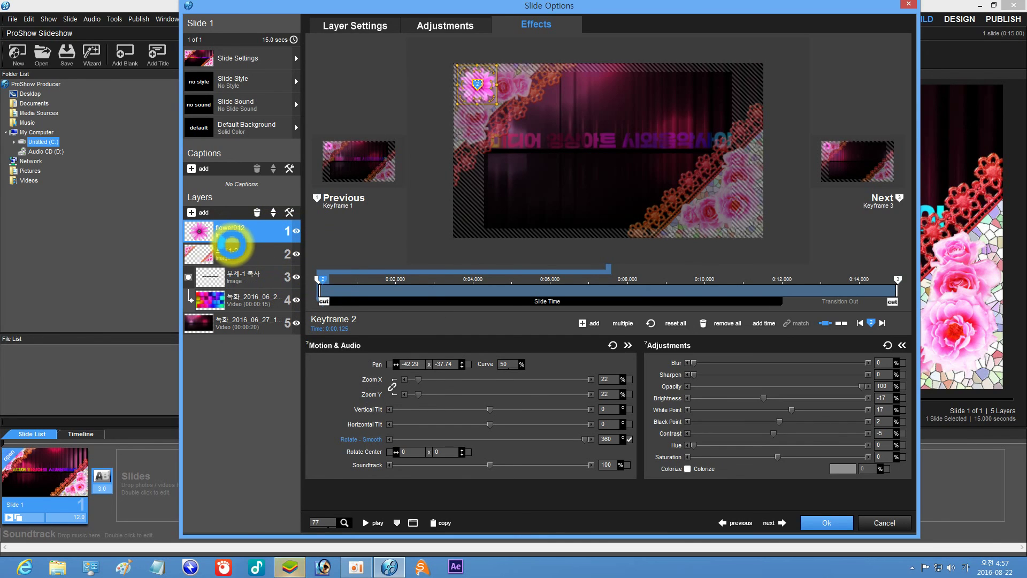
{"action": "key", "text": "ctrl+v"}
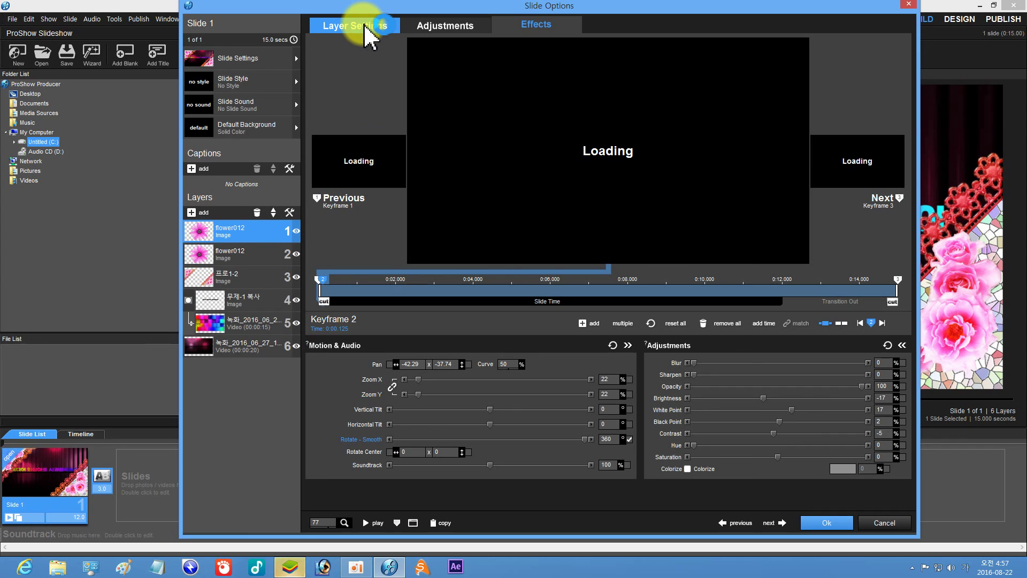
Replace the lower flower012 layer's image with flower011, place it over the frame's lower-right roses at about 38.87 x 32.46, and preview
{"action": "double_click", "coordinate": [229, 254]}
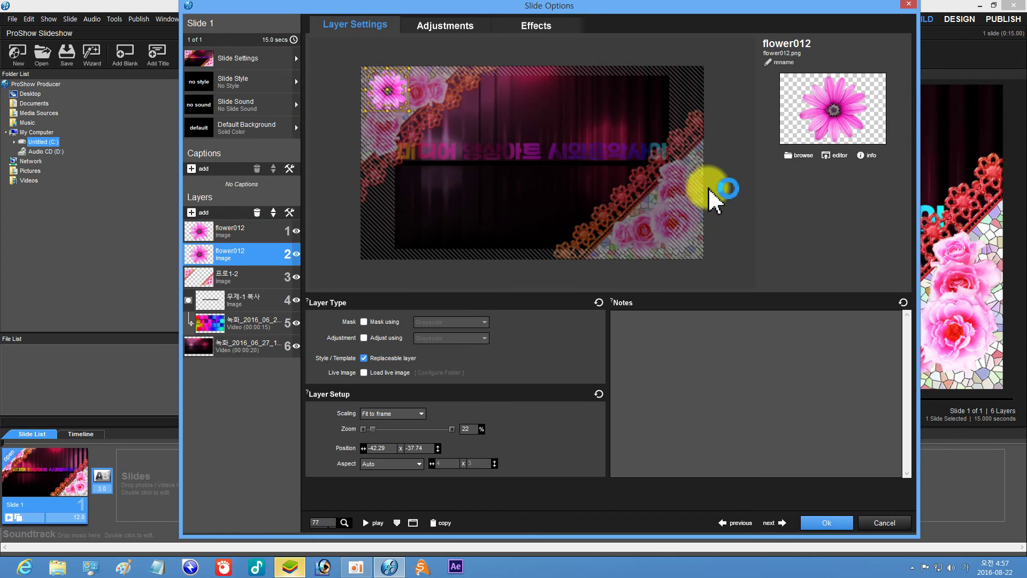
{"action": "left_click", "coordinate": [784, 160]}
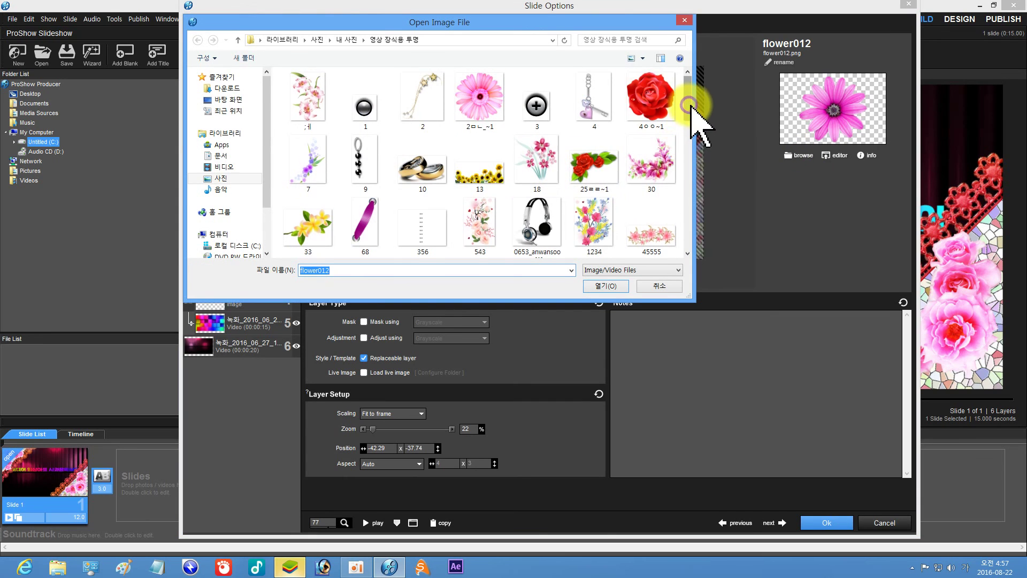
{"action": "left_click_drag", "start_coordinate": [689, 105], "coordinate": [688, 185]}
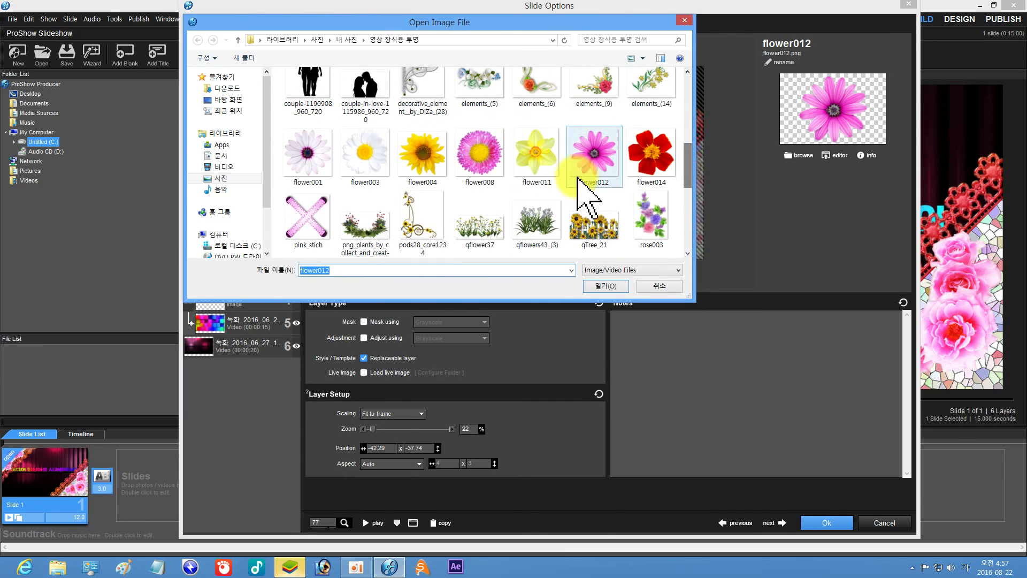
{"action": "left_click", "coordinate": [535, 161]}
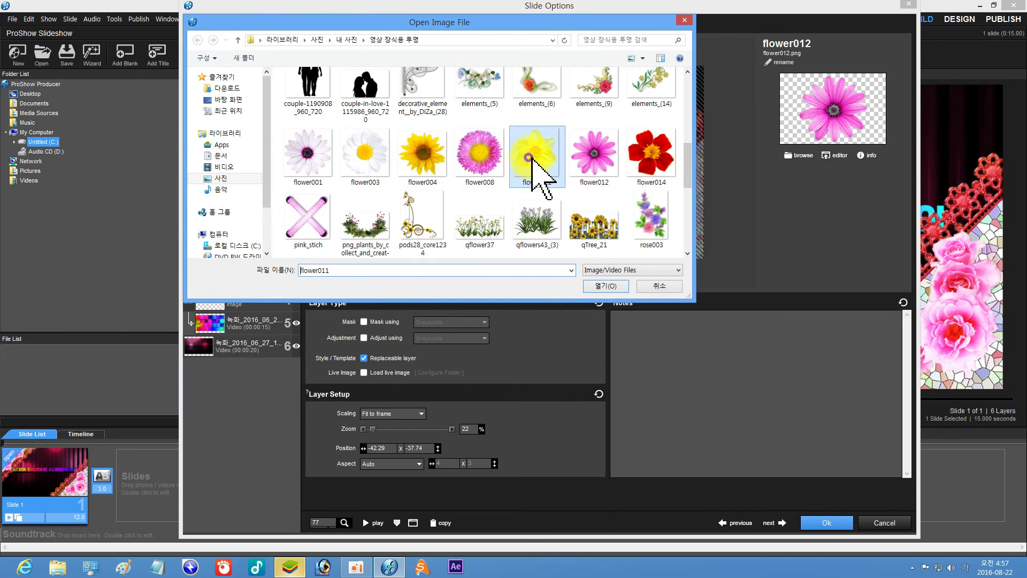
{"action": "left_click", "coordinate": [606, 285]}
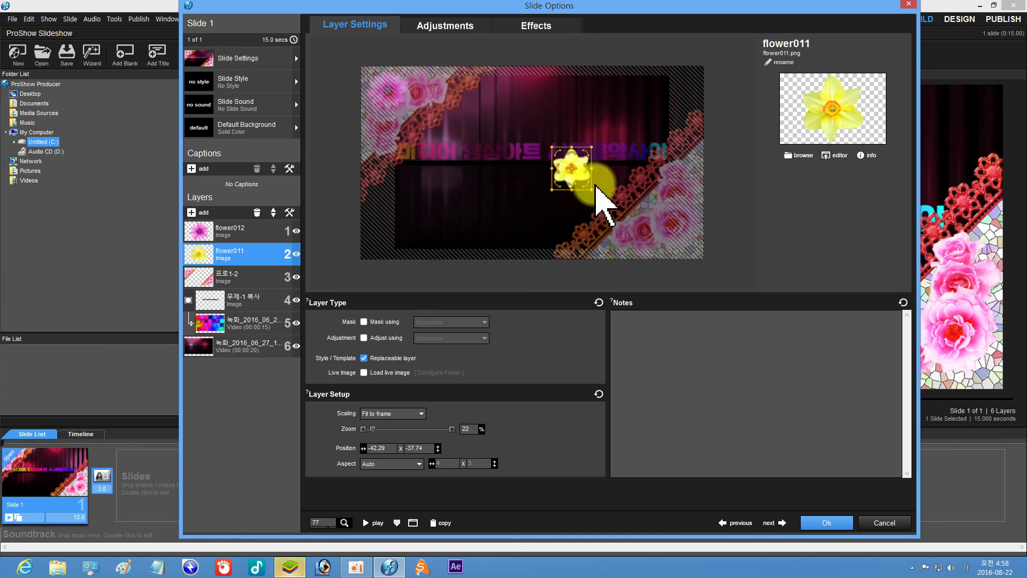
{"action": "left_click_drag", "start_coordinate": [666, 238], "coordinate": [677, 245]}
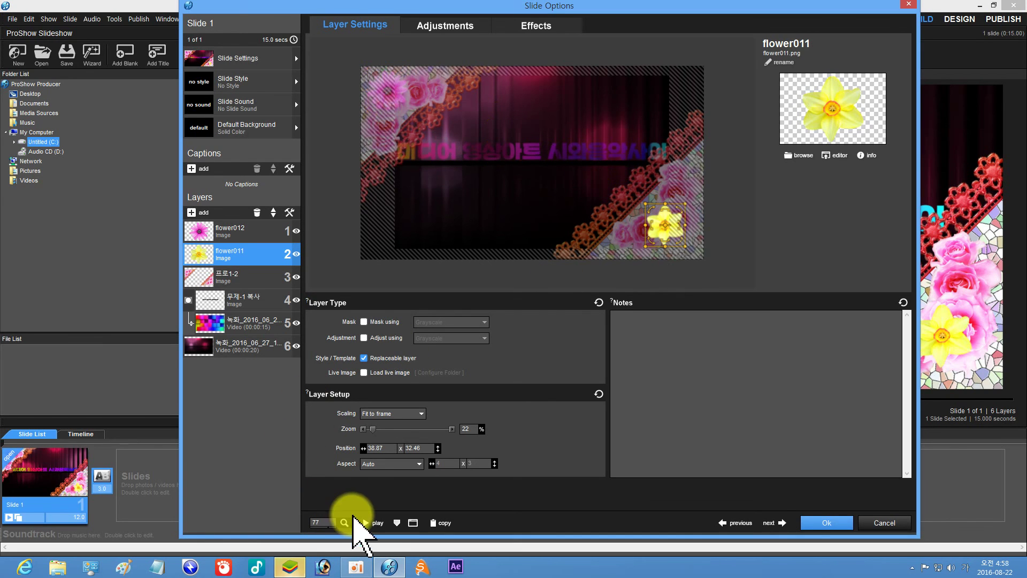
{"action": "left_click", "coordinate": [365, 522]}
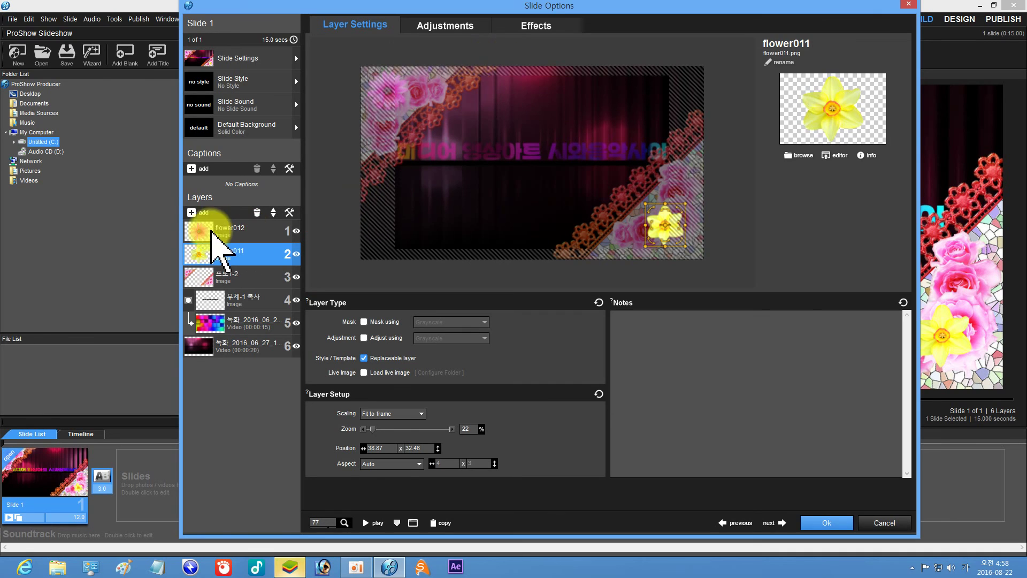
Check the flower011 layer's keyframe effects and apply the slide options
{"action": "left_click", "coordinate": [197, 212]}
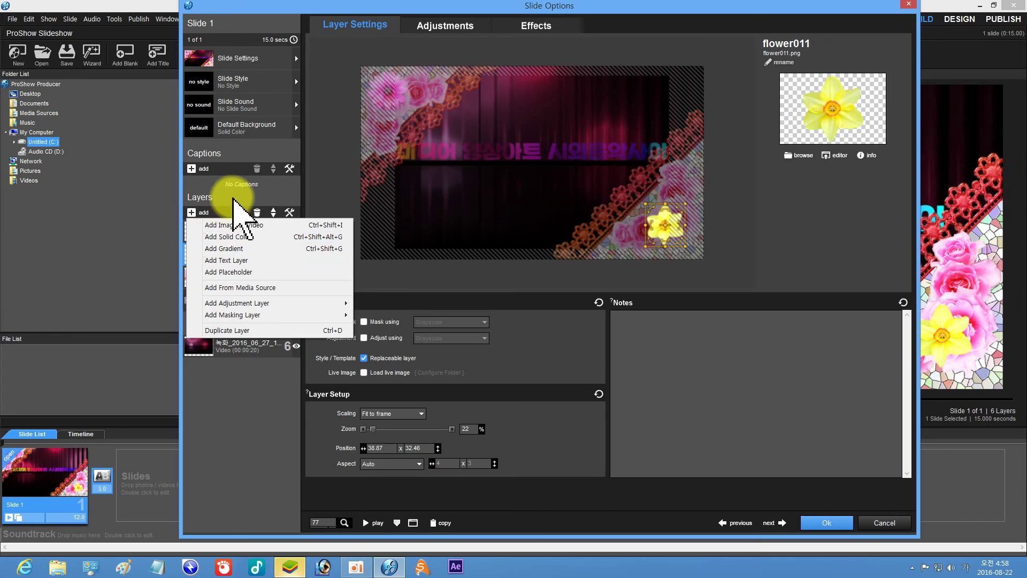
{"action": "left_click", "coordinate": [241, 197]}
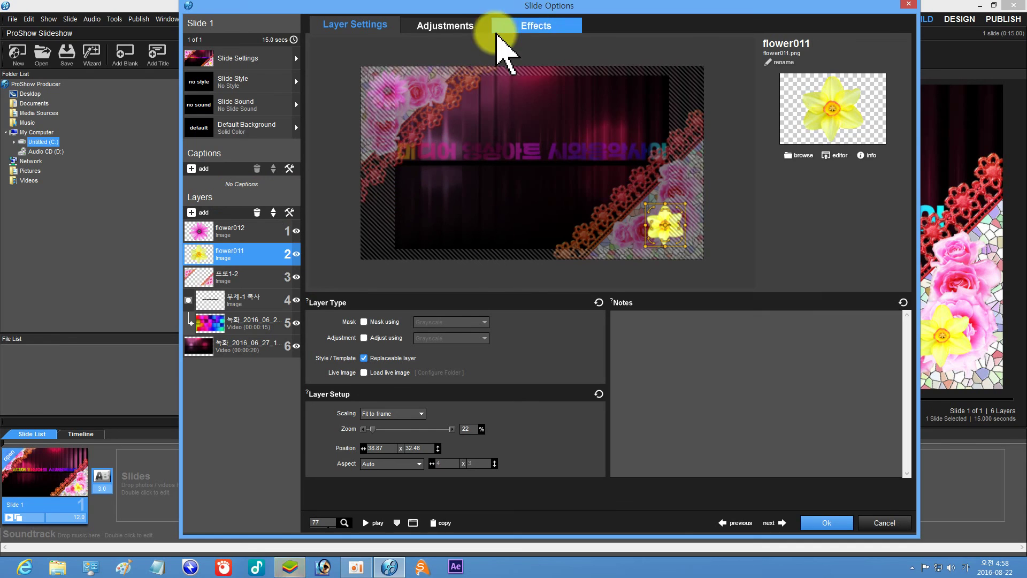
{"action": "left_click", "coordinate": [535, 25]}
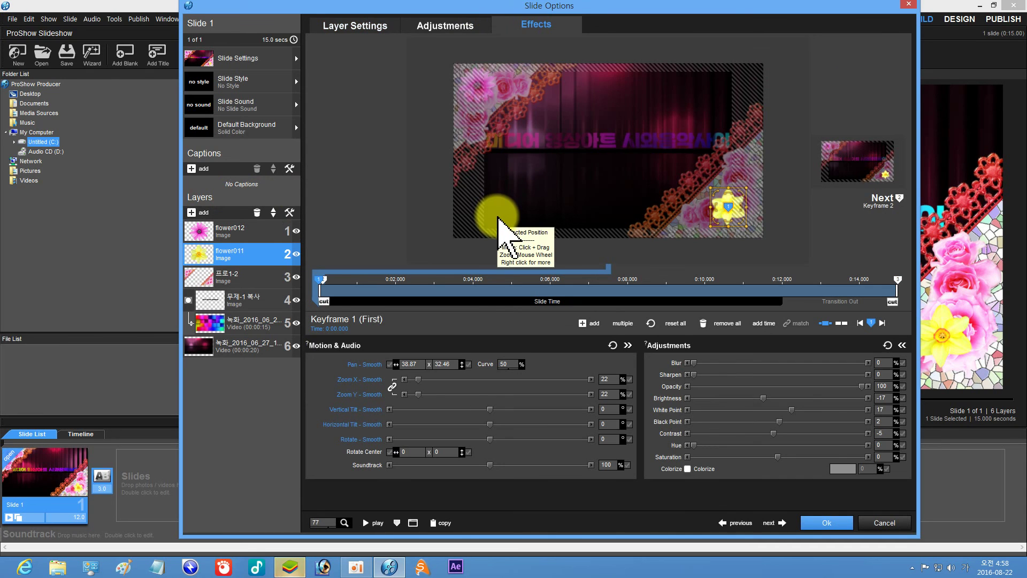
{"action": "left_click", "coordinate": [826, 523]}
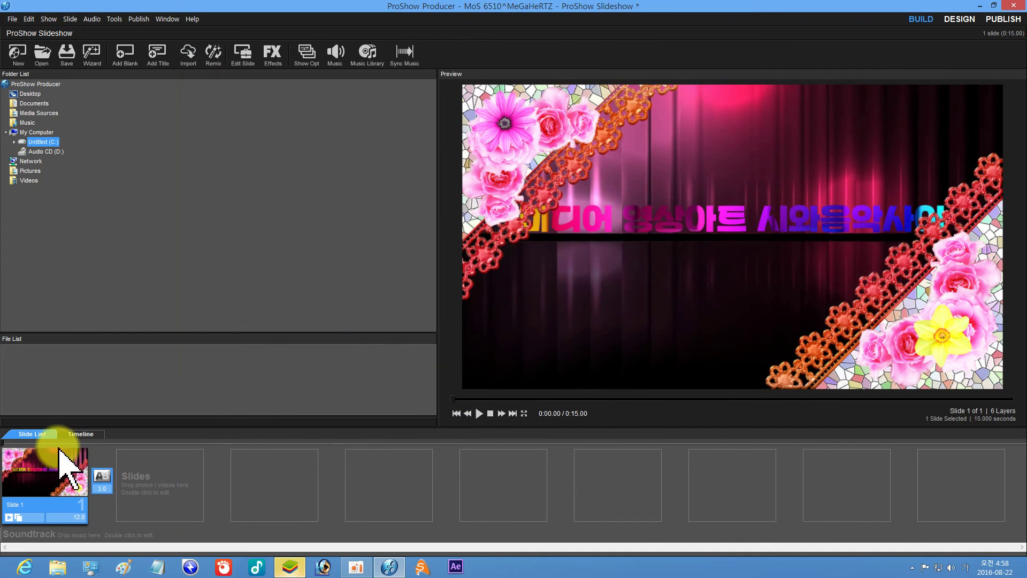
Reopen Slide 1's options, shrink the 무제-1 복사 text mask layer to 116% with the preview zoom at 54, and preview it
{"action": "double_click", "coordinate": [45, 473]}
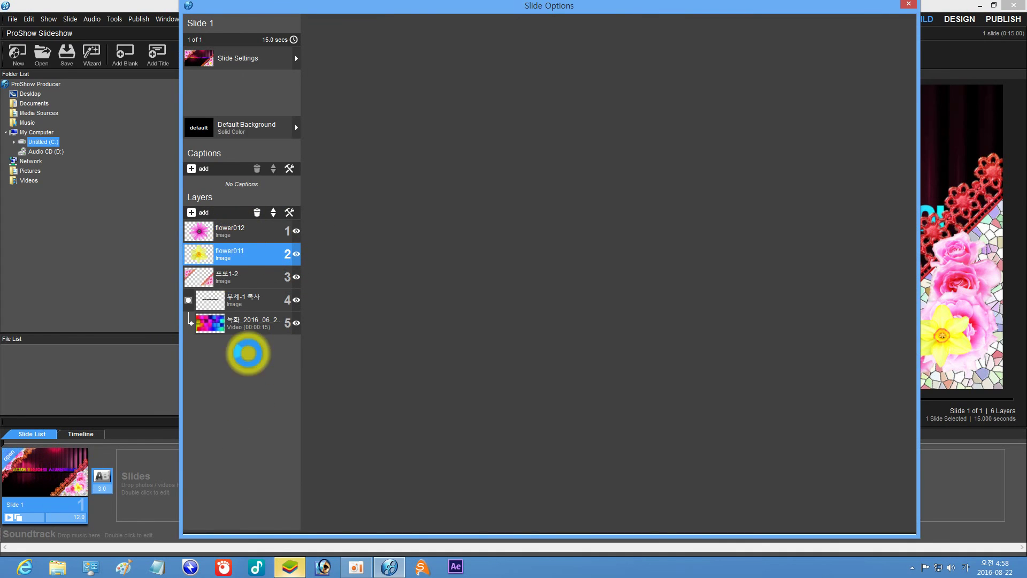
{"action": "left_click", "coordinate": [277, 306]}
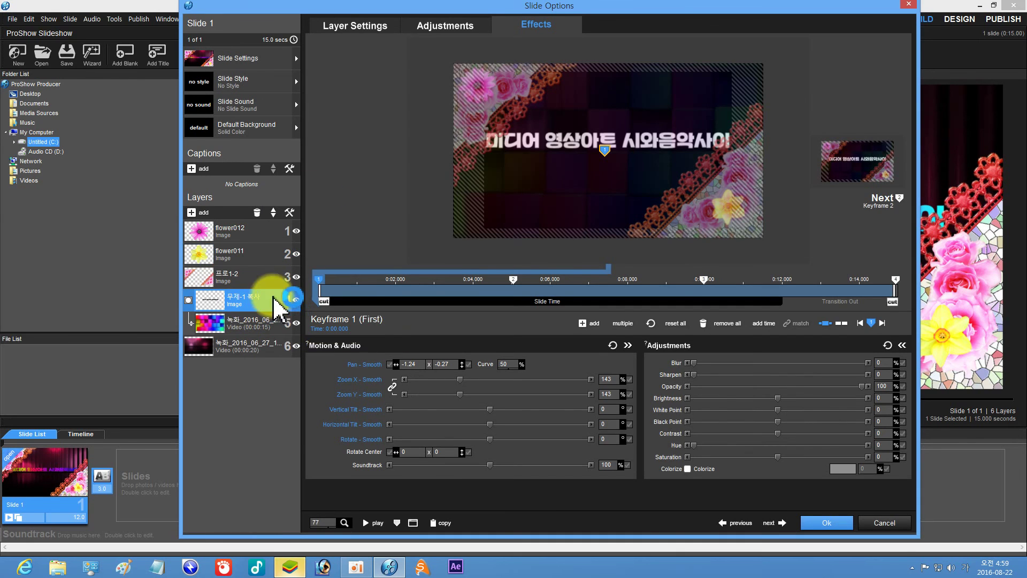
{"action": "left_click", "coordinate": [342, 25]}
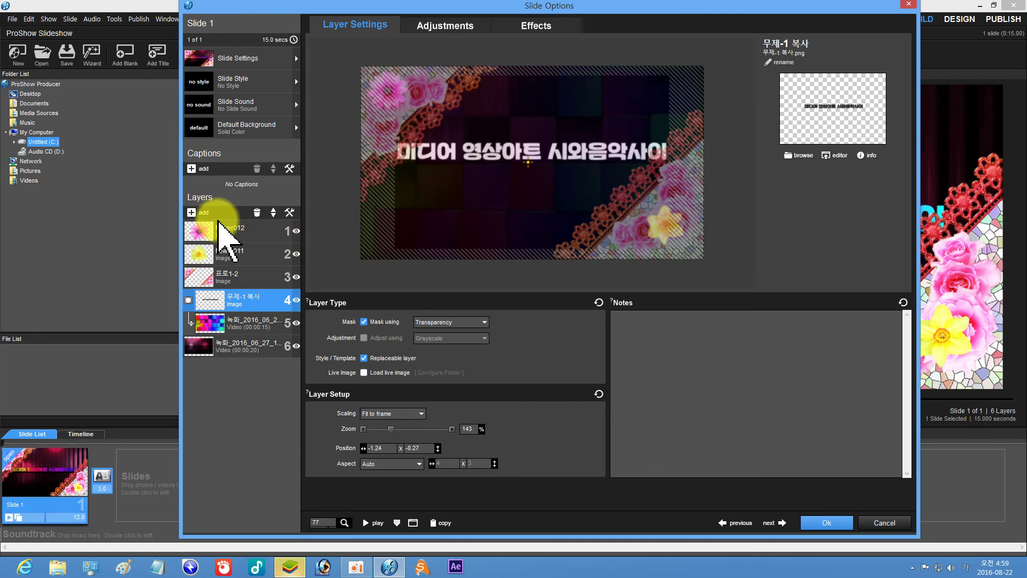
{"action": "left_click", "coordinate": [323, 524]}
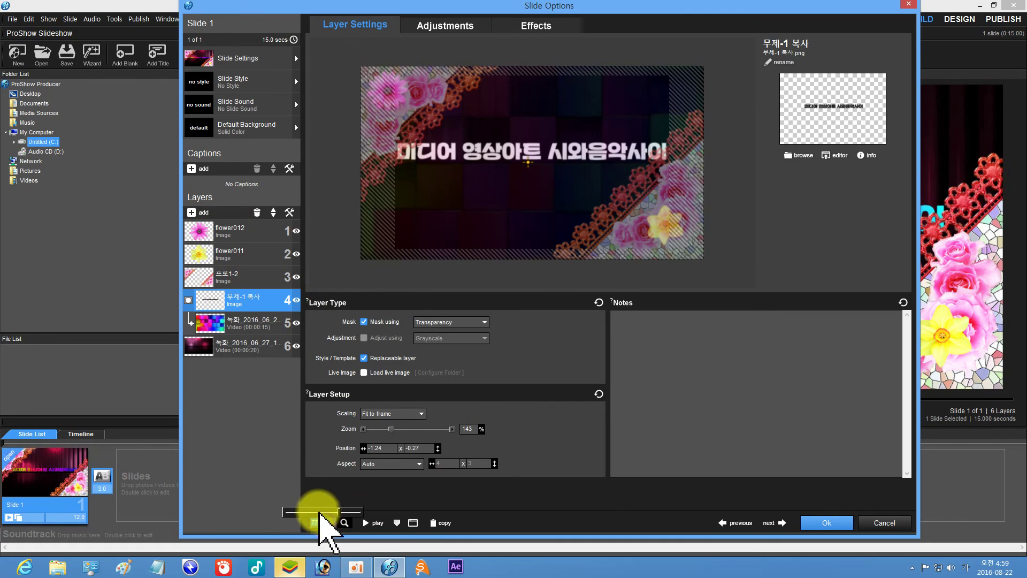
{"action": "left_click", "coordinate": [320, 512]}
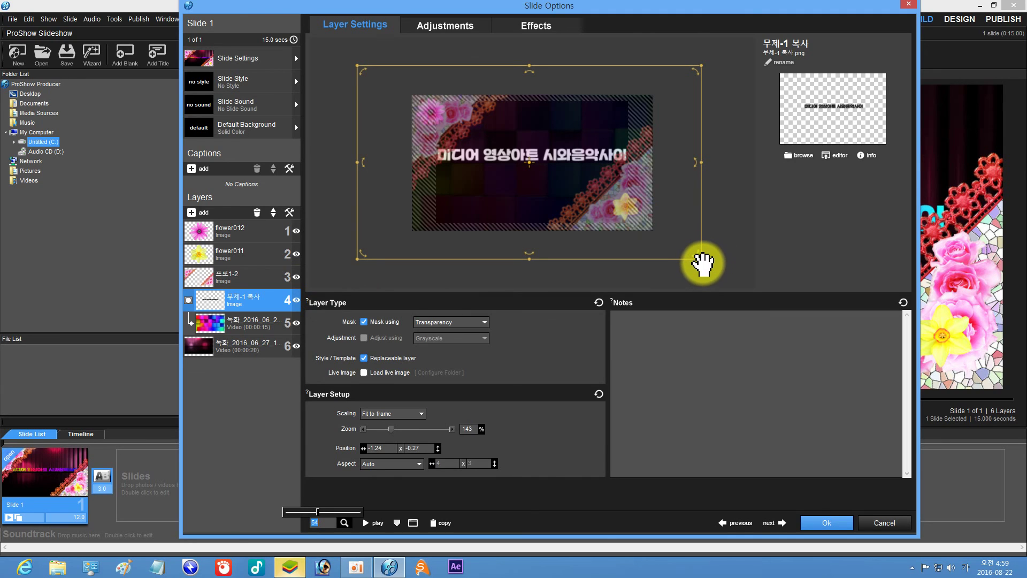
{"action": "left_click_drag", "start_coordinate": [700, 259], "coordinate": [665, 241]}
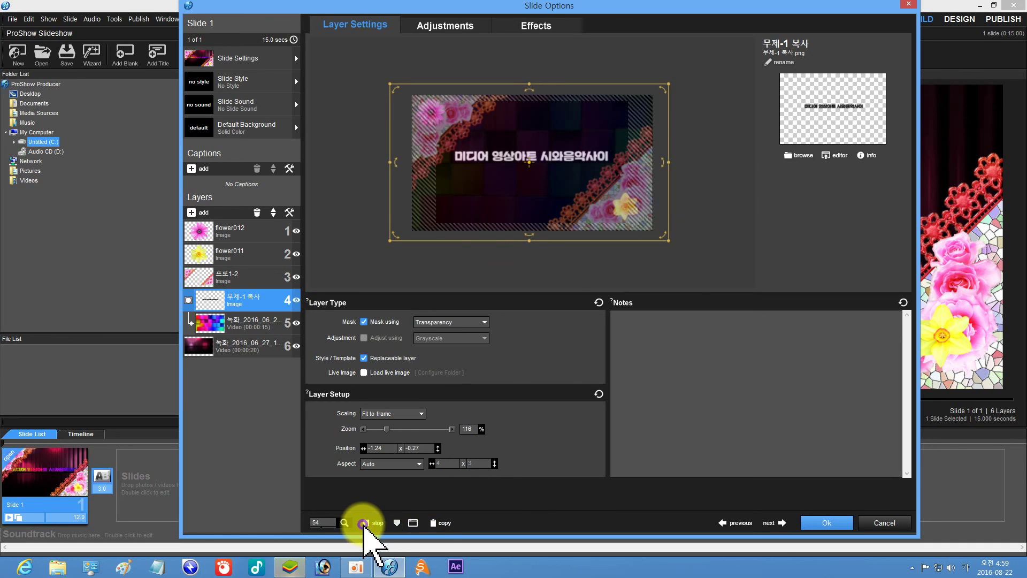
{"action": "left_click", "coordinate": [365, 522]}
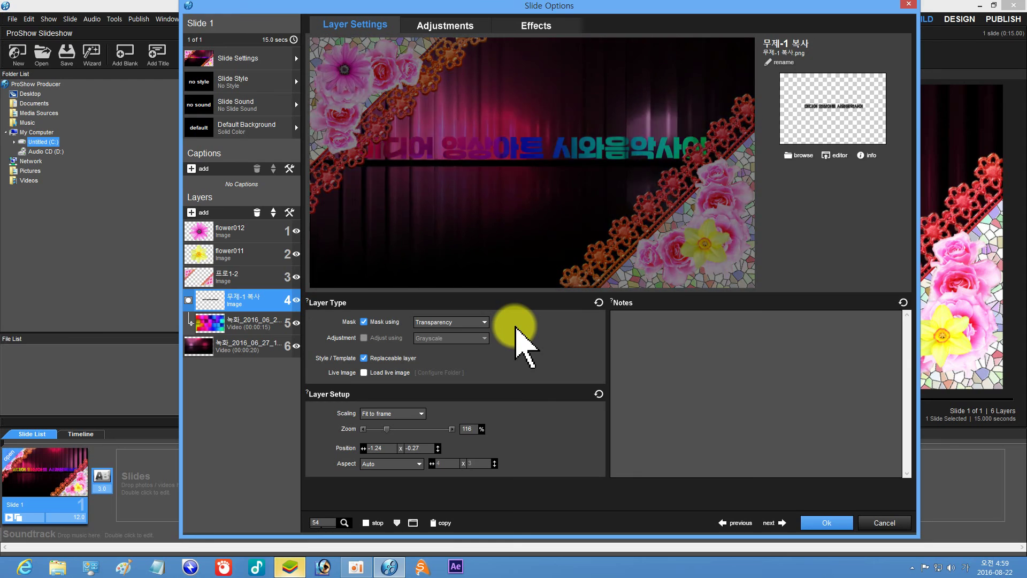
Delete the 프로1-2 frame layer and both flower layers, flower011 and flower012, from the slide
{"action": "left_click", "coordinate": [241, 276]}
{"action": "left_click", "coordinate": [257, 212]}
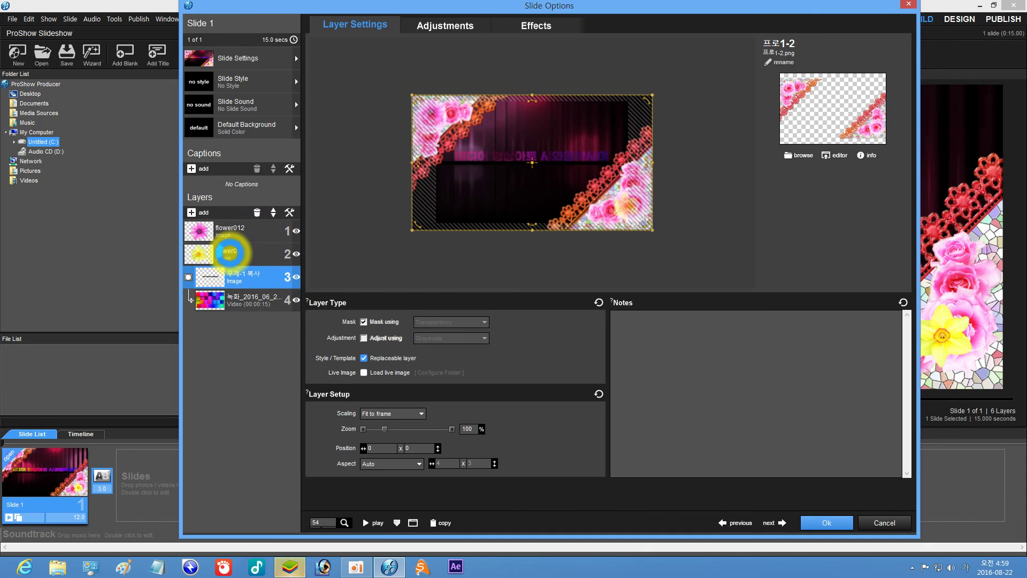
{"action": "left_click", "coordinate": [239, 254]}
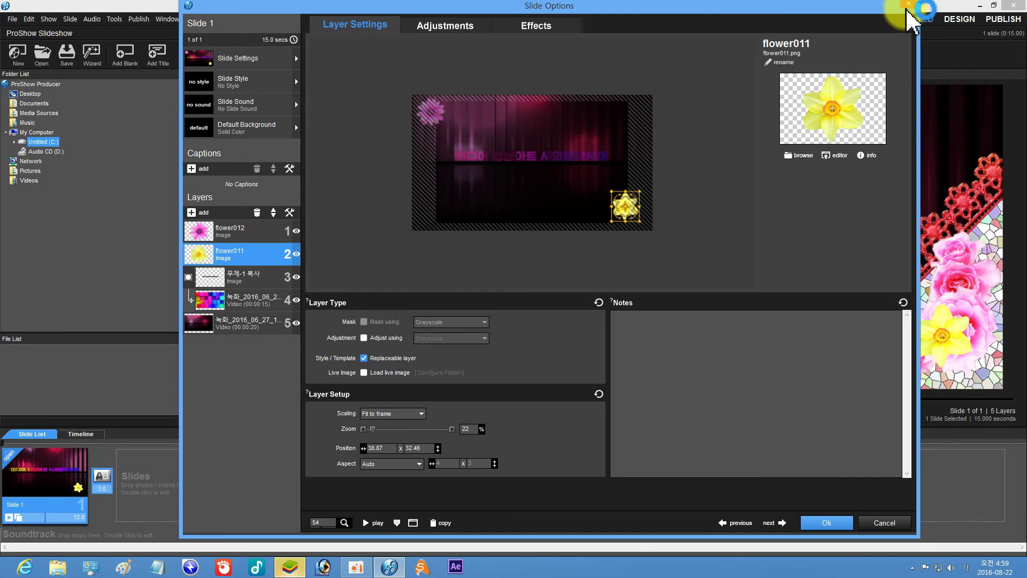
{"action": "left_click", "coordinate": [258, 213]}
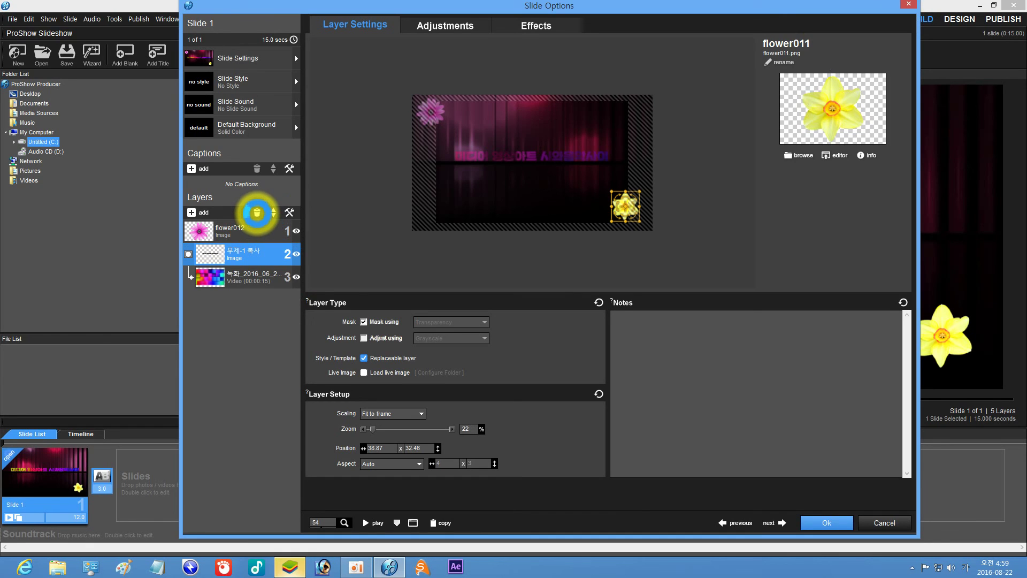
{"action": "left_click", "coordinate": [256, 213]}
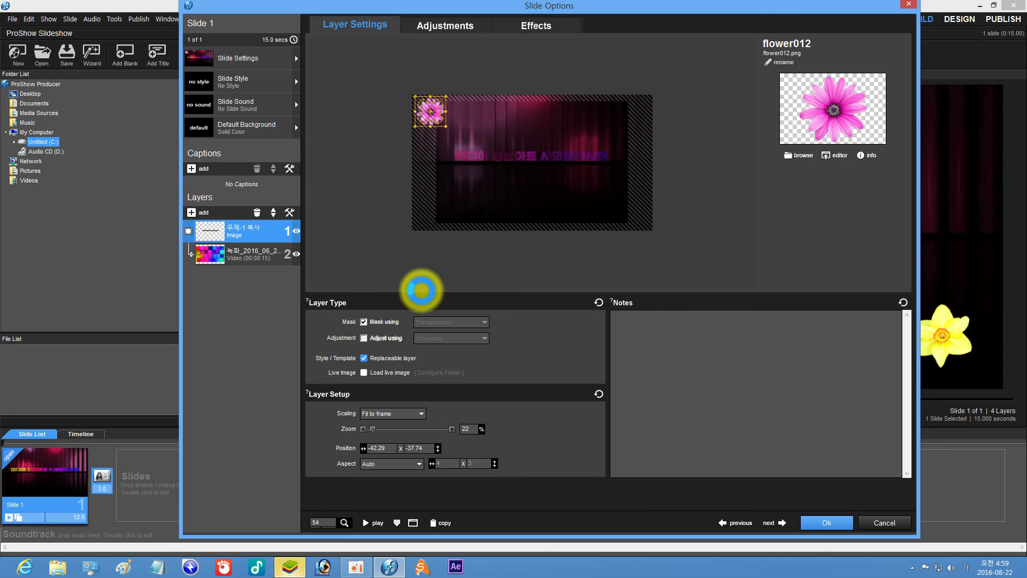
Enlarge the layer preview to 97, play the masked text animation, and apply the slide options
{"action": "left_click", "coordinate": [359, 24]}
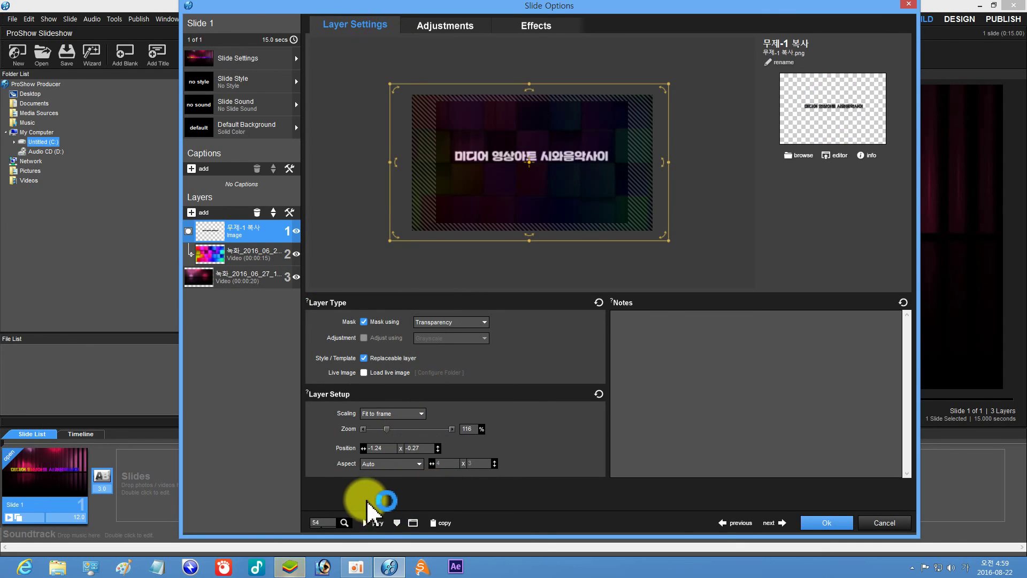
{"action": "left_click", "coordinate": [338, 514]}
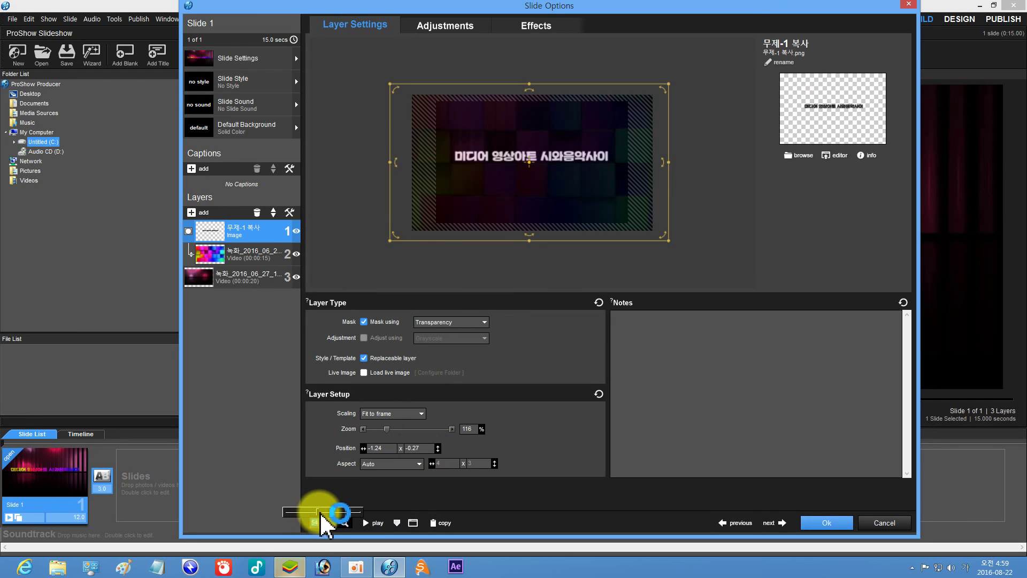
{"action": "left_click_drag", "start_coordinate": [318, 512], "coordinate": [359, 521]}
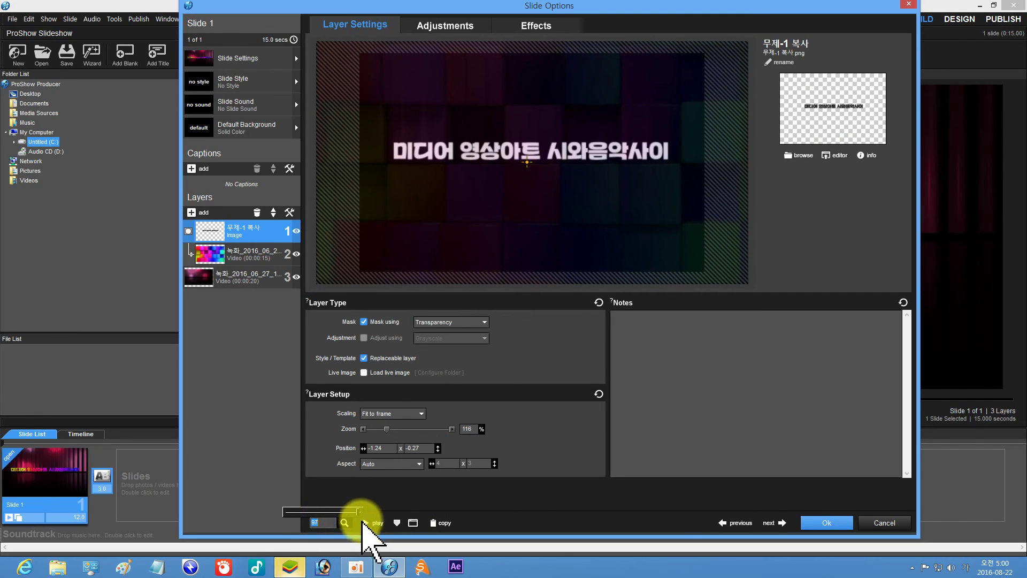
{"action": "left_click", "coordinate": [374, 523]}
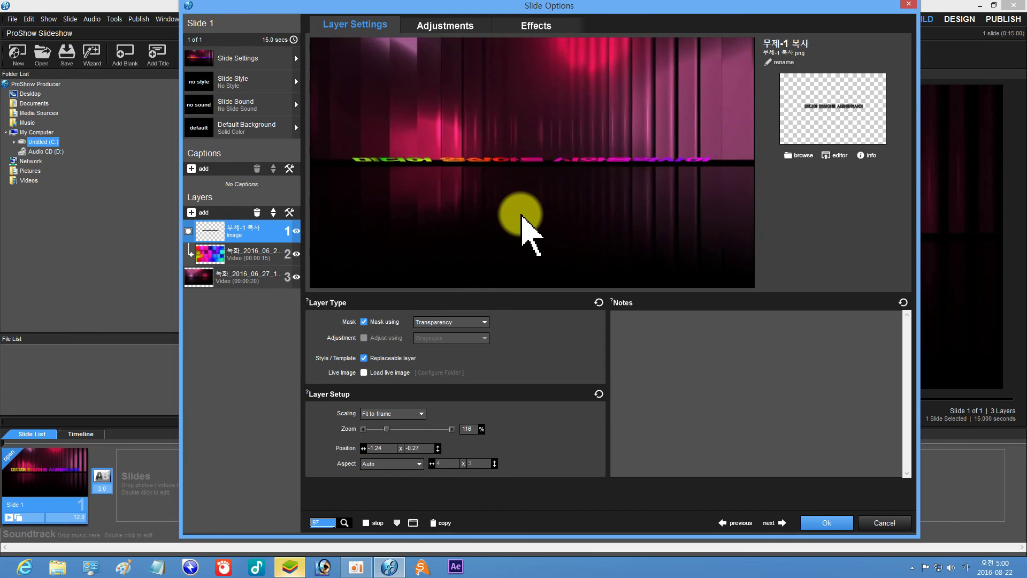
{"action": "left_click", "coordinate": [826, 522]}
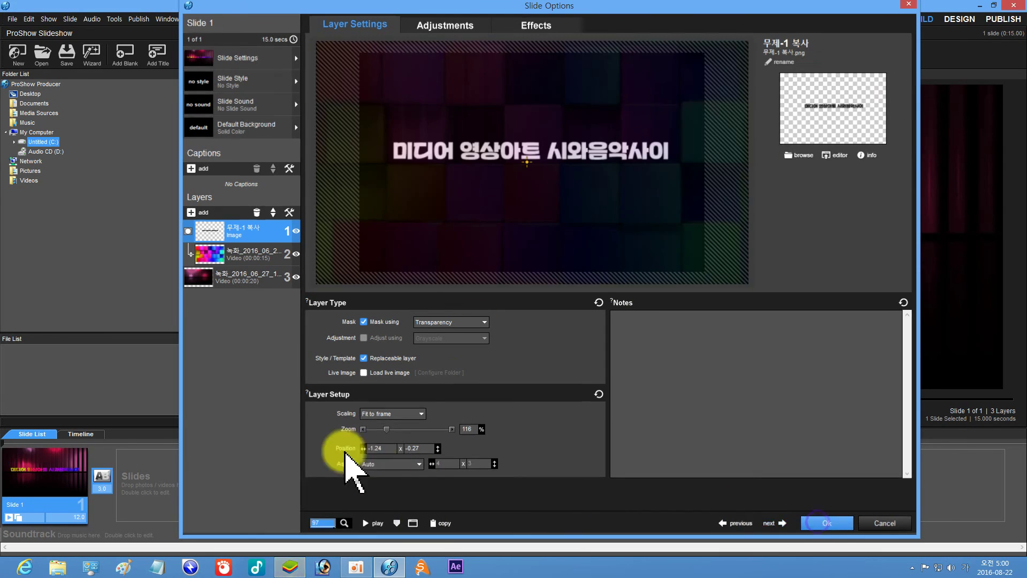
Add a blank second slide after Slide 1 and open the slide styles collection for it
{"action": "left_click", "coordinate": [179, 488]}
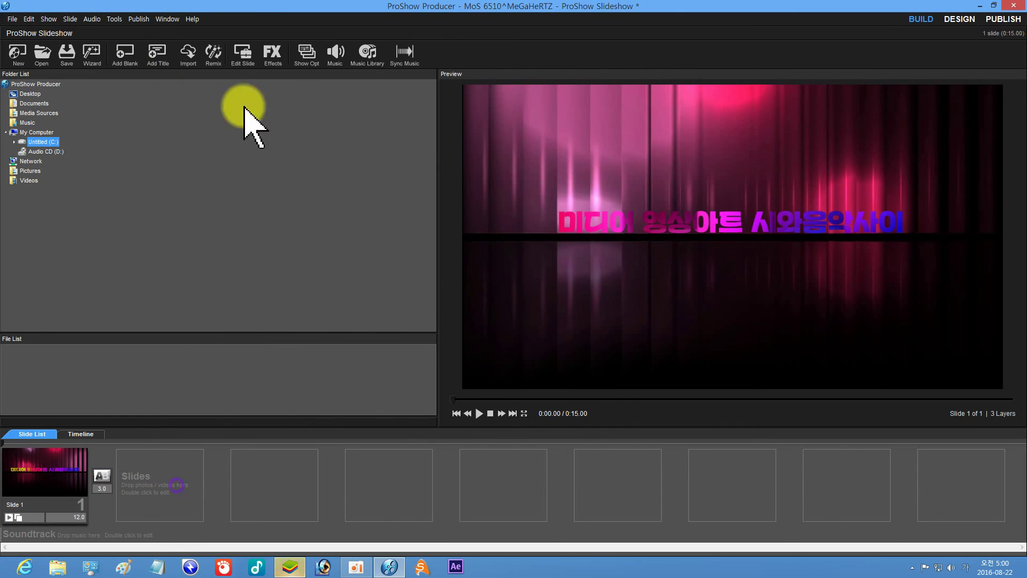
{"action": "left_click", "coordinate": [126, 55]}
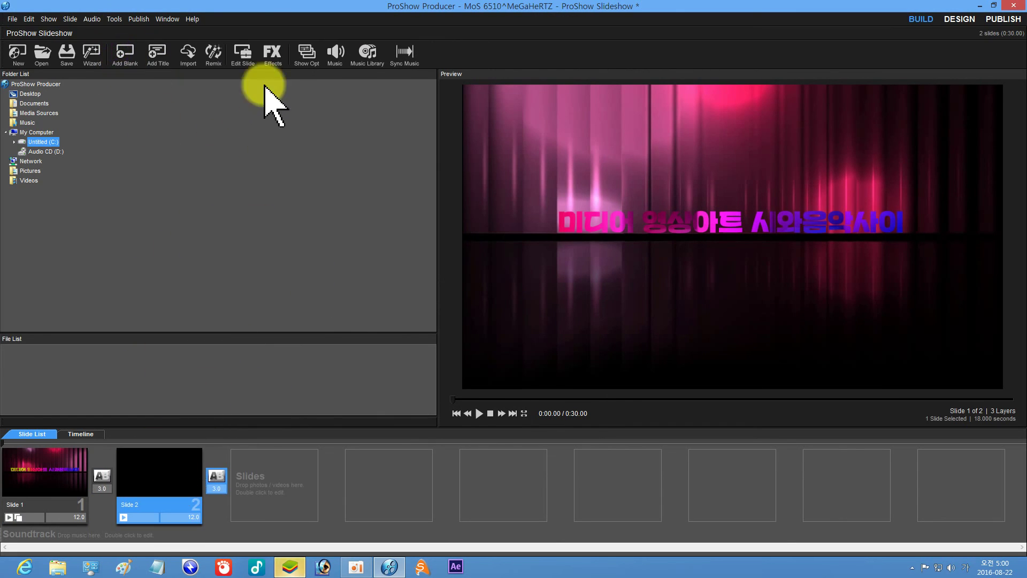
{"action": "left_click", "coordinate": [273, 54]}
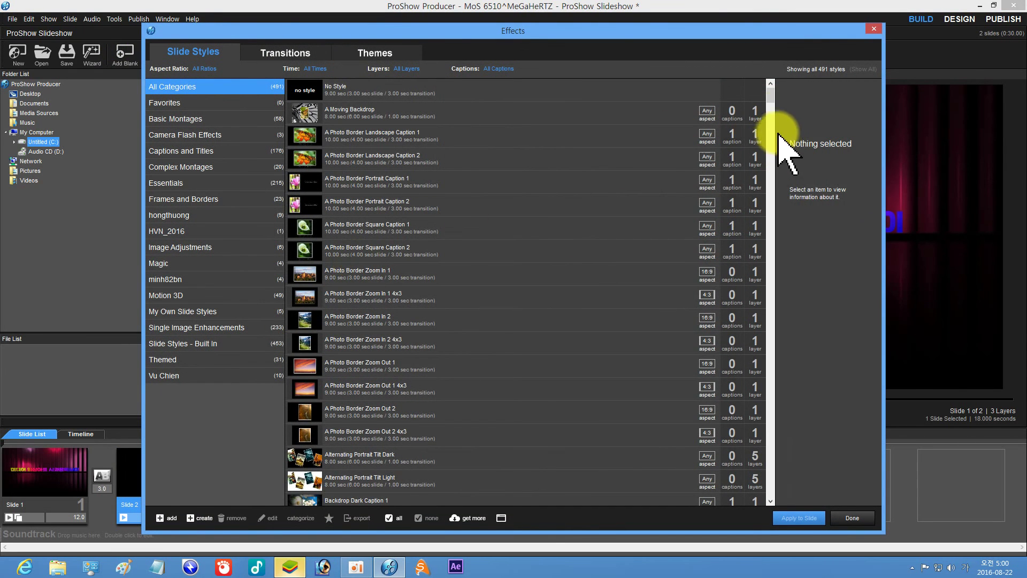
Browse the full list of slide styles and check the details of Soft Picture Float Dark and Soft Picture Float Light
{"action": "left_click_drag", "start_coordinate": [771, 92], "coordinate": [424, 217]}
{"action": "scroll", "coordinate": [383, 214], "scroll_direction": "up", "scroll_amount": 3}
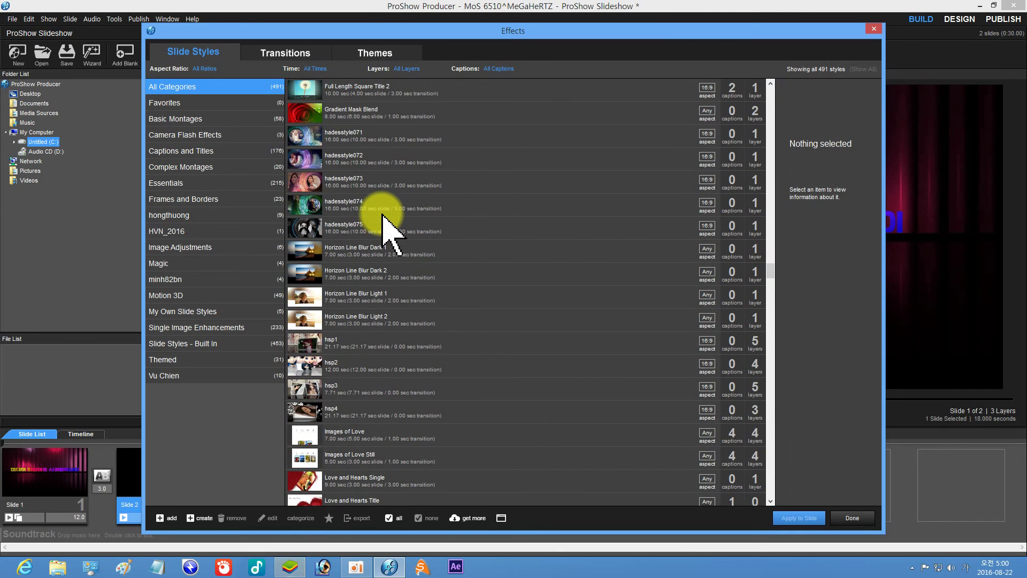
{"action": "scroll", "coordinate": [384, 214], "scroll_direction": "down", "scroll_amount": 2}
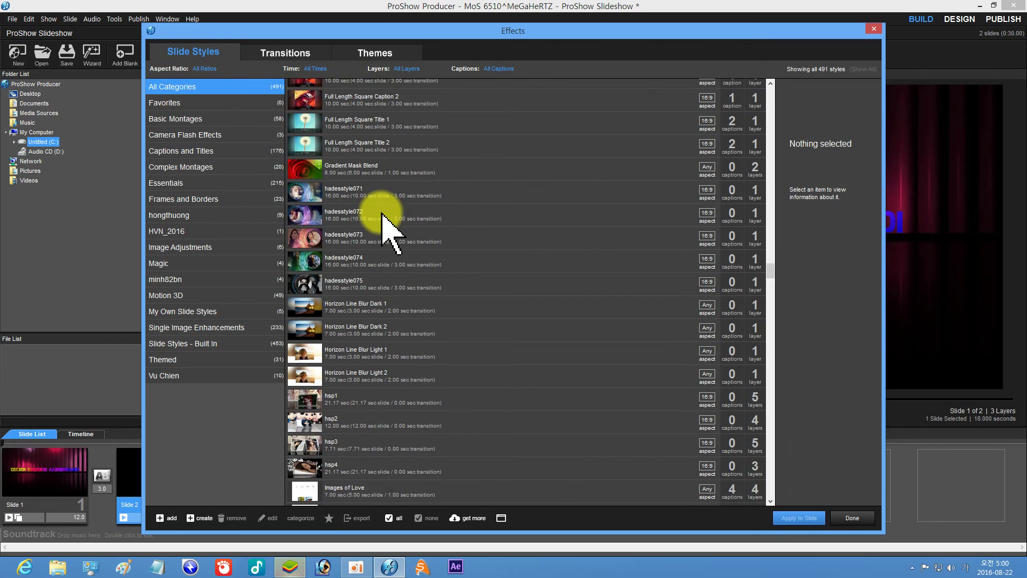
{"action": "scroll", "coordinate": [383, 214], "scroll_direction": "down", "scroll_amount": 10}
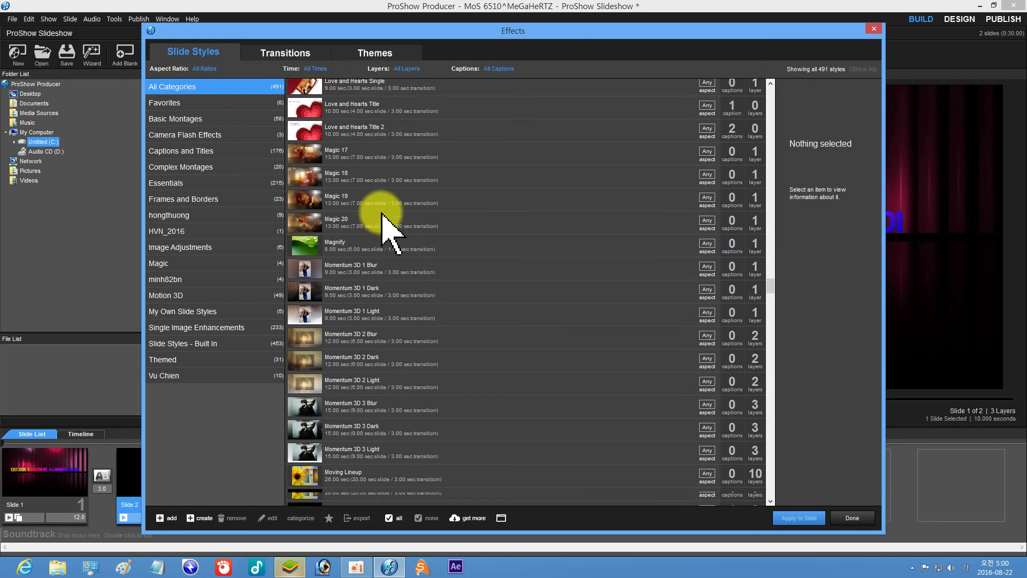
{"action": "scroll", "coordinate": [383, 214], "scroll_direction": "down", "scroll_amount": 6}
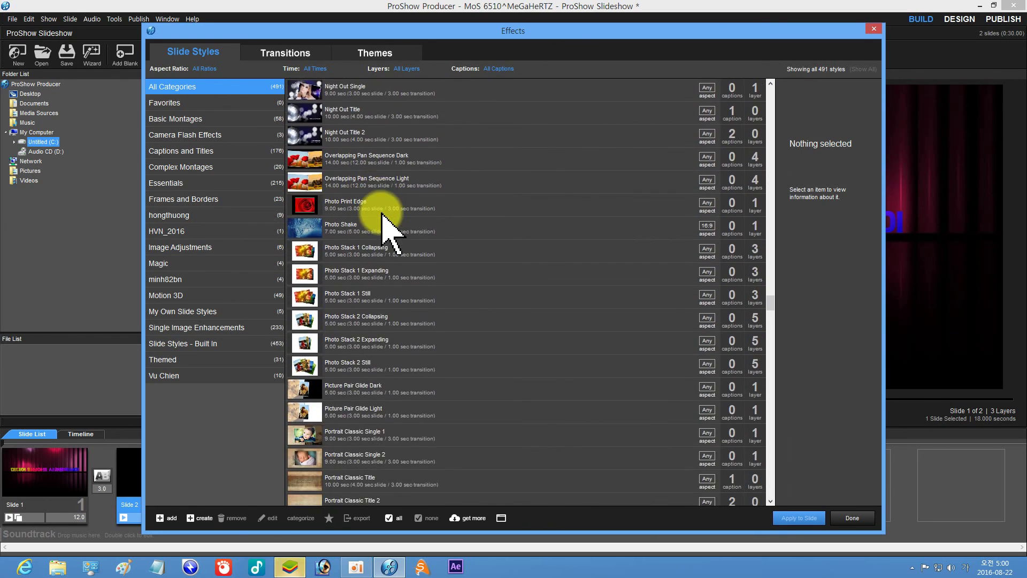
{"action": "scroll", "coordinate": [384, 214], "scroll_direction": "down", "scroll_amount": 5}
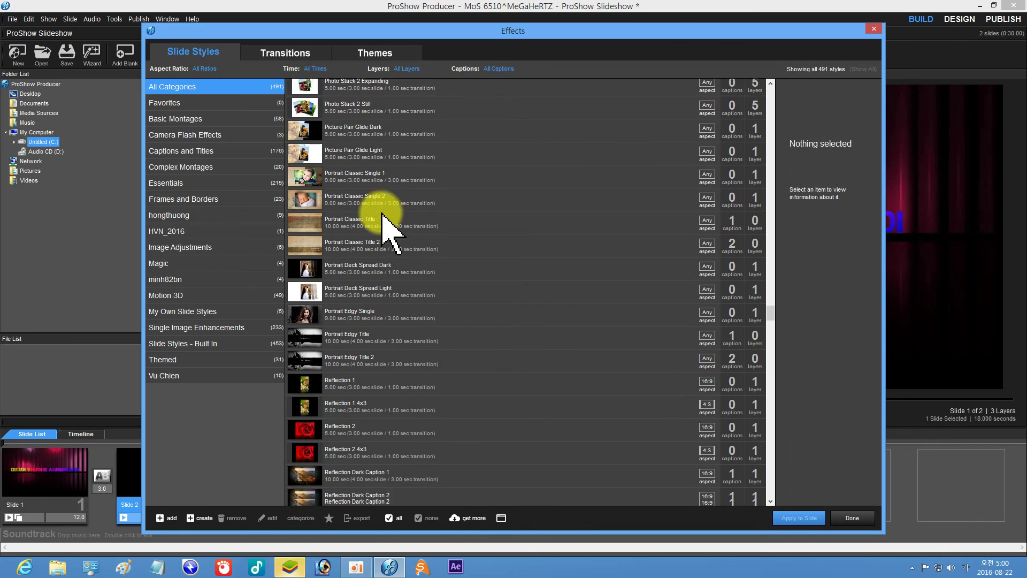
{"action": "scroll", "coordinate": [383, 214], "scroll_direction": "down", "scroll_amount": 6}
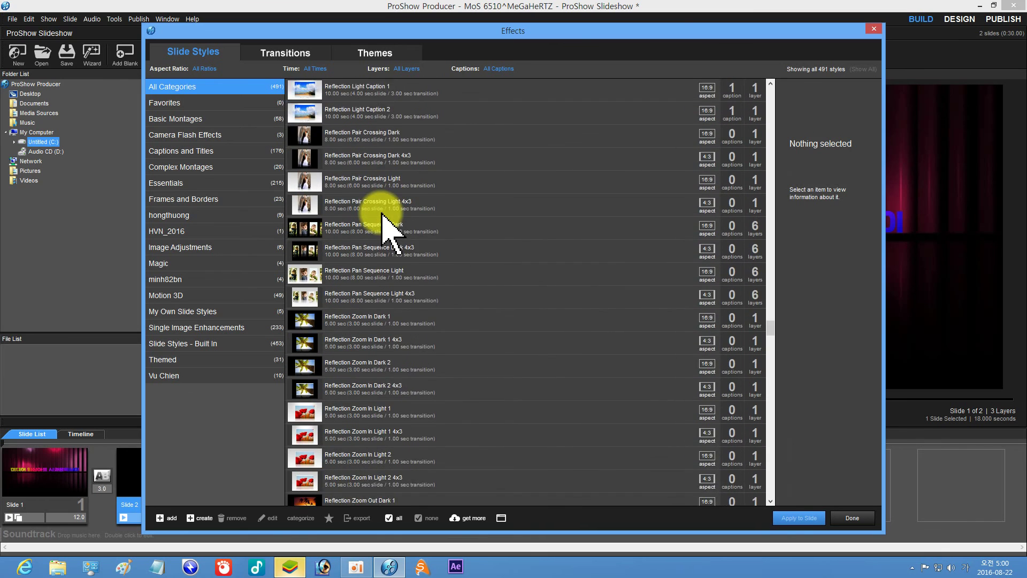
{"action": "scroll", "coordinate": [383, 214], "scroll_direction": "down", "scroll_amount": 2}
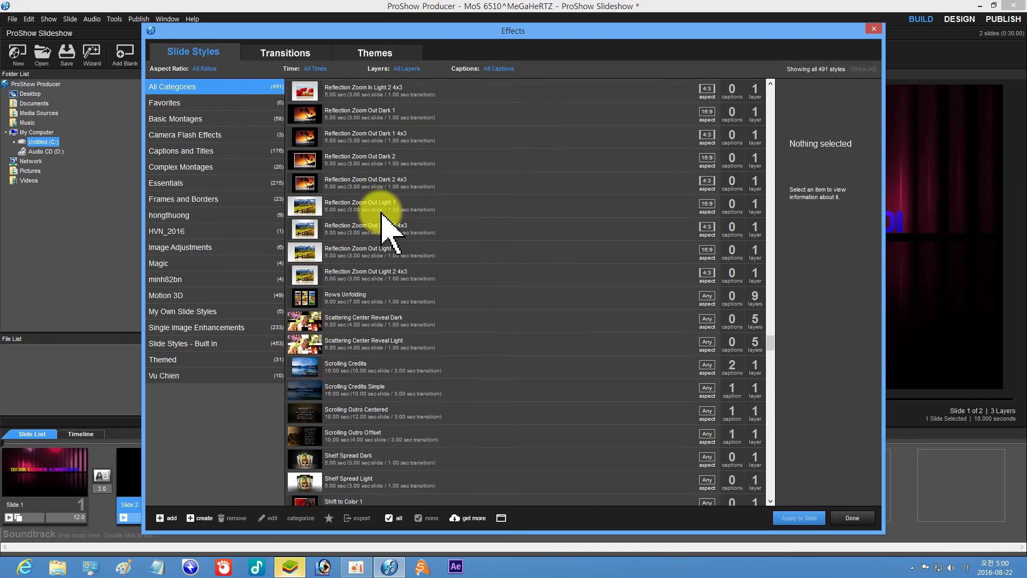
{"action": "scroll", "coordinate": [381, 211], "scroll_direction": "down", "scroll_amount": 9}
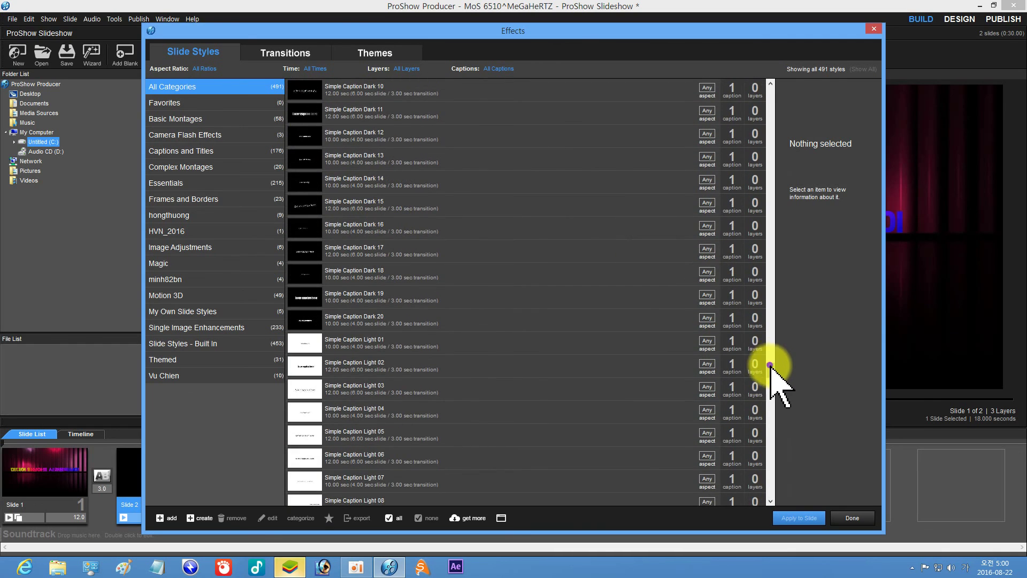
{"action": "left_click_drag", "start_coordinate": [771, 370], "coordinate": [771, 418]}
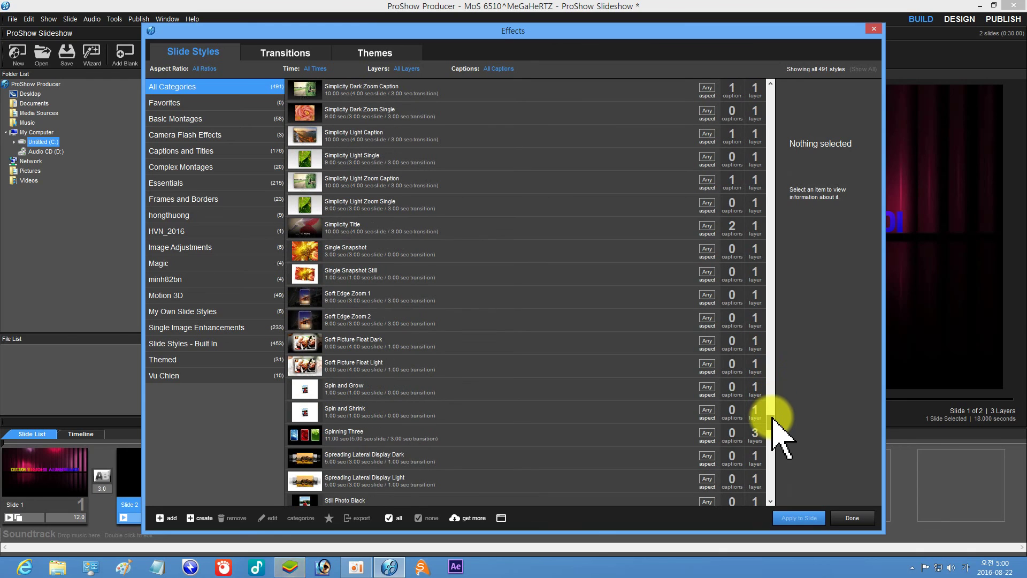
{"action": "left_click", "coordinate": [314, 347]}
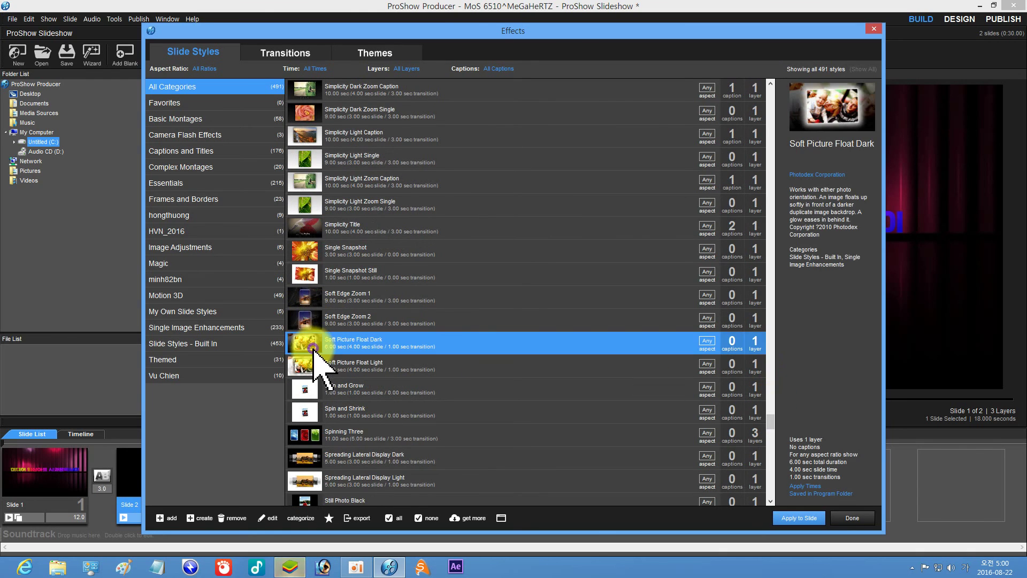
{"action": "left_click", "coordinate": [314, 368]}
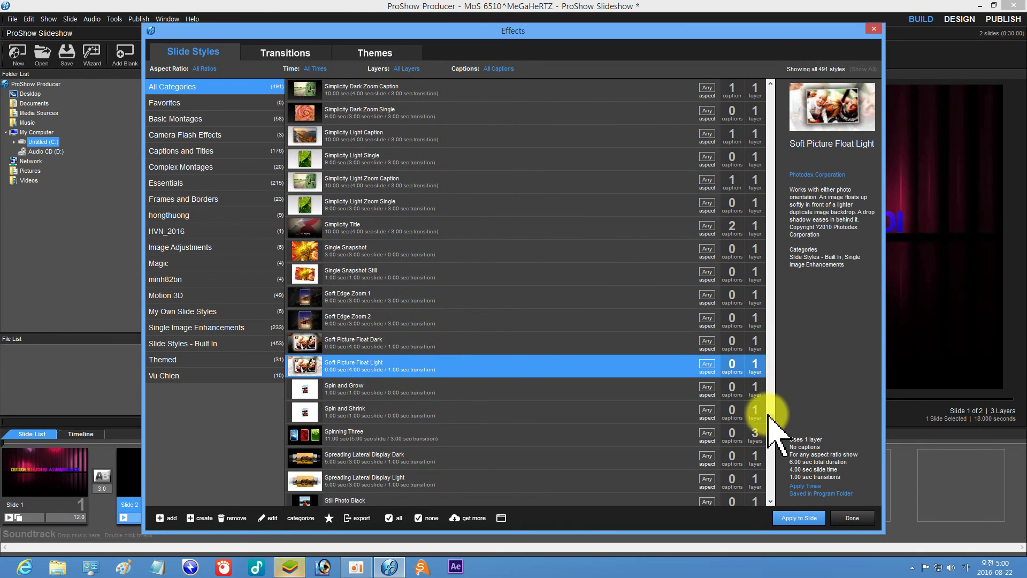
Apply the Portrait Deck Spread Dark style to Slide 2, accept the replacement of slide changes, and close the effects window
{"action": "left_click_drag", "start_coordinate": [768, 418], "coordinate": [756, 311]}
{"action": "left_click", "coordinate": [320, 247]}
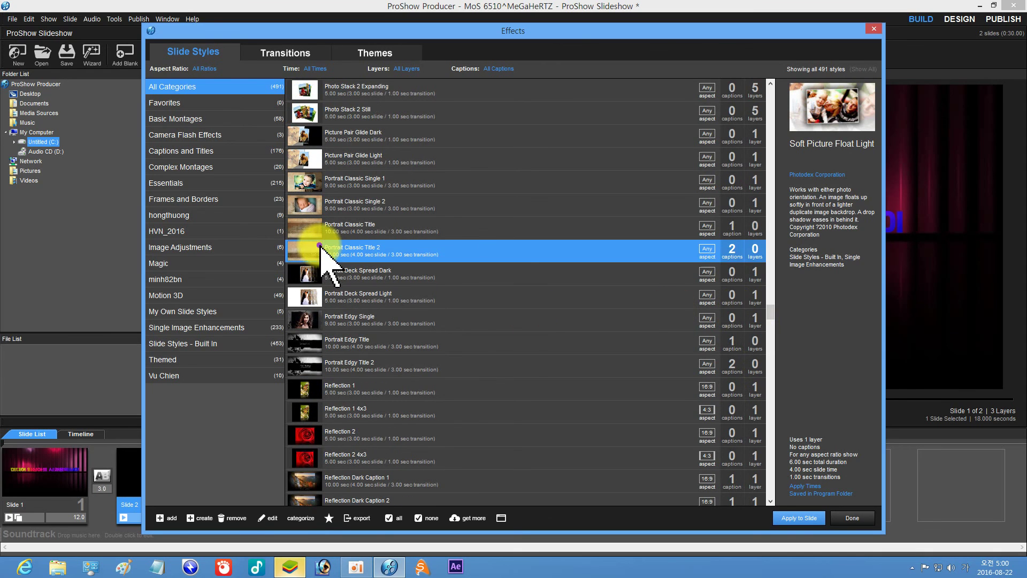
{"action": "left_click", "coordinate": [314, 230]}
{"action": "left_click", "coordinate": [309, 292]}
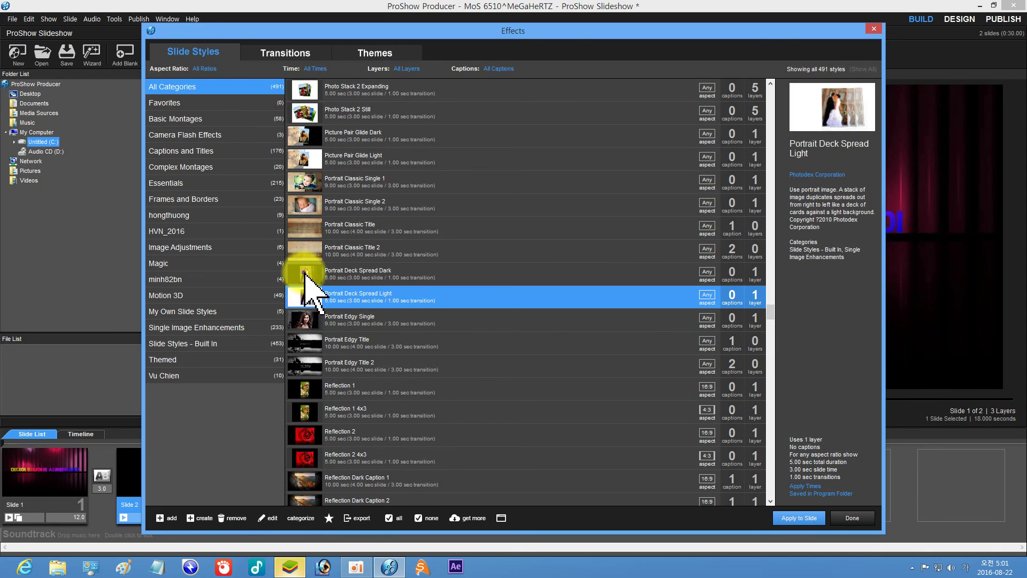
{"action": "left_click", "coordinate": [305, 272]}
{"action": "left_click", "coordinate": [806, 518]}
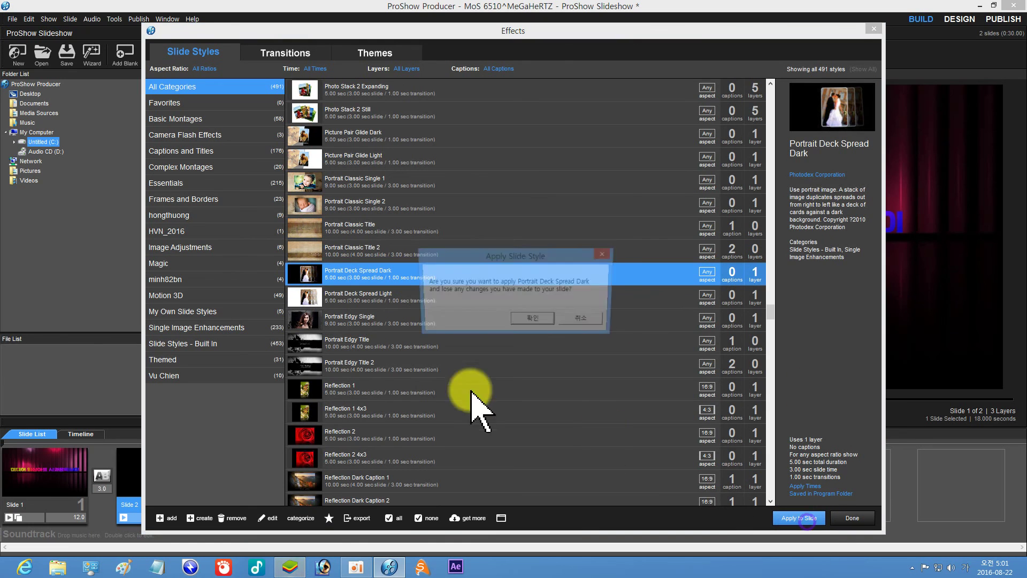
{"action": "left_click", "coordinate": [533, 318]}
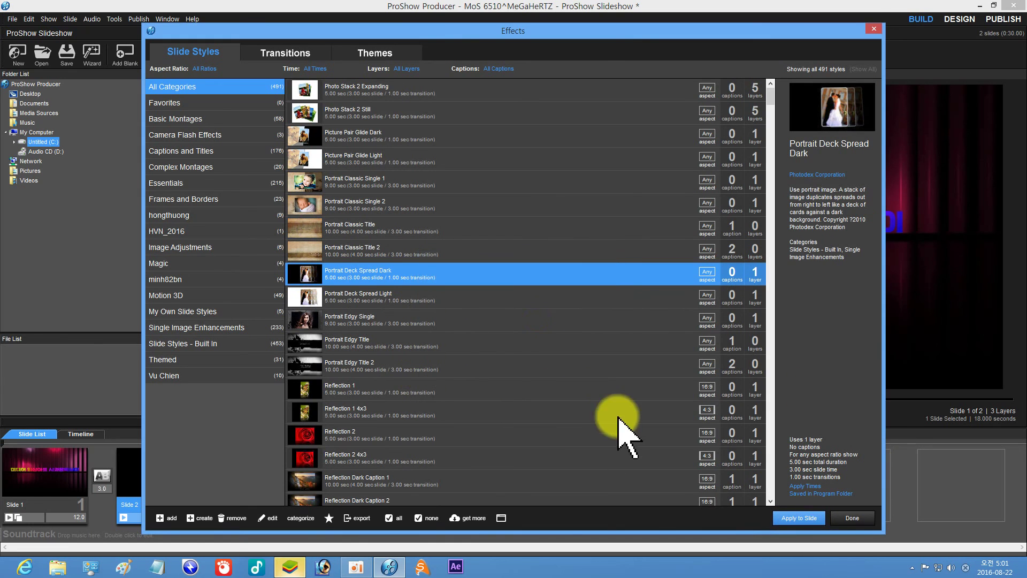
{"action": "left_click", "coordinate": [854, 518]}
Open Slide 2's options and fill the Portrait Image layer with 캡처_2016_08_19_03_03_59_450 from the 꽃 pictures folder
{"action": "double_click", "coordinate": [151, 471]}
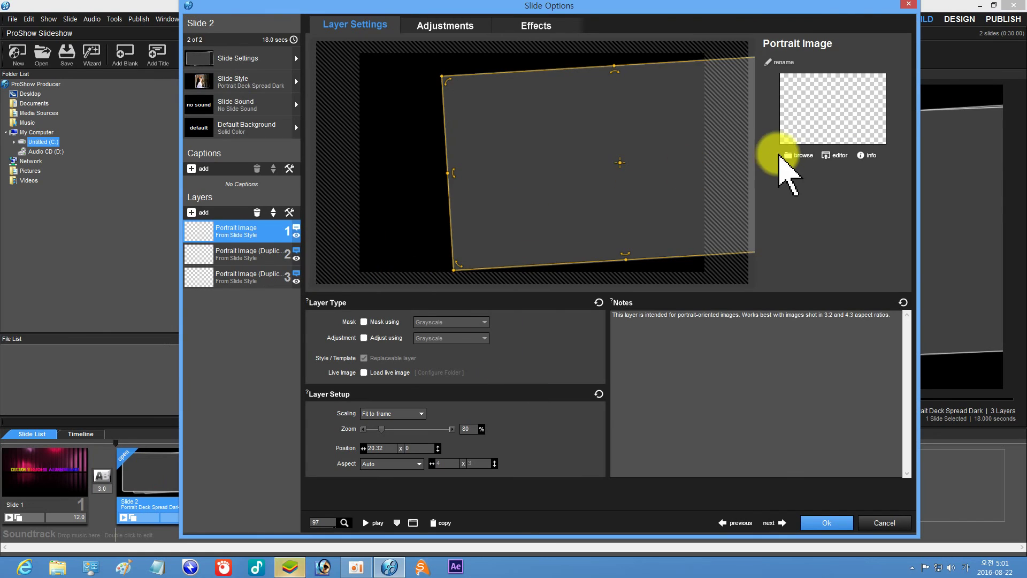
{"action": "left_click", "coordinate": [794, 155]}
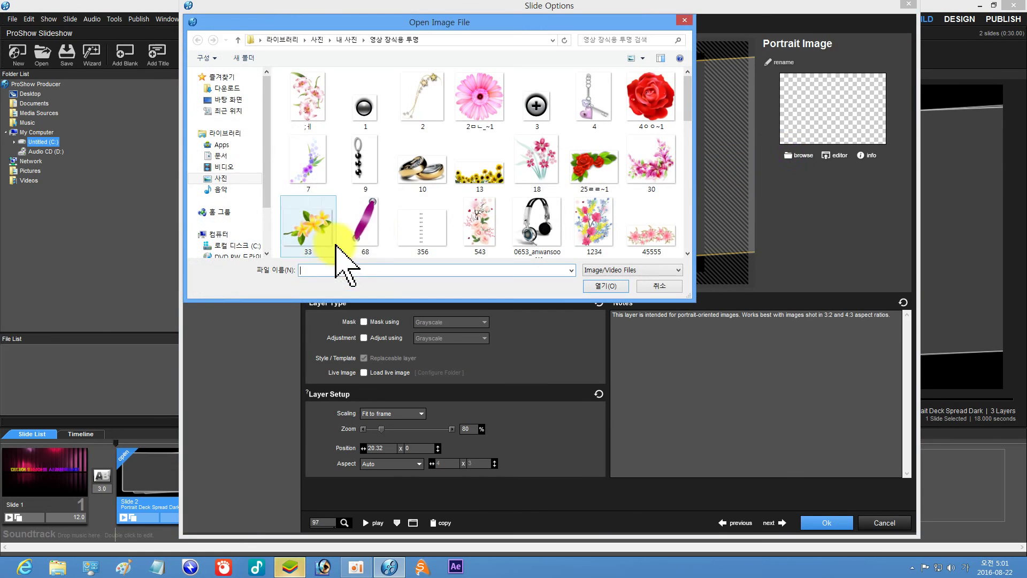
{"action": "left_click", "coordinate": [223, 179]}
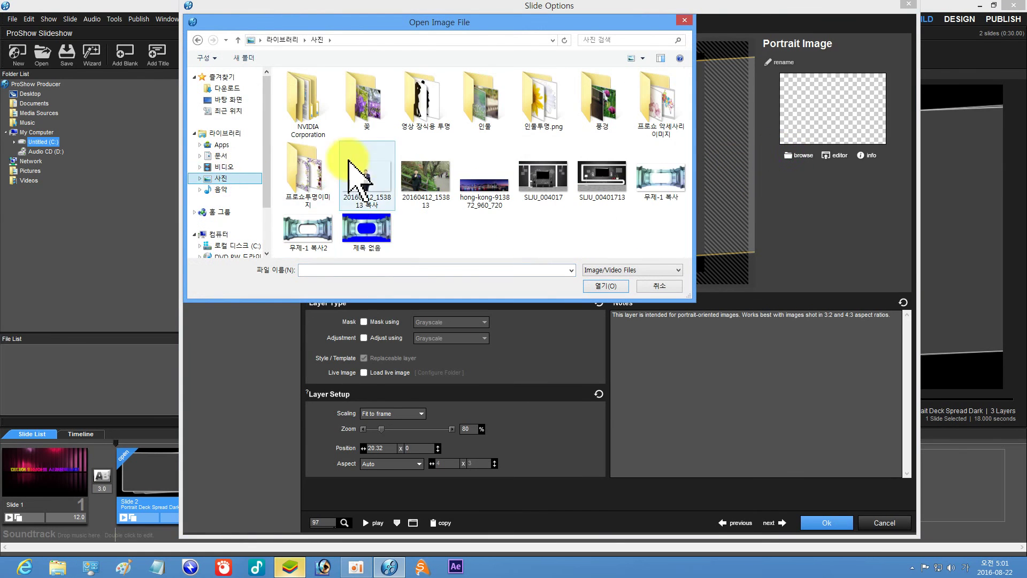
{"action": "double_click", "coordinate": [365, 109]}
{"action": "left_click", "coordinate": [309, 115]}
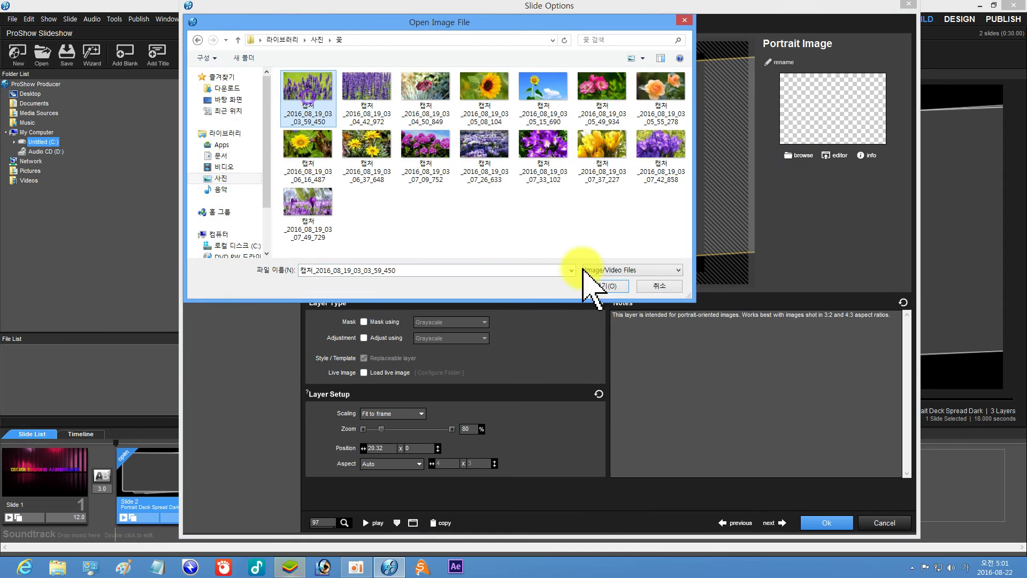
{"action": "left_click", "coordinate": [610, 286]}
Select the first Portrait Image (Duplicate) layer, play the slide's card-spread animation, and stop the preview
{"action": "left_click", "coordinate": [232, 255]}
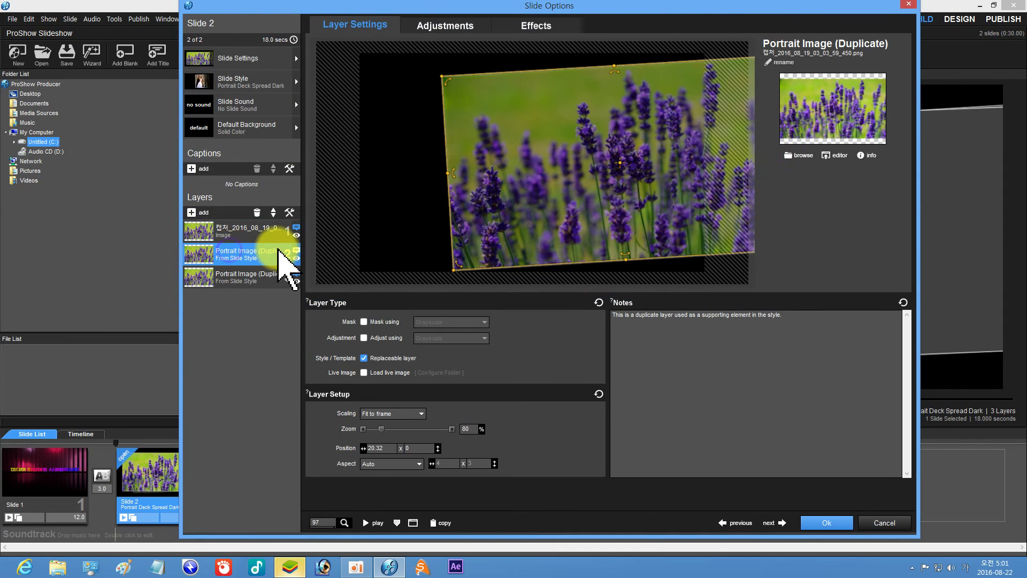
{"action": "left_click", "coordinate": [366, 520]}
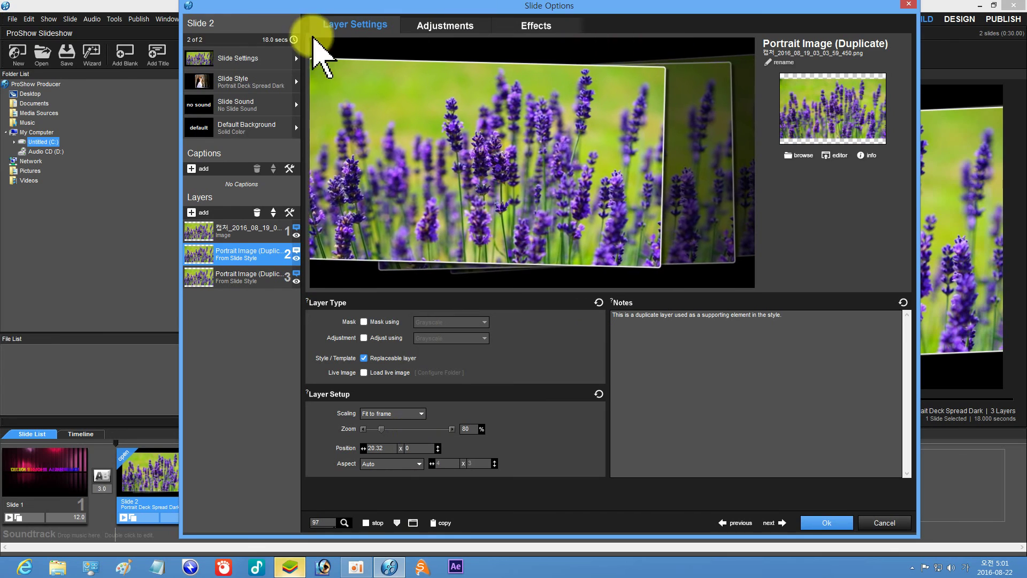
{"action": "left_click", "coordinate": [364, 522]}
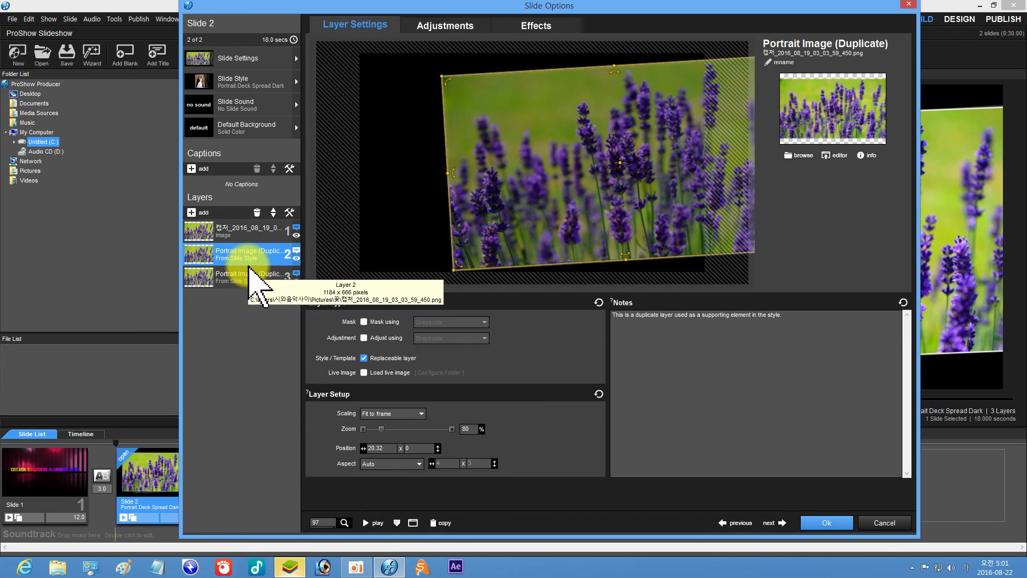
Add the video 녹화_2016_06_27_13_23_19_797 from the desktop's 파티클영상 folder as a new layer on Slide 2
{"action": "left_click", "coordinate": [200, 213]}
{"action": "left_click", "coordinate": [220, 223]}
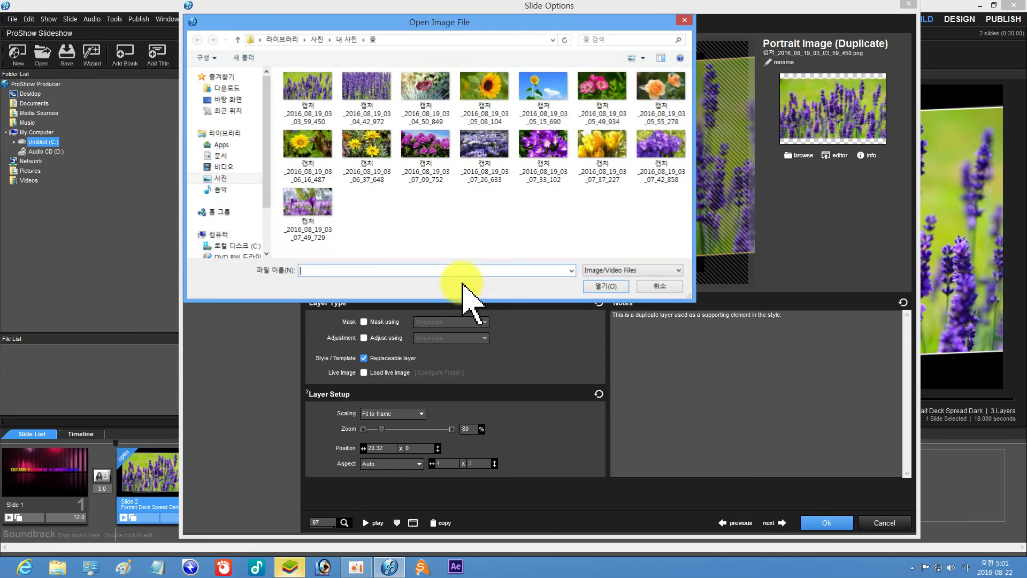
{"action": "left_click", "coordinate": [220, 167]}
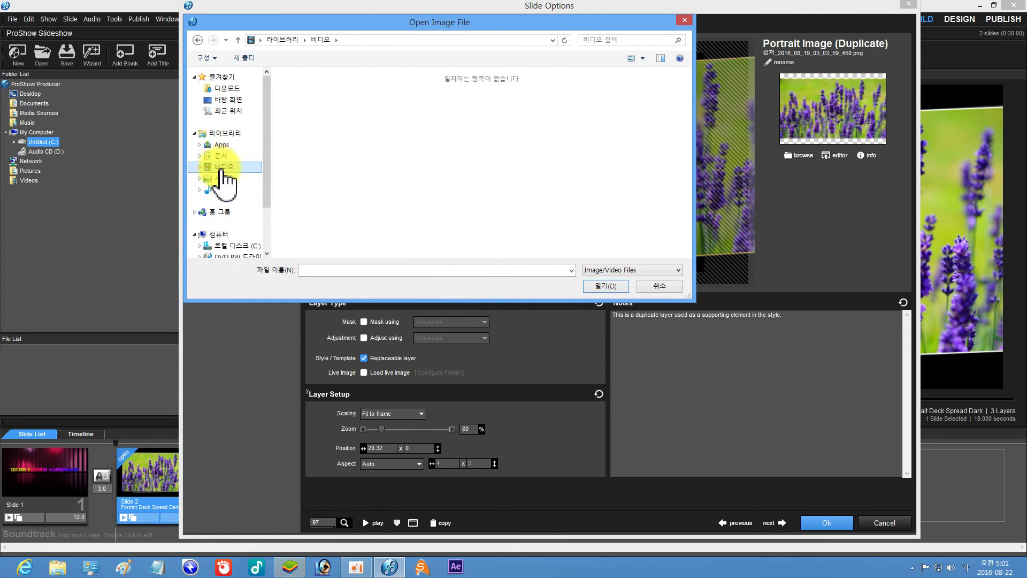
{"action": "left_click", "coordinate": [222, 100]}
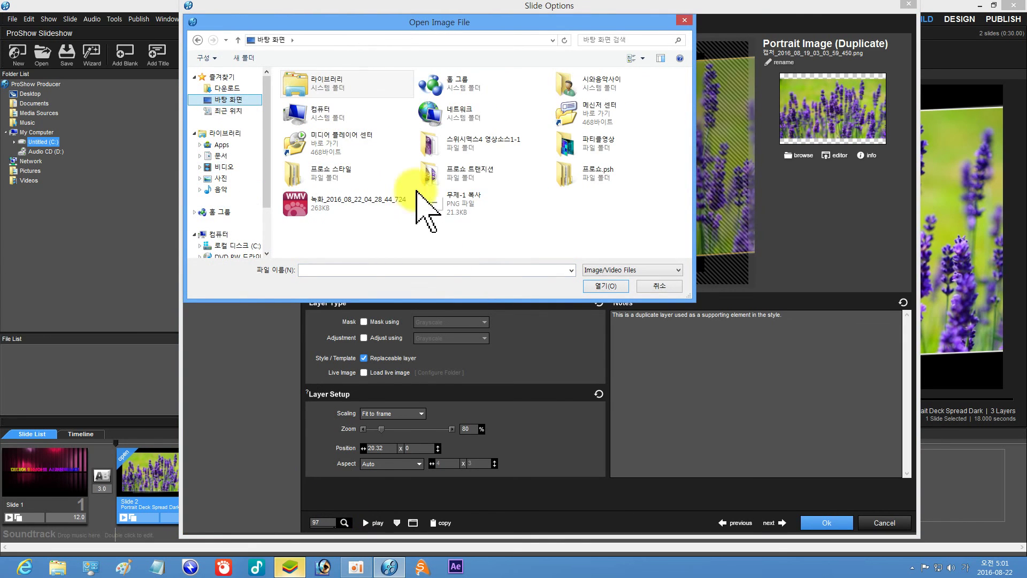
{"action": "double_click", "coordinate": [564, 144]}
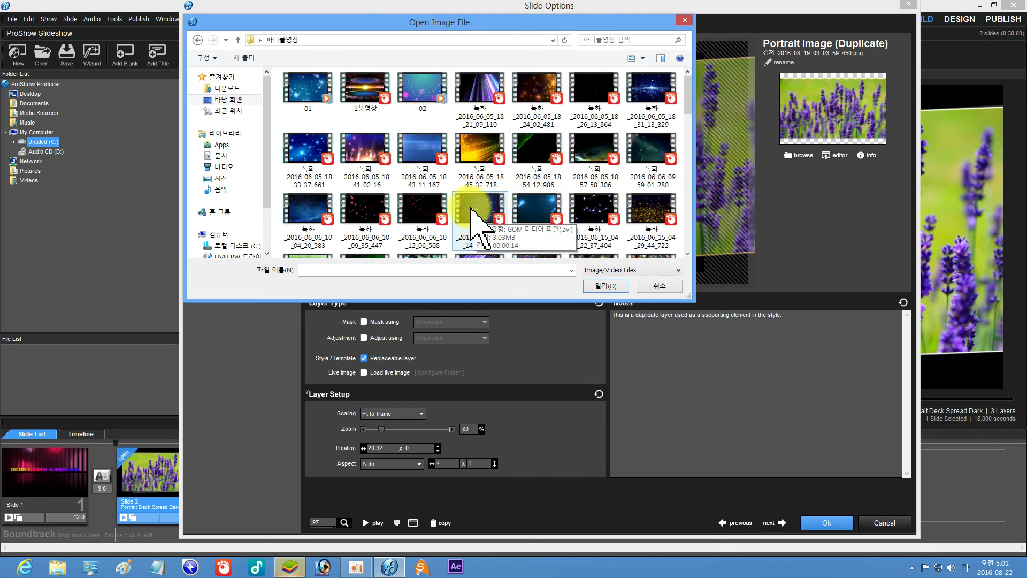
{"action": "scroll", "coordinate": [470, 206], "scroll_direction": "down", "scroll_amount": 10}
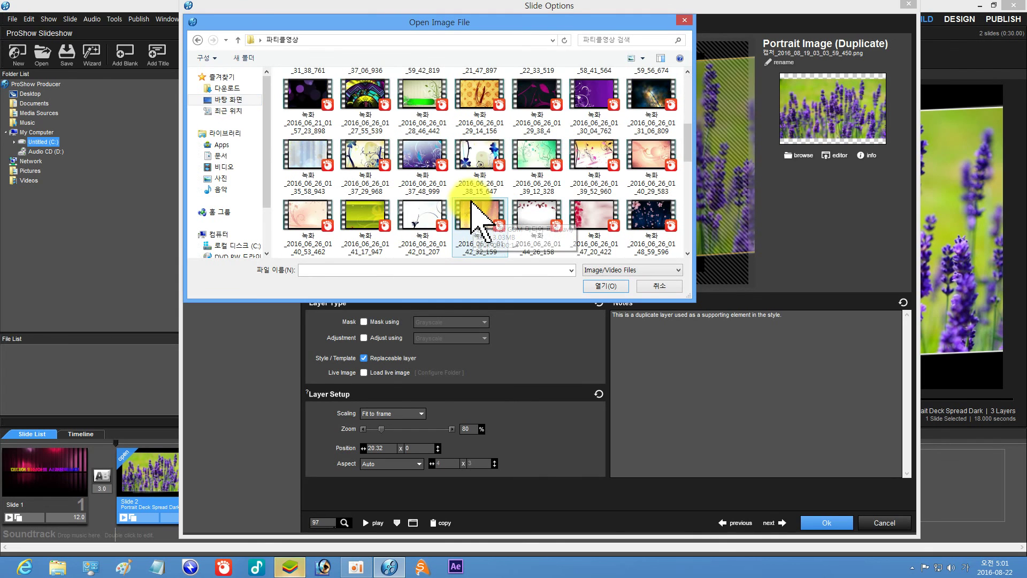
{"action": "scroll", "coordinate": [471, 206], "scroll_direction": "down", "scroll_amount": 5}
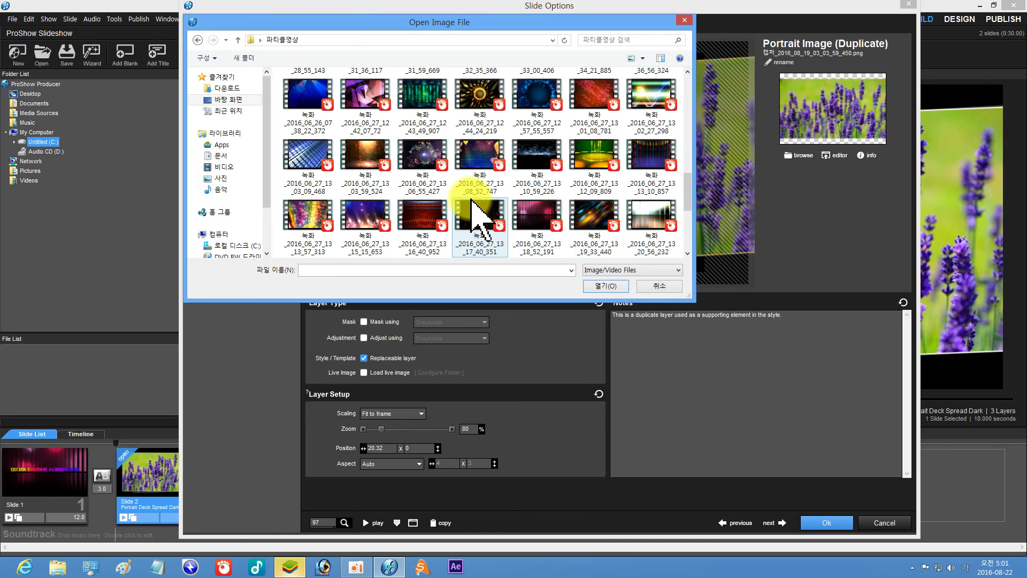
{"action": "scroll", "coordinate": [471, 205], "scroll_direction": "down", "scroll_amount": 2}
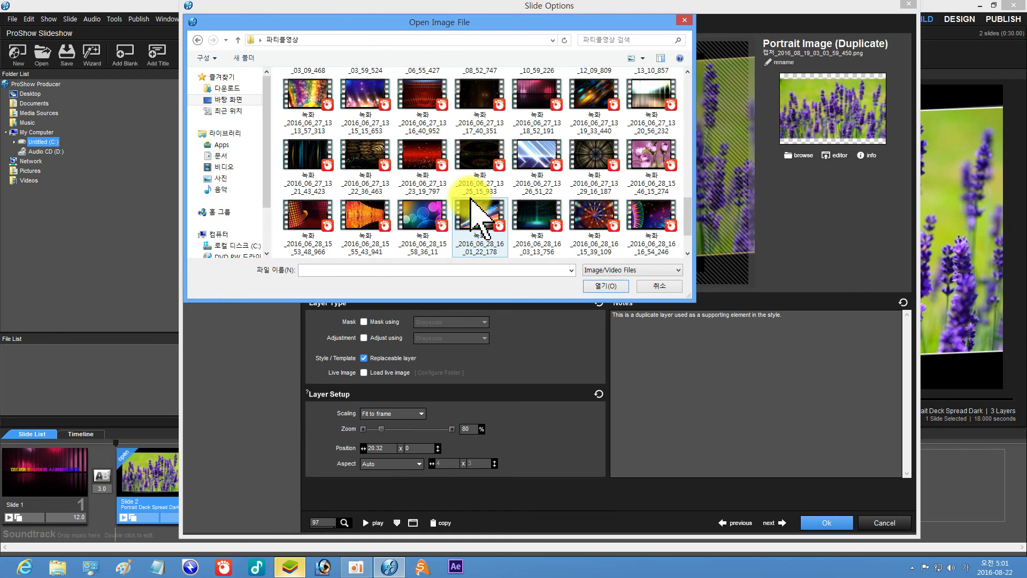
{"action": "scroll", "coordinate": [471, 205], "scroll_direction": "down", "scroll_amount": 1}
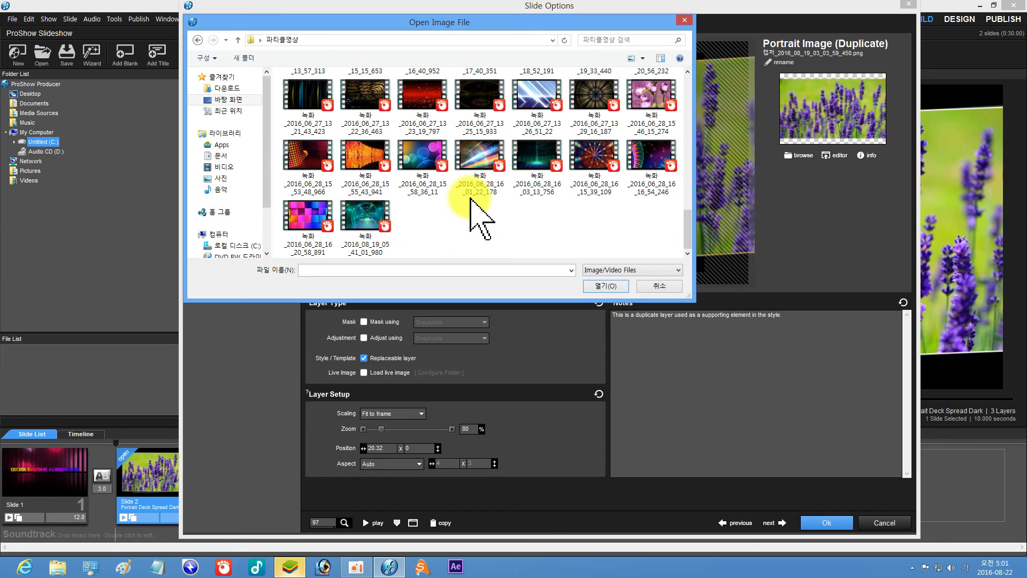
{"action": "left_click", "coordinate": [423, 99]}
{"action": "left_click", "coordinate": [606, 285]}
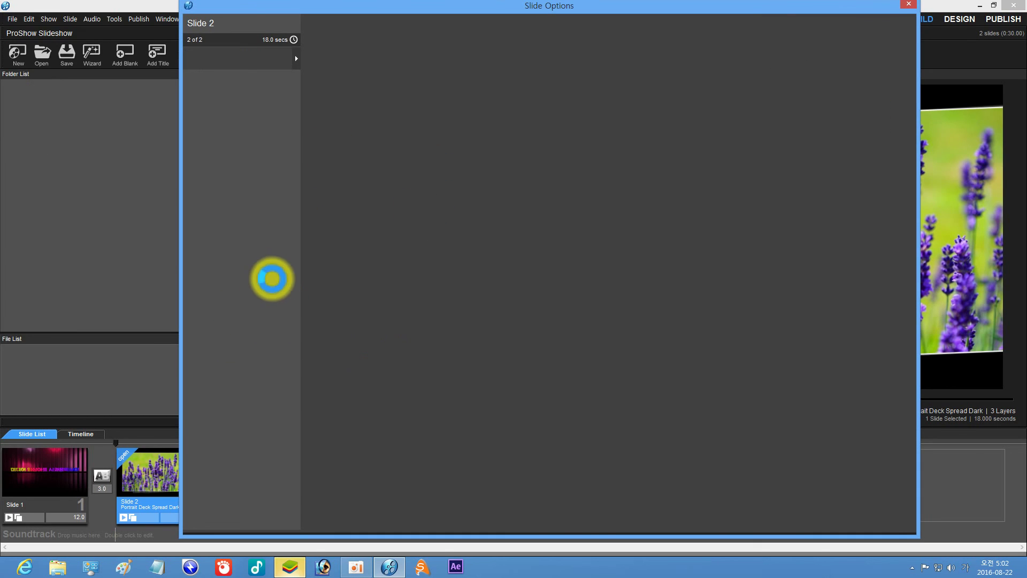
{"action": "left_click", "coordinate": [219, 309]}
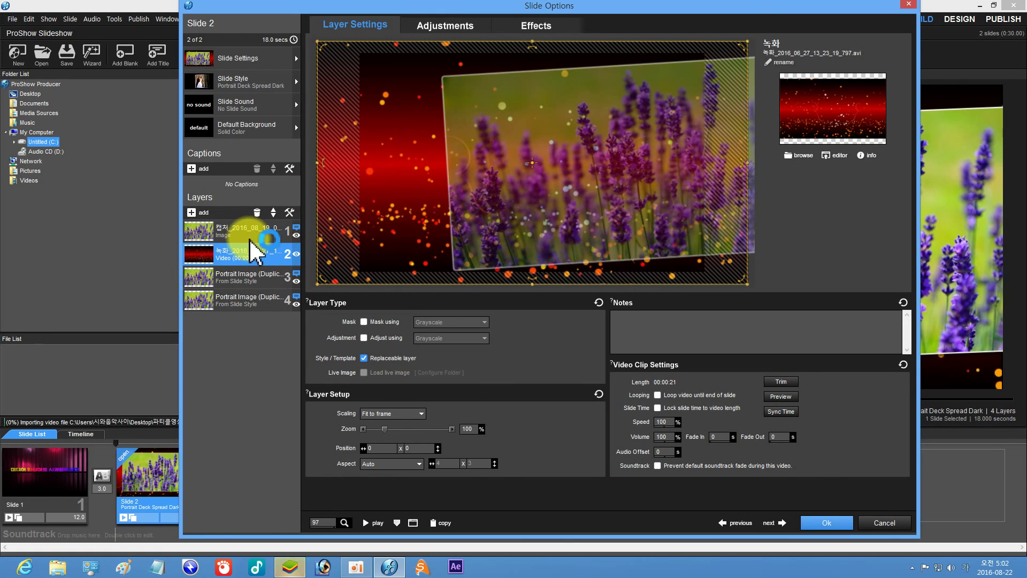
Try the lavender image layer as a Grayscale mask over the red particle video, preview the slide, and turn the mask off
{"action": "left_click", "coordinate": [270, 301]}
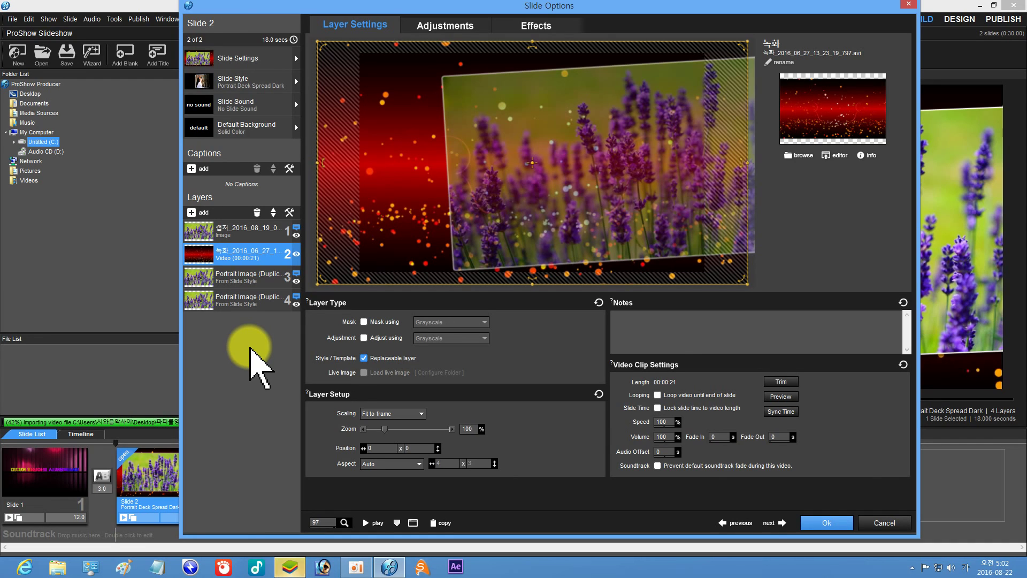
{"action": "left_click", "coordinate": [251, 231]}
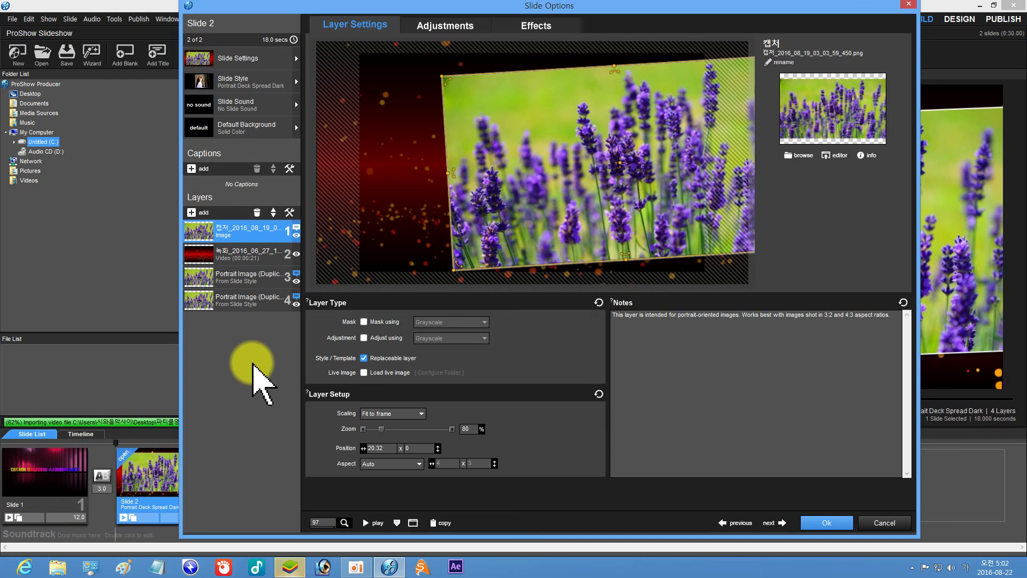
{"action": "left_click", "coordinate": [230, 255]}
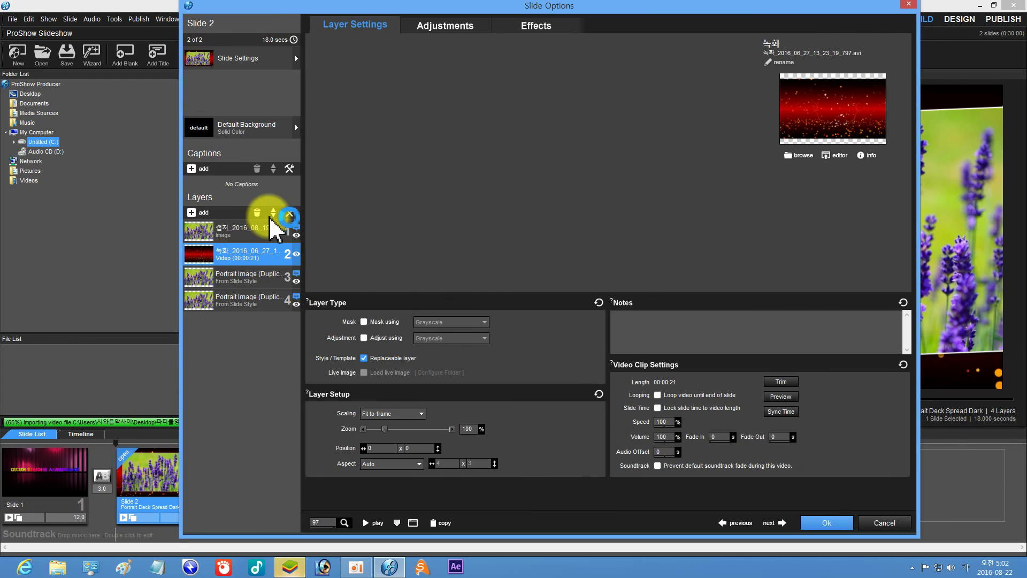
{"action": "left_click", "coordinate": [274, 213]}
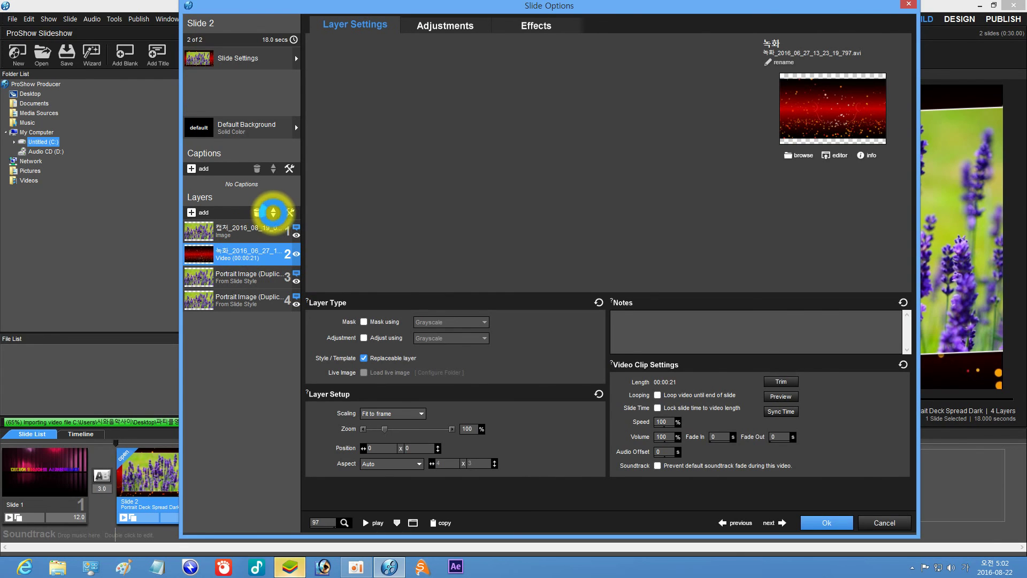
{"action": "left_click", "coordinate": [246, 235]}
{"action": "left_click", "coordinate": [364, 321]}
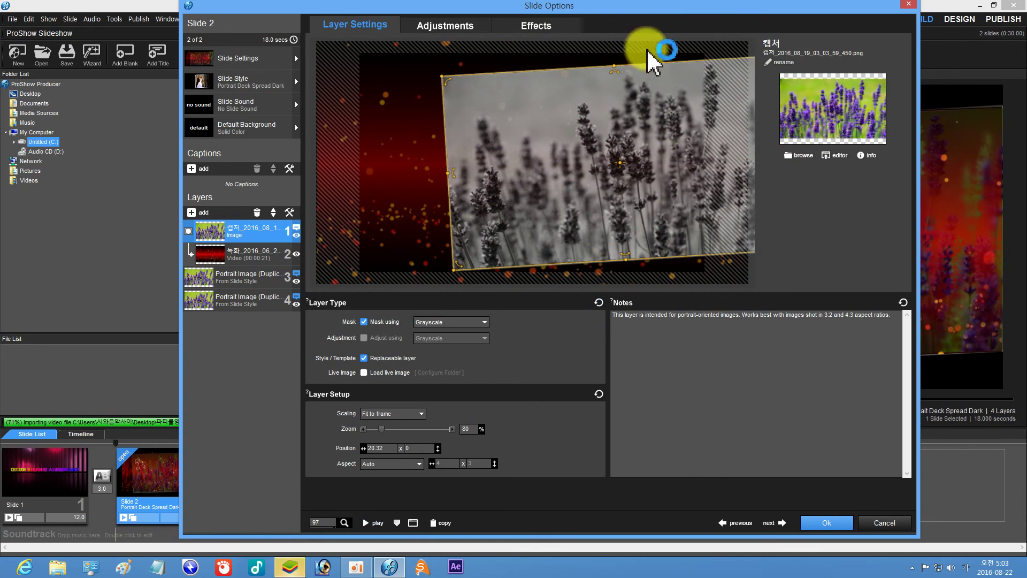
{"action": "left_click", "coordinate": [367, 523]}
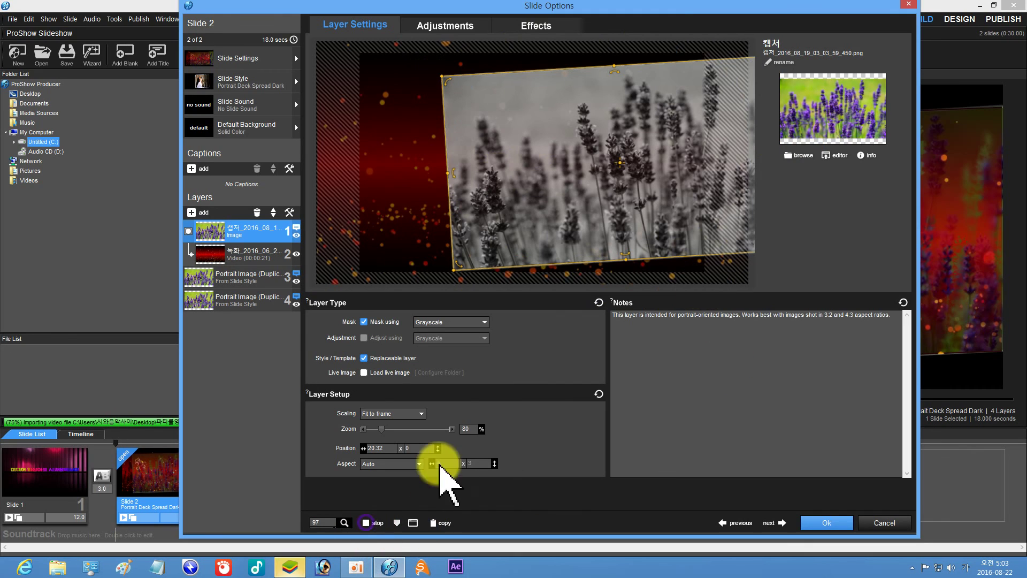
{"action": "left_click", "coordinate": [364, 321]}
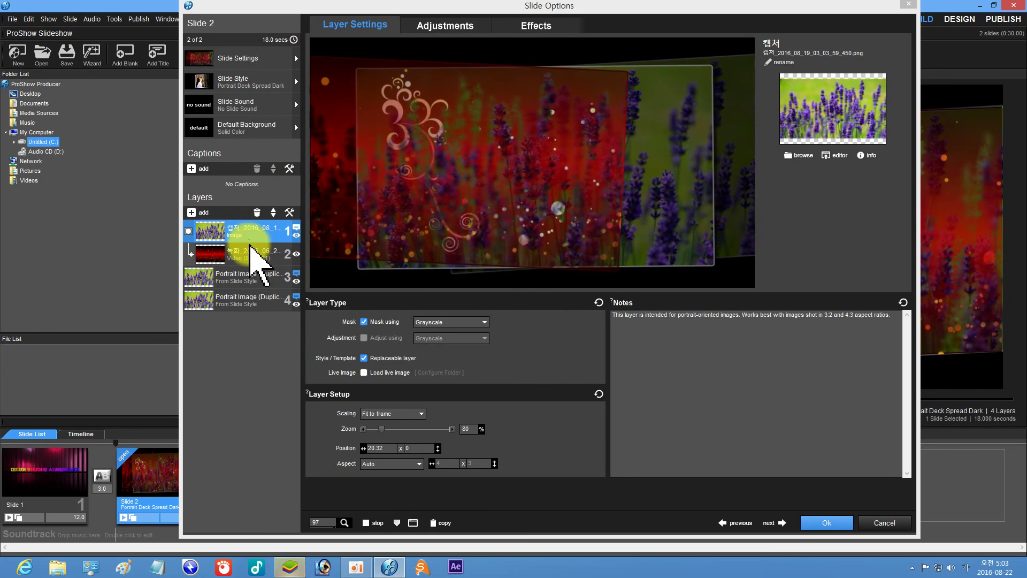
{"action": "left_click", "coordinate": [364, 321]}
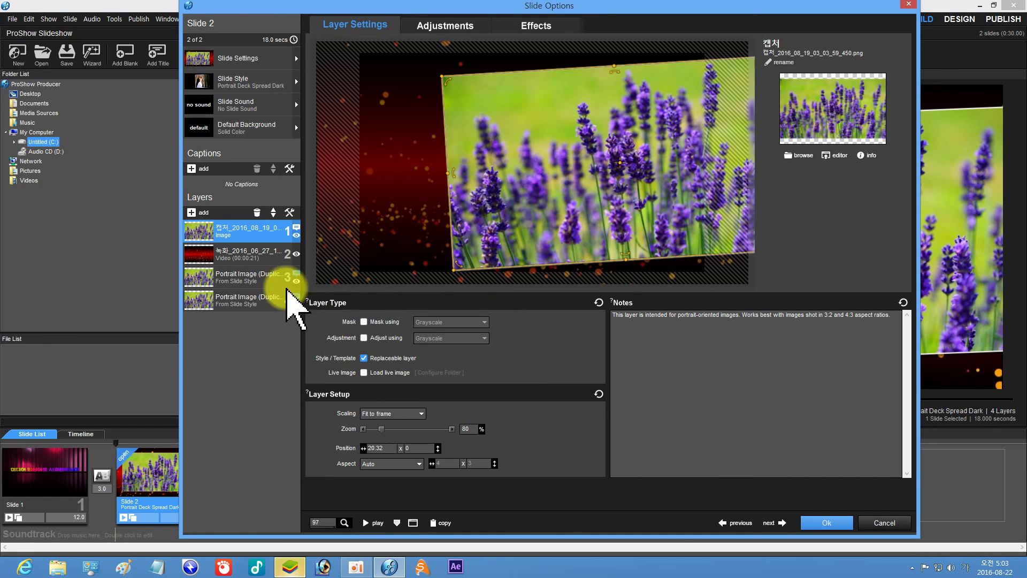
Move the 녹화 video to the bottom of Slide 2's layer stack, preview it, and enlarge the video to 101% zoom
{"action": "left_click", "coordinate": [246, 251]}
{"action": "left_click_drag", "start_coordinate": [235, 284], "coordinate": [231, 304]}
{"action": "left_click", "coordinate": [366, 516]}
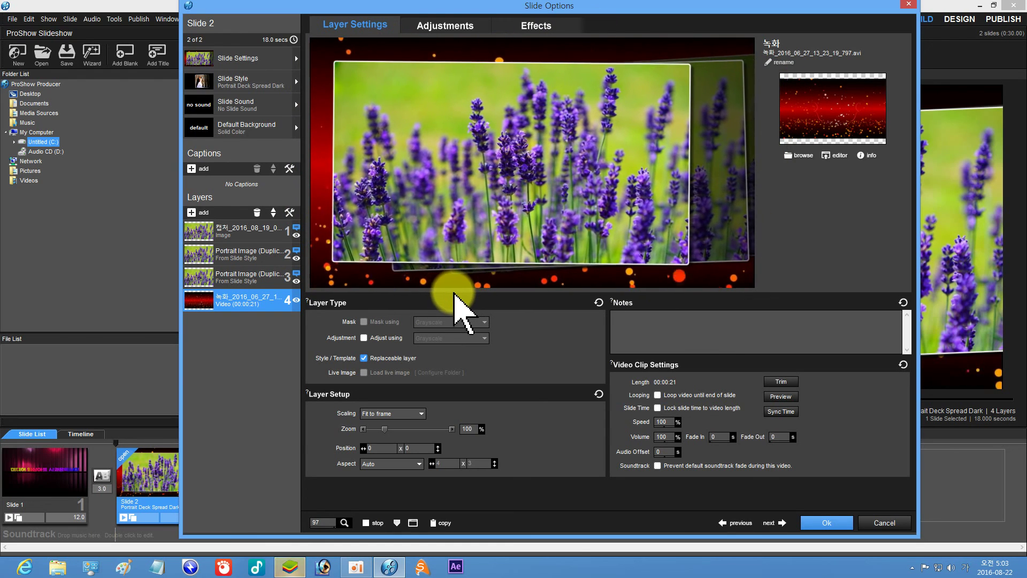
{"action": "left_click", "coordinate": [368, 524]}
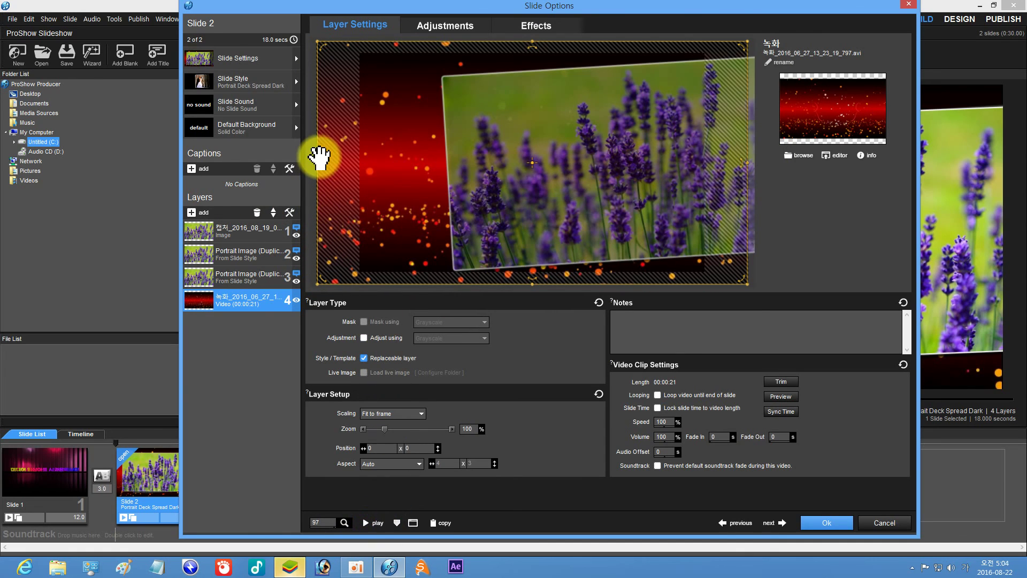
{"action": "left_click_drag", "start_coordinate": [319, 163], "coordinate": [316, 163]}
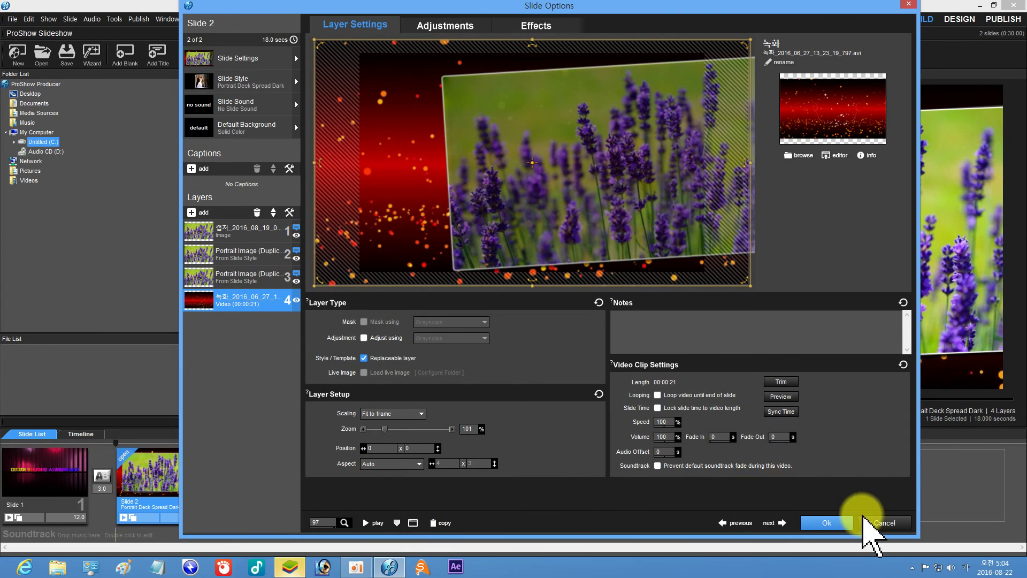
{"action": "left_click", "coordinate": [826, 523]}
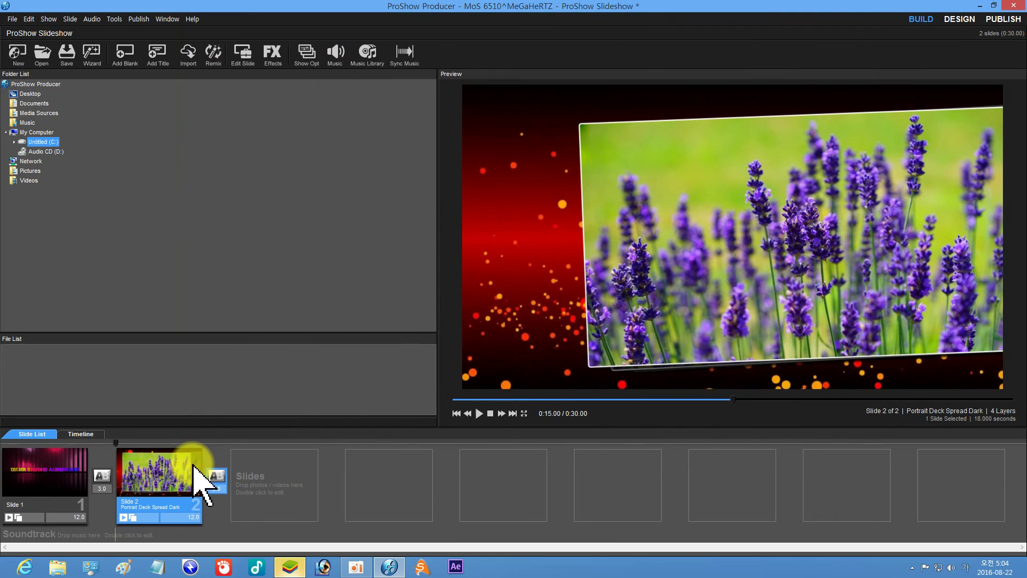
Apply the Float Up Blur transition between Slide 1 and Slide 2 and play the show across it
{"action": "left_click", "coordinate": [101, 475]}
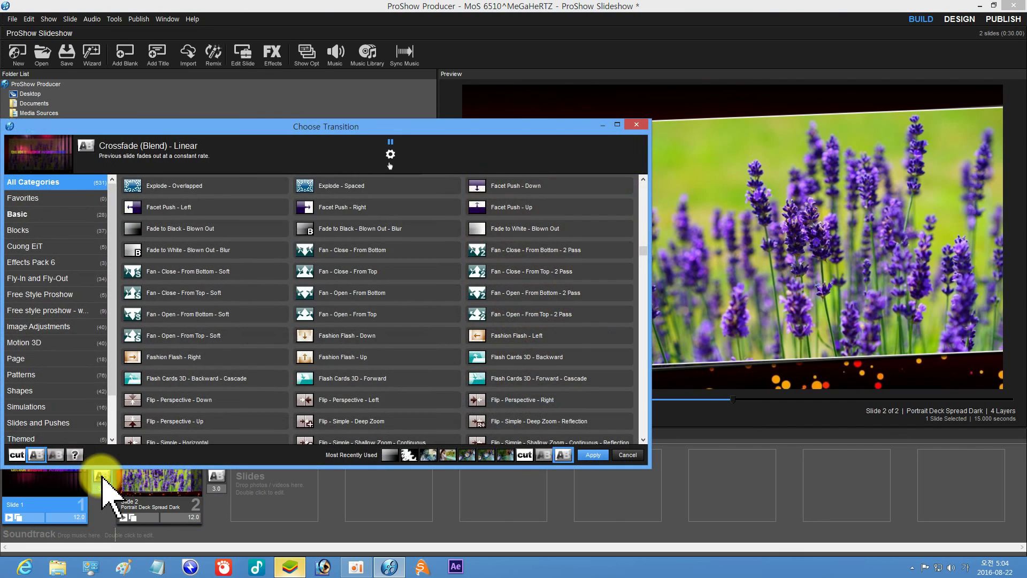
{"action": "left_click", "coordinate": [148, 356]}
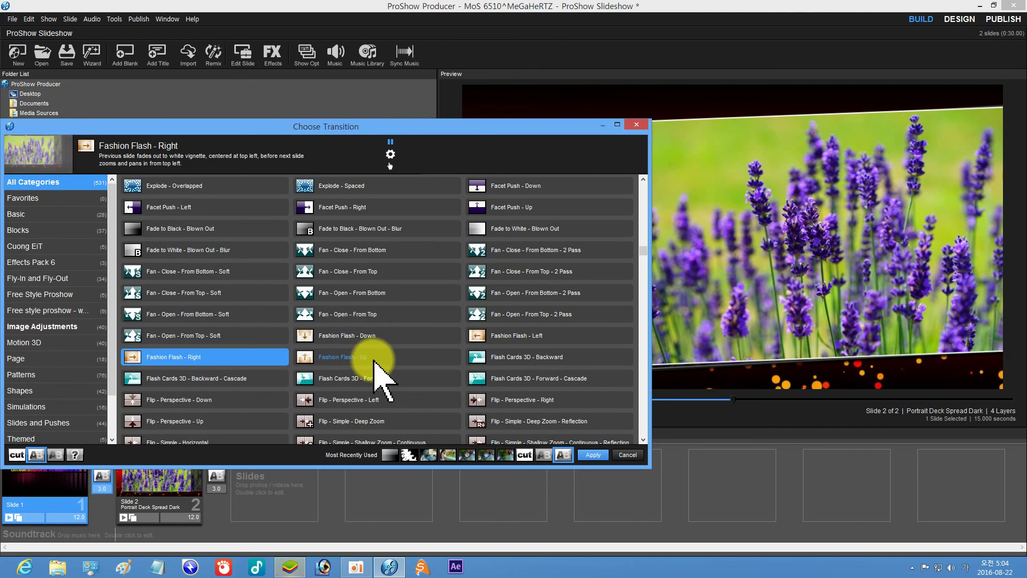
{"action": "scroll", "coordinate": [377, 310], "scroll_direction": "down", "scroll_amount": 3}
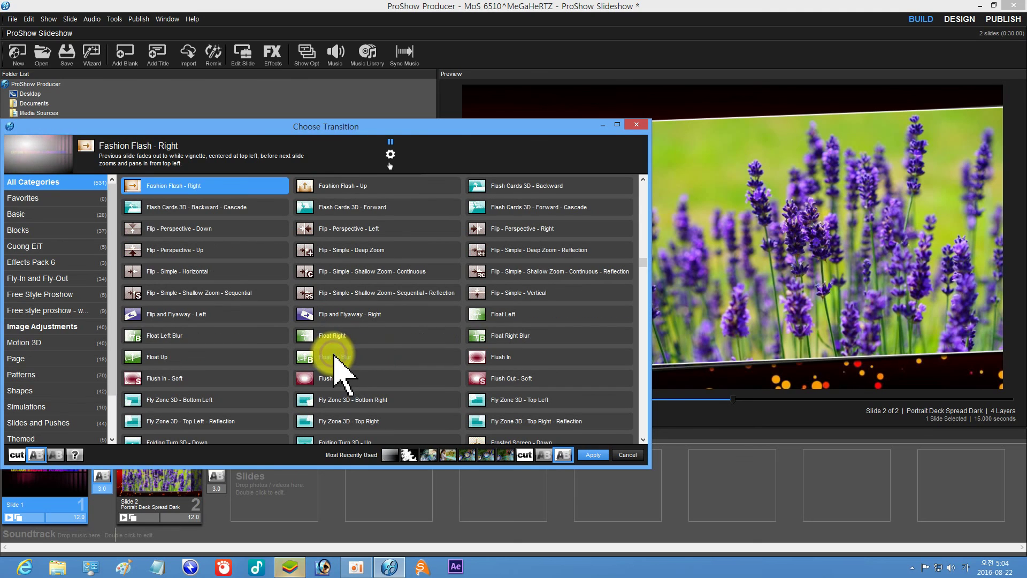
{"action": "left_click", "coordinate": [334, 357]}
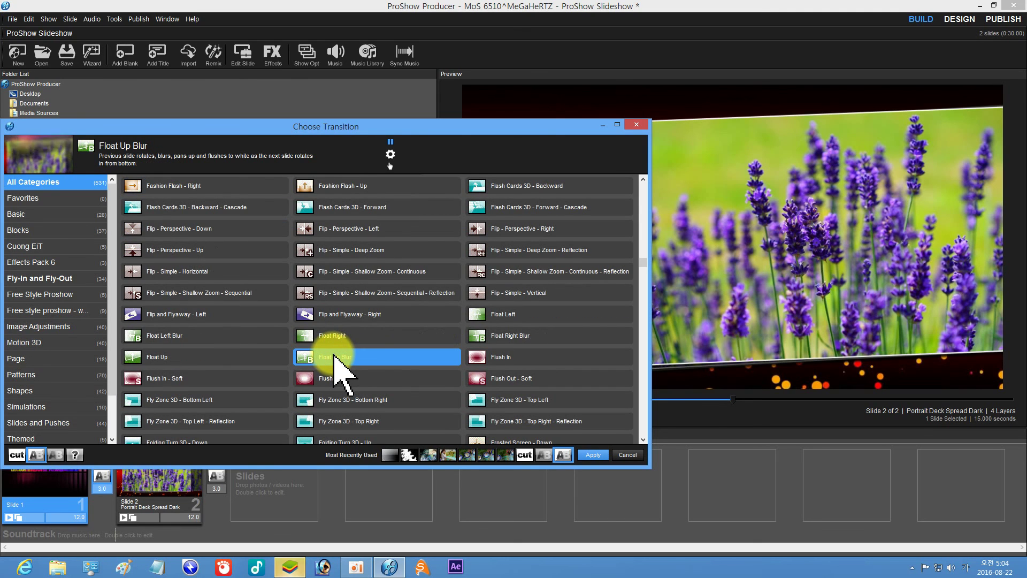
{"action": "left_click", "coordinate": [589, 454]}
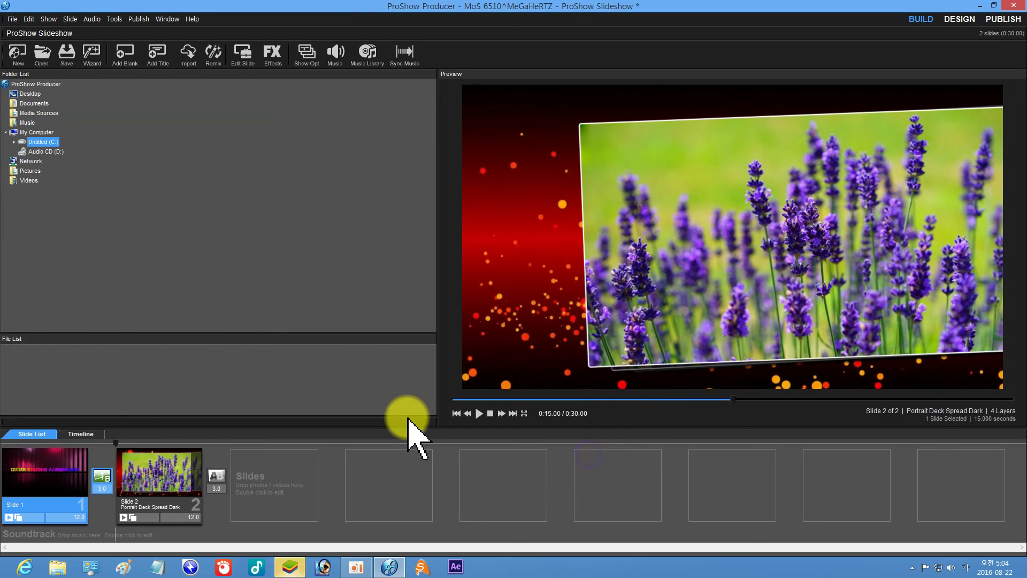
{"action": "left_click", "coordinate": [80, 447]}
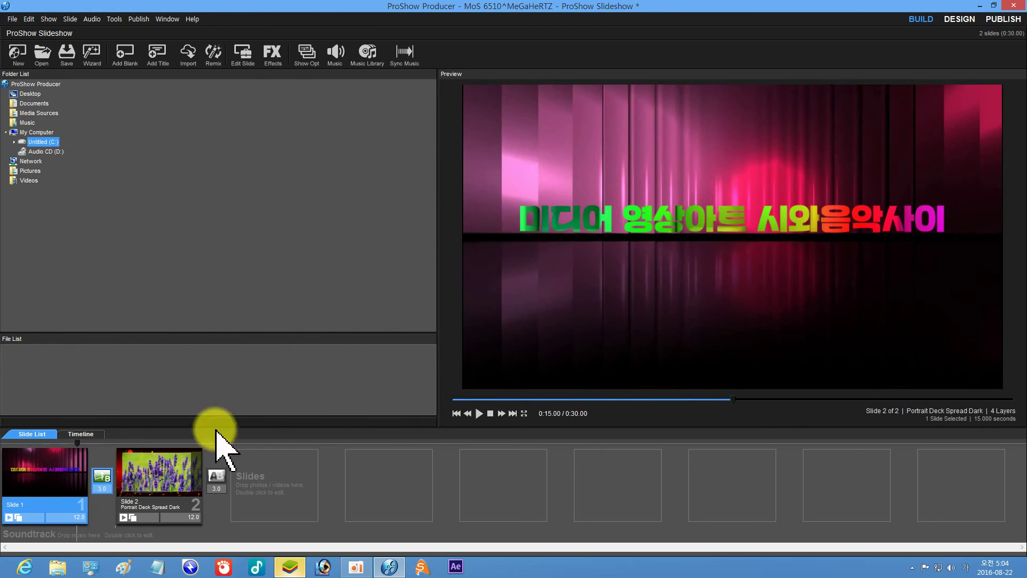
{"action": "left_click", "coordinate": [479, 414]}
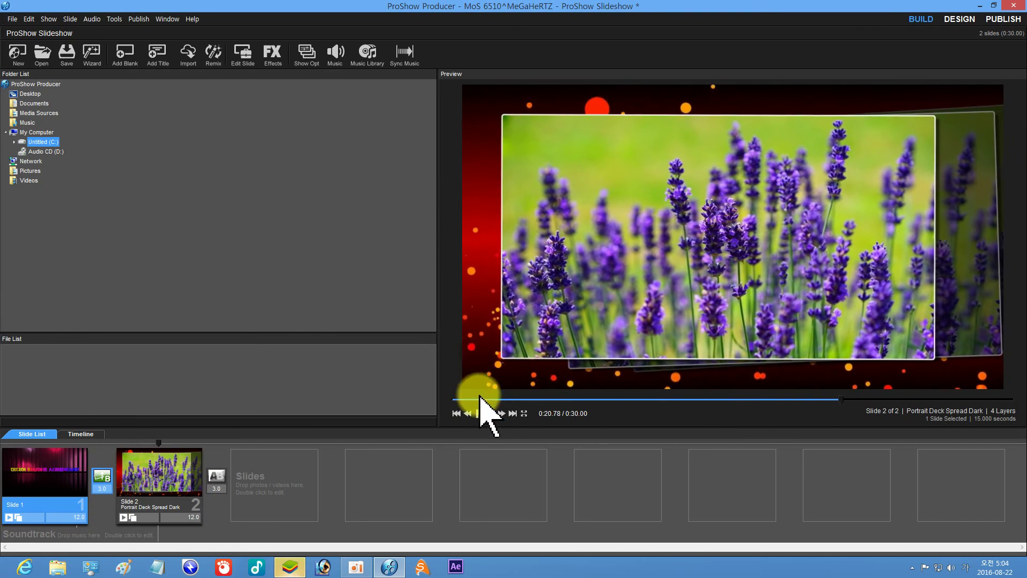
Open Slide 2's options and give the 캡처 image layer a blue outline with size 5
{"action": "left_click", "coordinate": [166, 479]}
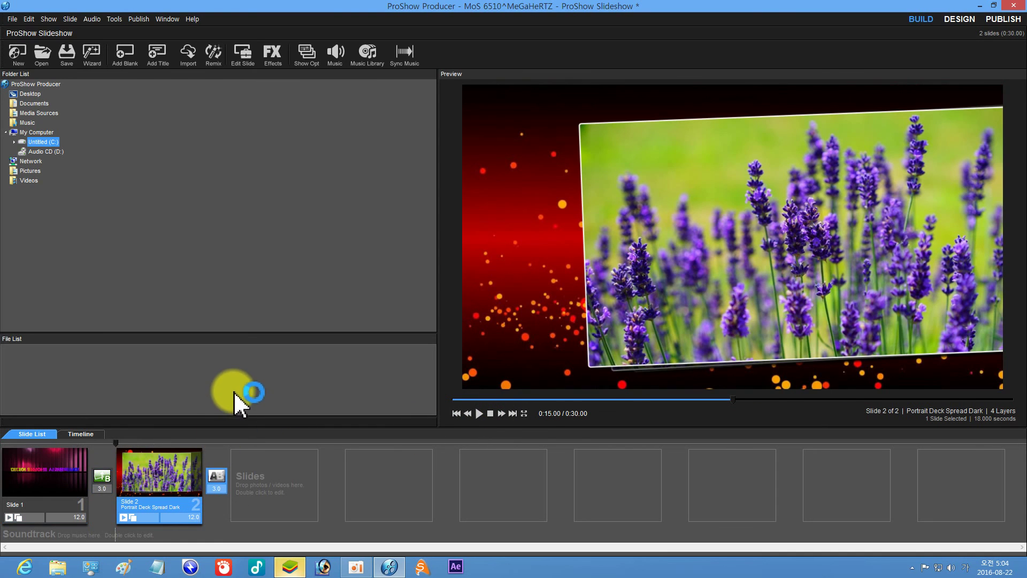
{"action": "key", "text": "ctrl+o"}
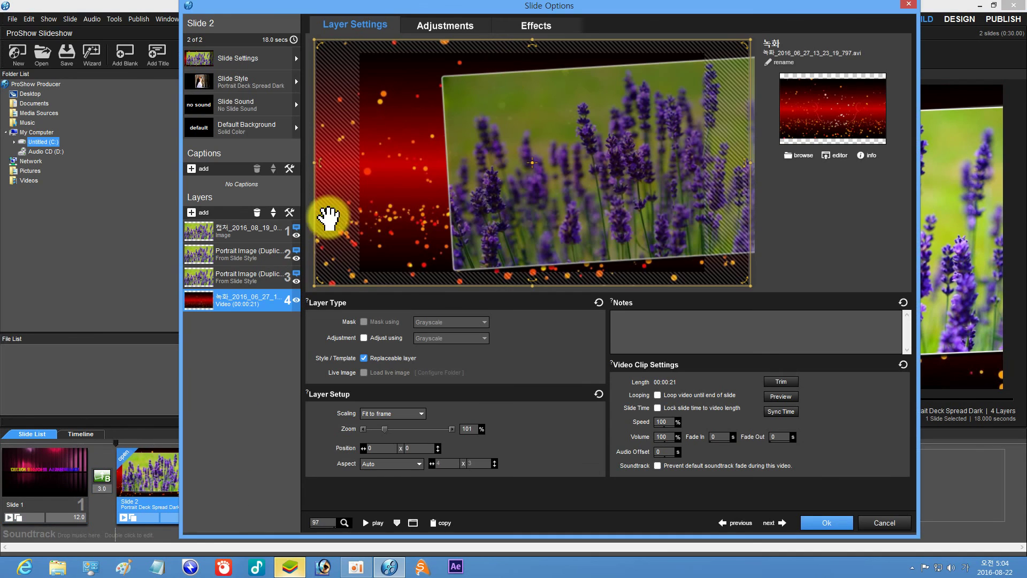
{"action": "left_click", "coordinate": [254, 234]}
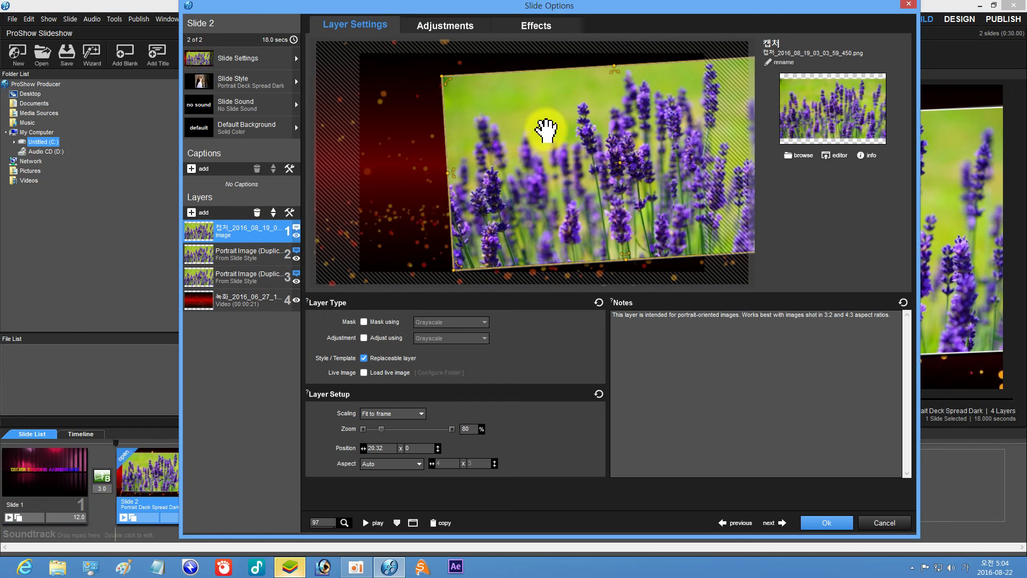
{"action": "left_click", "coordinate": [476, 25]}
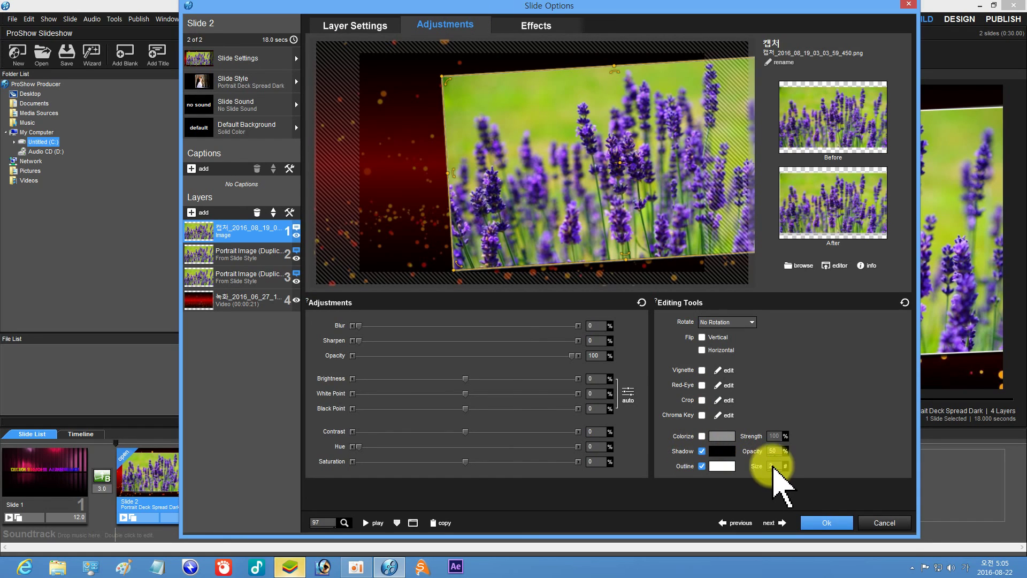
{"action": "left_click_drag", "start_coordinate": [769, 478], "coordinate": [803, 477]}
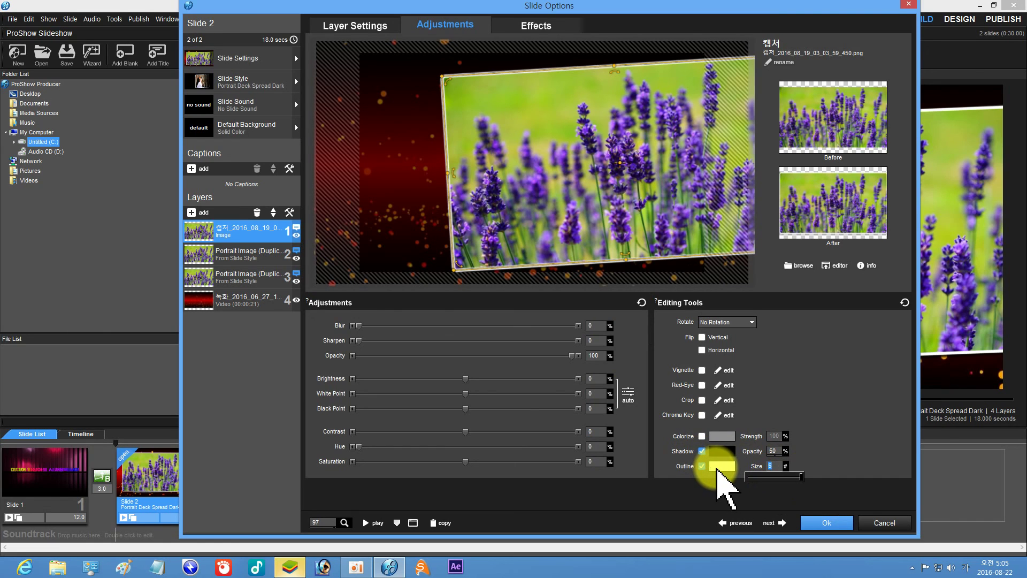
{"action": "left_click", "coordinate": [719, 467]}
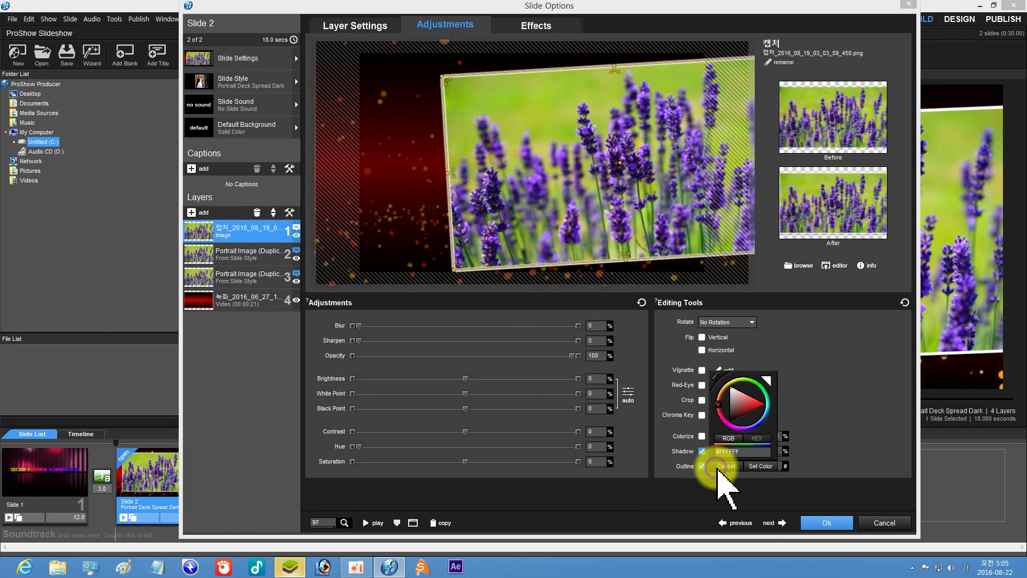
{"action": "left_click", "coordinate": [753, 426]}
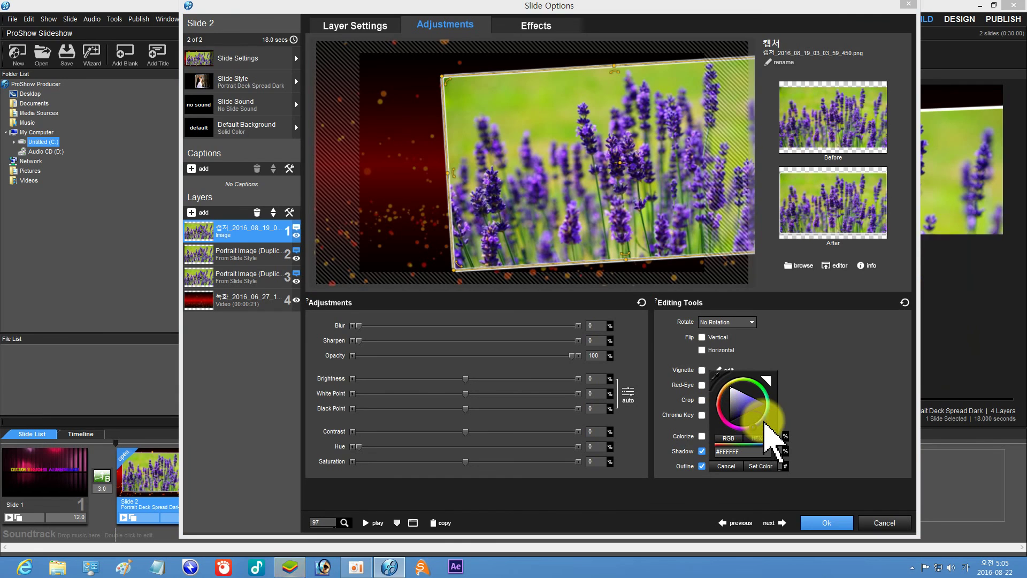
{"action": "left_click", "coordinate": [757, 404]}
{"action": "left_click", "coordinate": [761, 466]}
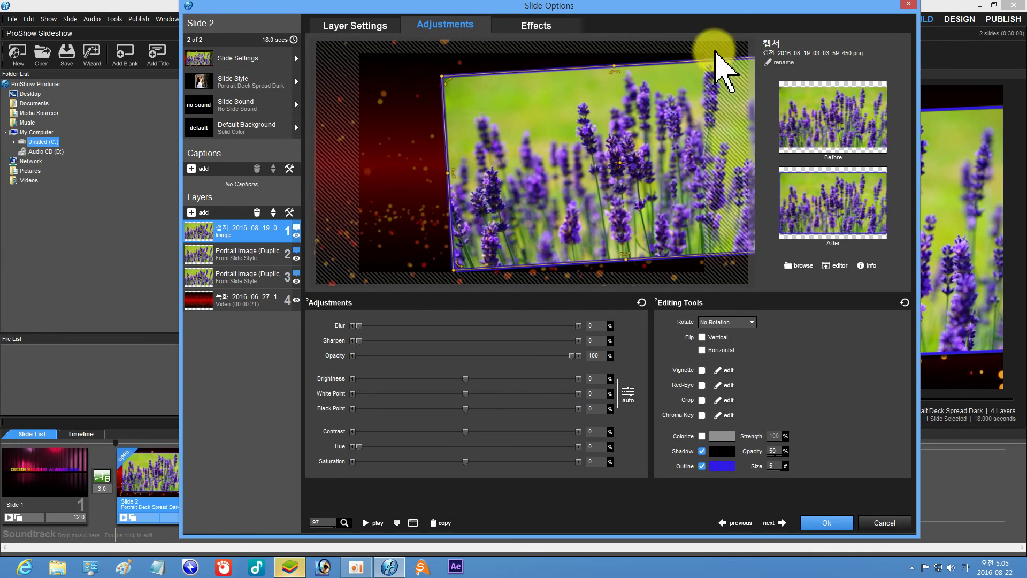
{"action": "left_click", "coordinate": [246, 258]}
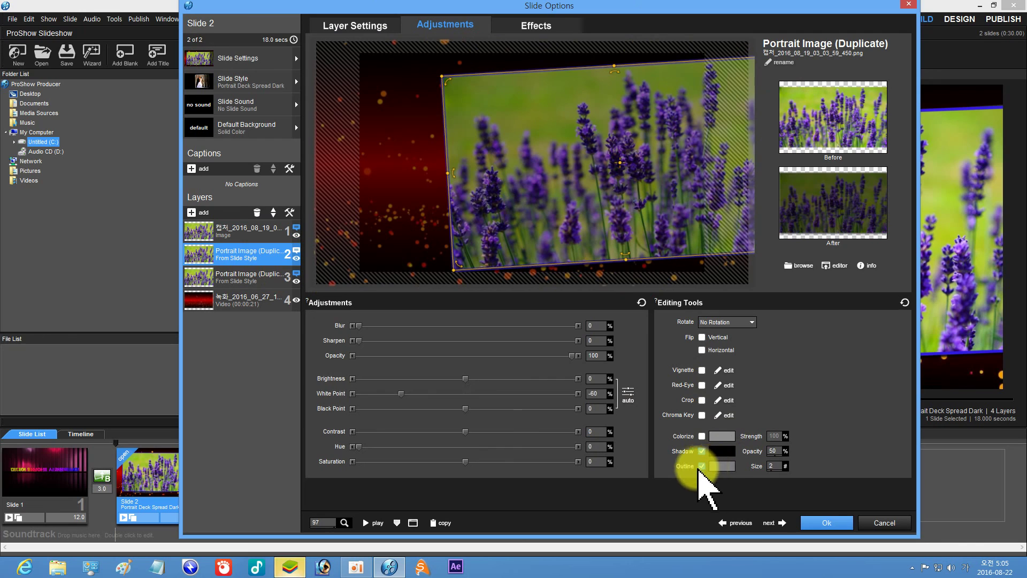
{"action": "left_click", "coordinate": [246, 229]}
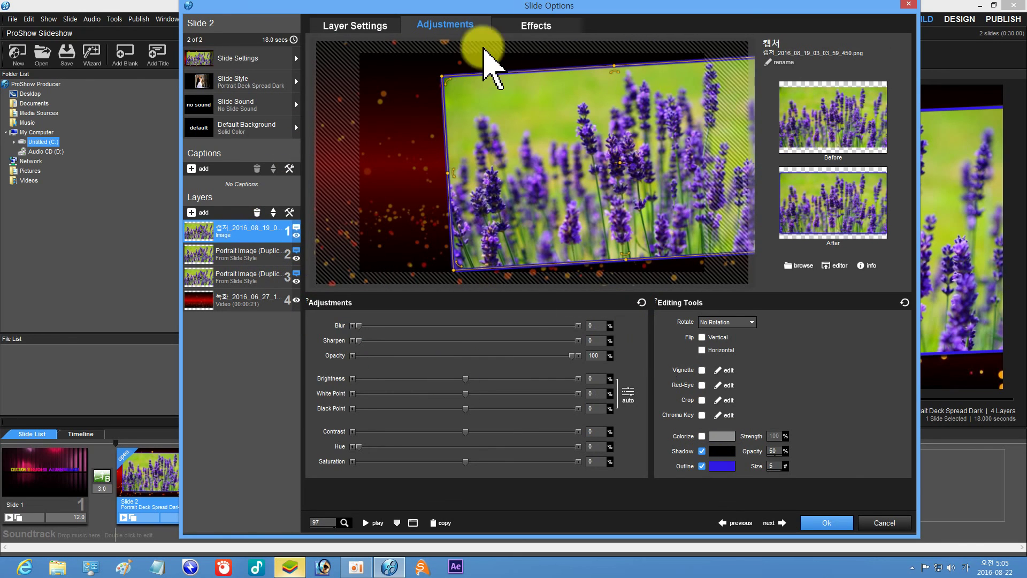
{"action": "left_click", "coordinate": [530, 26]}
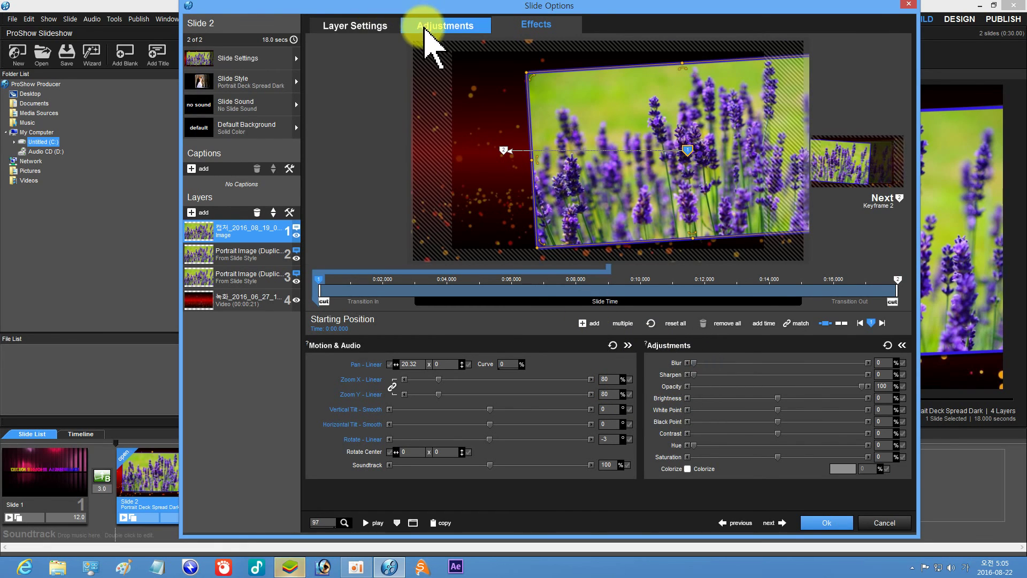
{"action": "left_click", "coordinate": [444, 26]}
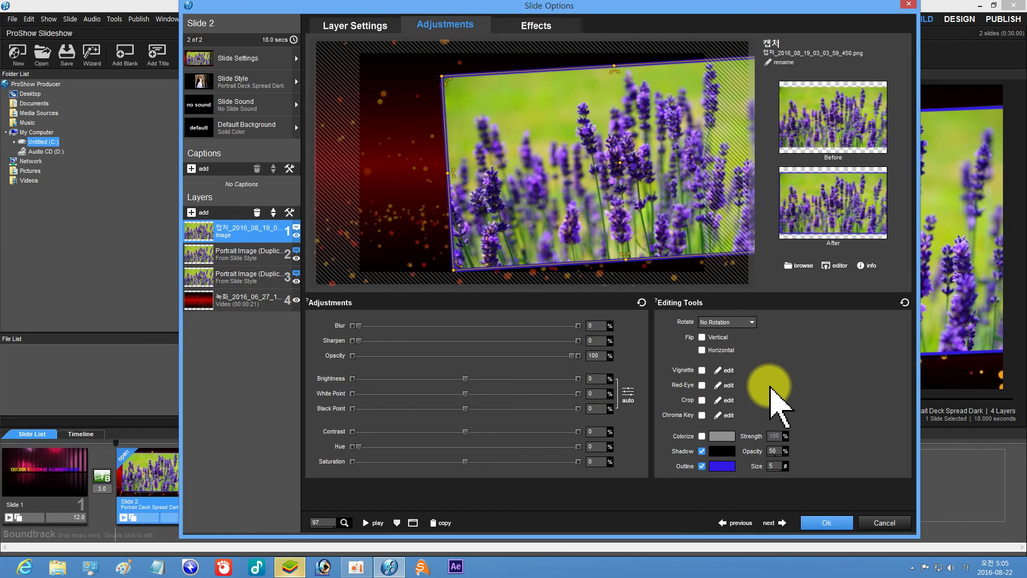
Enable the vignette on the 캡처 image layer and set its vignette size to 19%
{"action": "left_click", "coordinate": [703, 370]}
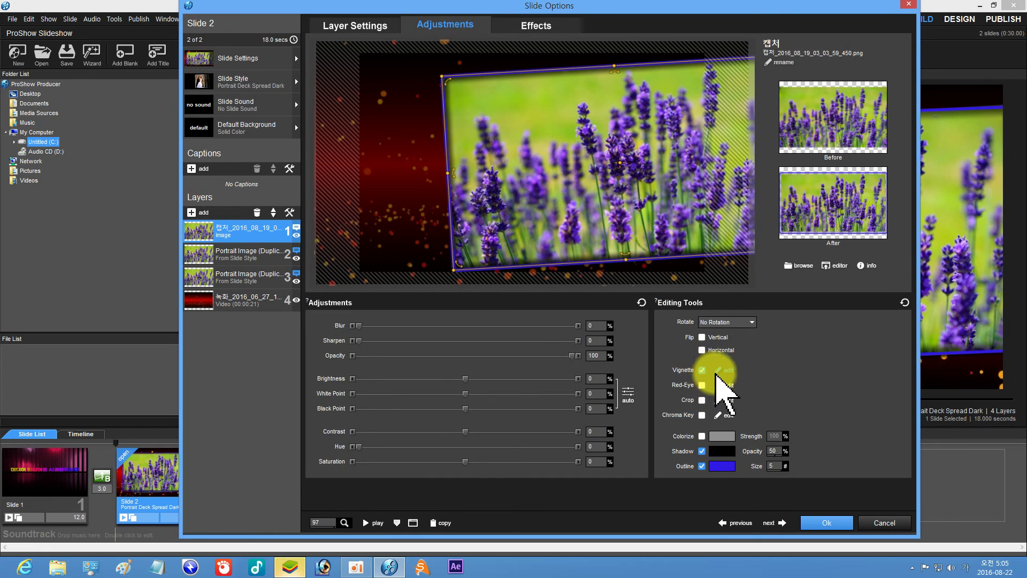
{"action": "left_click", "coordinate": [722, 372]}
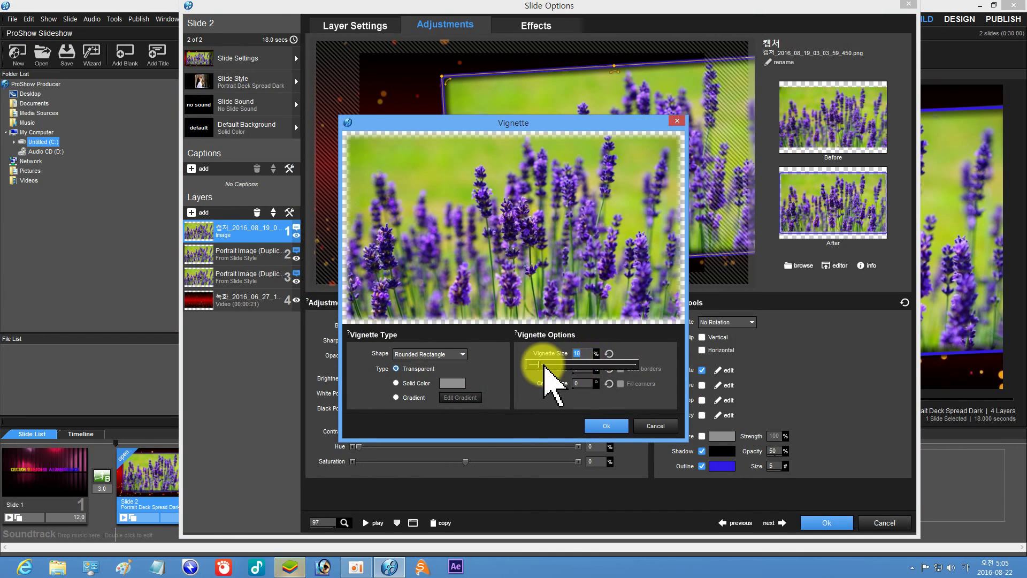
{"action": "left_click_drag", "start_coordinate": [539, 364], "coordinate": [550, 365]}
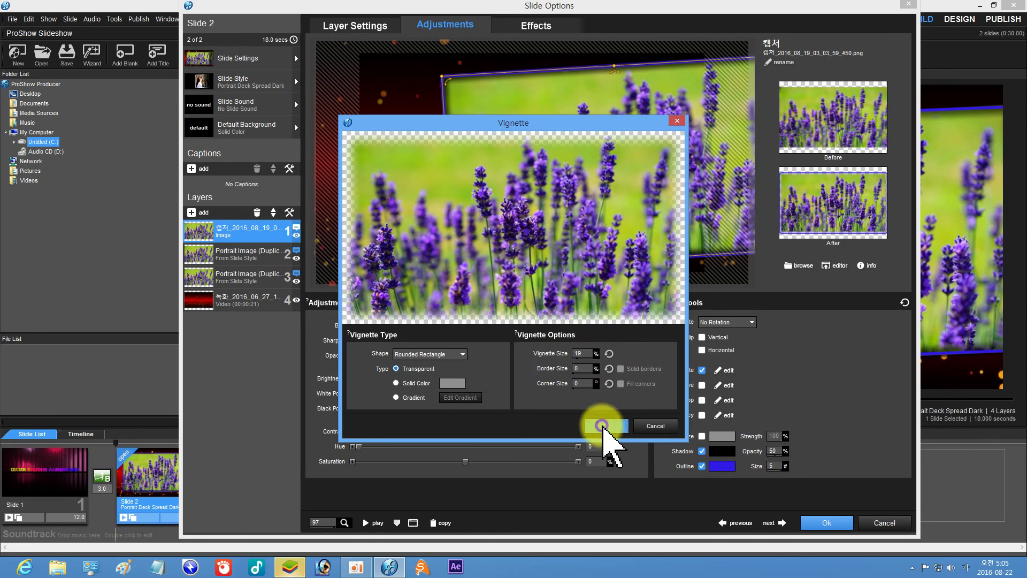
{"action": "left_click", "coordinate": [605, 427]}
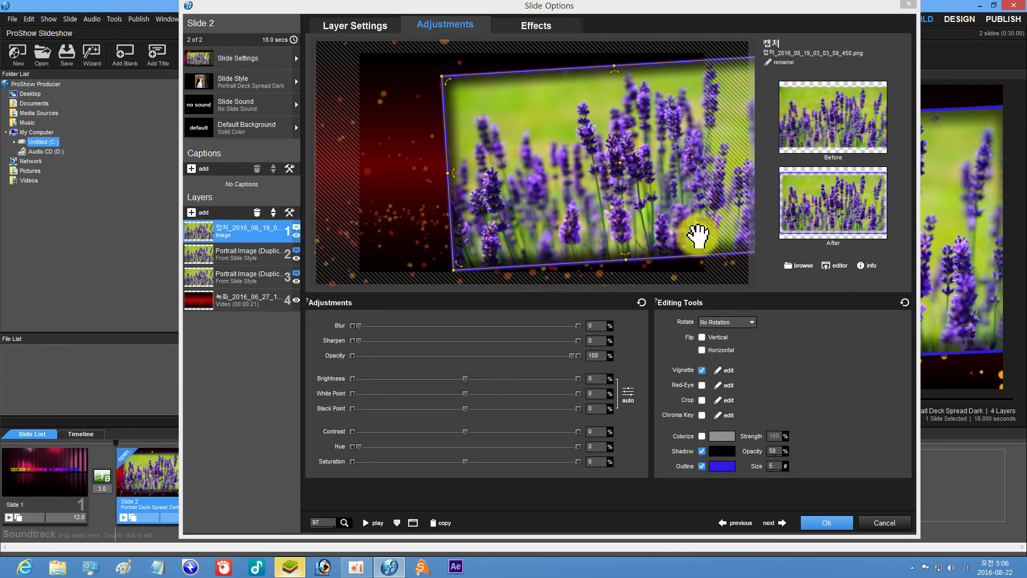
Preview Slide 2 with the outlined and vignetted image layer, and accept the slide option changes
{"action": "left_click", "coordinate": [366, 523]}
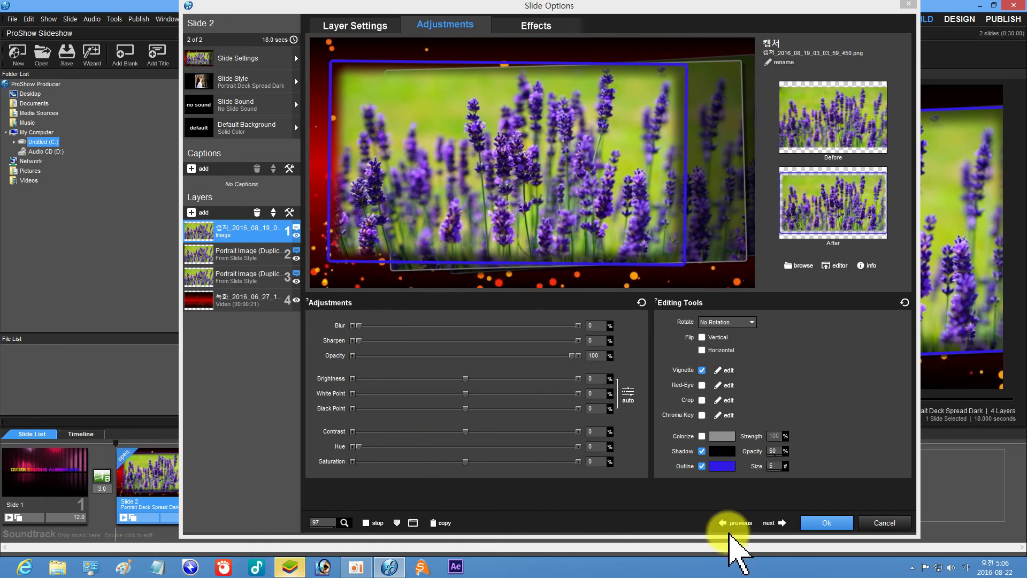
{"action": "left_click", "coordinate": [826, 523]}
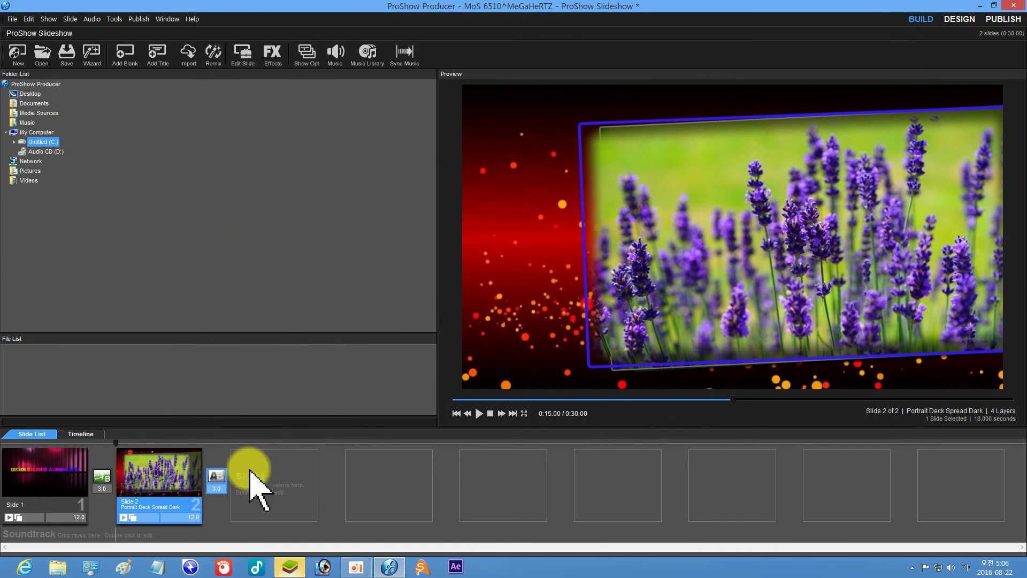
Reopen Slide 2's options and delete both Portrait Image (Duplicate) layers, keeping the 캡처 image and the 녹화 video
{"action": "double_click", "coordinate": [149, 476]}
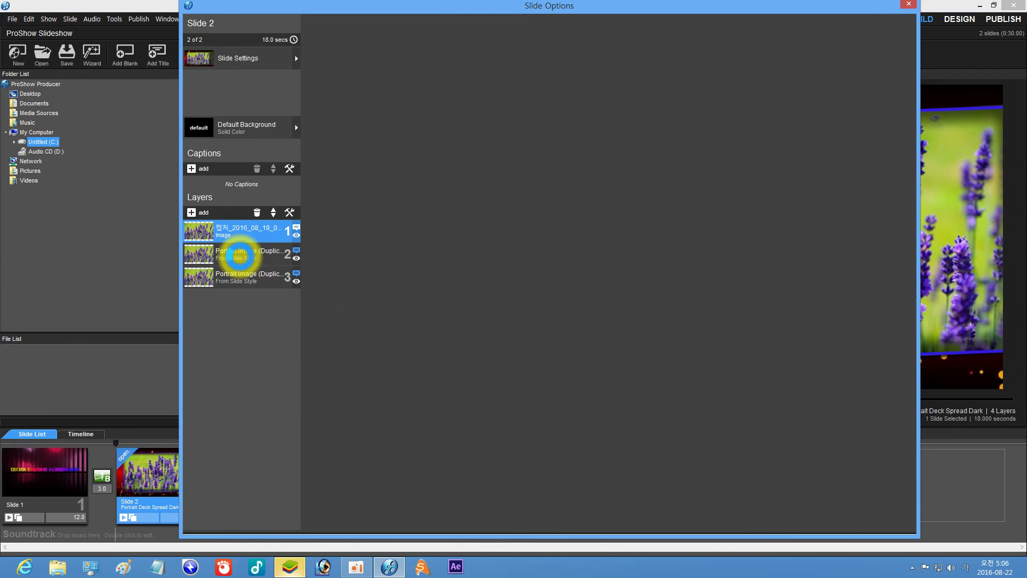
{"action": "left_click", "coordinate": [243, 257]}
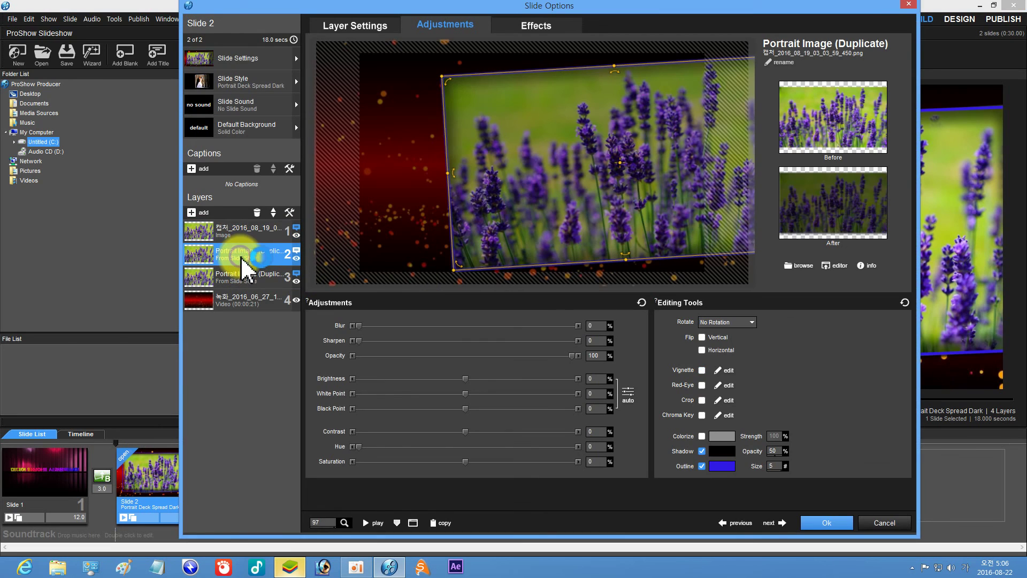
{"action": "left_click", "coordinate": [257, 213]}
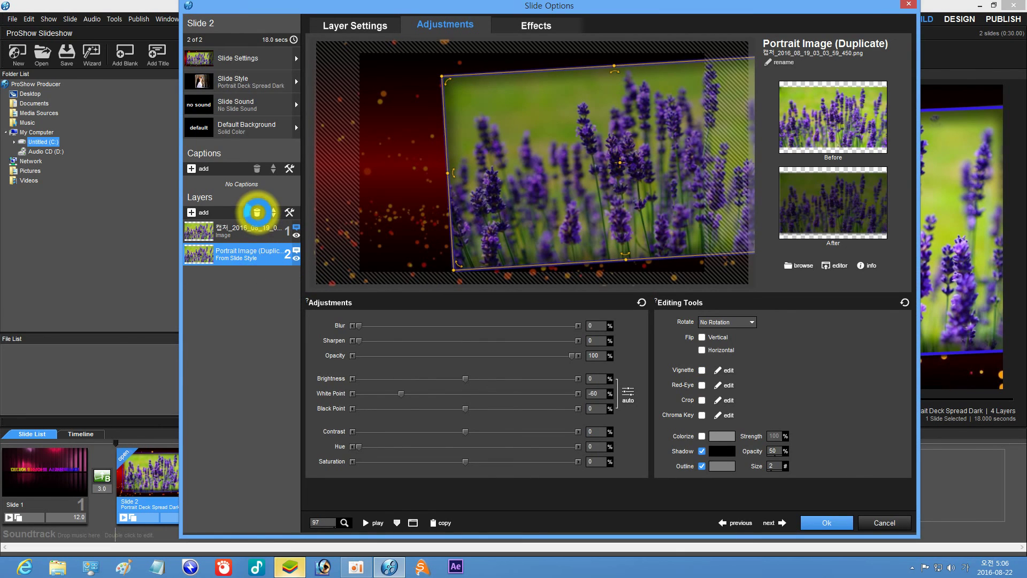
{"action": "left_click", "coordinate": [257, 212]}
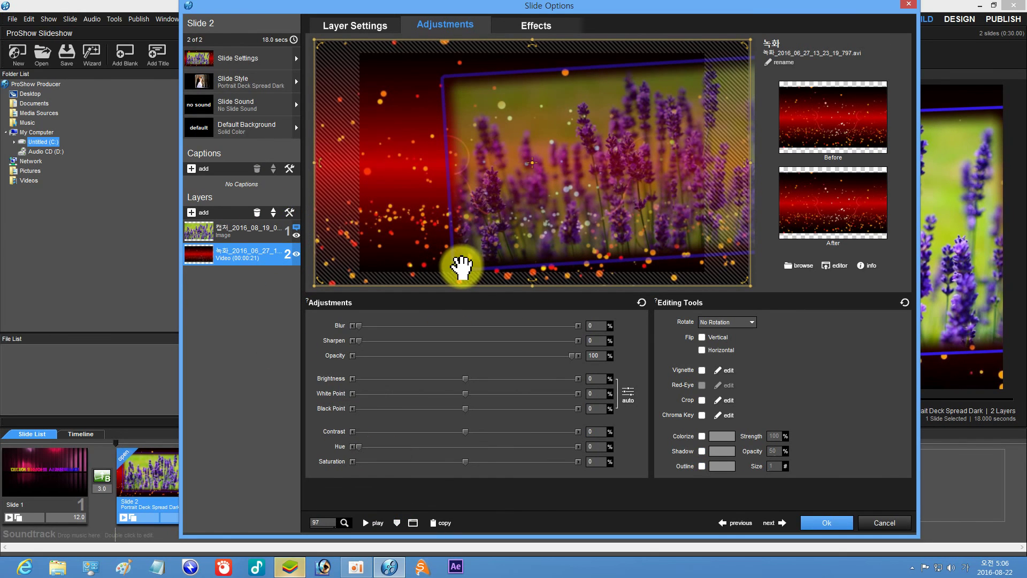
Scale down the 캡처 image layer so it fits fully inside the slide frame, preview the slide and accept the changes
{"action": "left_click", "coordinate": [281, 232]}
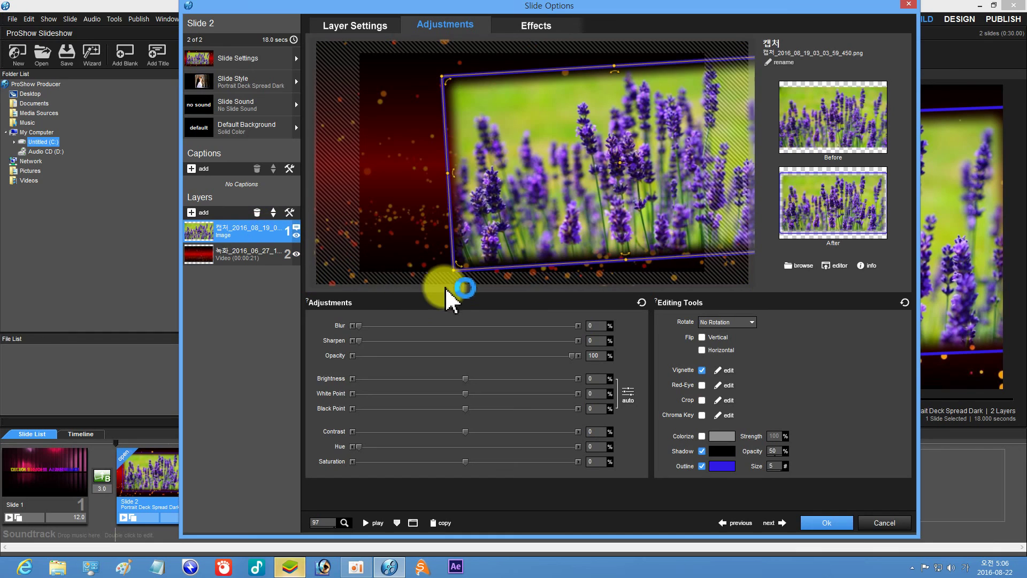
{"action": "left_click_drag", "start_coordinate": [452, 270], "coordinate": [497, 243]}
{"action": "left_click", "coordinate": [368, 523]}
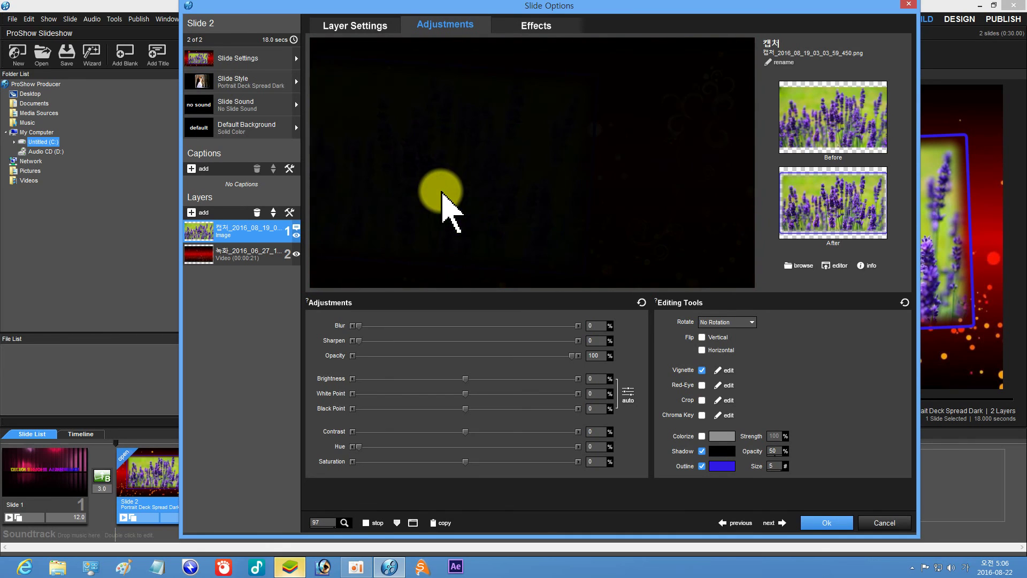
{"action": "left_click", "coordinate": [813, 523]}
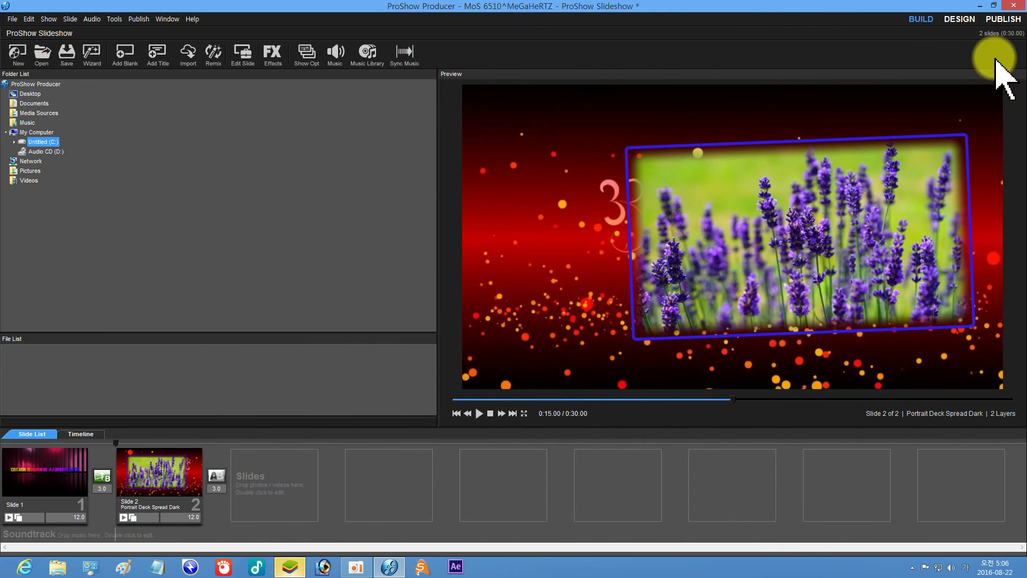
Close ProShow Producer without saving the changes to the show
{"action": "left_click", "coordinate": [1014, 6]}
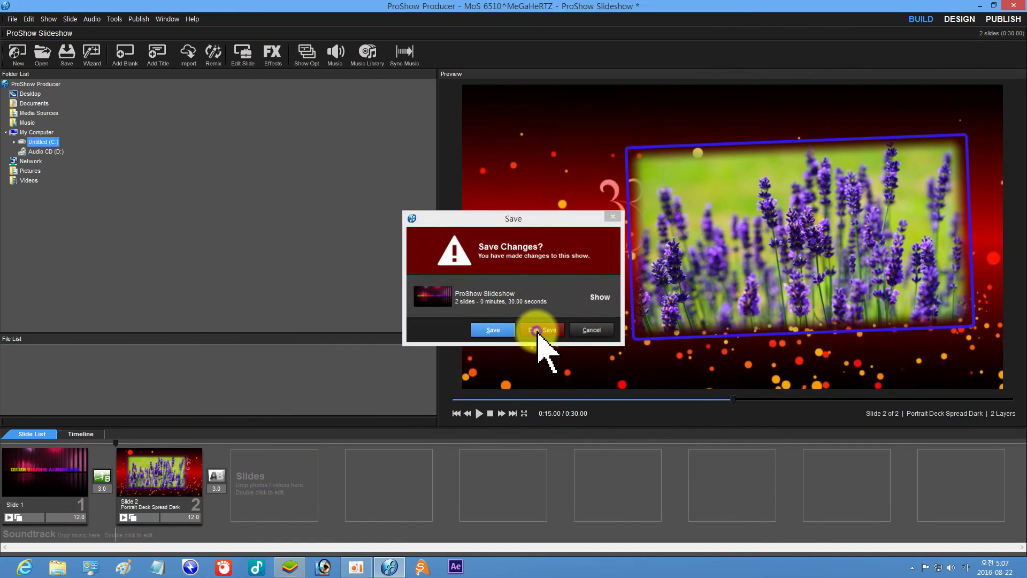
{"action": "left_click", "coordinate": [541, 336]}
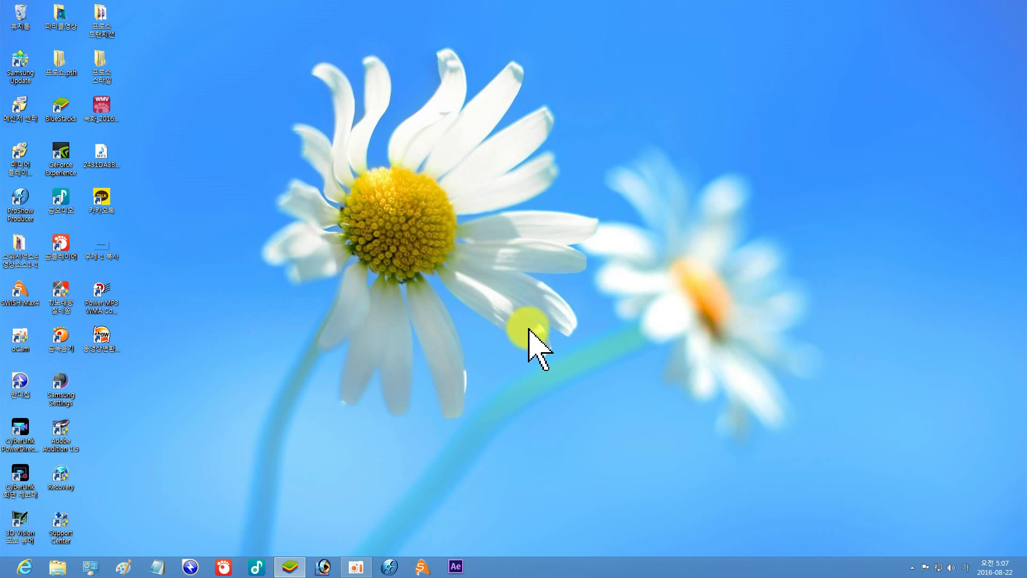